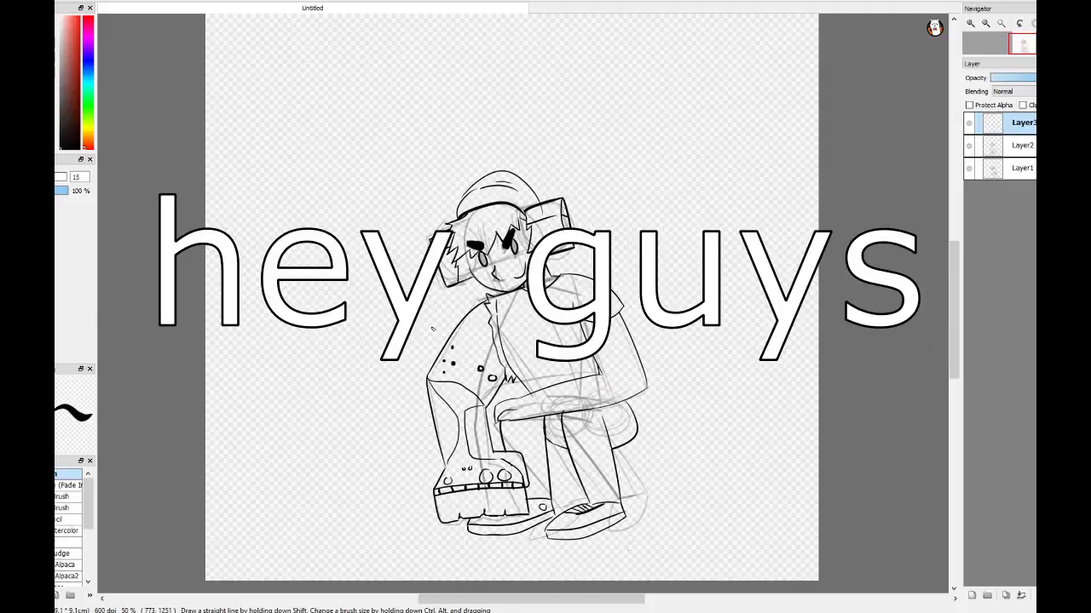
- Make Layer2 the active layer in the Layer panel to start colouring the hair
{"action": "left_click", "coordinate": [1025, 152]}
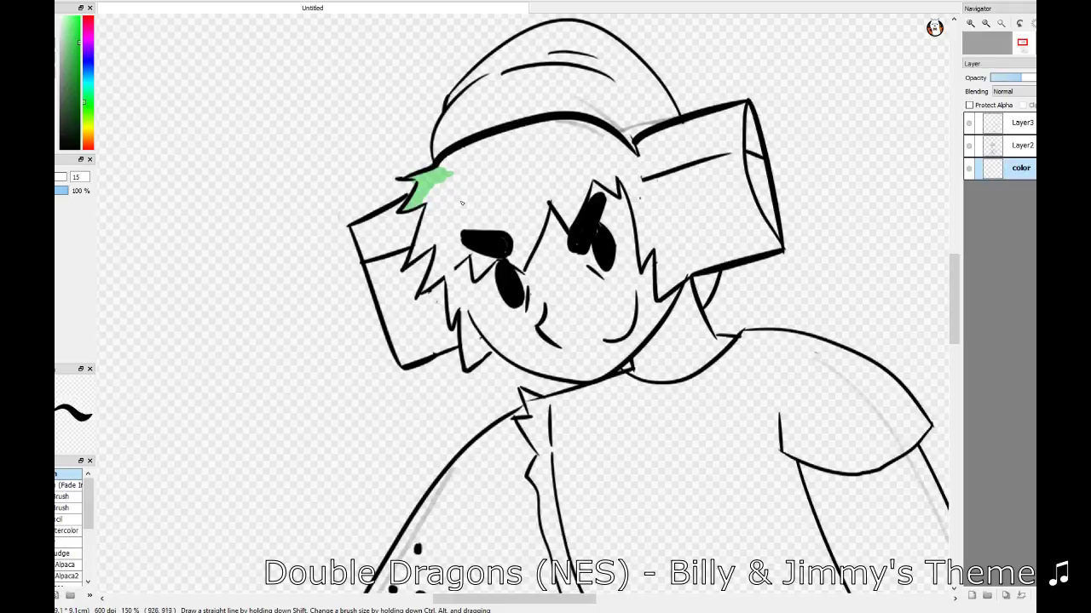
- Fill the hair with green, from under the beanie brim to both edges
{"action": "mouse_move", "coordinate": [461, 202]}
{"action": "left_mouse_down"}
{"action": "mouse_move", "coordinate": [443, 213]}
{"action": "mouse_move", "coordinate": [436, 274]}
{"action": "mouse_move", "coordinate": [452, 259]}
{"action": "mouse_move", "coordinate": [464, 191]}
{"action": "mouse_move", "coordinate": [535, 133]}
{"action": "mouse_move", "coordinate": [647, 243]}
{"action": "mouse_move", "coordinate": [630, 183]}
{"action": "mouse_move", "coordinate": [639, 154]}
{"action": "mouse_move", "coordinate": [651, 253]}
{"action": "left_mouse_up"}
{"action": "key", "text": "ctrl+z"}
{"action": "left_click_drag", "start_coordinate": [639, 155], "coordinate": [653, 248]}
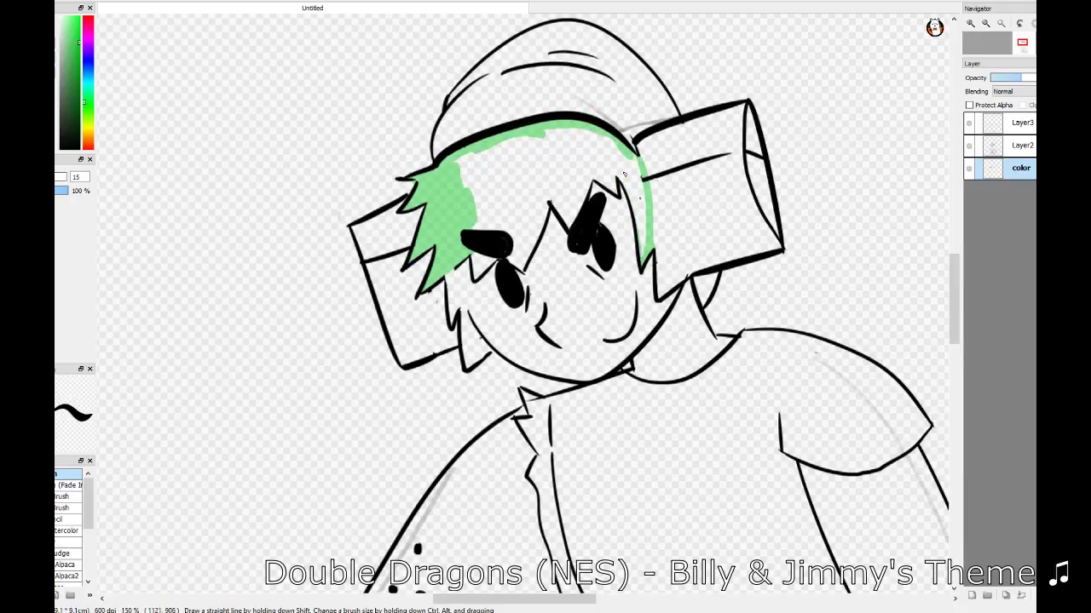
{"action": "left_click_drag", "start_coordinate": [624, 185], "coordinate": [641, 247]}
{"action": "left_click_drag", "start_coordinate": [638, 153], "coordinate": [639, 235]}
{"action": "mouse_move", "coordinate": [460, 166]}
{"action": "left_mouse_down"}
{"action": "mouse_move", "coordinate": [627, 153]}
{"action": "mouse_move", "coordinate": [483, 172]}
{"action": "mouse_move", "coordinate": [468, 191]}
{"action": "mouse_move", "coordinate": [511, 226]}
{"action": "mouse_move", "coordinate": [621, 175]}
{"action": "mouse_move", "coordinate": [502, 213]}
{"action": "left_mouse_up"}
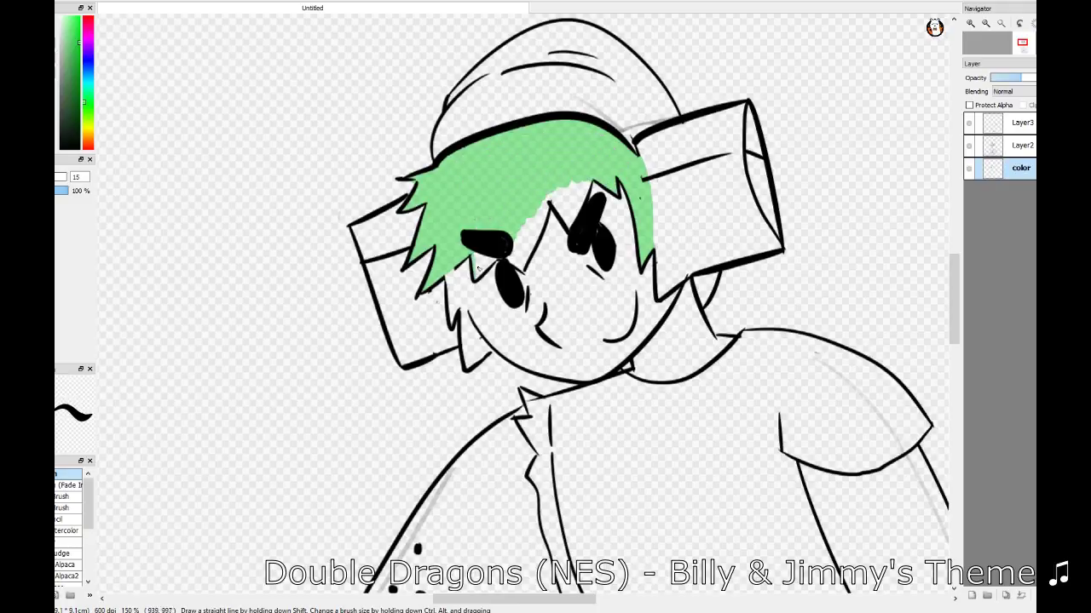
{"action": "mouse_move", "coordinate": [524, 271]}
{"action": "left_mouse_down"}
{"action": "mouse_move", "coordinate": [518, 219]}
{"action": "mouse_move", "coordinate": [586, 184]}
{"action": "mouse_move", "coordinate": [554, 191]}
{"action": "left_mouse_up"}
{"action": "mouse_move", "coordinate": [652, 215]}
{"action": "left_mouse_down"}
{"action": "mouse_move", "coordinate": [682, 286]}
{"action": "mouse_move", "coordinate": [665, 285]}
{"action": "left_mouse_up"}
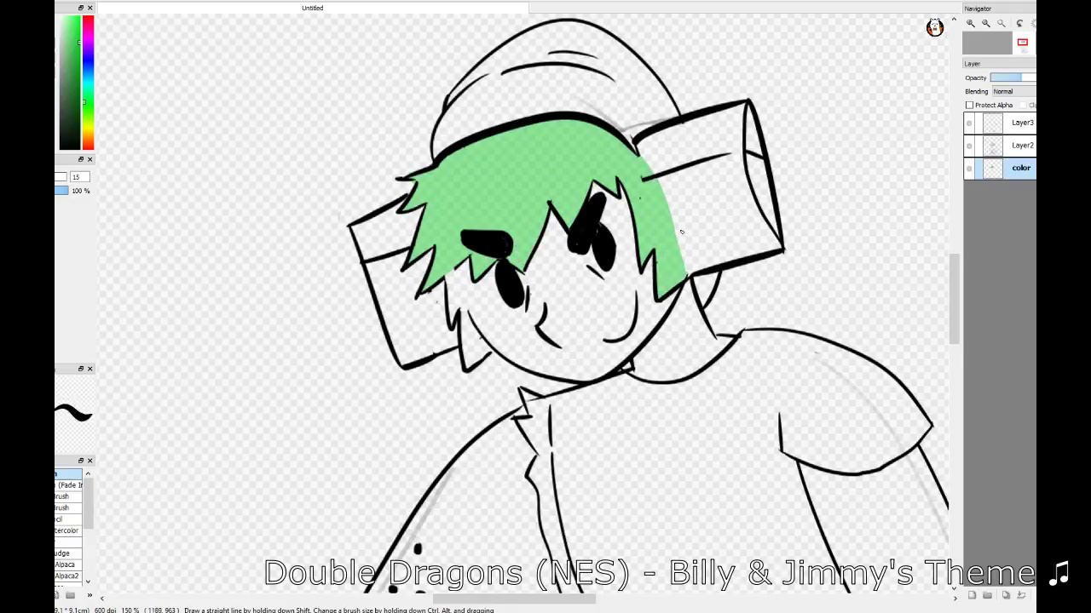
{"action": "mouse_move", "coordinate": [469, 265]}
{"action": "left_mouse_down"}
{"action": "mouse_move", "coordinate": [465, 306]}
{"action": "mouse_move", "coordinate": [448, 277]}
{"action": "left_mouse_up"}
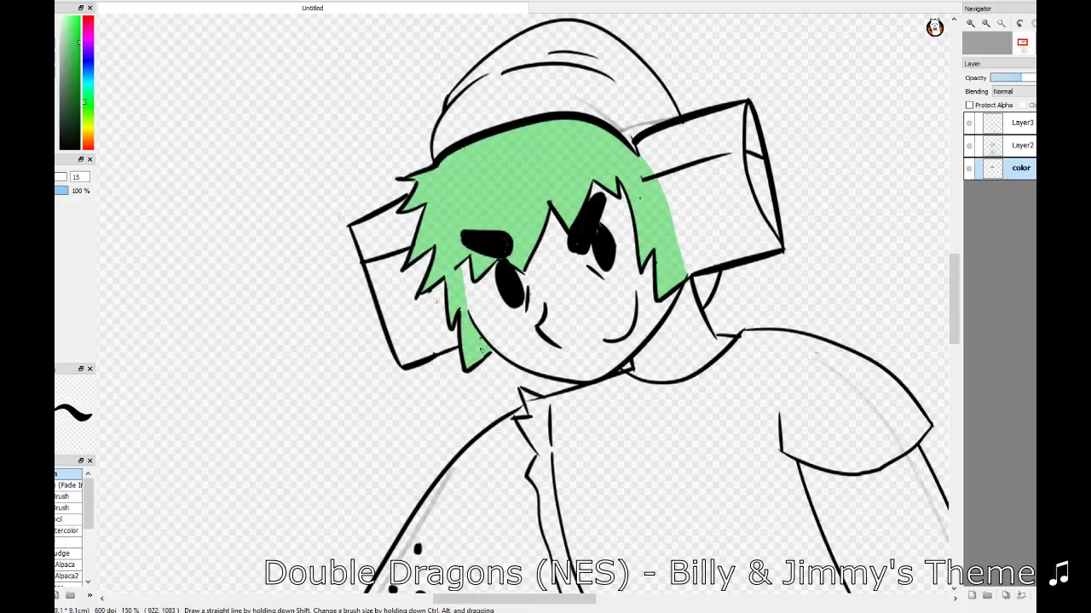
{"action": "left_click_drag", "start_coordinate": [481, 349], "coordinate": [484, 357]}
- Switch the paint colour to red and fill the beanie's edges and top
{"action": "left_click", "coordinate": [84, 119]}
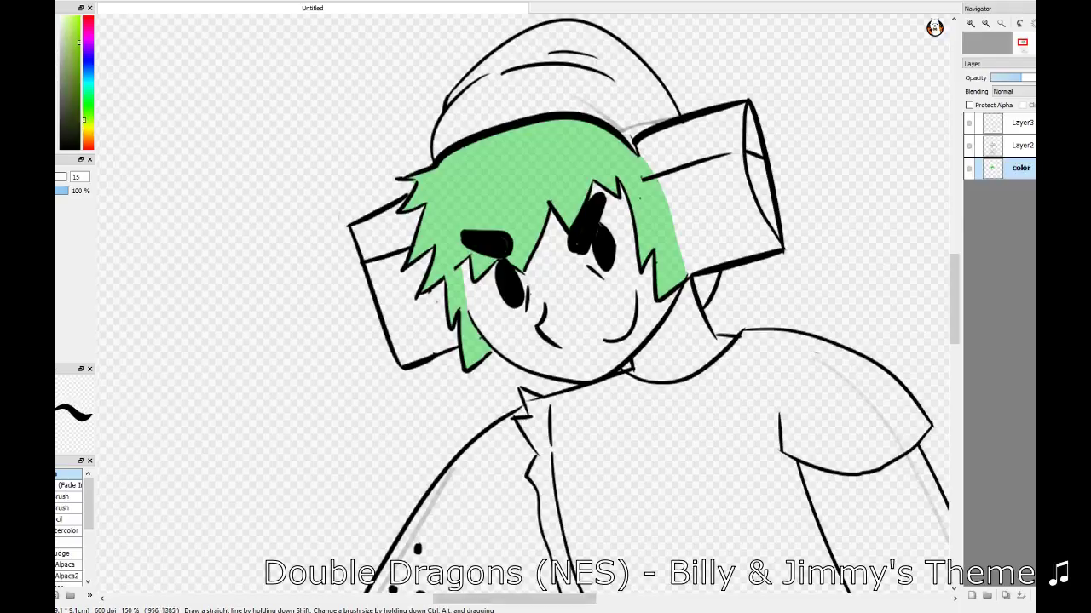
{"action": "left_click", "coordinate": [82, 21]}
{"action": "mouse_move", "coordinate": [448, 146]}
{"action": "left_mouse_down"}
{"action": "mouse_move", "coordinate": [585, 30]}
{"action": "mouse_move", "coordinate": [658, 98]}
{"action": "mouse_move", "coordinate": [632, 130]}
{"action": "mouse_move", "coordinate": [631, 120]}
{"action": "mouse_move", "coordinate": [464, 123]}
{"action": "mouse_move", "coordinate": [622, 106]}
{"action": "left_mouse_up"}
{"action": "mouse_move", "coordinate": [477, 94]}
{"action": "left_mouse_down"}
{"action": "mouse_move", "coordinate": [612, 122]}
{"action": "mouse_move", "coordinate": [511, 85]}
{"action": "mouse_move", "coordinate": [613, 94]}
{"action": "mouse_move", "coordinate": [528, 77]}
{"action": "mouse_move", "coordinate": [580, 81]}
{"action": "left_mouse_up"}
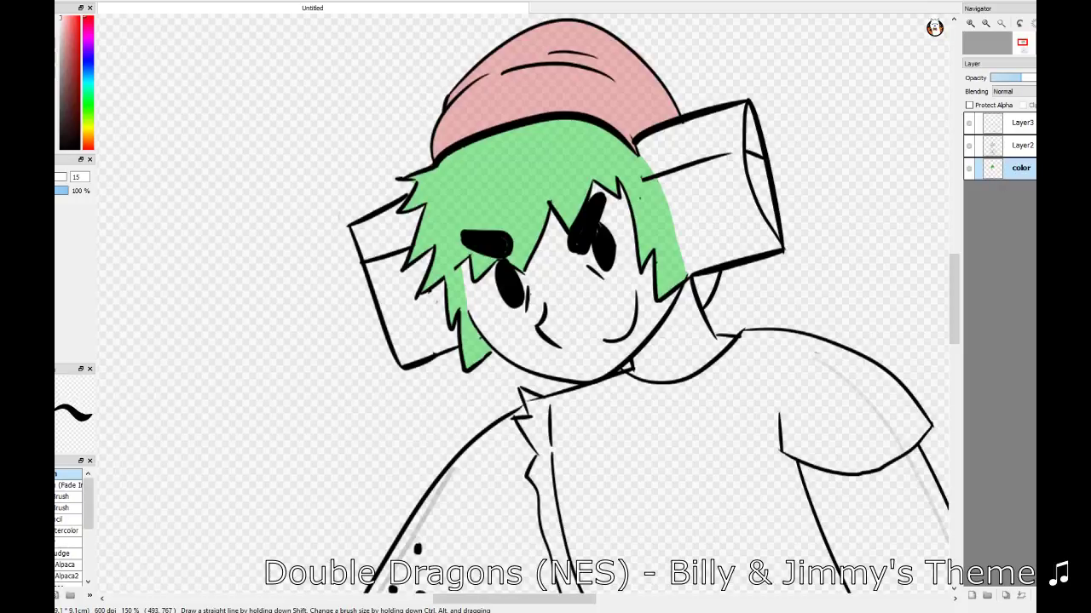
- Choose a pale green and raise the color layer to full opacity
{"action": "left_click", "coordinate": [1020, 144]}
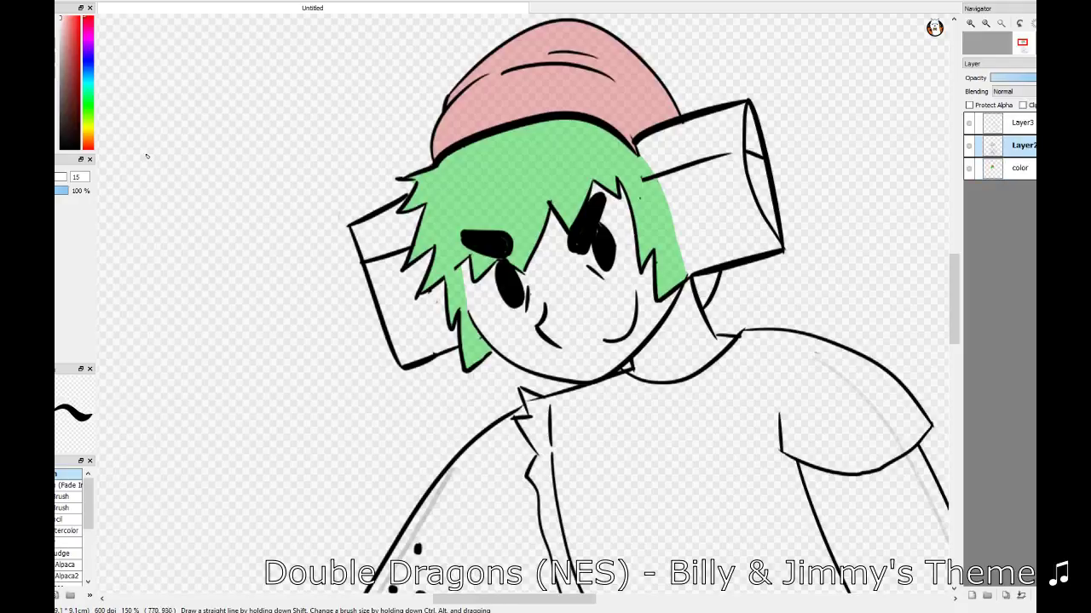
{"action": "left_click", "coordinate": [88, 106]}
{"action": "left_click", "coordinate": [65, 17]}
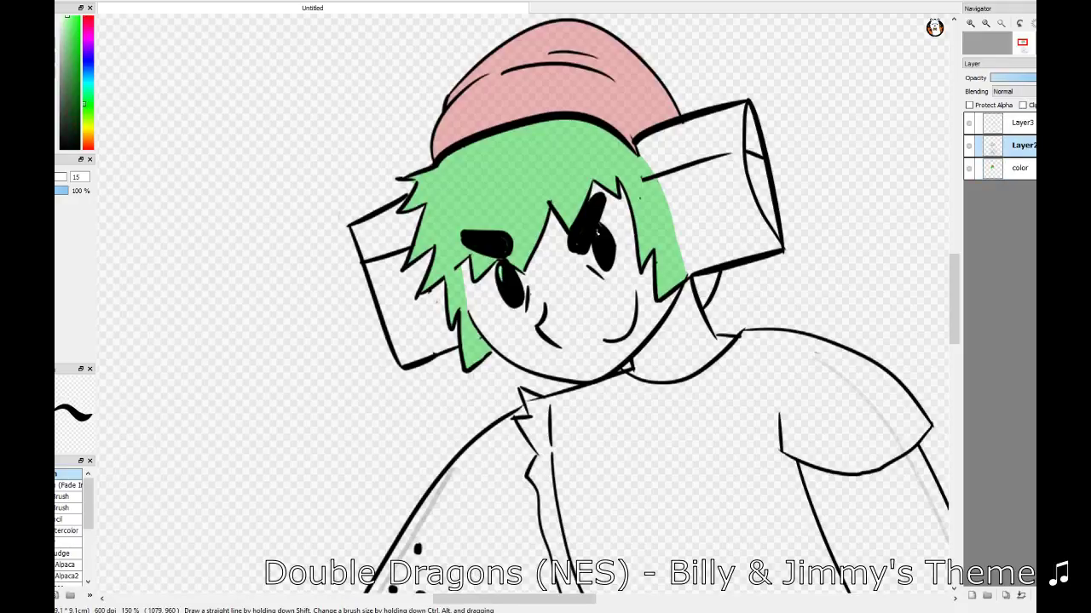
{"action": "left_click", "coordinate": [1019, 168]}
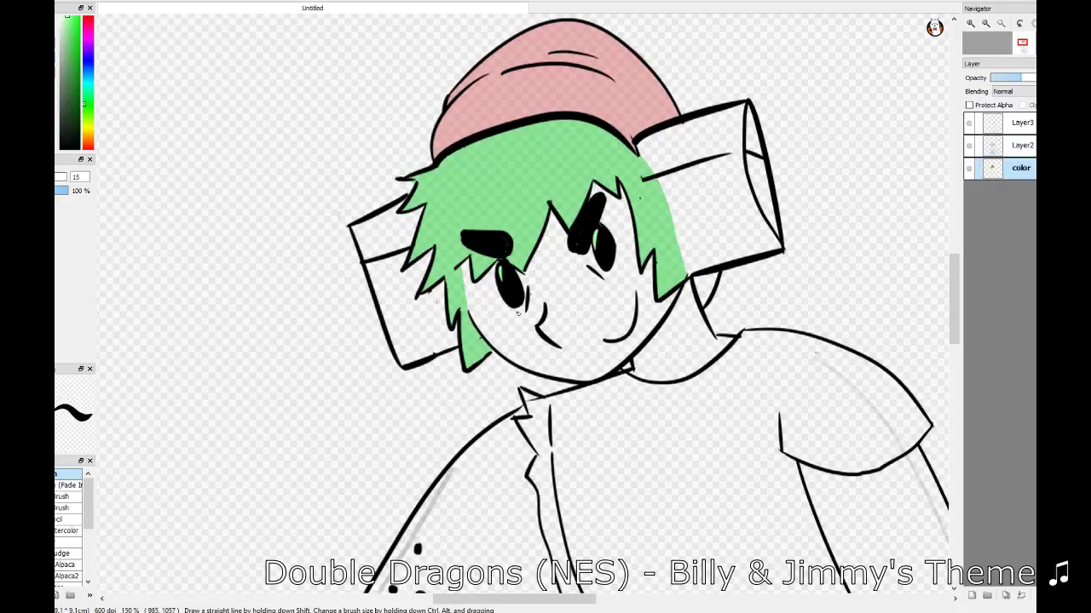
{"action": "left_click", "coordinate": [1031, 78]}
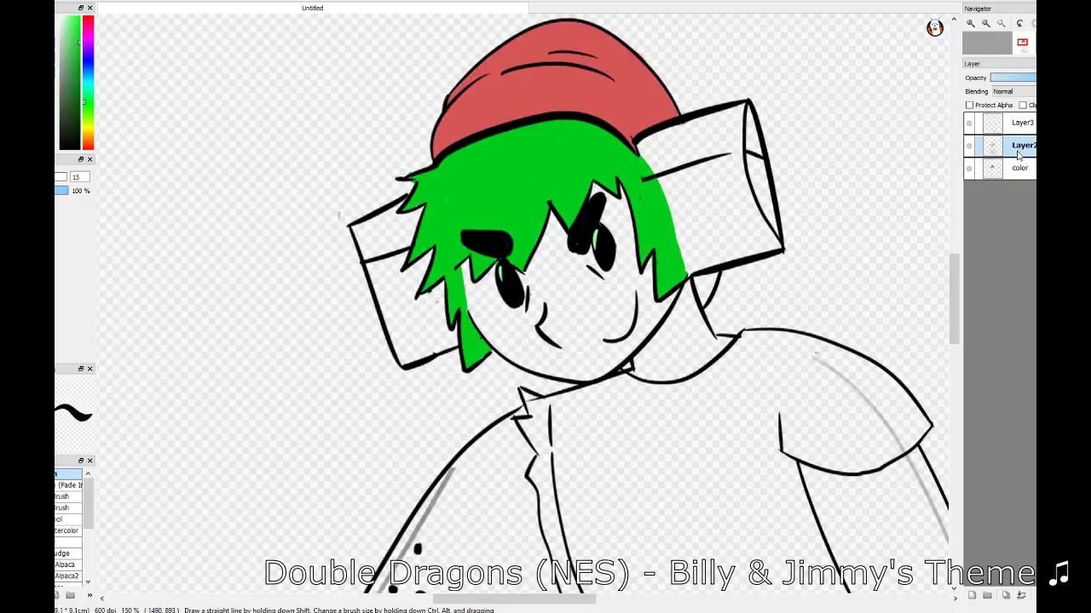
- Paint green streaks below the left and right eyes
{"action": "left_click_drag", "start_coordinate": [560, 302], "coordinate": [523, 370]}
{"action": "key", "text": "ctrl+z"}
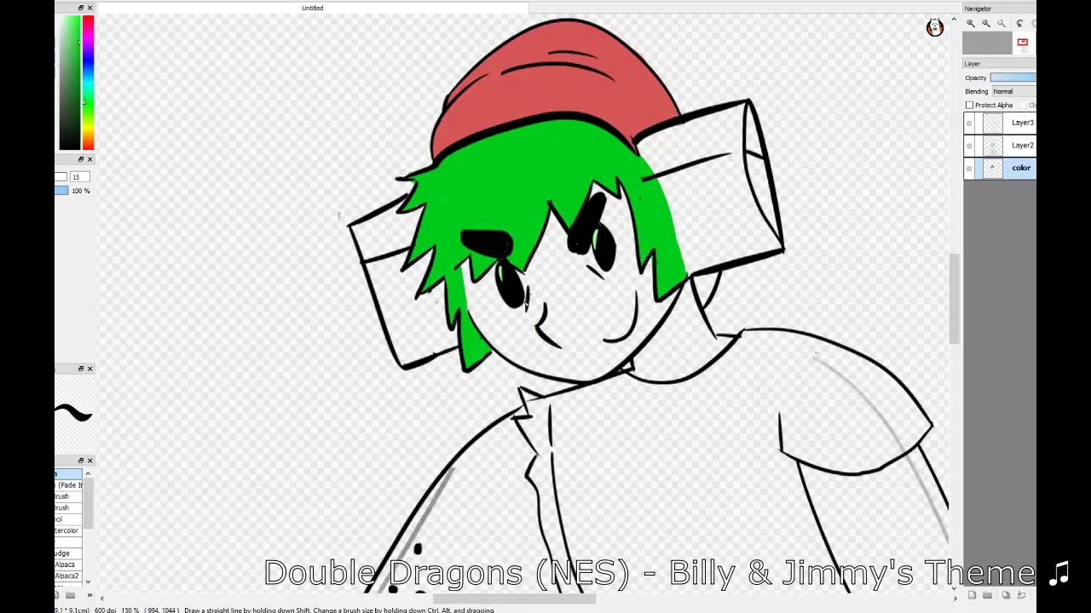
{"action": "mouse_move", "coordinate": [524, 306]}
{"action": "left_mouse_down"}
{"action": "mouse_move", "coordinate": [556, 374]}
{"action": "mouse_move", "coordinate": [532, 368]}
{"action": "mouse_move", "coordinate": [551, 375]}
{"action": "left_mouse_up"}
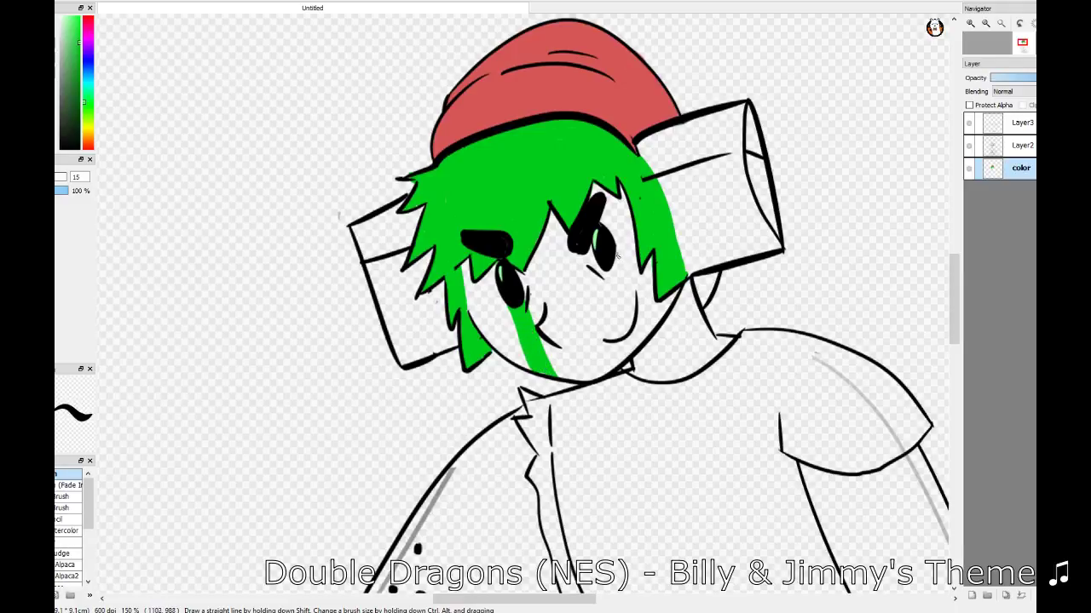
{"action": "left_click_drag", "start_coordinate": [615, 260], "coordinate": [653, 326]}
{"action": "left_click_drag", "start_coordinate": [615, 261], "coordinate": [635, 286]}
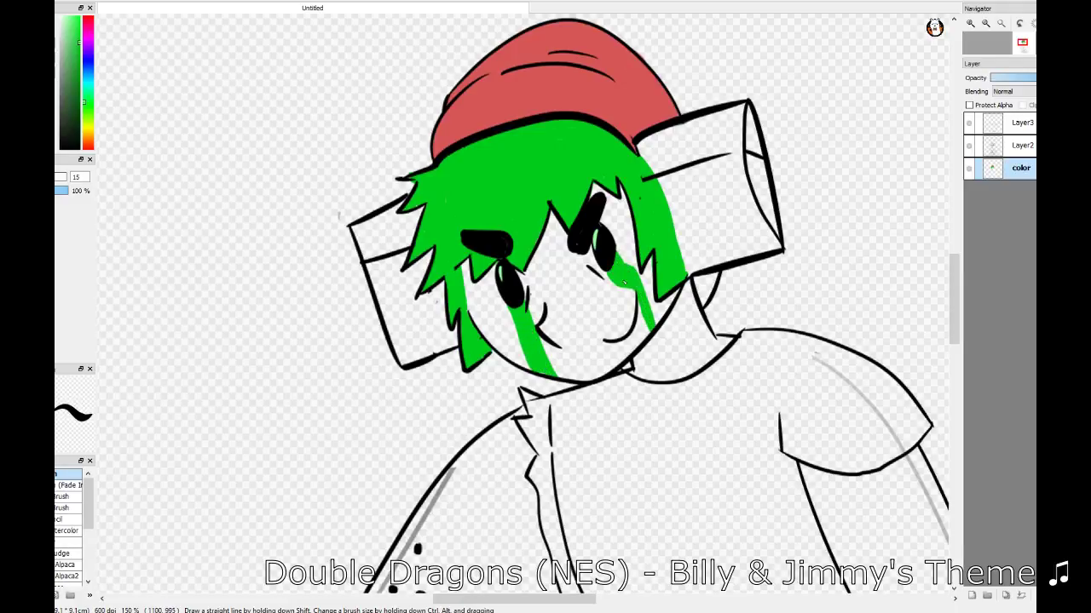
- Draw a small curved chin line on Layer2, then return to the color layer
{"action": "left_click", "coordinate": [1022, 145]}
{"action": "key", "text": "e"}
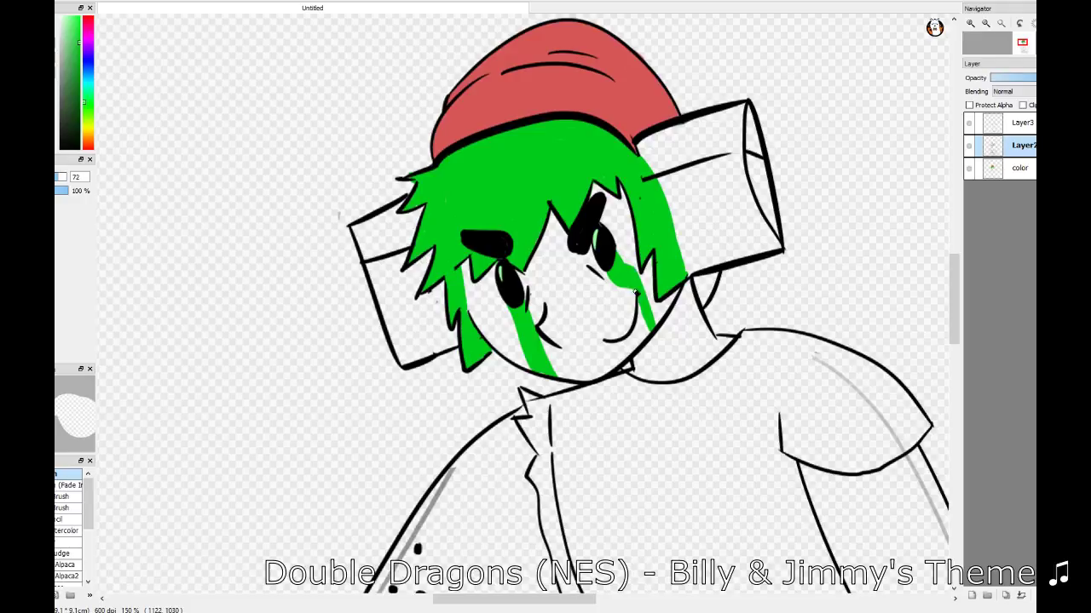
{"action": "key", "text": "b"}
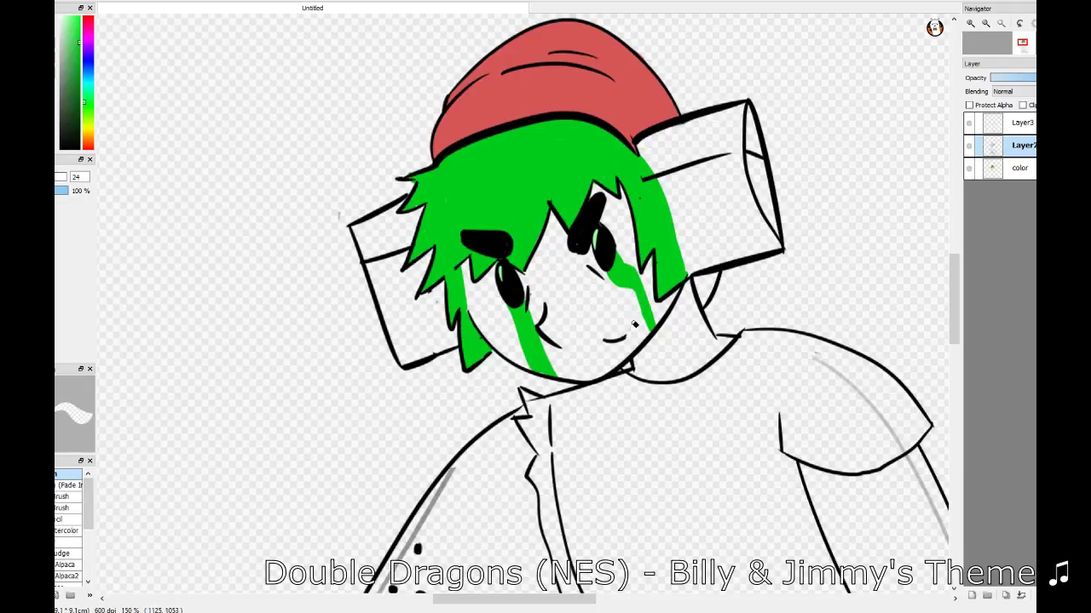
{"action": "key", "text": "e"}
{"action": "mouse_move", "coordinate": [628, 309]}
{"action": "left_mouse_down"}
{"action": "mouse_move", "coordinate": [610, 359]}
{"action": "mouse_move", "coordinate": [630, 298]}
{"action": "left_mouse_up"}
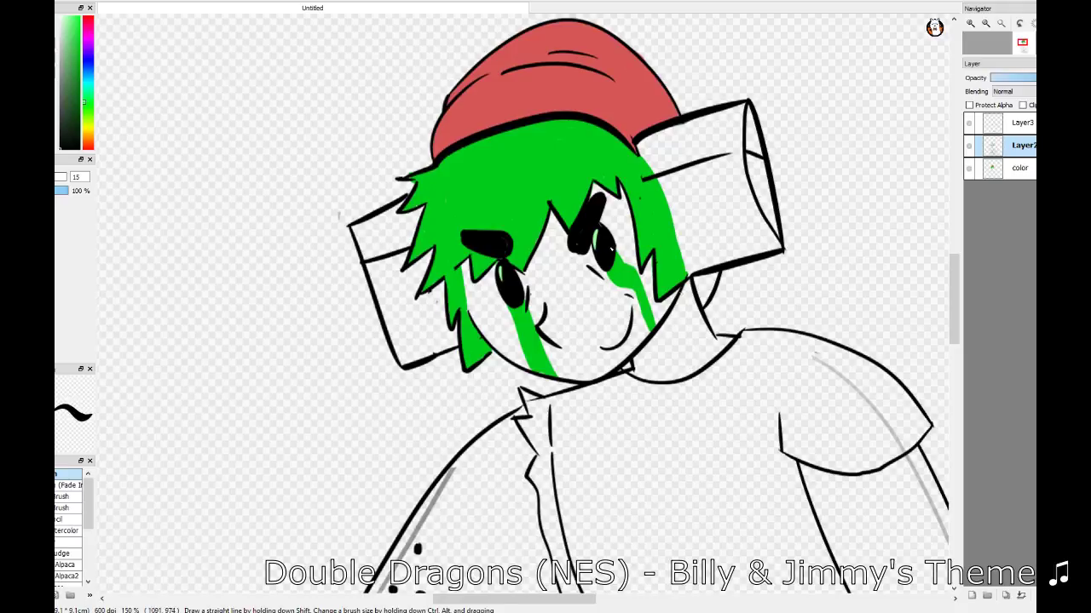
{"action": "left_click", "coordinate": [1018, 168]}
- Lower the color layer's opacity and shade the left and right boxes light grey
{"action": "left_click_drag", "start_coordinate": [1004, 79], "coordinate": [1024, 78]}
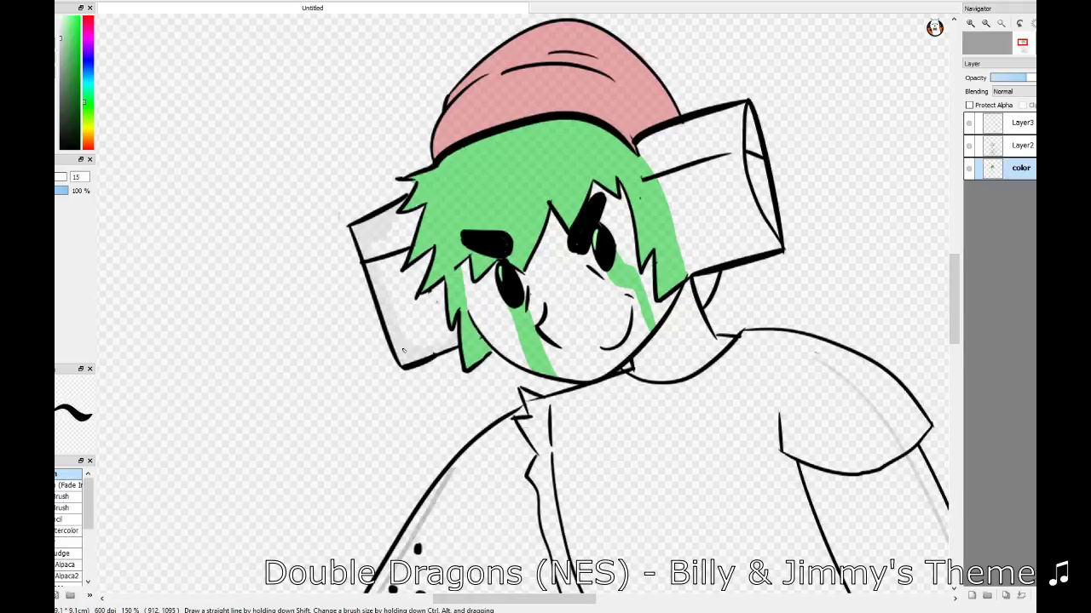
{"action": "mouse_move", "coordinate": [437, 326]}
{"action": "left_mouse_down"}
{"action": "mouse_move", "coordinate": [416, 322]}
{"action": "mouse_move", "coordinate": [393, 337]}
{"action": "left_mouse_up"}
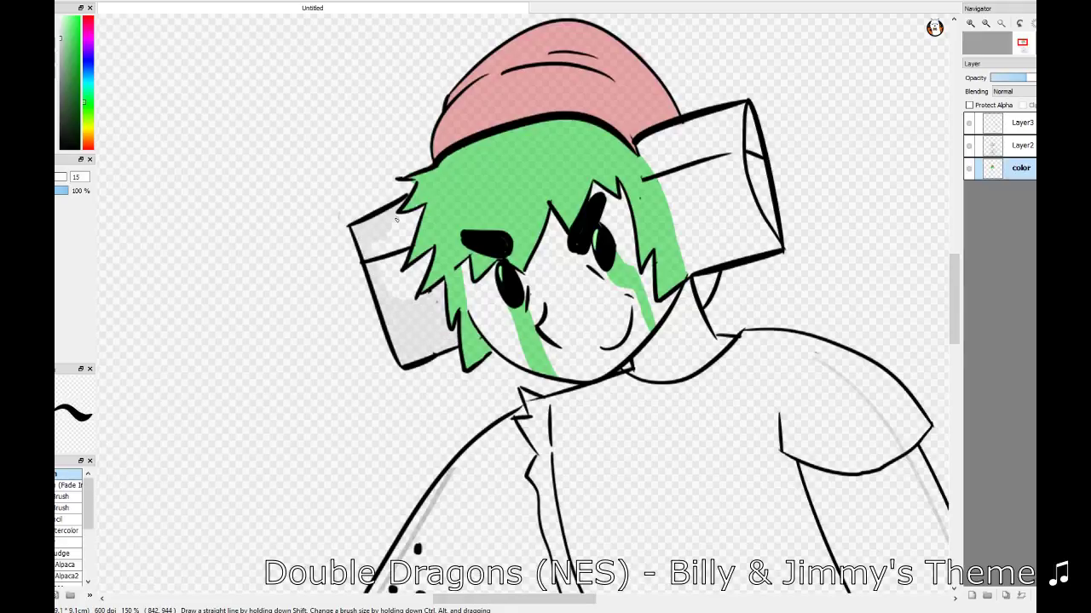
{"action": "mouse_move", "coordinate": [403, 269]}
{"action": "left_mouse_down"}
{"action": "mouse_move", "coordinate": [397, 226]}
{"action": "mouse_move", "coordinate": [395, 294]}
{"action": "left_mouse_up"}
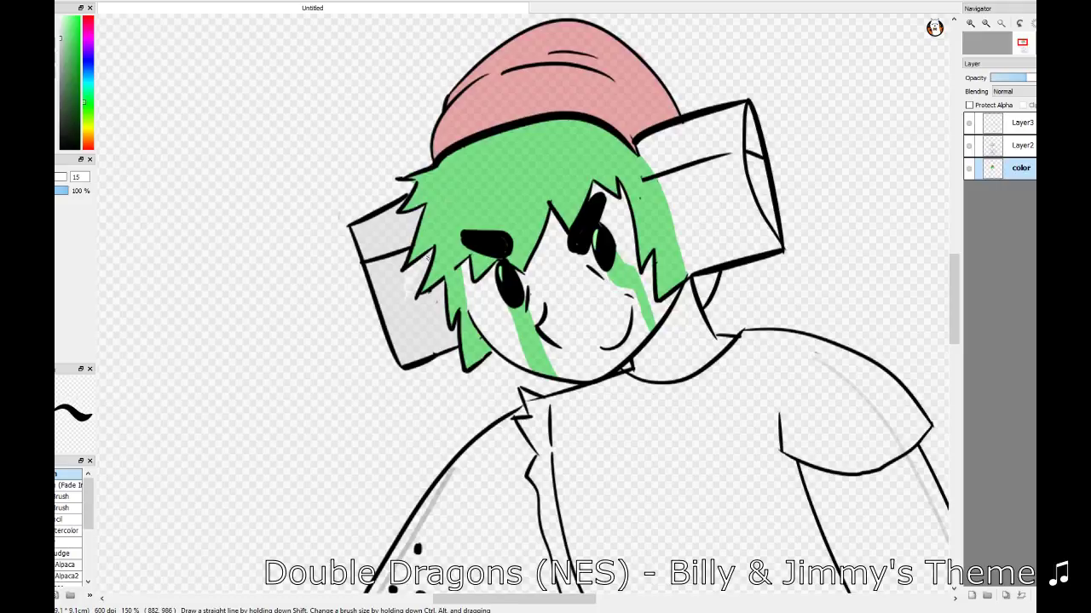
{"action": "mouse_move", "coordinate": [669, 180]}
{"action": "left_mouse_down"}
{"action": "mouse_move", "coordinate": [686, 274]}
{"action": "mouse_move", "coordinate": [691, 130]}
{"action": "mouse_move", "coordinate": [715, 189]}
{"action": "mouse_move", "coordinate": [663, 155]}
{"action": "left_mouse_up"}
{"action": "mouse_move", "coordinate": [698, 255]}
{"action": "left_mouse_down"}
{"action": "mouse_move", "coordinate": [750, 195]}
{"action": "mouse_move", "coordinate": [714, 249]}
{"action": "left_mouse_up"}
{"action": "scroll", "coordinate": [729, 200], "scroll_direction": "up", "scroll_amount": 2}
- Fill the face and chin with light grey around the green streak
{"action": "scroll", "coordinate": [508, 468], "scroll_direction": "up", "scroll_amount": 2}
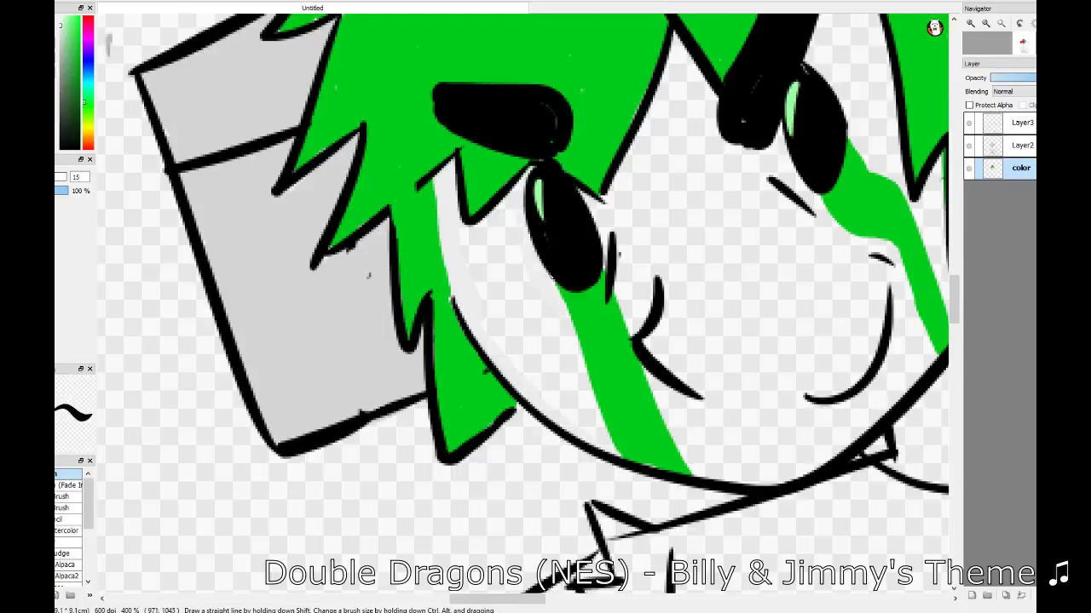
{"action": "left_click_drag", "start_coordinate": [554, 300], "coordinate": [628, 455]}
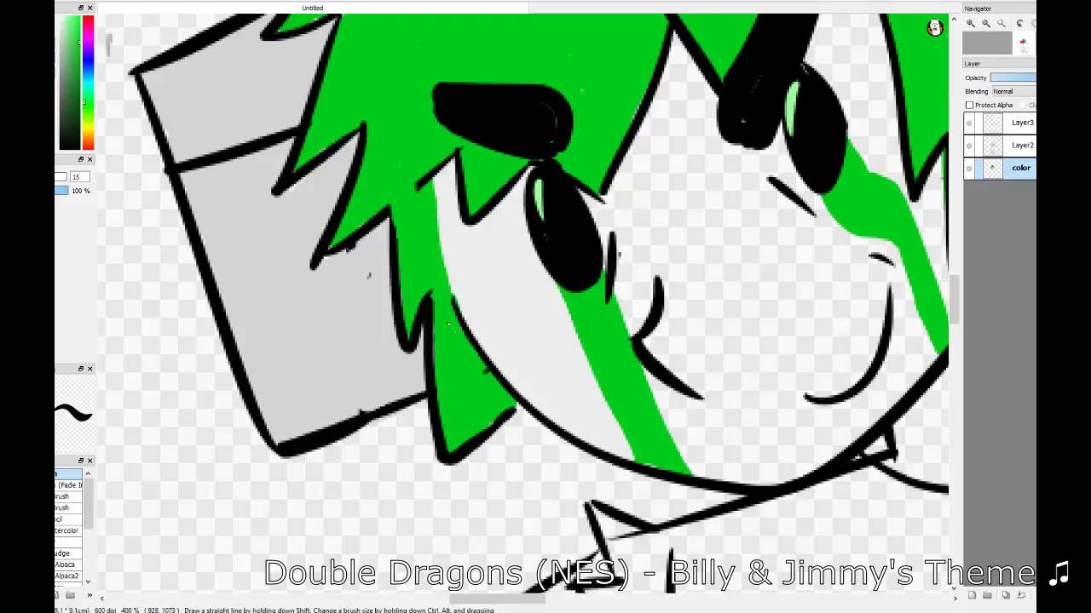
{"action": "left_click_drag", "start_coordinate": [632, 386], "coordinate": [257, 386]}
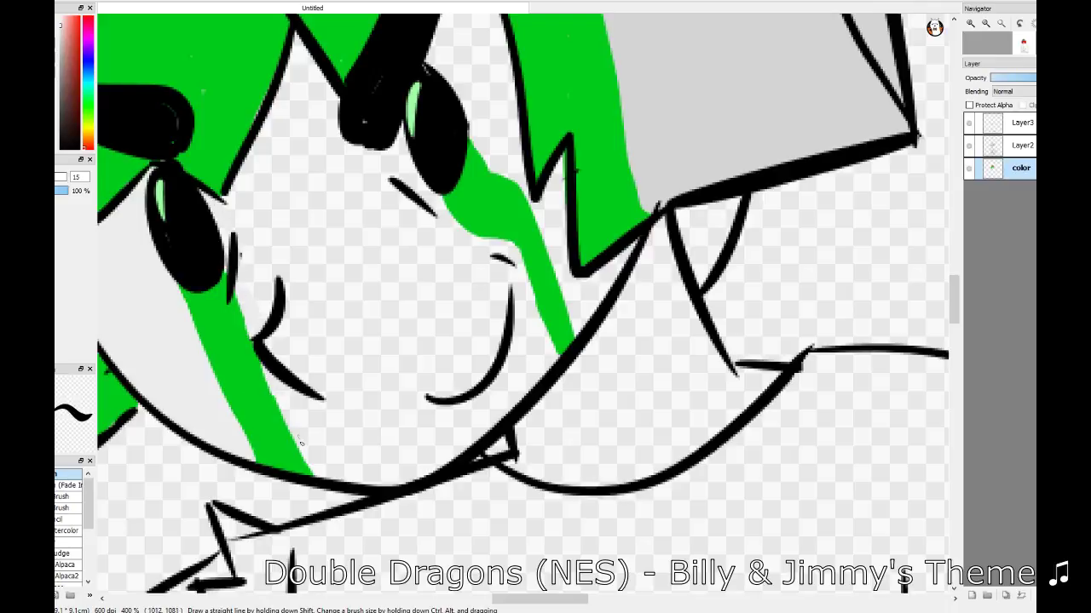
{"action": "mouse_move", "coordinate": [298, 417]}
{"action": "left_mouse_down"}
{"action": "mouse_move", "coordinate": [347, 400]}
{"action": "mouse_move", "coordinate": [276, 144]}
{"action": "left_mouse_up"}
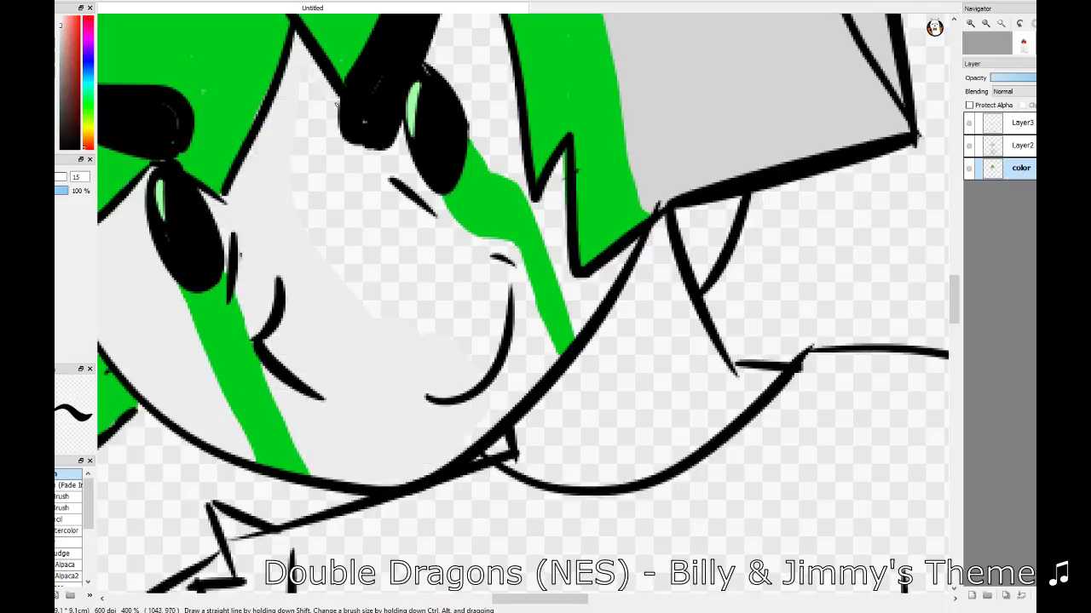
{"action": "mouse_move", "coordinate": [336, 104]}
{"action": "left_mouse_down"}
{"action": "mouse_move", "coordinate": [320, 187]}
{"action": "mouse_move", "coordinate": [365, 288]}
{"action": "left_mouse_up"}
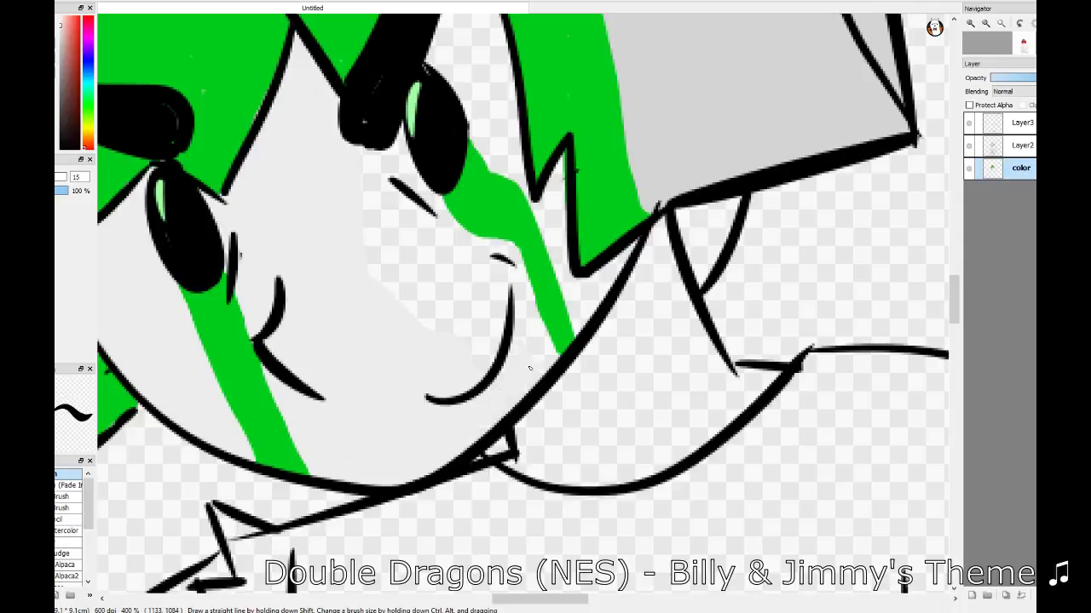
{"action": "left_click_drag", "start_coordinate": [529, 368], "coordinate": [530, 326]}
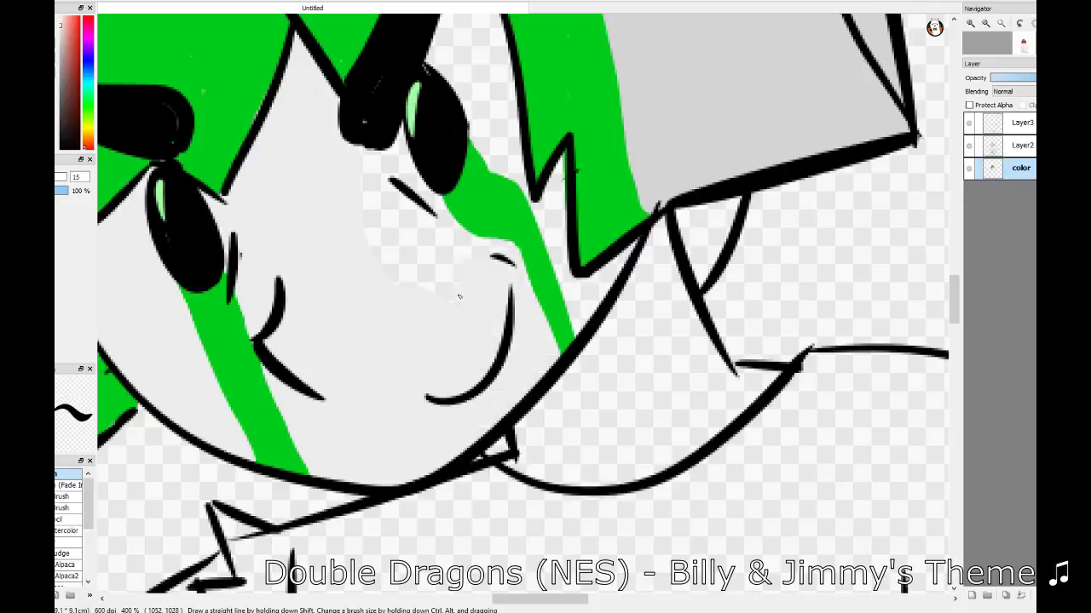
{"action": "left_click_drag", "start_coordinate": [457, 295], "coordinate": [379, 200]}
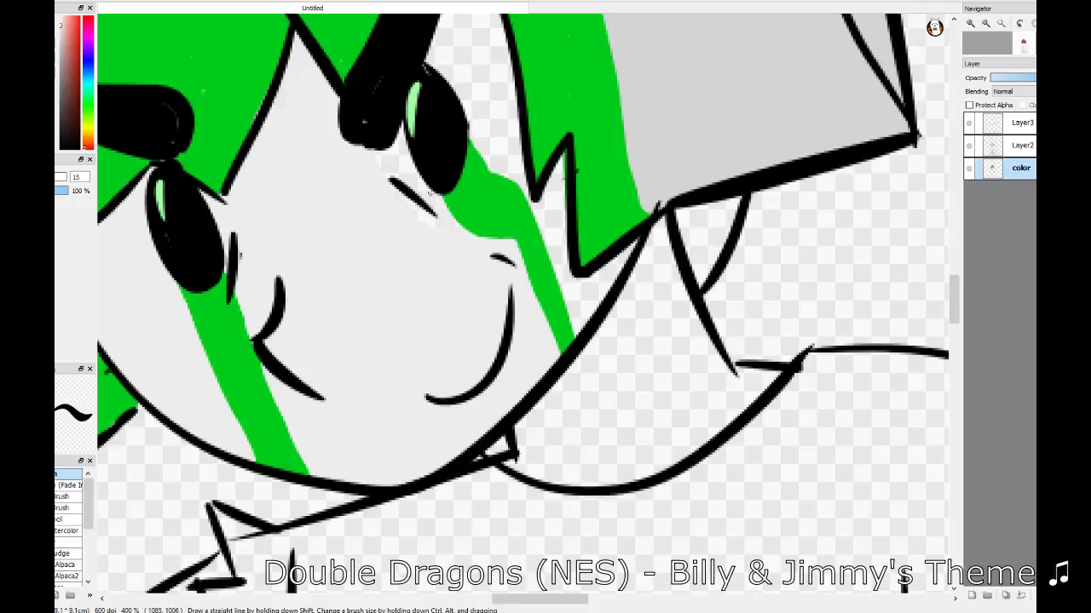
- Fill the gap to the right of the eye with grey on the color layer
{"action": "left_click", "coordinate": [1022, 144]}
{"action": "scroll", "coordinate": [378, 353], "scroll_direction": "up", "scroll_amount": 3}
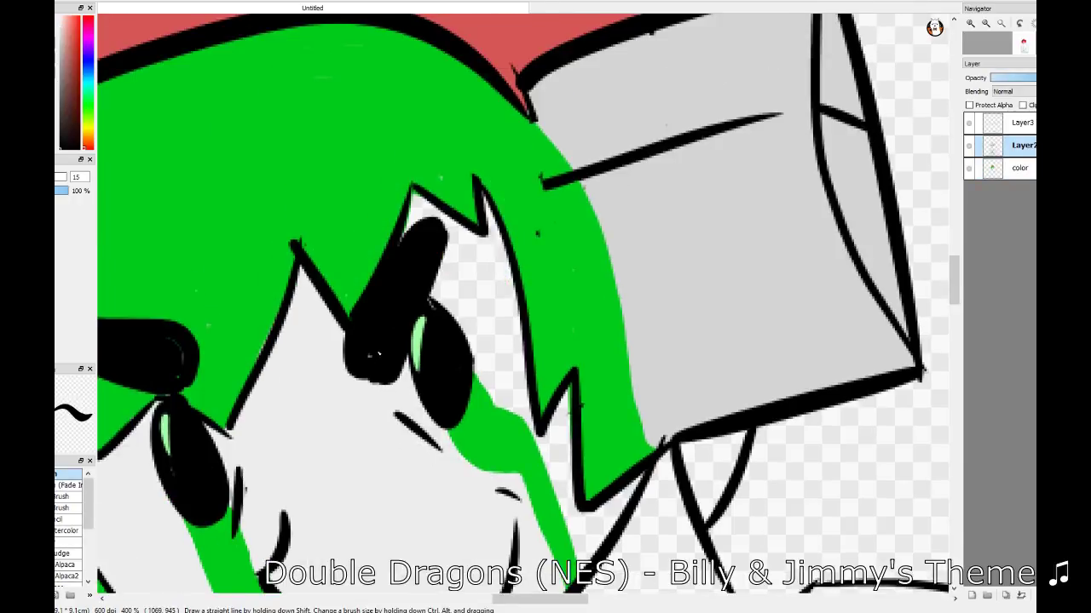
{"action": "scroll", "coordinate": [379, 362], "scroll_direction": "left", "scroll_amount": 3}
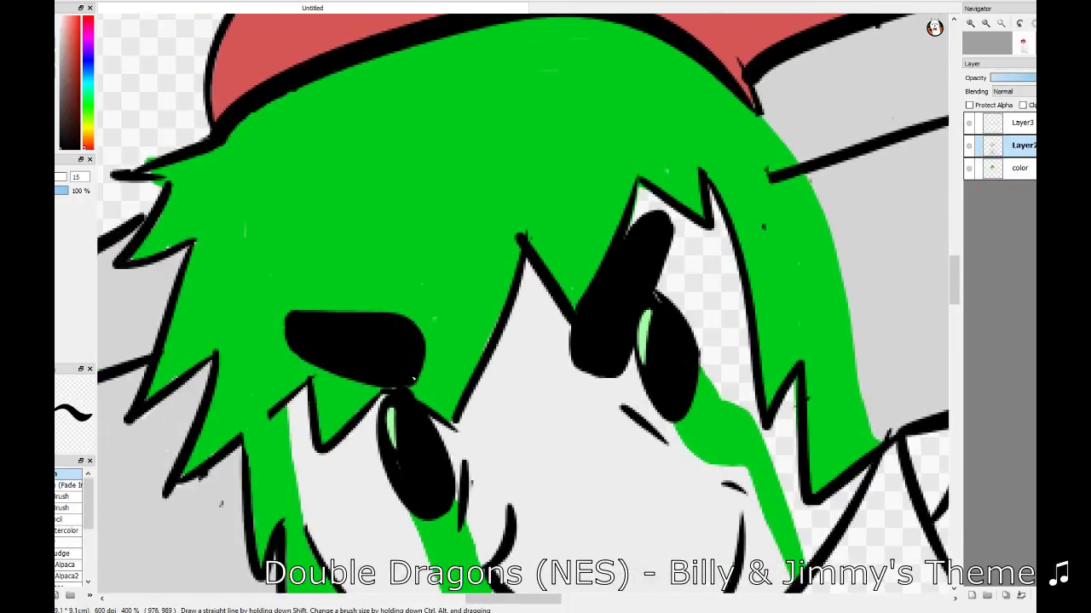
{"action": "scroll", "coordinate": [700, 350], "scroll_direction": "down", "scroll_amount": 3}
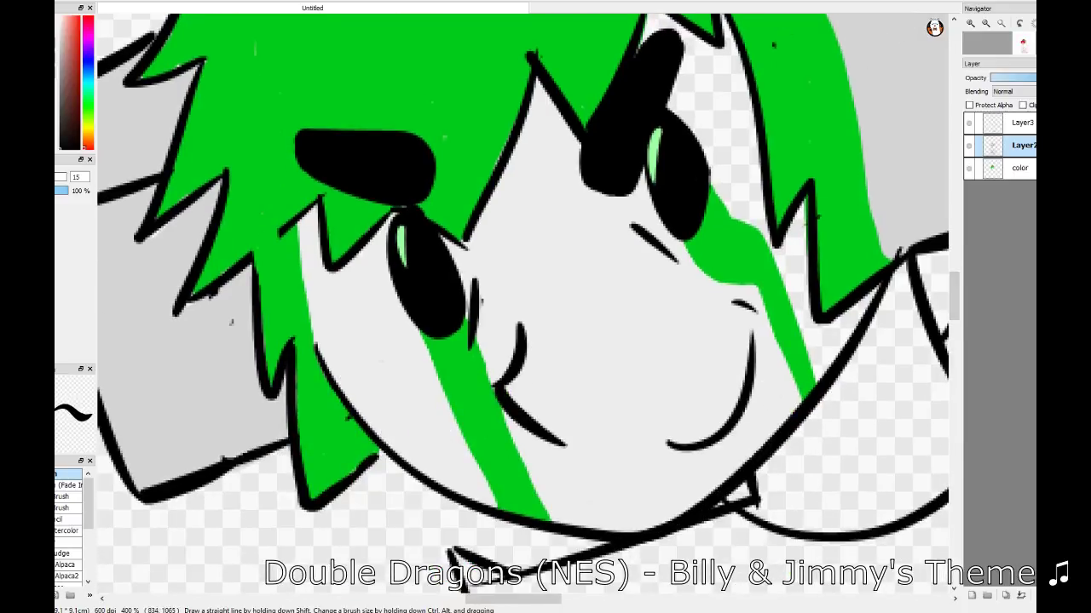
{"action": "scroll", "coordinate": [522, 304], "scroll_direction": "right", "scroll_amount": 4}
{"action": "scroll", "coordinate": [522, 305], "scroll_direction": "up", "scroll_amount": 2}
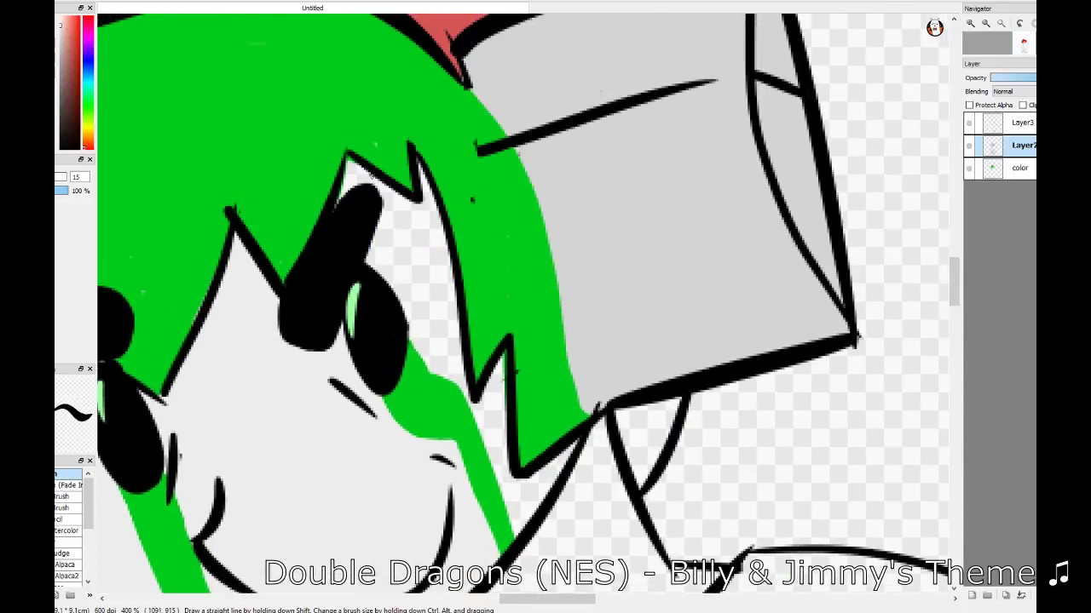
{"action": "left_click", "coordinate": [1002, 171]}
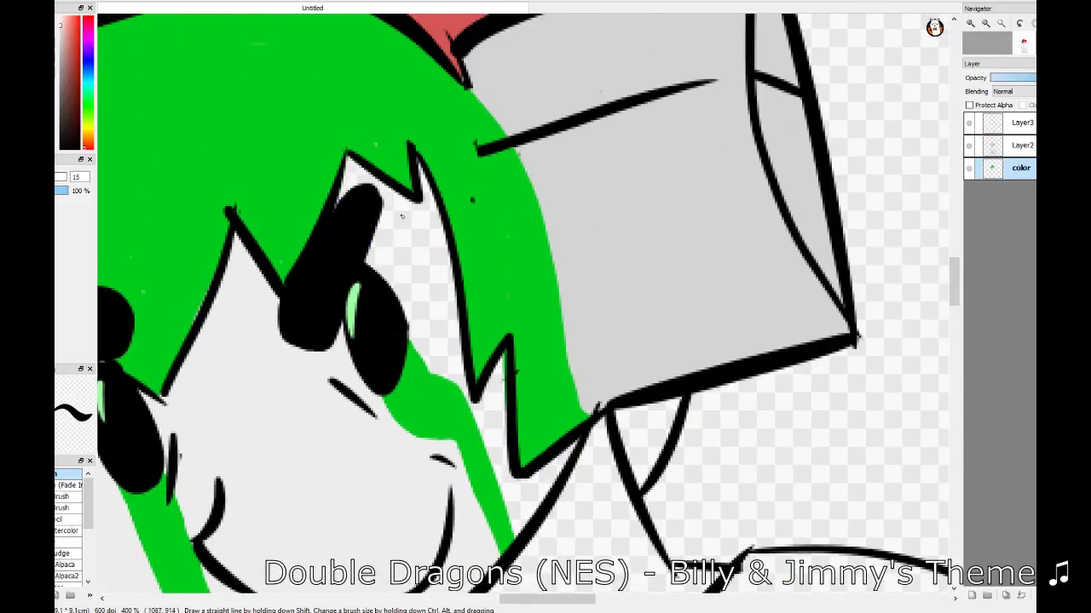
{"action": "mouse_move", "coordinate": [398, 202]}
{"action": "left_mouse_down"}
{"action": "mouse_move", "coordinate": [397, 246]}
{"action": "mouse_move", "coordinate": [439, 274]}
{"action": "left_mouse_up"}
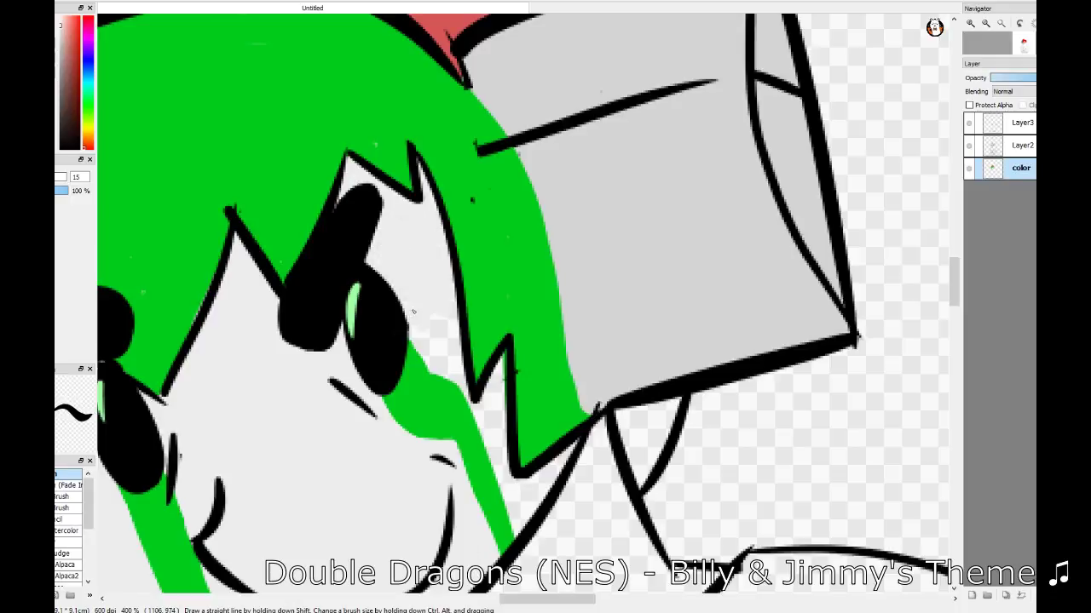
- Fill the gap between the neck lines grey and paint white along the collar outline
{"action": "scroll", "coordinate": [463, 382], "scroll_direction": "down", "scroll_amount": 3}
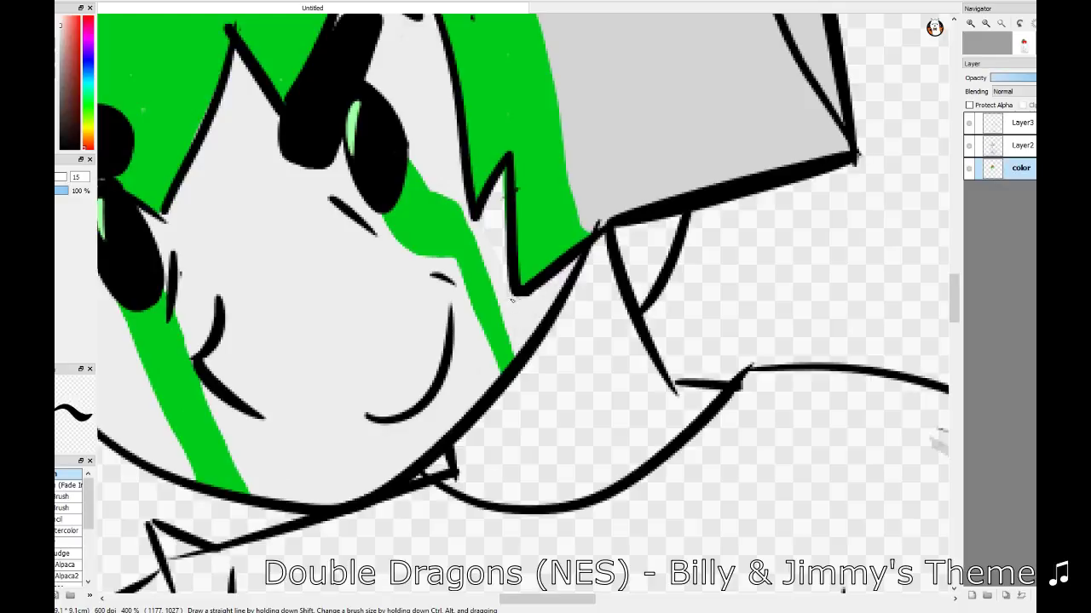
{"action": "scroll", "coordinate": [906, 424], "scroll_direction": "right", "scroll_amount": 2}
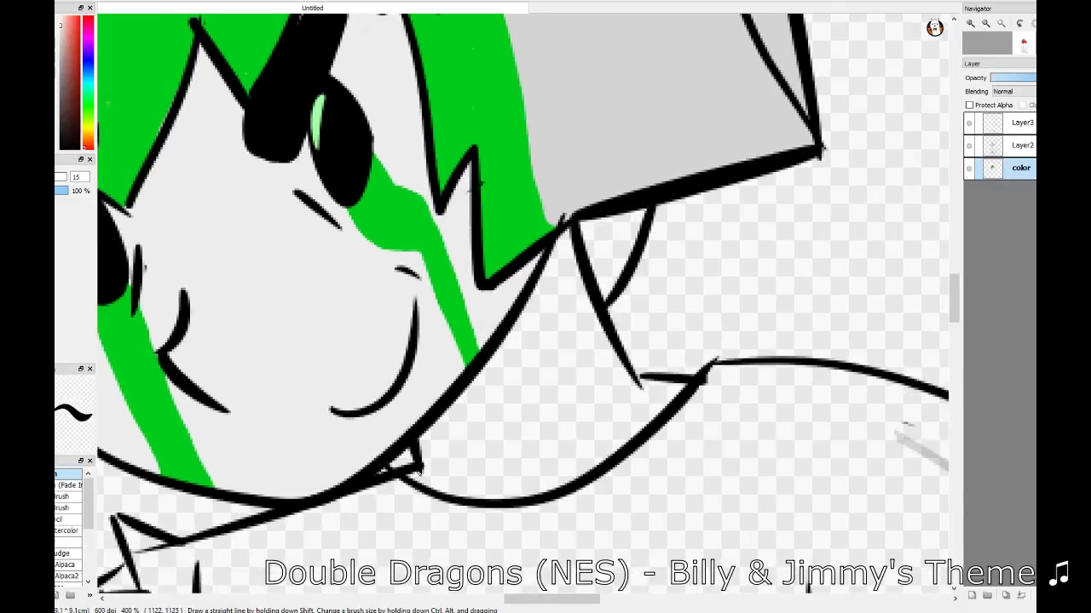
{"action": "mouse_move", "coordinate": [497, 365]}
{"action": "left_mouse_down"}
{"action": "mouse_move", "coordinate": [579, 341]}
{"action": "mouse_move", "coordinate": [500, 378]}
{"action": "mouse_move", "coordinate": [443, 486]}
{"action": "mouse_move", "coordinate": [560, 336]}
{"action": "mouse_move", "coordinate": [627, 391]}
{"action": "mouse_move", "coordinate": [524, 443]}
{"action": "left_mouse_up"}
{"action": "scroll", "coordinate": [524, 443], "scroll_direction": "up", "scroll_amount": 5}
{"action": "scroll", "coordinate": [816, 434], "scroll_direction": "down", "scroll_amount": 2}
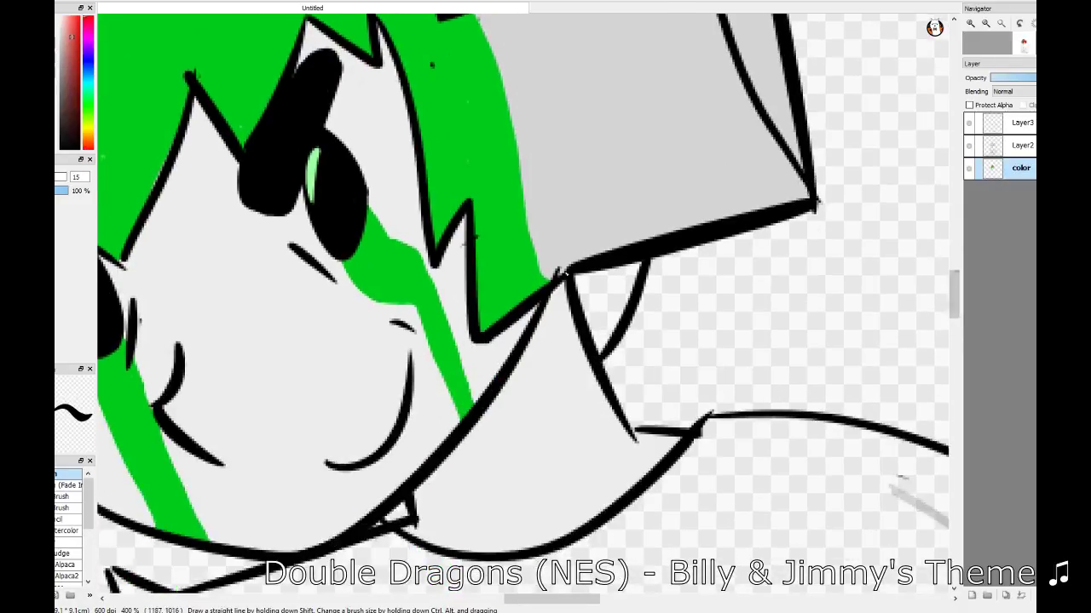
{"action": "mouse_move", "coordinate": [579, 287]}
{"action": "left_mouse_down"}
{"action": "mouse_move", "coordinate": [596, 329]}
{"action": "mouse_move", "coordinate": [638, 273]}
{"action": "left_mouse_up"}
{"action": "scroll", "coordinate": [237, 408], "scroll_direction": "up", "scroll_amount": 2}
{"action": "mouse_move", "coordinate": [237, 407]}
{"action": "left_mouse_down"}
{"action": "mouse_move", "coordinate": [255, 179]}
{"action": "mouse_move", "coordinate": [255, 200]}
{"action": "left_mouse_up"}
- Fill white along the collar and between the shirt's two front outlines
{"action": "key", "text": "ctrl+z"}
{"action": "key", "text": "ctrl+z"}
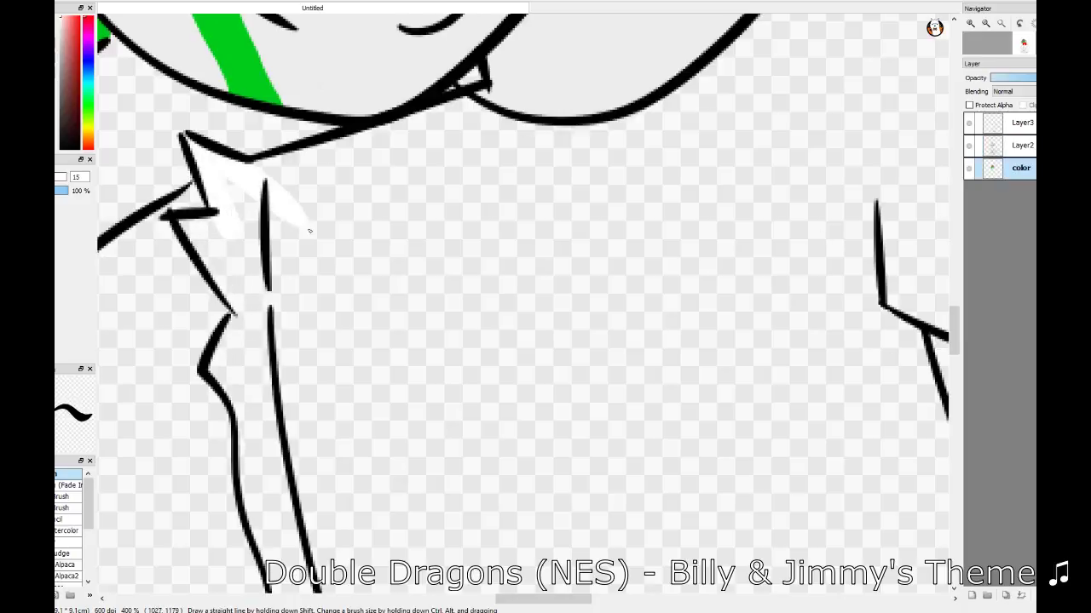
{"action": "left_click_drag", "start_coordinate": [204, 239], "coordinate": [281, 349]}
{"action": "scroll", "coordinate": [256, 205], "scroll_direction": "down", "scroll_amount": 3}
{"action": "left_click_drag", "start_coordinate": [220, 217], "coordinate": [245, 341]}
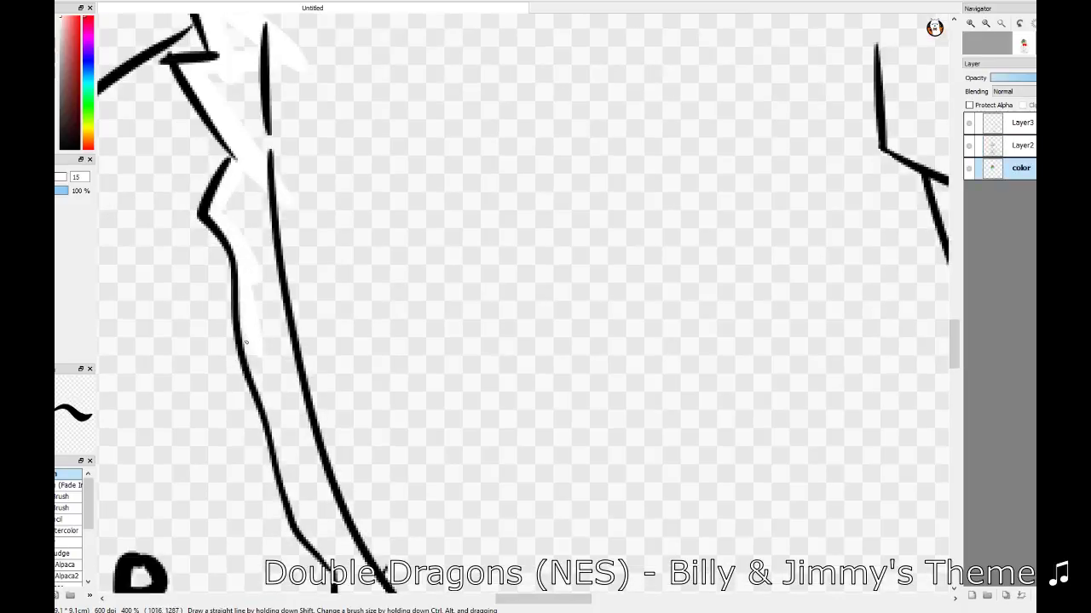
{"action": "mouse_move", "coordinate": [267, 385]}
{"action": "left_mouse_down"}
{"action": "mouse_move", "coordinate": [290, 464]}
{"action": "mouse_move", "coordinate": [340, 563]}
{"action": "left_mouse_up"}
{"action": "mouse_move", "coordinate": [251, 170]}
{"action": "left_mouse_down"}
{"action": "mouse_move", "coordinate": [273, 242]}
{"action": "mouse_move", "coordinate": [288, 394]}
{"action": "mouse_move", "coordinate": [349, 558]}
{"action": "left_mouse_up"}
{"action": "scroll", "coordinate": [288, 394], "scroll_direction": "up", "scroll_amount": 3}
{"action": "left_click_drag", "start_coordinate": [273, 248], "coordinate": [239, 332]}
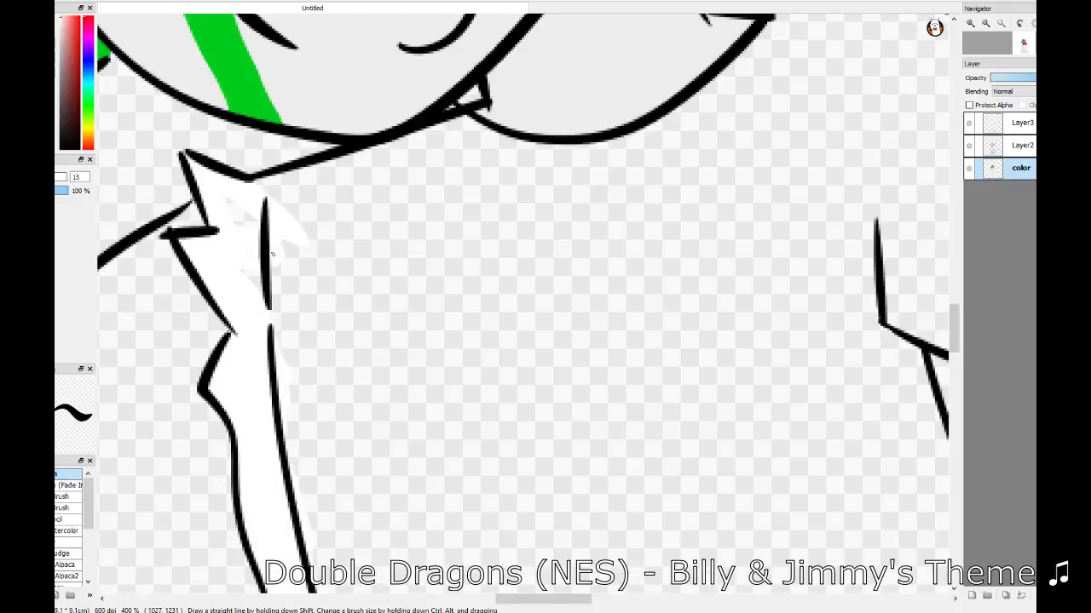
{"action": "left_click_drag", "start_coordinate": [256, 281], "coordinate": [277, 308]}
{"action": "mouse_move", "coordinate": [346, 168]}
{"action": "left_mouse_down"}
{"action": "mouse_move", "coordinate": [443, 138]}
{"action": "mouse_move", "coordinate": [490, 158]}
{"action": "mouse_move", "coordinate": [286, 215]}
{"action": "left_mouse_up"}
{"action": "mouse_move", "coordinate": [477, 169]}
{"action": "left_mouse_down"}
{"action": "mouse_move", "coordinate": [511, 451]}
{"action": "mouse_move", "coordinate": [299, 460]}
{"action": "mouse_move", "coordinate": [319, 558]}
{"action": "left_mouse_up"}
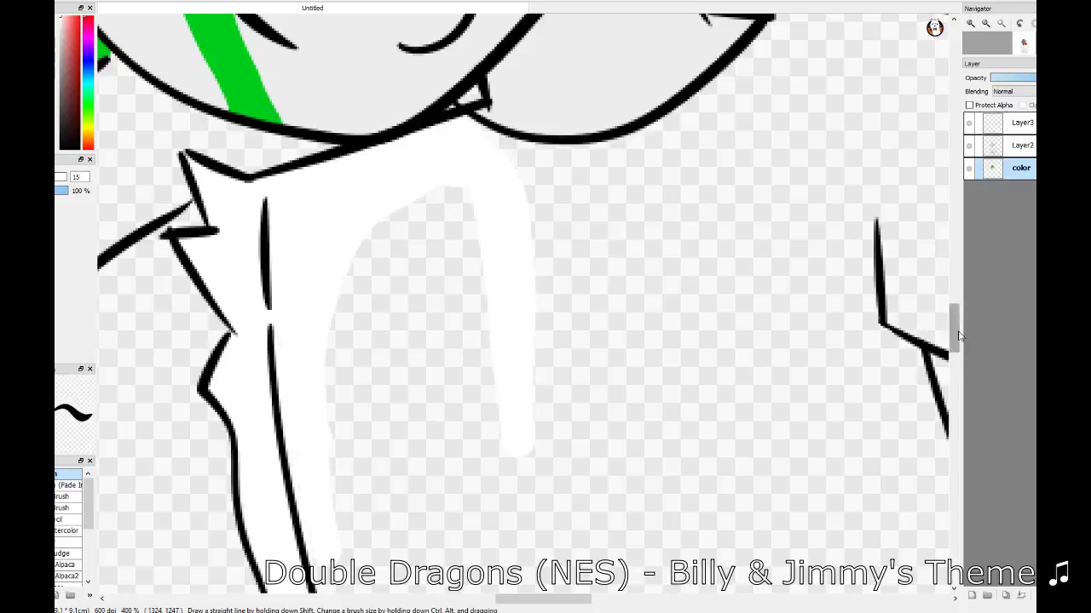
- Fill the torso, shoulder and sleeve bottom white, erasing overspill on the shoulder outline
{"action": "scroll", "coordinate": [314, 320], "scroll_direction": "down", "scroll_amount": 4}
{"action": "mouse_move", "coordinate": [315, 320]}
{"action": "left_mouse_down"}
{"action": "mouse_move", "coordinate": [409, 512]}
{"action": "mouse_move", "coordinate": [480, 486]}
{"action": "mouse_move", "coordinate": [441, 466]}
{"action": "mouse_move", "coordinate": [480, 383]}
{"action": "mouse_move", "coordinate": [388, 256]}
{"action": "left_mouse_up"}
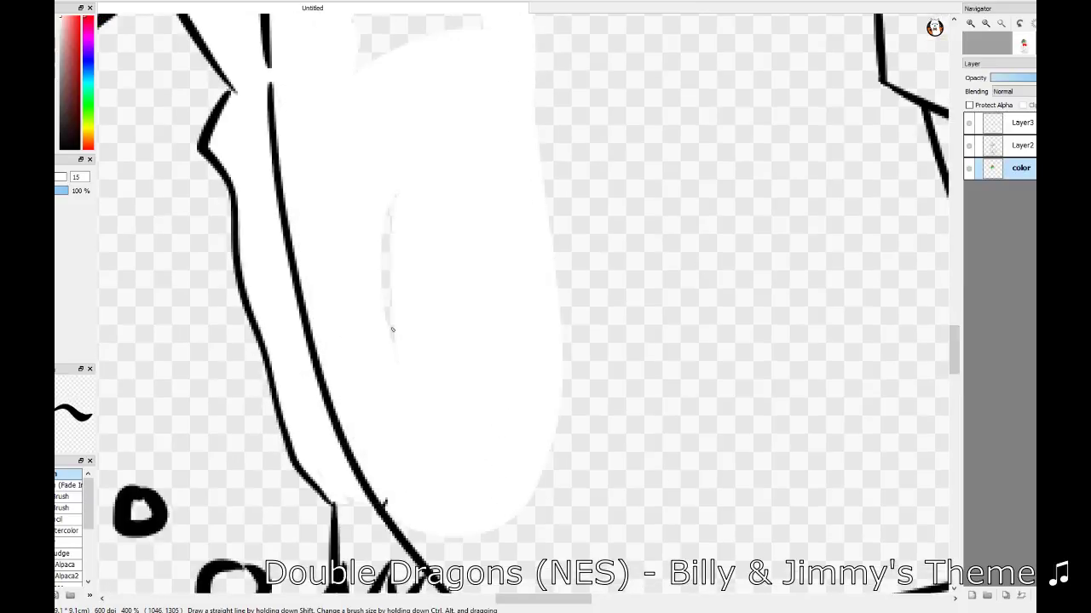
{"action": "scroll", "coordinate": [336, 232], "scroll_direction": "up", "scroll_amount": 3}
{"action": "left_click_drag", "start_coordinate": [336, 232], "coordinate": [470, 222]}
{"action": "scroll", "coordinate": [469, 221], "scroll_direction": "up", "scroll_amount": 3}
{"action": "scroll", "coordinate": [464, 221], "scroll_direction": "right", "scroll_amount": 3}
{"action": "mouse_move", "coordinate": [357, 196]}
{"action": "left_mouse_down"}
{"action": "mouse_move", "coordinate": [450, 222]}
{"action": "mouse_move", "coordinate": [452, 210]}
{"action": "mouse_move", "coordinate": [674, 115]}
{"action": "mouse_move", "coordinate": [604, 87]}
{"action": "mouse_move", "coordinate": [716, 51]}
{"action": "left_mouse_up"}
{"action": "key", "text": "e"}
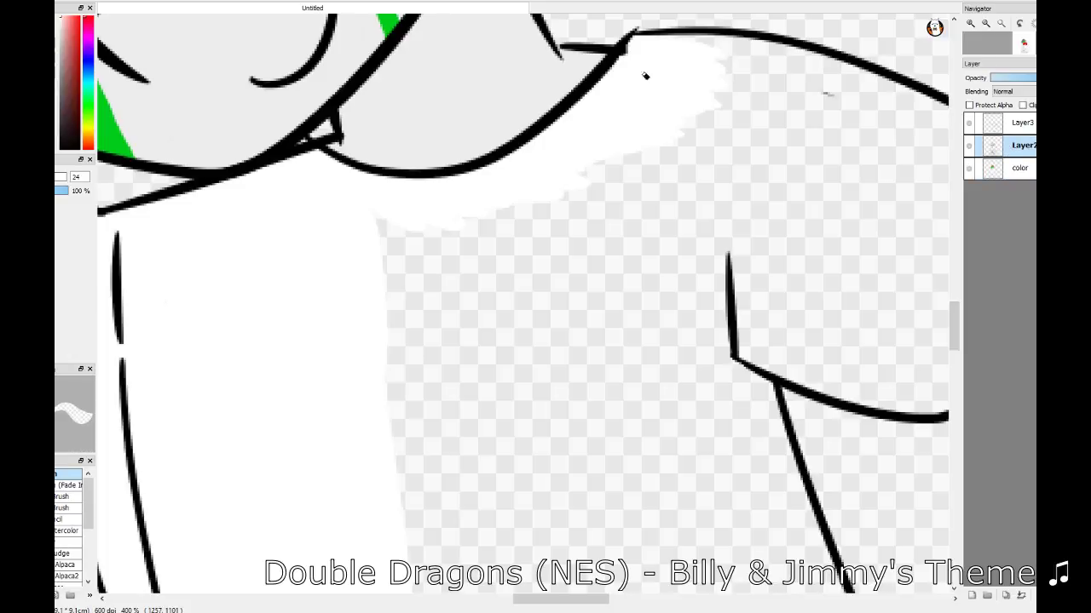
{"action": "left_click_drag", "start_coordinate": [622, 53], "coordinate": [639, 62]}
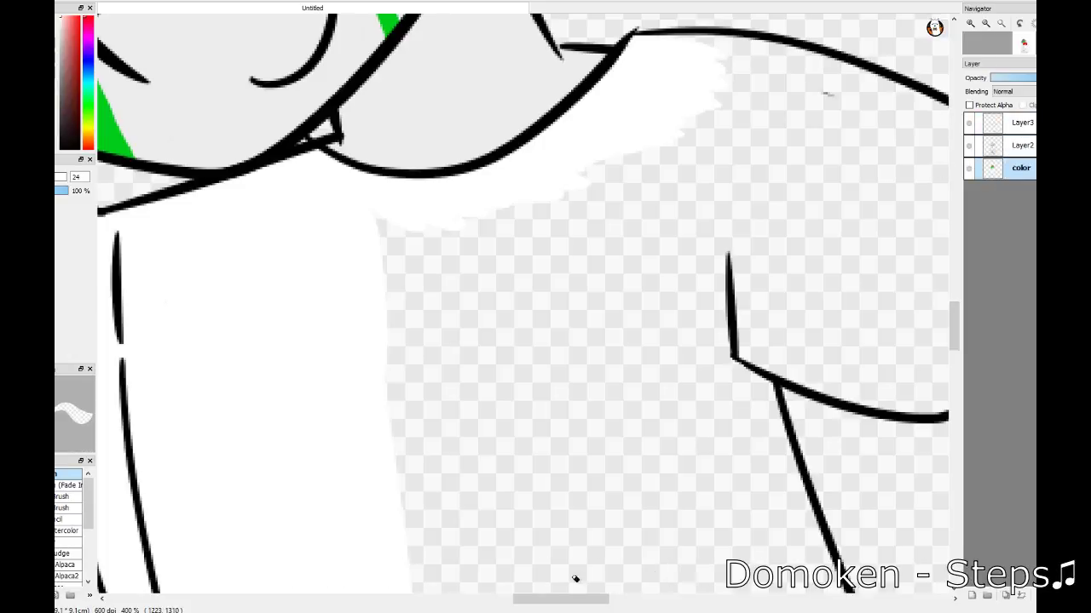
{"action": "left_click_drag", "start_coordinate": [563, 599], "coordinate": [589, 599]}
{"action": "key", "text": "Down"}
{"action": "mouse_move", "coordinate": [468, 143]}
{"action": "left_mouse_down"}
{"action": "mouse_move", "coordinate": [503, 111]}
{"action": "mouse_move", "coordinate": [518, 65]}
{"action": "mouse_move", "coordinate": [749, 162]}
{"action": "mouse_move", "coordinate": [895, 290]}
{"action": "mouse_move", "coordinate": [826, 337]}
{"action": "left_mouse_up"}
{"action": "mouse_move", "coordinate": [505, 349]}
{"action": "left_mouse_down"}
{"action": "mouse_move", "coordinate": [647, 395]}
{"action": "mouse_move", "coordinate": [713, 336]}
{"action": "mouse_move", "coordinate": [657, 111]}
{"action": "mouse_move", "coordinate": [725, 180]}
{"action": "mouse_move", "coordinate": [502, 244]}
{"action": "mouse_move", "coordinate": [545, 281]}
{"action": "mouse_move", "coordinate": [627, 175]}
{"action": "mouse_move", "coordinate": [565, 241]}
{"action": "mouse_move", "coordinate": [469, 272]}
{"action": "mouse_move", "coordinate": [349, 261]}
{"action": "mouse_move", "coordinate": [244, 340]}
{"action": "mouse_move", "coordinate": [160, 363]}
{"action": "mouse_move", "coordinate": [315, 392]}
{"action": "mouse_move", "coordinate": [188, 548]}
{"action": "left_mouse_up"}
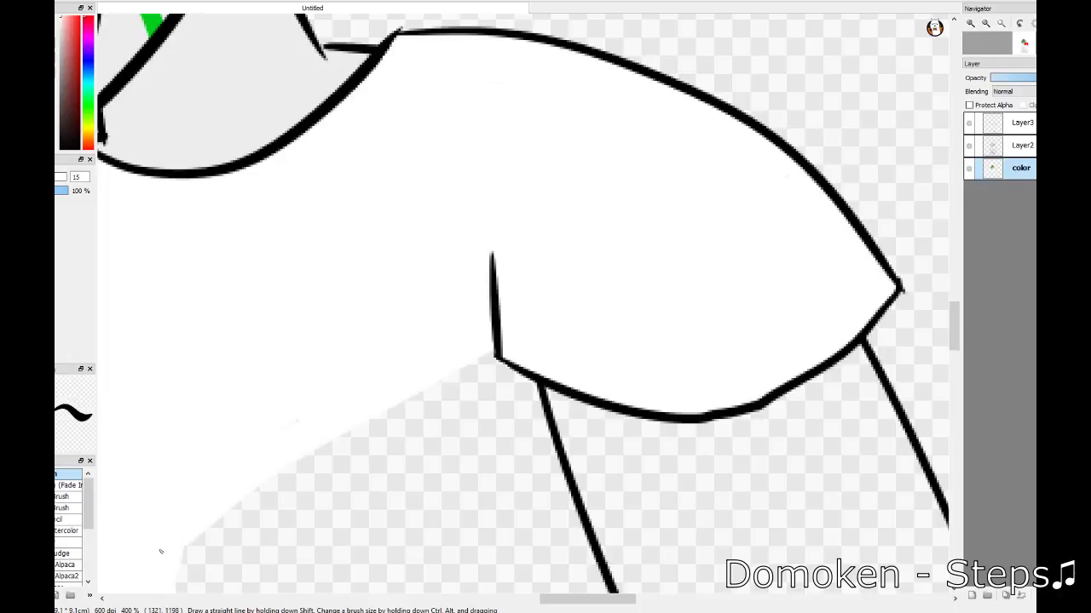
- Paint a white band above the long diagonal line
{"action": "scroll", "coordinate": [188, 548], "scroll_direction": "down", "scroll_amount": 5}
{"action": "mouse_move", "coordinate": [490, 85]}
{"action": "left_mouse_down"}
{"action": "mouse_move", "coordinate": [140, 512]}
{"action": "mouse_move", "coordinate": [400, 162]}
{"action": "left_mouse_up"}
{"action": "mouse_move", "coordinate": [528, 111]}
{"action": "left_mouse_down"}
{"action": "mouse_move", "coordinate": [596, 383]}
{"action": "mouse_move", "coordinate": [669, 507]}
{"action": "left_mouse_up"}
{"action": "scroll", "coordinate": [623, 181], "scroll_direction": "down", "scroll_amount": 5}
{"action": "left_click_drag", "start_coordinate": [673, 255], "coordinate": [588, 252]}
{"action": "mouse_move", "coordinate": [477, 290]}
{"action": "left_mouse_down"}
{"action": "mouse_move", "coordinate": [171, 392]}
{"action": "mouse_move", "coordinate": [490, 285]}
{"action": "left_mouse_up"}
{"action": "mouse_move", "coordinate": [256, 345]}
{"action": "left_mouse_down"}
{"action": "mouse_move", "coordinate": [513, 268]}
{"action": "mouse_move", "coordinate": [630, 264]}
{"action": "mouse_move", "coordinate": [653, 189]}
{"action": "mouse_move", "coordinate": [443, 256]}
{"action": "left_mouse_up"}
- Fill the area left of the diagonal and remaining transparent gaps with white
{"action": "scroll", "coordinate": [578, 318], "scroll_direction": "up", "scroll_amount": 3}
{"action": "scroll", "coordinate": [578, 318], "scroll_direction": "up", "scroll_amount": 1}
{"action": "mouse_move", "coordinate": [511, 145]}
{"action": "left_mouse_down"}
{"action": "mouse_move", "coordinate": [540, 492]}
{"action": "mouse_move", "coordinate": [418, 98]}
{"action": "left_mouse_up"}
{"action": "left_click_drag", "start_coordinate": [400, 154], "coordinate": [162, 503]}
{"action": "mouse_move", "coordinate": [290, 315]}
{"action": "left_mouse_down"}
{"action": "mouse_move", "coordinate": [446, 431]}
{"action": "mouse_move", "coordinate": [460, 512]}
{"action": "left_mouse_up"}
{"action": "left_click_drag", "start_coordinate": [477, 272], "coordinate": [215, 301]}
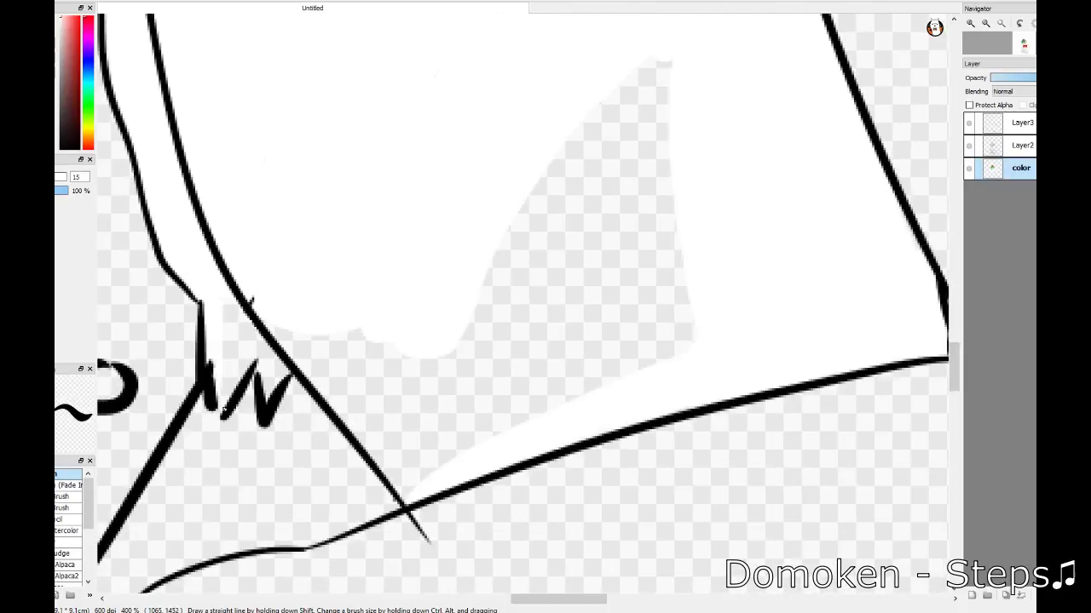
{"action": "left_click_drag", "start_coordinate": [223, 410], "coordinate": [267, 385]}
{"action": "mouse_move", "coordinate": [307, 353]}
{"action": "left_mouse_down"}
{"action": "mouse_move", "coordinate": [391, 450]}
{"action": "mouse_move", "coordinate": [365, 383]}
{"action": "mouse_move", "coordinate": [417, 357]}
{"action": "mouse_move", "coordinate": [447, 392]}
{"action": "mouse_move", "coordinate": [463, 366]}
{"action": "mouse_move", "coordinate": [536, 395]}
{"action": "mouse_move", "coordinate": [674, 202]}
{"action": "mouse_move", "coordinate": [567, 352]}
{"action": "mouse_move", "coordinate": [738, 158]}
{"action": "left_mouse_up"}
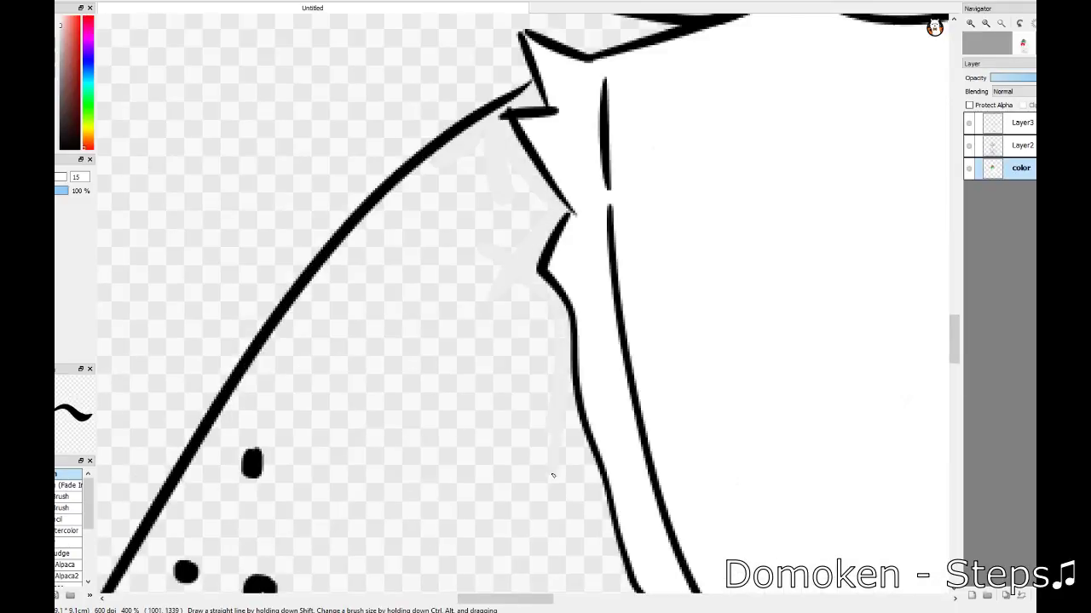
- Paint the creature's body light grey between its black curves
{"action": "scroll", "coordinate": [553, 475], "scroll_direction": "down", "scroll_amount": 4}
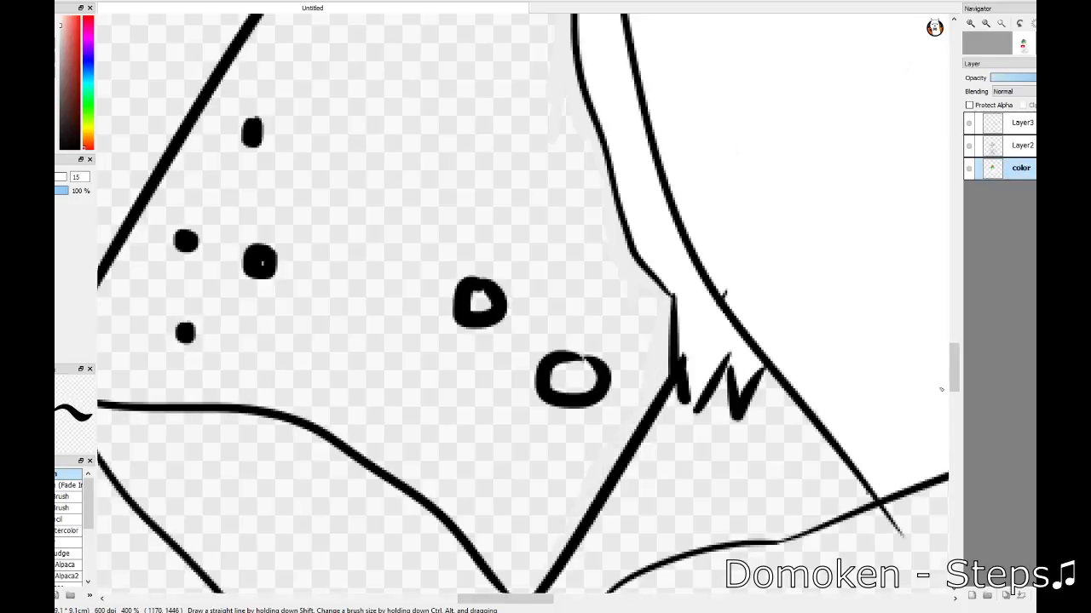
{"action": "scroll", "coordinate": [941, 390], "scroll_direction": "down", "scroll_amount": 2}
{"action": "scroll", "coordinate": [941, 390], "scroll_direction": "up", "scroll_amount": 2}
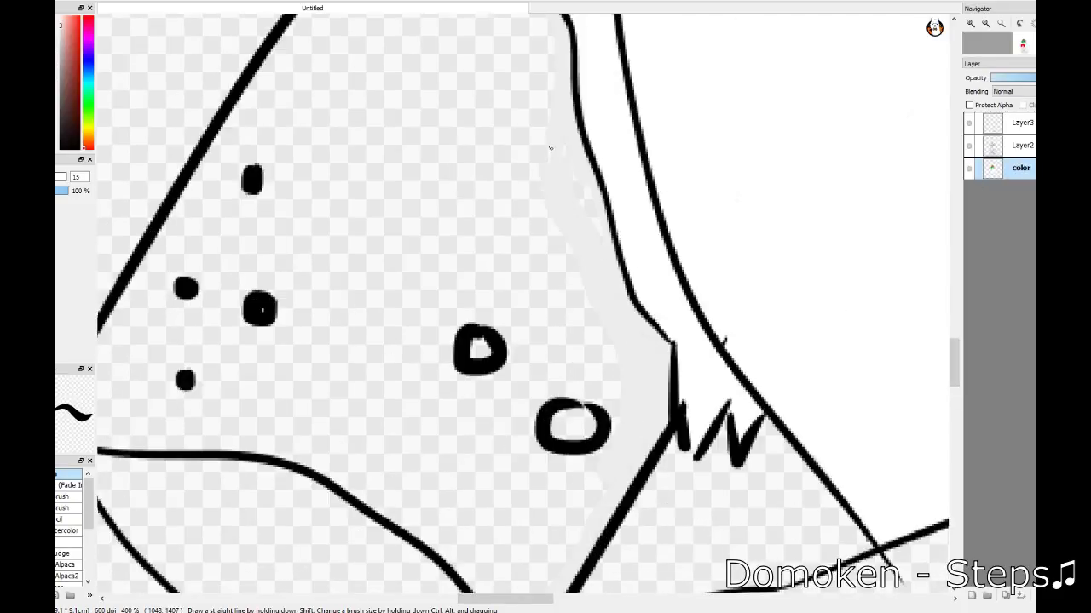
{"action": "left_click_drag", "start_coordinate": [550, 148], "coordinate": [458, 255]}
{"action": "scroll", "coordinate": [457, 255], "scroll_direction": "up", "scroll_amount": 3}
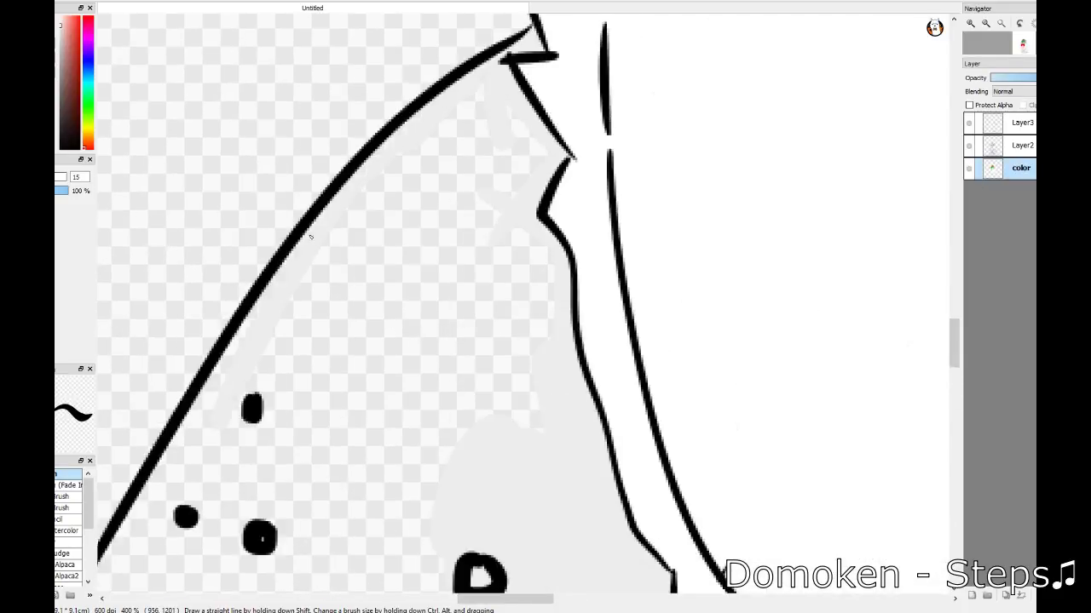
{"action": "mouse_move", "coordinate": [185, 462]}
{"action": "left_mouse_down"}
{"action": "mouse_move", "coordinate": [453, 122]}
{"action": "mouse_move", "coordinate": [506, 139]}
{"action": "mouse_move", "coordinate": [404, 307]}
{"action": "mouse_move", "coordinate": [154, 516]}
{"action": "left_mouse_up"}
{"action": "mouse_move", "coordinate": [366, 354]}
{"action": "left_mouse_down"}
{"action": "mouse_move", "coordinate": [537, 307]}
{"action": "mouse_move", "coordinate": [503, 328]}
{"action": "left_mouse_up"}
- Fill the triangle below the dots with light grey
{"action": "scroll", "coordinate": [511, 341], "scroll_direction": "down", "scroll_amount": 2}
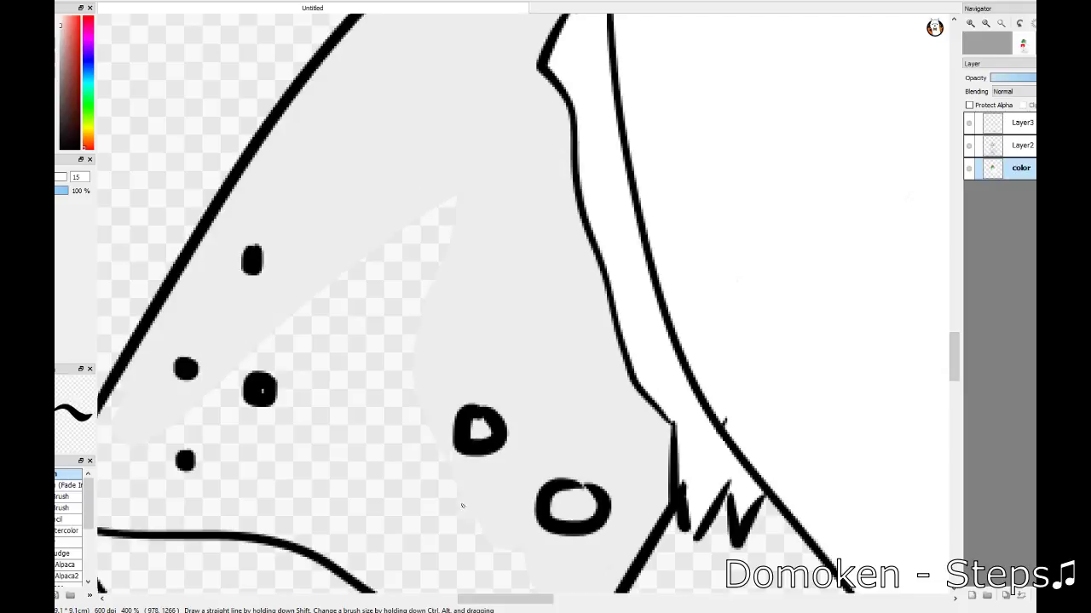
{"action": "left_click_drag", "start_coordinate": [361, 279], "coordinate": [329, 388]}
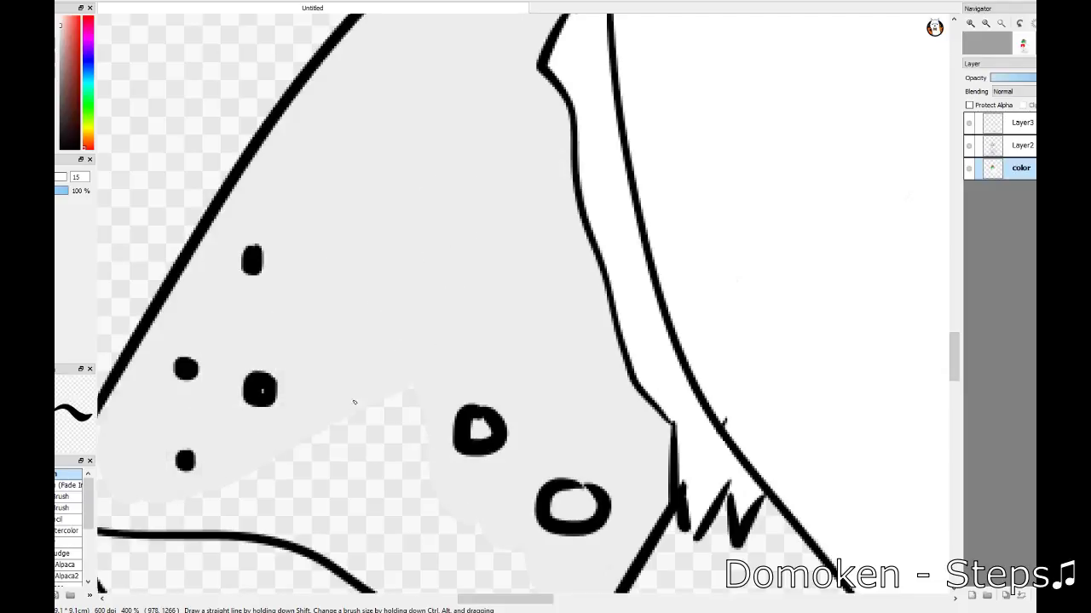
{"action": "scroll", "coordinate": [621, 383], "scroll_direction": "down", "scroll_amount": 3}
{"action": "scroll", "coordinate": [621, 383], "scroll_direction": "left", "scroll_amount": 2}
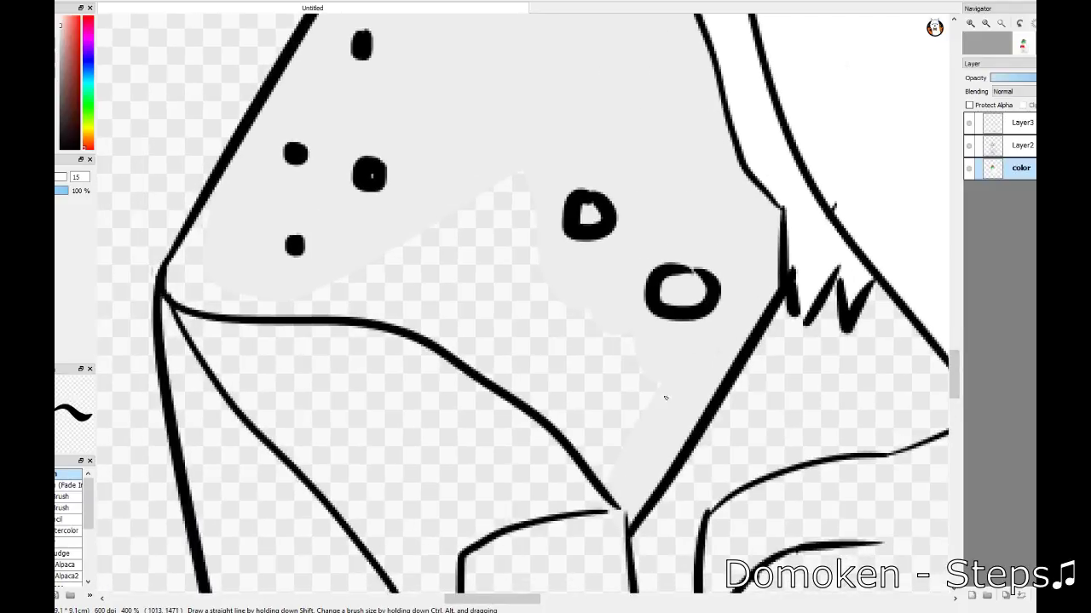
{"action": "mouse_move", "coordinate": [594, 426]}
{"action": "left_mouse_down"}
{"action": "mouse_move", "coordinate": [529, 176]}
{"action": "mouse_move", "coordinate": [377, 246]}
{"action": "mouse_move", "coordinate": [237, 255]}
{"action": "left_mouse_up"}
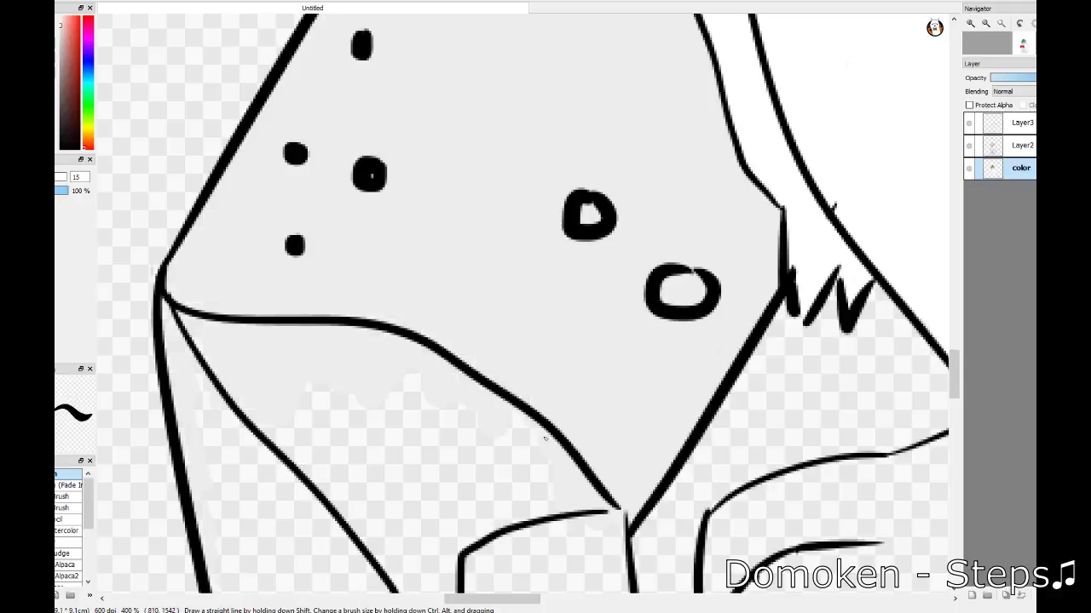
{"action": "scroll", "coordinate": [545, 438], "scroll_direction": "down", "scroll_amount": 3}
{"action": "mouse_move", "coordinate": [278, 221]}
{"action": "left_mouse_down"}
{"action": "mouse_move", "coordinate": [288, 304]}
{"action": "mouse_move", "coordinate": [375, 256]}
{"action": "mouse_move", "coordinate": [477, 255]}
{"action": "mouse_move", "coordinate": [537, 332]}
{"action": "left_mouse_up"}
{"action": "scroll", "coordinate": [959, 388], "scroll_direction": "down", "scroll_amount": 2}
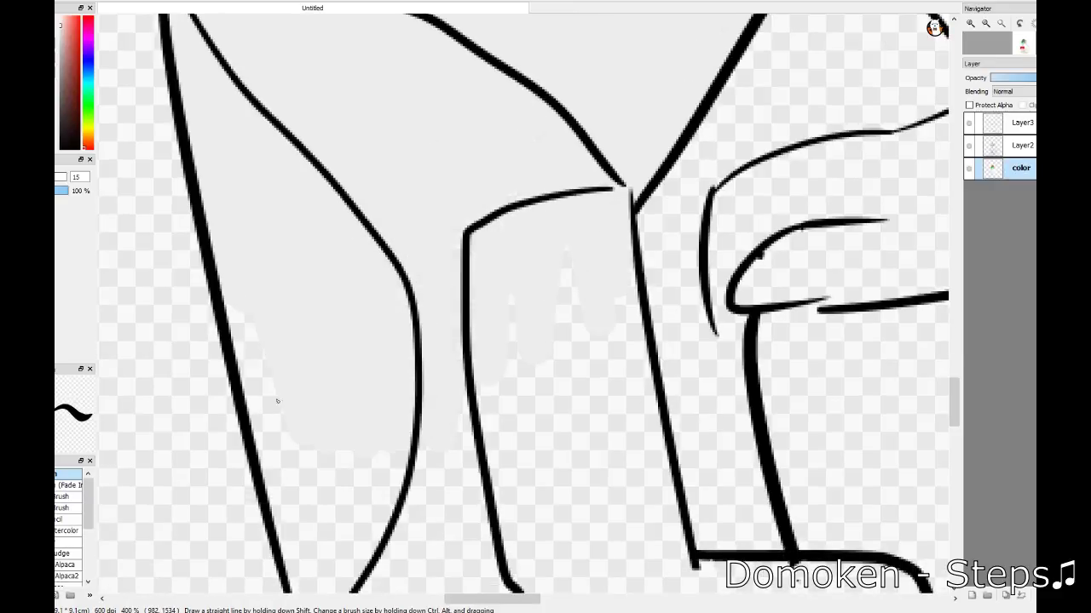
{"action": "scroll", "coordinate": [618, 142], "scroll_direction": "down", "scroll_amount": 2}
- Fill the creature's mouth interior with grey, left to right
{"action": "scroll", "coordinate": [275, 208], "scroll_direction": "down", "scroll_amount": 1}
{"action": "scroll", "coordinate": [311, 341], "scroll_direction": "down", "scroll_amount": 4}
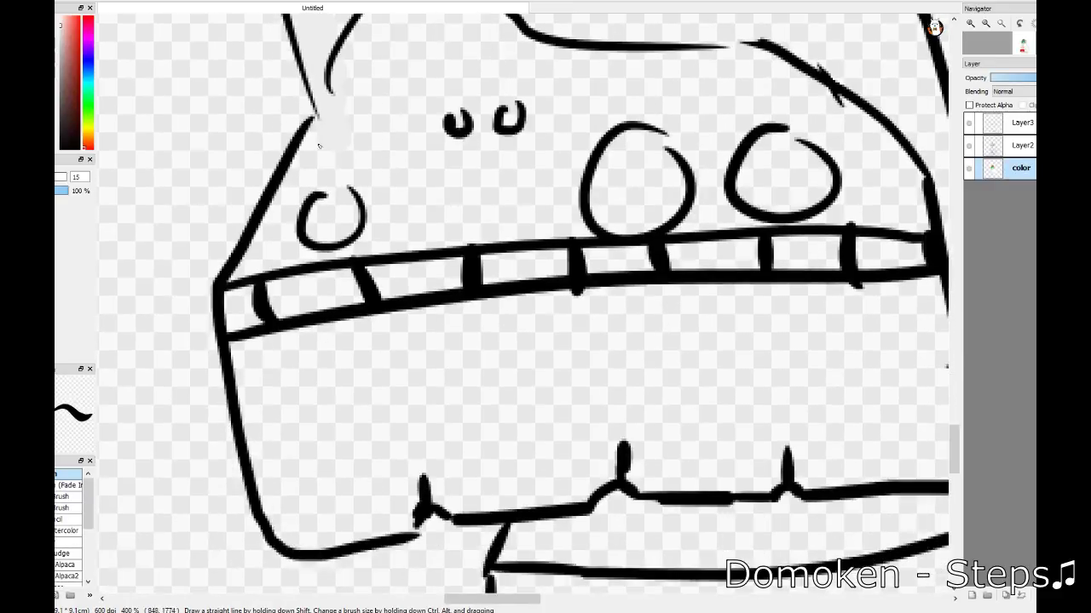
{"action": "mouse_move", "coordinate": [279, 521]}
{"action": "left_mouse_down"}
{"action": "mouse_move", "coordinate": [477, 486]}
{"action": "mouse_move", "coordinate": [277, 388]}
{"action": "mouse_move", "coordinate": [328, 341]}
{"action": "mouse_move", "coordinate": [351, 204]}
{"action": "left_mouse_up"}
{"action": "left_click_drag", "start_coordinate": [485, 482], "coordinate": [598, 471]}
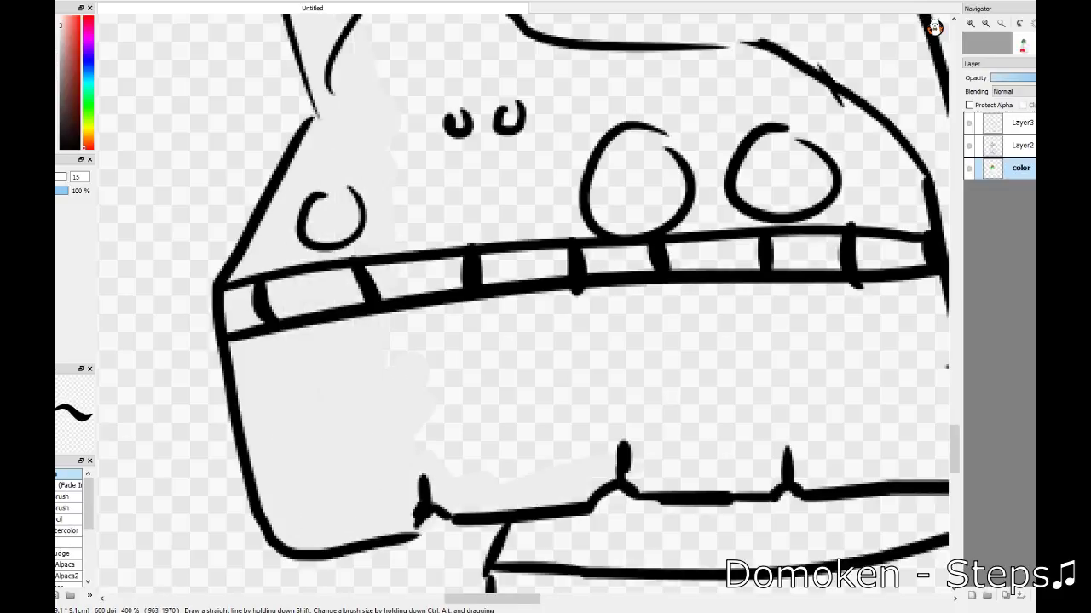
{"action": "scroll", "coordinate": [598, 472], "scroll_direction": "right", "scroll_amount": 3}
{"action": "mouse_move", "coordinate": [435, 473]}
{"action": "left_mouse_down"}
{"action": "mouse_move", "coordinate": [527, 457]}
{"action": "mouse_move", "coordinate": [707, 341]}
{"action": "mouse_move", "coordinate": [670, 309]}
{"action": "left_mouse_up"}
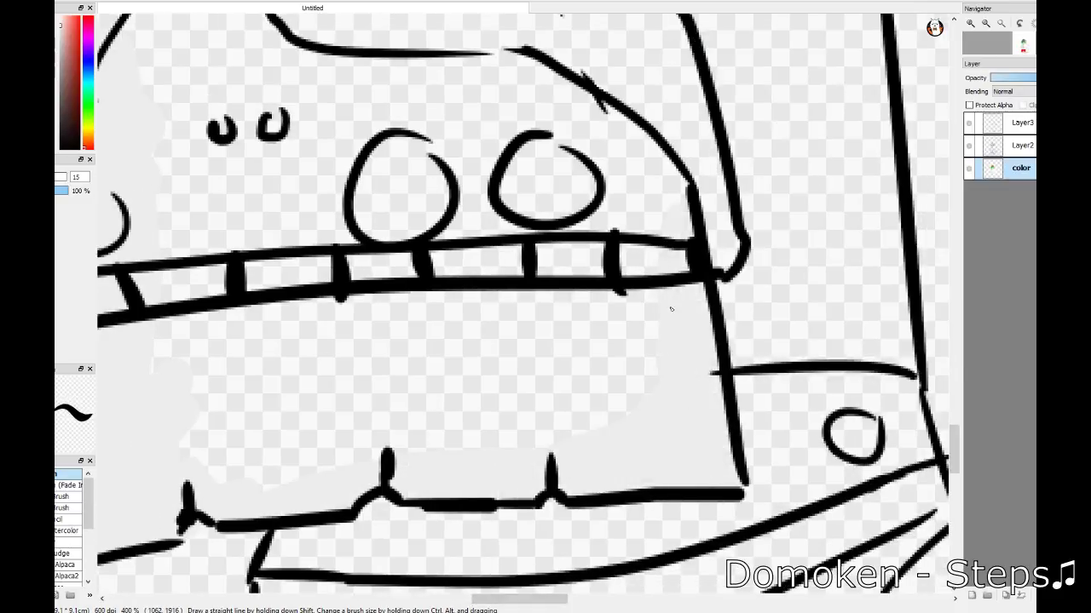
{"action": "left_click_drag", "start_coordinate": [518, 309], "coordinate": [545, 340]}
{"action": "mouse_move", "coordinate": [596, 391]}
{"action": "left_mouse_down"}
{"action": "mouse_move", "coordinate": [273, 426]}
{"action": "mouse_move", "coordinate": [209, 339]}
{"action": "left_mouse_up"}
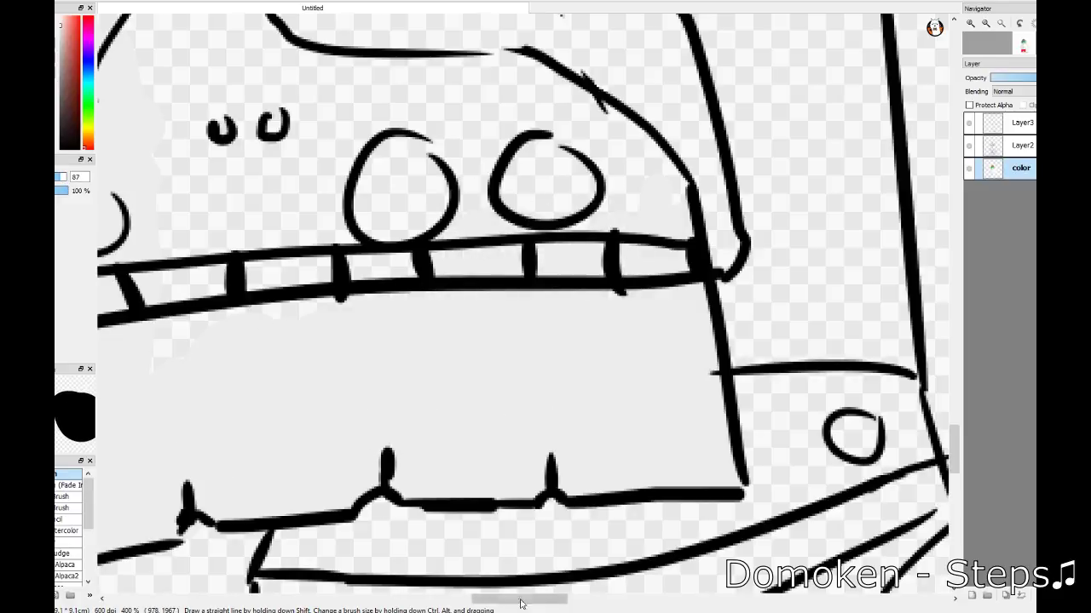
- Grey the upper head and foot's inner edge, then switch to the line art layer to erase
{"action": "left_click_drag", "start_coordinate": [522, 603], "coordinate": [498, 603]}
{"action": "scroll", "coordinate": [357, 232], "scroll_direction": "up", "scroll_amount": 3}
{"action": "left_click_drag", "start_coordinate": [409, 169], "coordinate": [356, 232]}
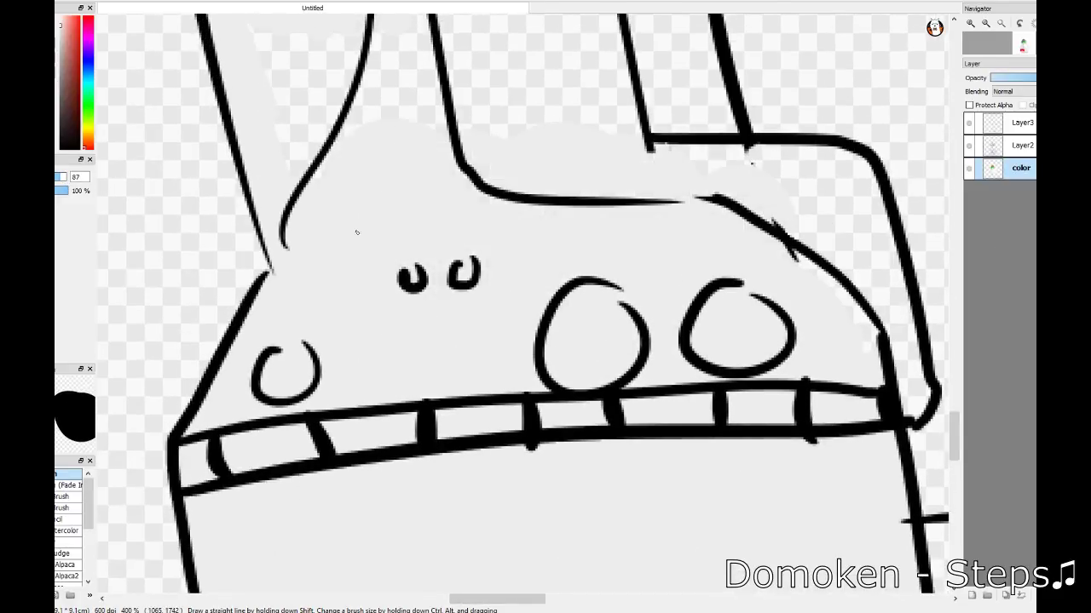
{"action": "scroll", "coordinate": [356, 231], "scroll_direction": "up", "scroll_amount": 5}
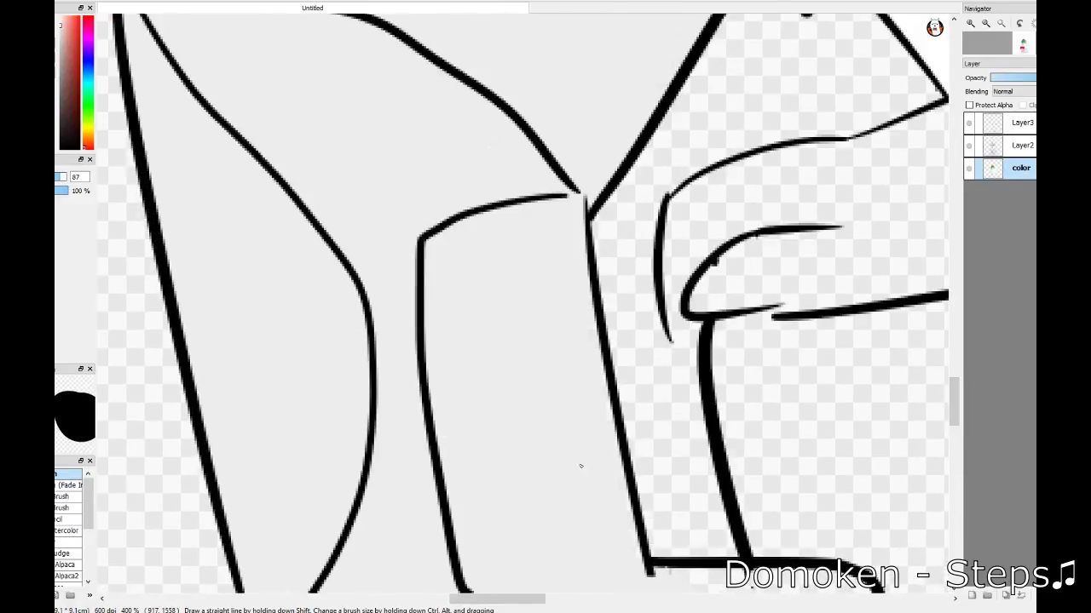
{"action": "scroll", "coordinate": [580, 465], "scroll_direction": "down", "scroll_amount": 4}
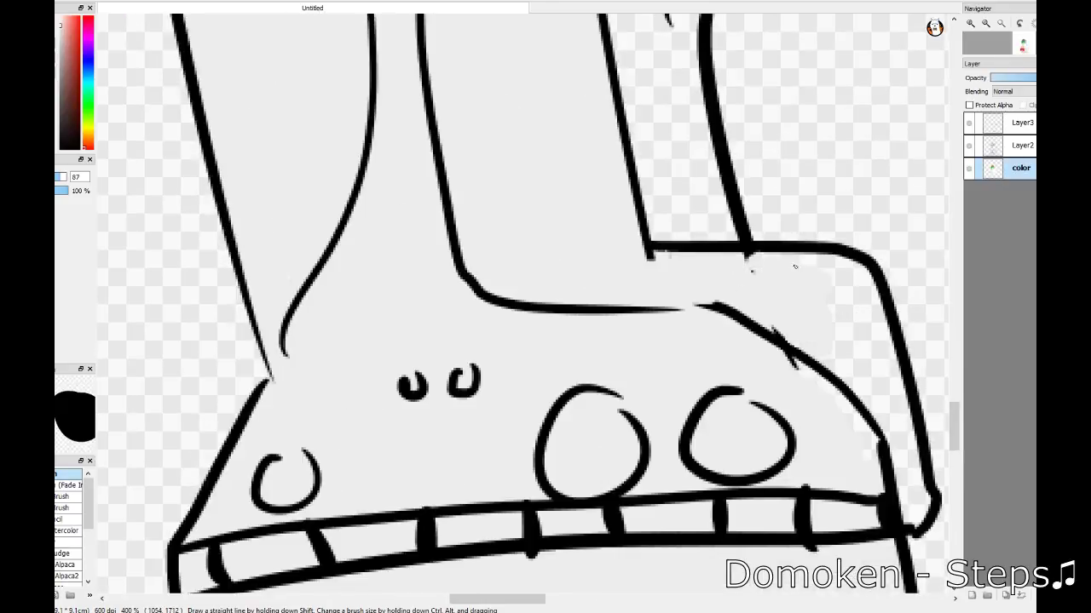
{"action": "left_click_drag", "start_coordinate": [794, 267], "coordinate": [829, 401]}
{"action": "key", "text": "b"}
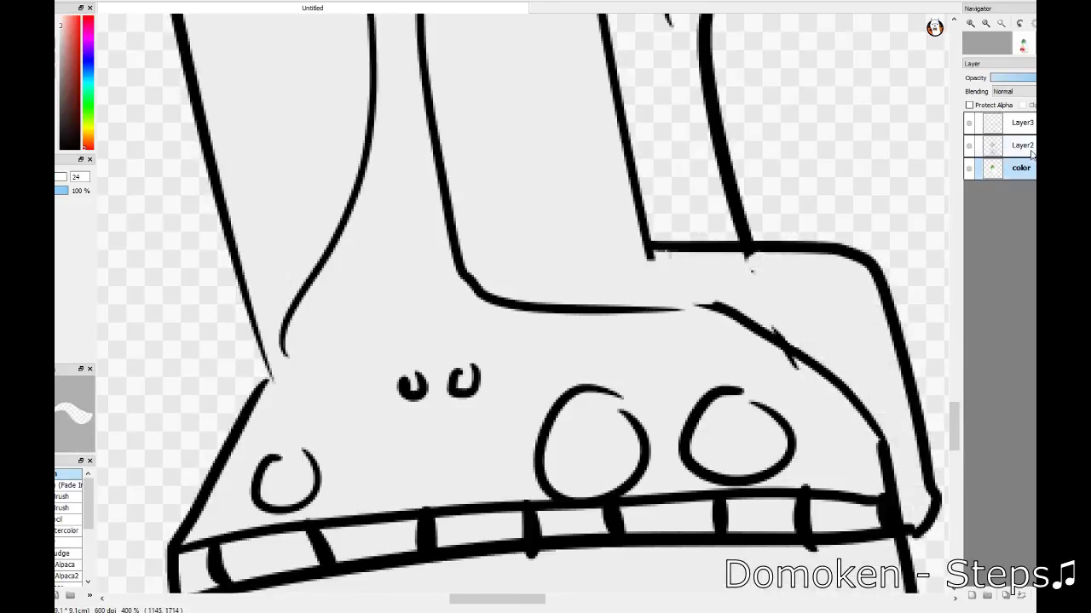
{"action": "key", "text": "ctrl+Up"}
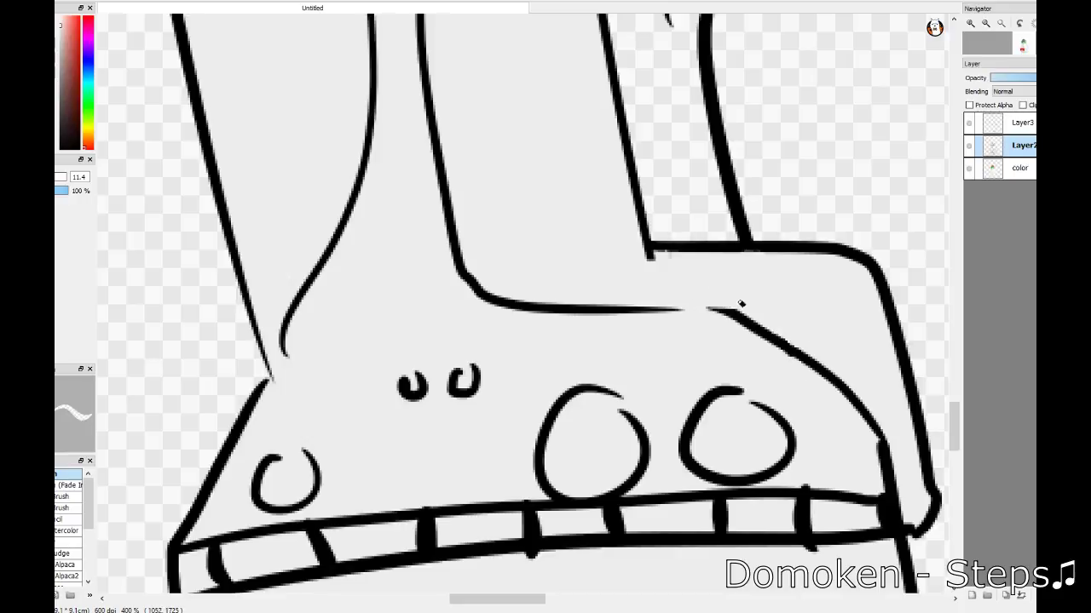
{"action": "scroll", "coordinate": [790, 362], "scroll_direction": "down", "scroll_amount": 5}
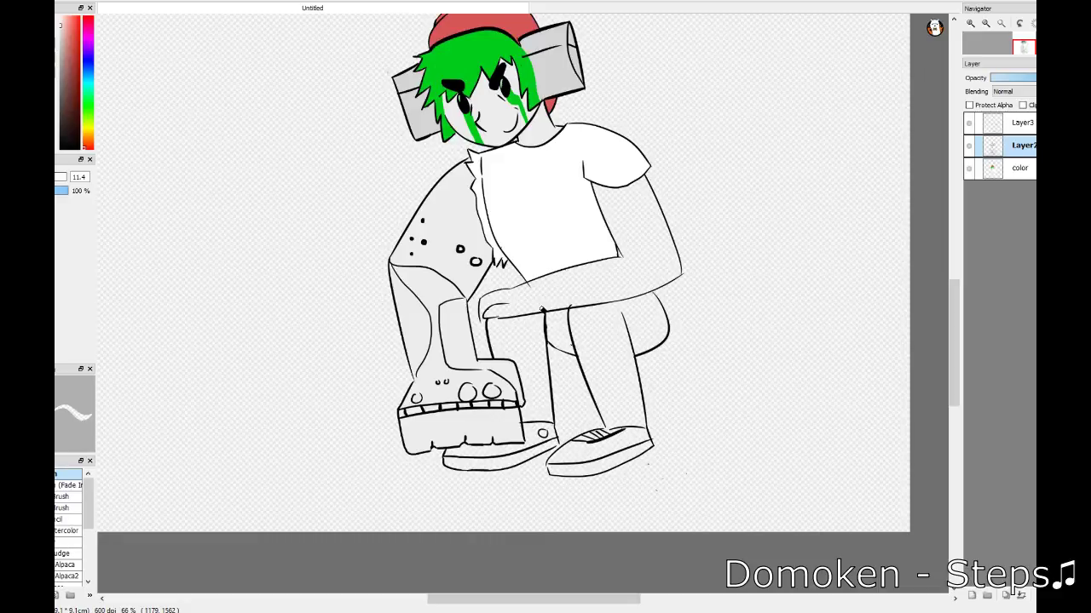
- On the colour layer, paint light grey over the hand with the large brush
{"action": "scroll", "coordinate": [542, 311], "scroll_direction": "up", "scroll_amount": 5}
{"action": "key", "text": "e"}
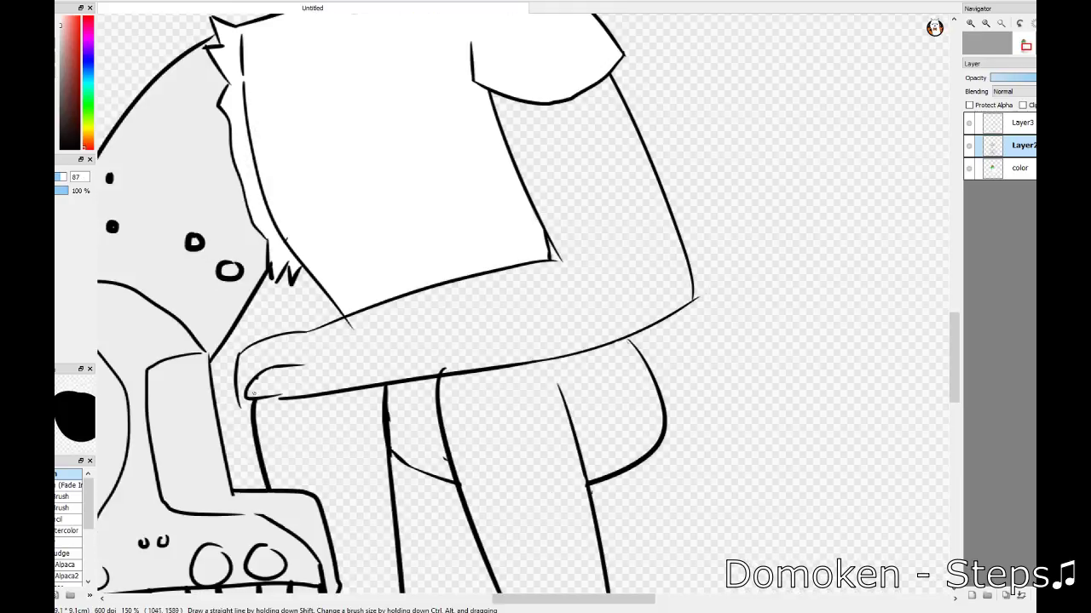
{"action": "left_click", "coordinate": [1019, 171]}
{"action": "scroll", "coordinate": [268, 365], "scroll_direction": "up", "scroll_amount": 3}
{"action": "mouse_move", "coordinate": [243, 337]}
{"action": "left_mouse_down"}
{"action": "mouse_move", "coordinate": [324, 341]}
{"action": "mouse_move", "coordinate": [373, 386]}
{"action": "mouse_move", "coordinate": [903, 298]}
{"action": "left_mouse_up"}
{"action": "scroll", "coordinate": [597, 341], "scroll_direction": "up", "scroll_amount": 5}
- With a smaller brush, fill the upper arm and the elbow gap light grey
{"action": "key", "text": "b"}
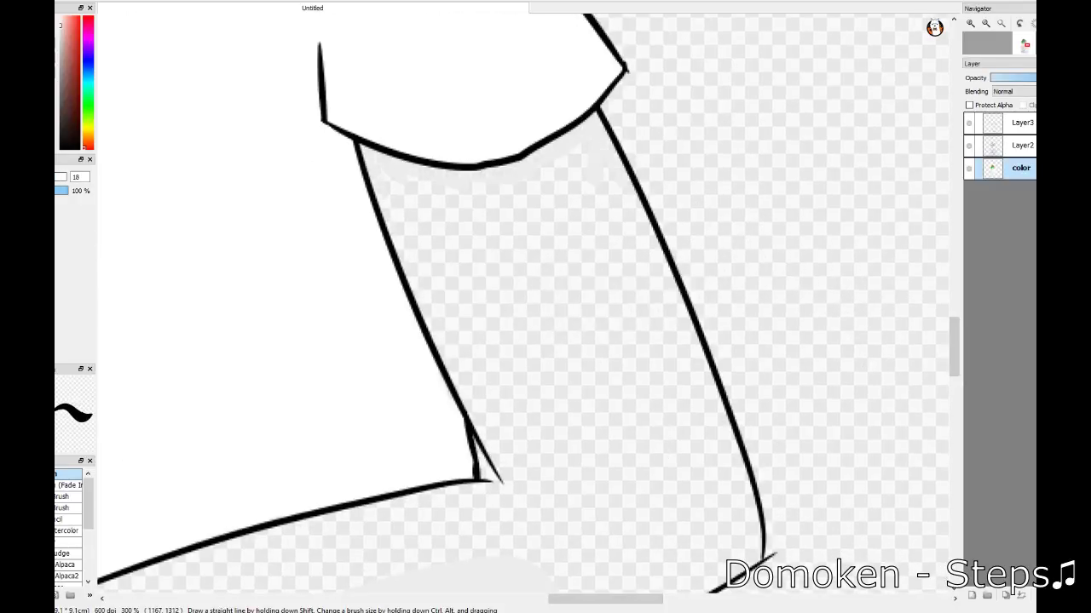
{"action": "mouse_move", "coordinate": [433, 195]}
{"action": "left_mouse_down"}
{"action": "mouse_move", "coordinate": [625, 207]}
{"action": "mouse_move", "coordinate": [484, 288]}
{"action": "mouse_move", "coordinate": [404, 244]}
{"action": "left_mouse_up"}
{"action": "left_click_drag", "start_coordinate": [550, 392], "coordinate": [650, 275]}
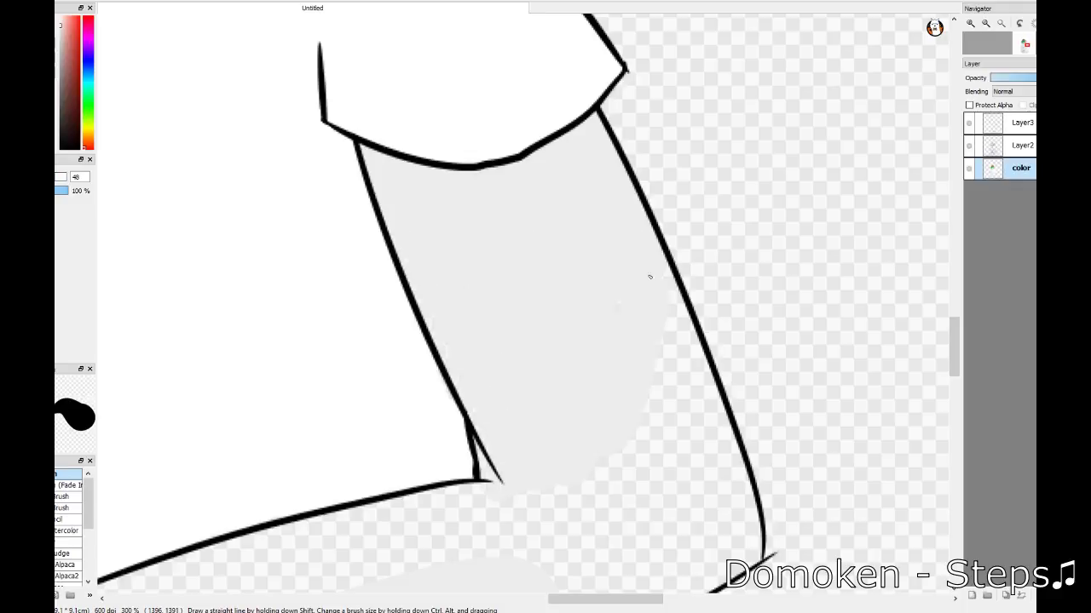
{"action": "scroll", "coordinate": [653, 222], "scroll_direction": "down", "scroll_amount": 3}
{"action": "mouse_move", "coordinate": [657, 178]}
{"action": "left_mouse_down"}
{"action": "mouse_move", "coordinate": [582, 384]}
{"action": "mouse_move", "coordinate": [502, 380]}
{"action": "left_mouse_up"}
{"action": "left_click_drag", "start_coordinate": [601, 605], "coordinate": [568, 605]}
{"action": "scroll", "coordinate": [303, 315], "scroll_direction": "down", "scroll_amount": 3}
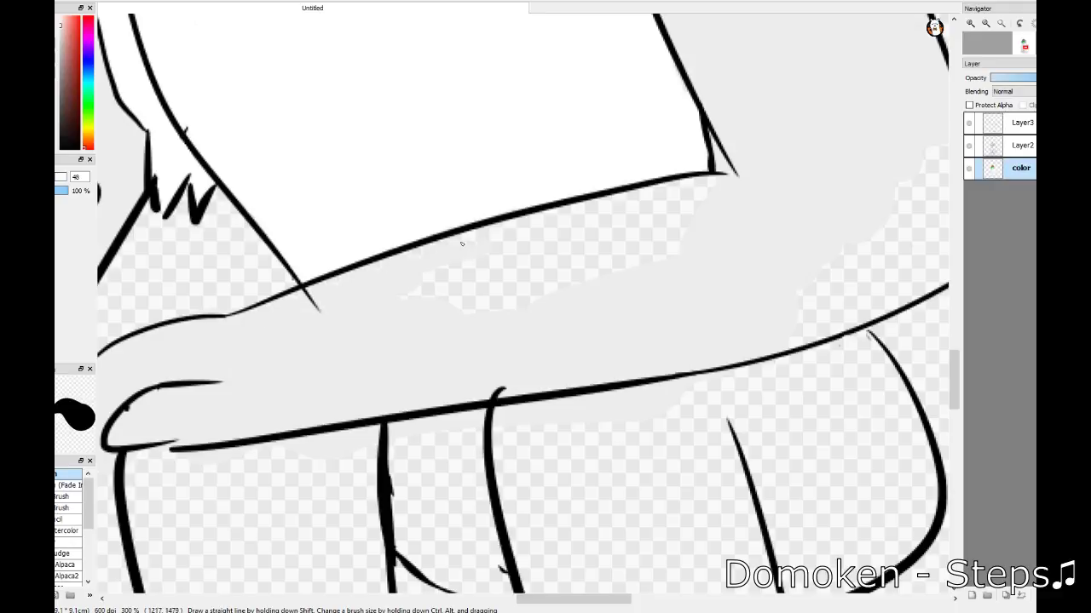
{"action": "left_click_drag", "start_coordinate": [647, 200], "coordinate": [441, 289]}
{"action": "scroll", "coordinate": [652, 187], "scroll_direction": "right", "scroll_amount": 5}
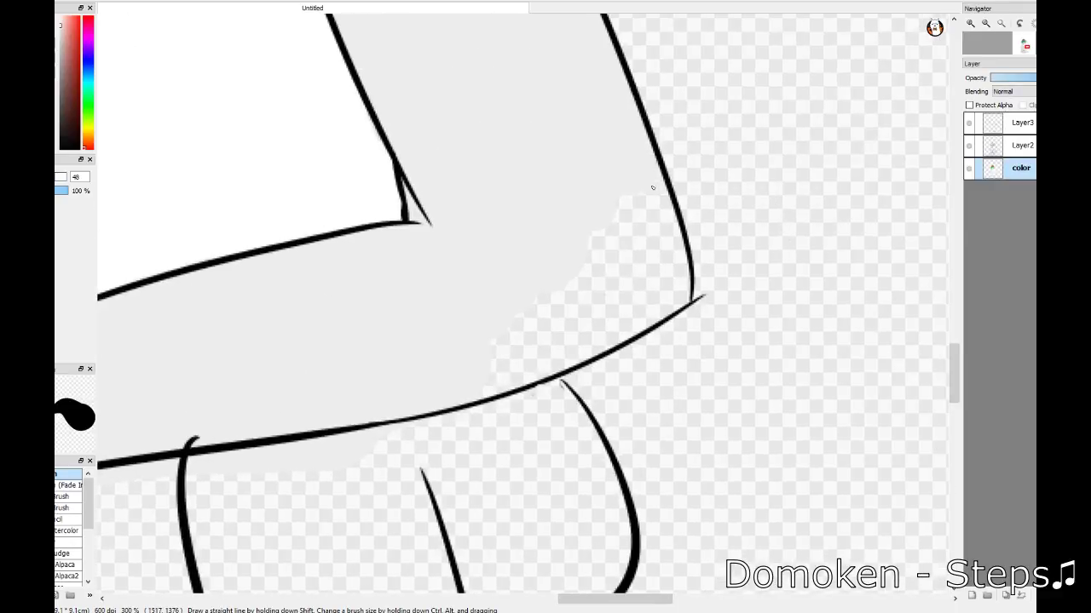
{"action": "mouse_move", "coordinate": [633, 154]}
{"action": "left_mouse_down"}
{"action": "mouse_move", "coordinate": [657, 256]}
{"action": "mouse_move", "coordinate": [670, 250]}
{"action": "left_mouse_up"}
- Switch to the eraser and scroll around the newly filled grey limb
{"action": "key", "text": "e"}
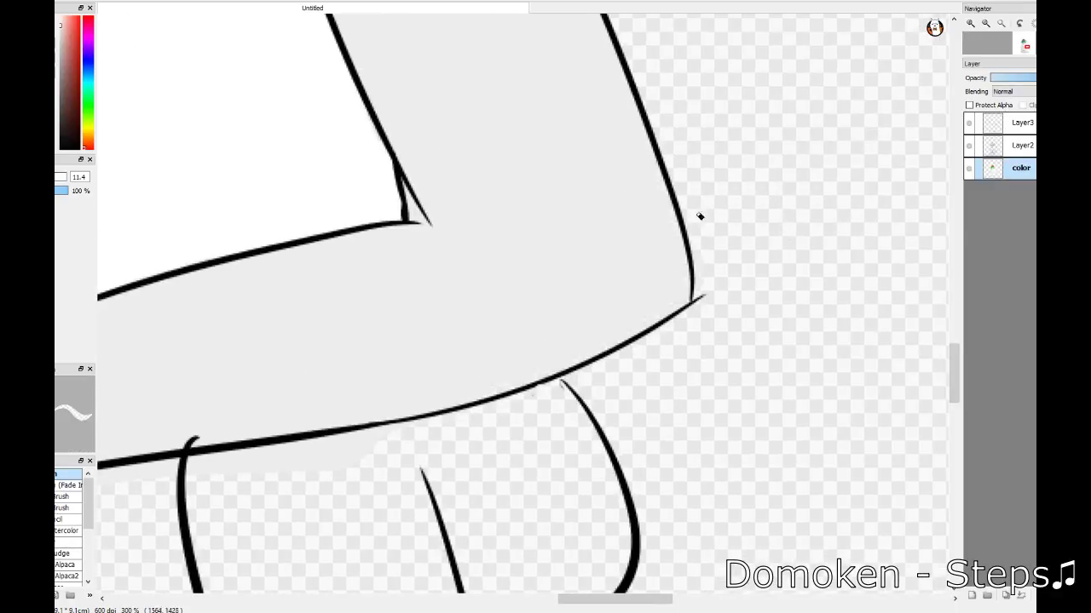
{"action": "scroll", "coordinate": [716, 333], "scroll_direction": "down", "scroll_amount": 3}
{"action": "scroll", "coordinate": [332, 353], "scroll_direction": "left", "scroll_amount": 5}
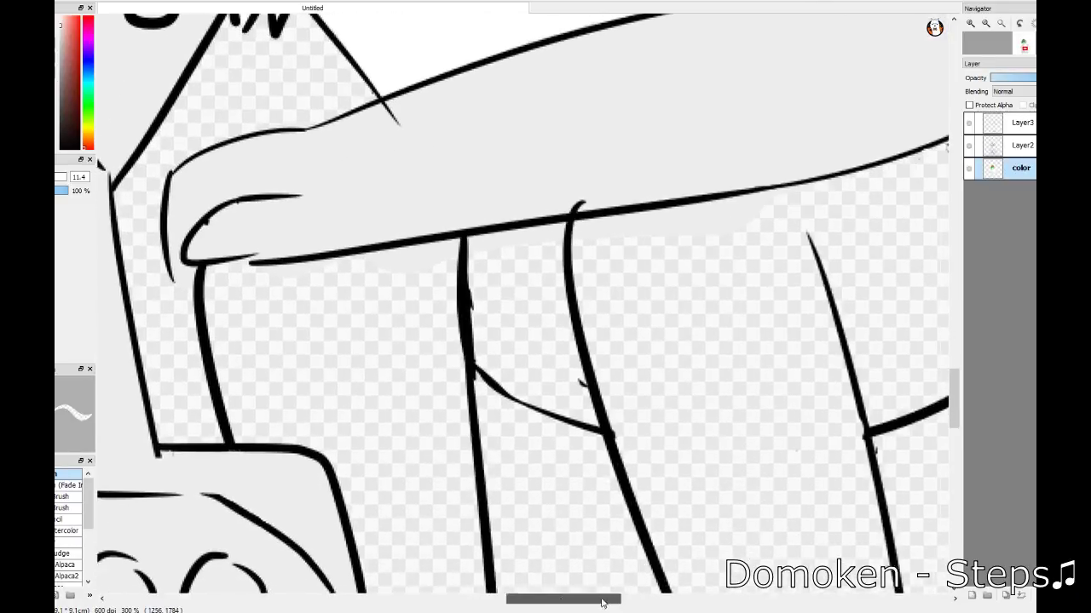
{"action": "scroll", "coordinate": [333, 353], "scroll_direction": "down", "scroll_amount": 5}
{"action": "scroll", "coordinate": [332, 353], "scroll_direction": "up", "scroll_amount": 2}
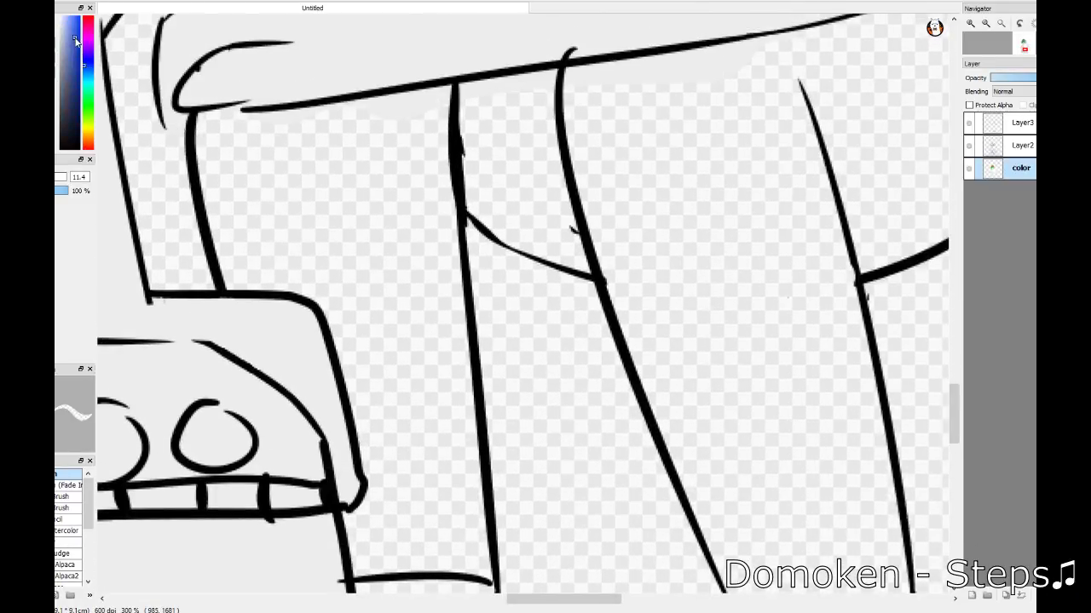
- Fill the first trouser leg solid blue, undoing one overshooting stroke
{"action": "key", "text": "b"}
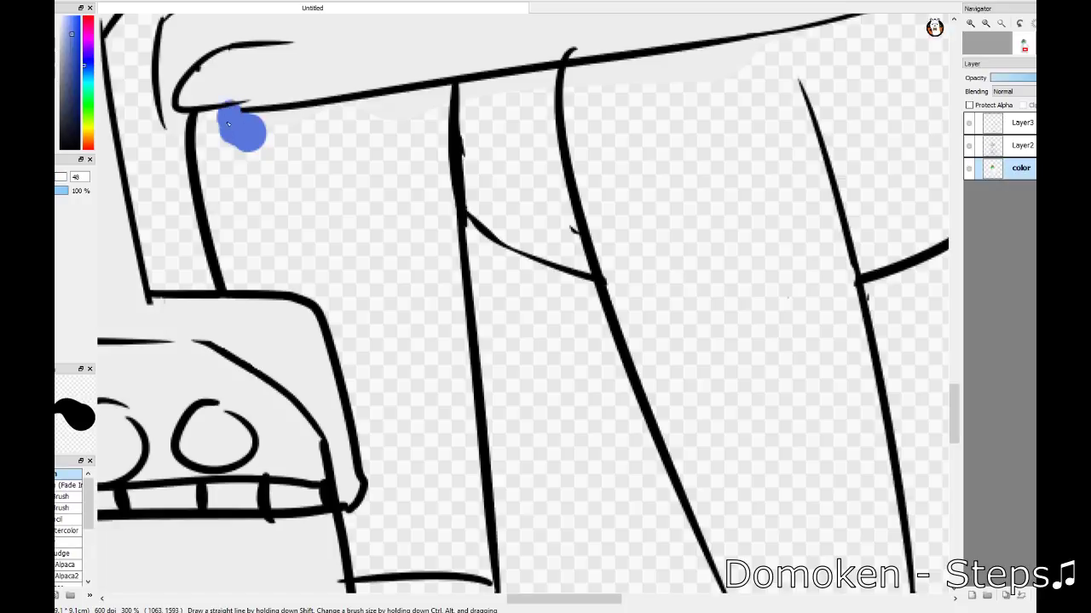
{"action": "left_click_drag", "start_coordinate": [228, 125], "coordinate": [213, 286]}
{"action": "key", "text": "ctrl+z"}
{"action": "mouse_move", "coordinate": [243, 128]}
{"action": "left_mouse_down"}
{"action": "mouse_move", "coordinate": [392, 205]}
{"action": "mouse_move", "coordinate": [218, 237]}
{"action": "mouse_move", "coordinate": [319, 292]}
{"action": "mouse_move", "coordinate": [346, 293]}
{"action": "mouse_move", "coordinate": [357, 414]}
{"action": "left_mouse_up"}
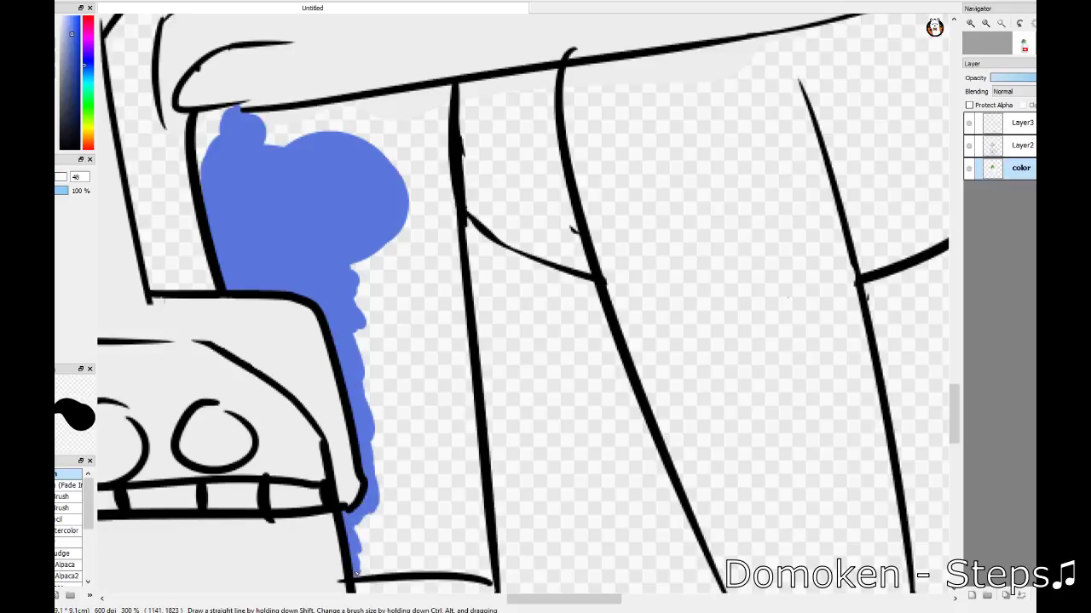
{"action": "left_click_drag", "start_coordinate": [356, 574], "coordinate": [443, 567]}
{"action": "left_click_drag", "start_coordinate": [479, 501], "coordinate": [461, 420]}
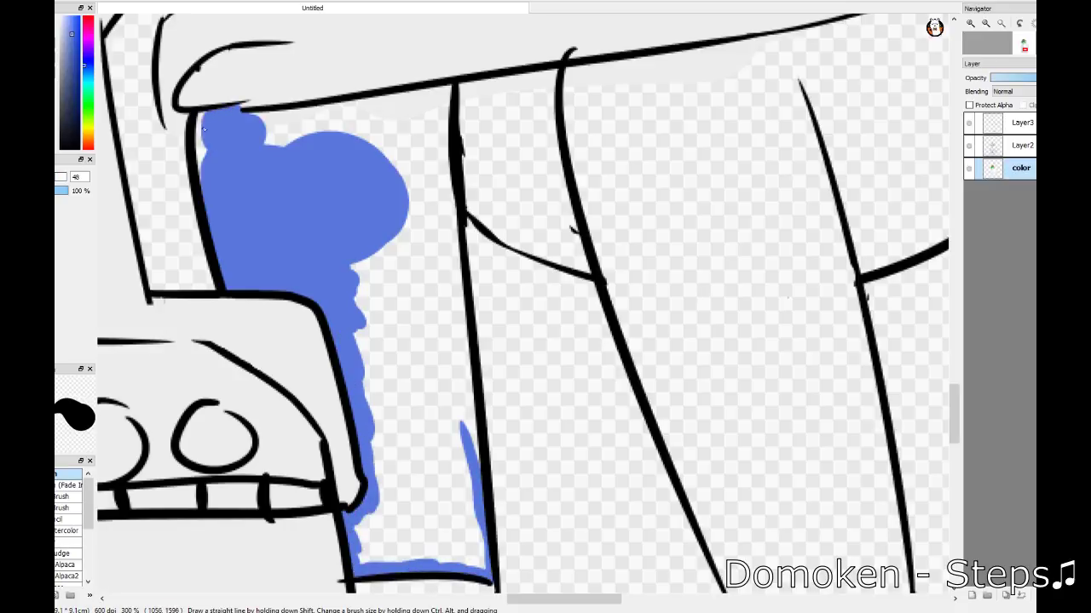
{"action": "left_click_drag", "start_coordinate": [261, 117], "coordinate": [331, 114]}
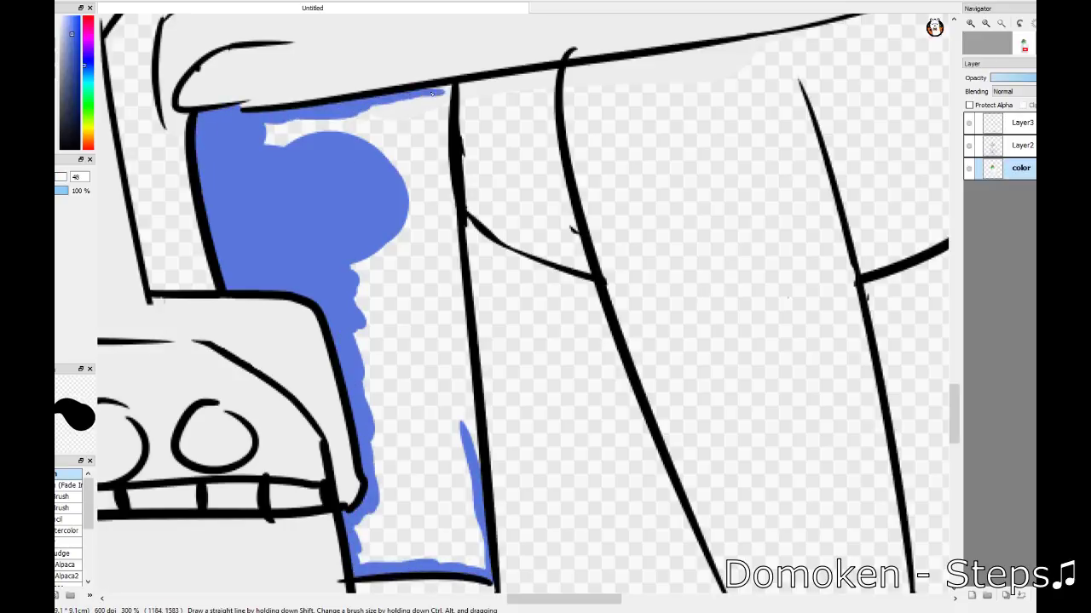
{"action": "left_click_drag", "start_coordinate": [447, 125], "coordinate": [472, 469]}
{"action": "left_click_drag", "start_coordinate": [367, 502], "coordinate": [478, 562]}
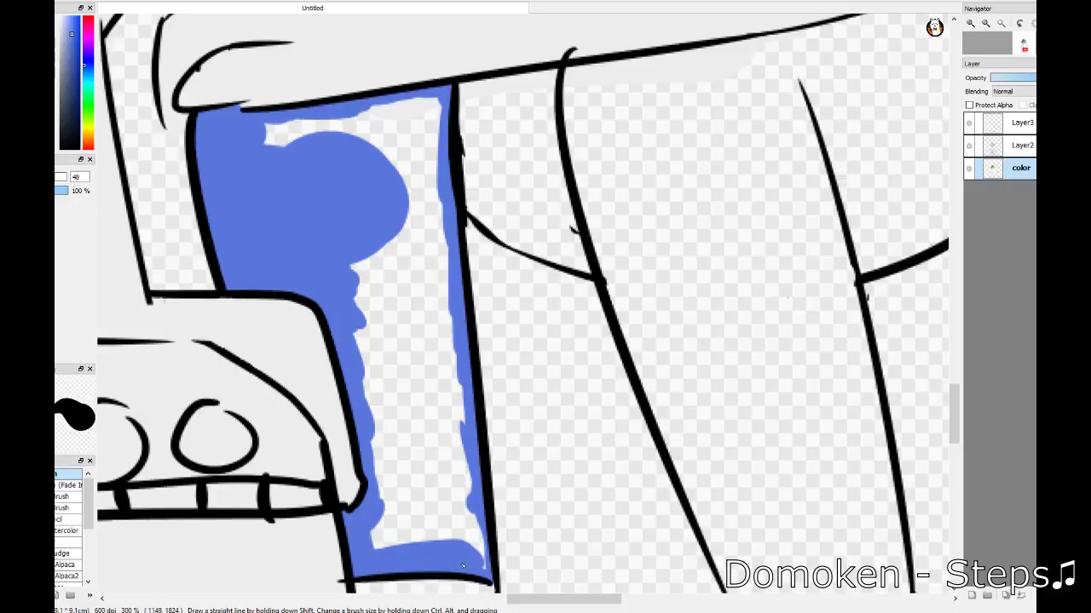
{"action": "mouse_move", "coordinate": [476, 511]}
{"action": "left_mouse_down"}
{"action": "mouse_move", "coordinate": [430, 506]}
{"action": "mouse_move", "coordinate": [379, 426]}
{"action": "left_mouse_up"}
{"action": "left_click_drag", "start_coordinate": [400, 477], "coordinate": [447, 315]}
{"action": "left_click_drag", "start_coordinate": [401, 426], "coordinate": [367, 247]}
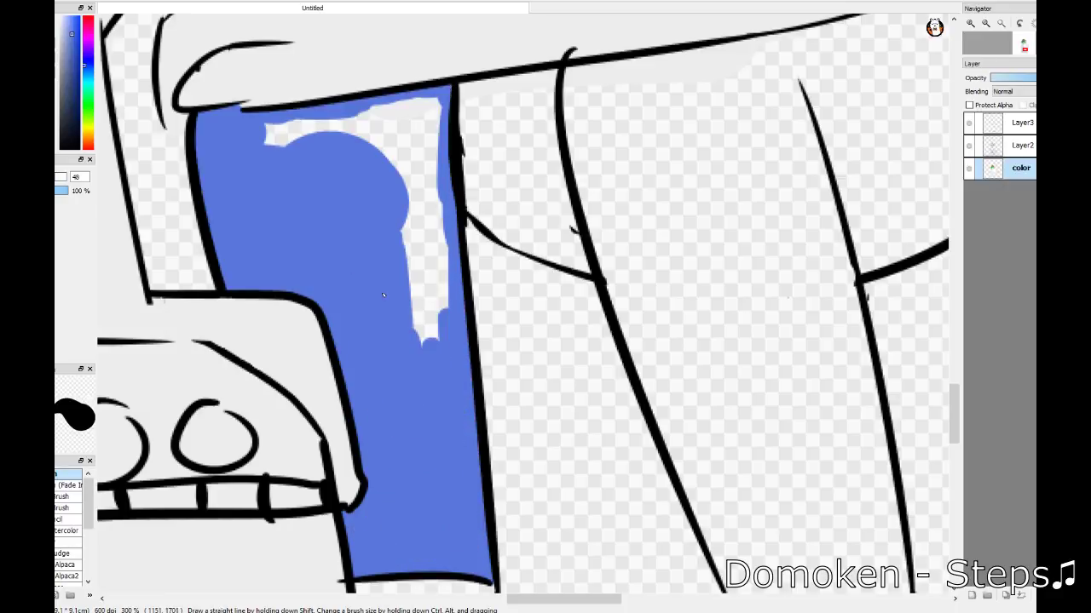
- Undo a blue stroke made on the line art layer and return to the colour layer
{"action": "scroll", "coordinate": [373, 183], "scroll_direction": "down", "scroll_amount": 5}
{"action": "scroll", "coordinate": [372, 183], "scroll_direction": "up", "scroll_amount": 4}
{"action": "left_click", "coordinate": [1021, 145]}
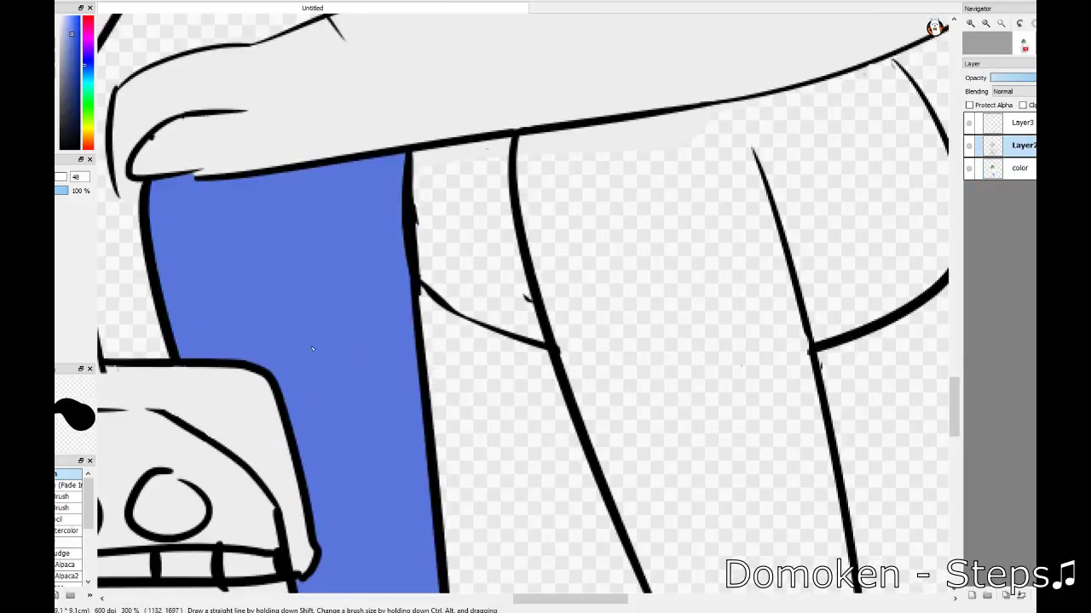
{"action": "scroll", "coordinate": [540, 179], "scroll_direction": "up", "scroll_amount": 1}
{"action": "mouse_move", "coordinate": [419, 170]}
{"action": "left_mouse_down"}
{"action": "mouse_move", "coordinate": [520, 153]}
{"action": "mouse_move", "coordinate": [458, 163]}
{"action": "mouse_move", "coordinate": [480, 299]}
{"action": "mouse_move", "coordinate": [452, 273]}
{"action": "mouse_move", "coordinate": [511, 196]}
{"action": "mouse_move", "coordinate": [554, 315]}
{"action": "left_mouse_up"}
{"action": "key", "text": "ctrl+z"}
{"action": "left_click", "coordinate": [1014, 168]}
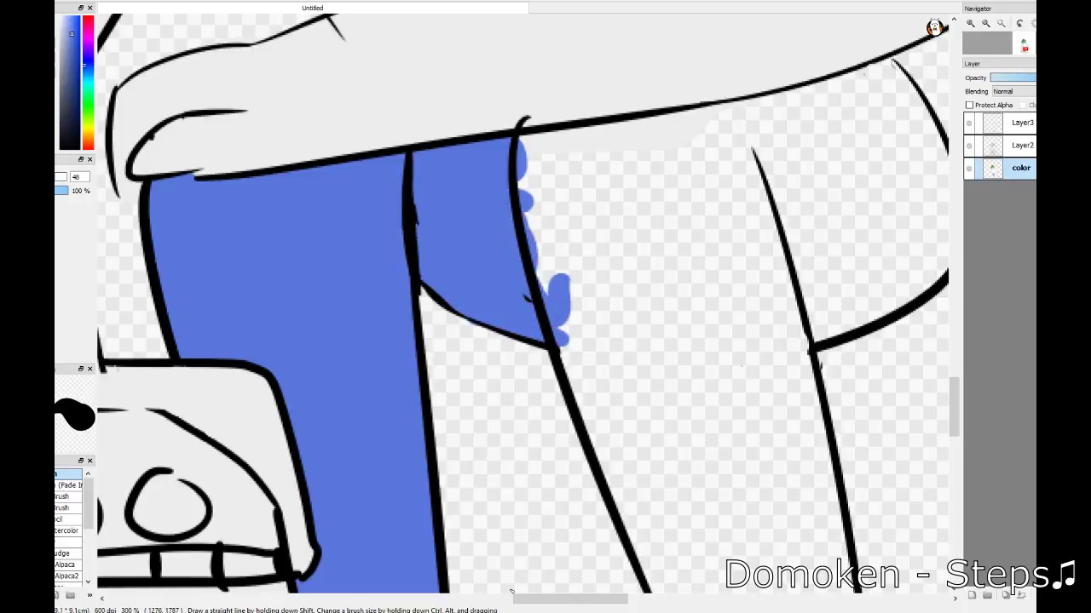
- Paint the second trouser leg blue, from the waist and thigh down the lower leg
{"action": "scroll", "coordinate": [620, 148], "scroll_direction": "right", "scroll_amount": 3}
{"action": "mouse_move", "coordinate": [714, 64]}
{"action": "left_mouse_down"}
{"action": "mouse_move", "coordinate": [771, 217]}
{"action": "mouse_move", "coordinate": [741, 288]}
{"action": "left_mouse_up"}
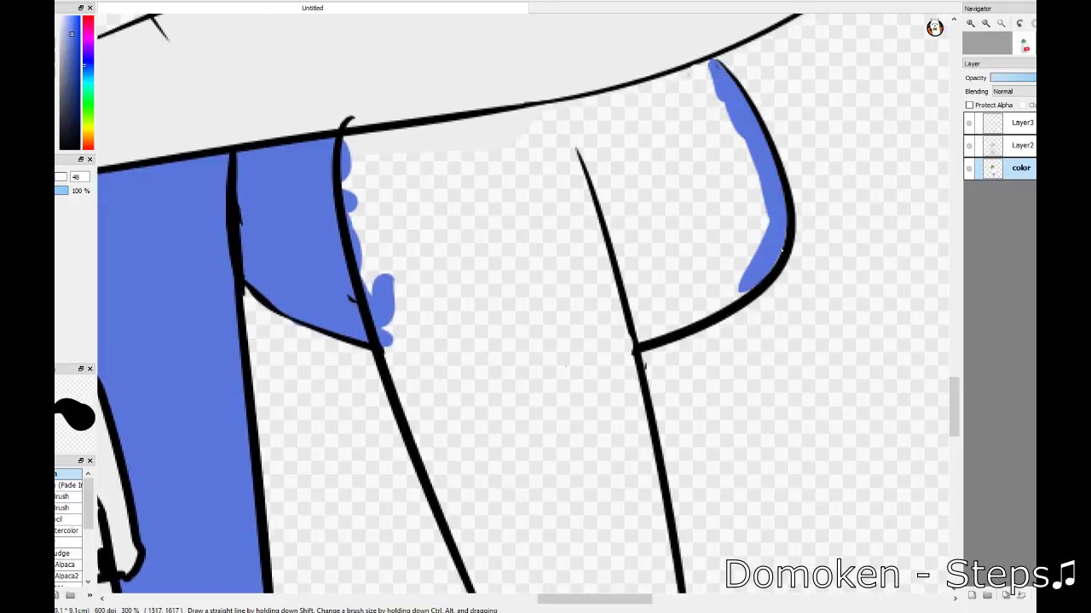
{"action": "mouse_move", "coordinate": [720, 103]}
{"action": "left_mouse_down"}
{"action": "mouse_move", "coordinate": [682, 81]}
{"action": "mouse_move", "coordinate": [482, 125]}
{"action": "mouse_move", "coordinate": [452, 161]}
{"action": "mouse_move", "coordinate": [417, 154]}
{"action": "mouse_move", "coordinate": [366, 177]}
{"action": "left_mouse_up"}
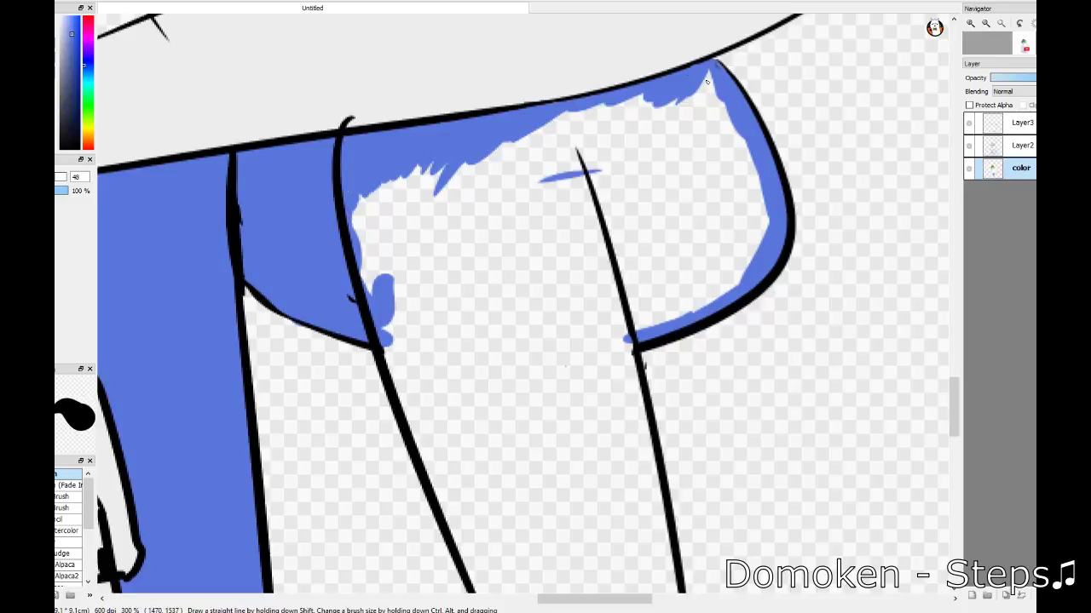
{"action": "mouse_move", "coordinate": [706, 81]}
{"action": "left_mouse_down"}
{"action": "mouse_move", "coordinate": [609, 256]}
{"action": "mouse_move", "coordinate": [613, 119]}
{"action": "mouse_move", "coordinate": [383, 316]}
{"action": "mouse_move", "coordinate": [421, 345]}
{"action": "left_mouse_up"}
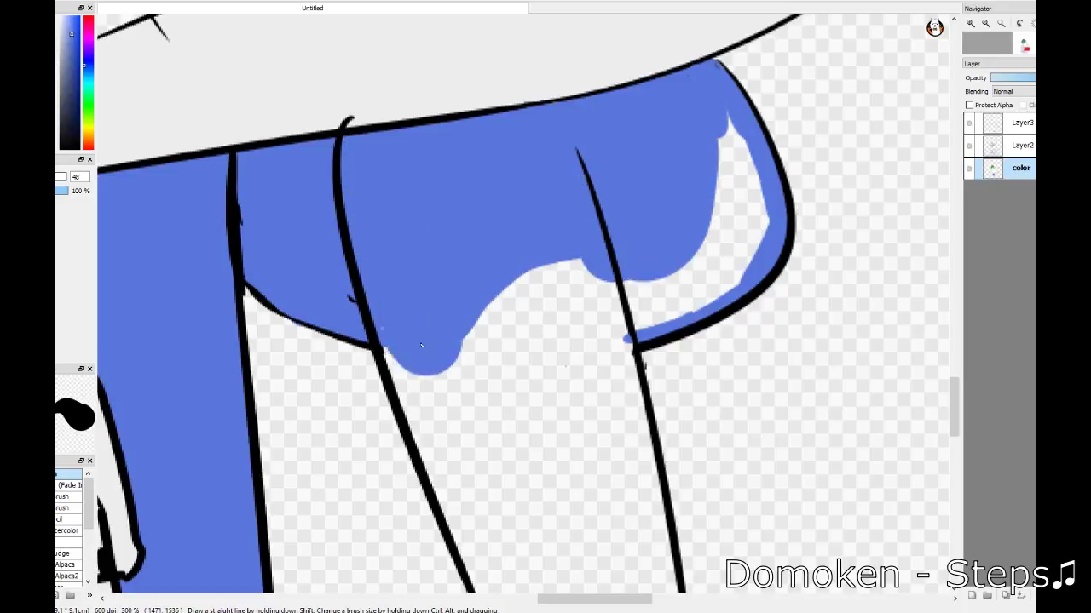
{"action": "scroll", "coordinate": [421, 345], "scroll_direction": "down", "scroll_amount": 5}
{"action": "mouse_move", "coordinate": [596, 94]}
{"action": "left_mouse_down"}
{"action": "mouse_move", "coordinate": [579, 170]}
{"action": "mouse_move", "coordinate": [511, 306]}
{"action": "mouse_move", "coordinate": [397, 222]}
{"action": "left_mouse_up"}
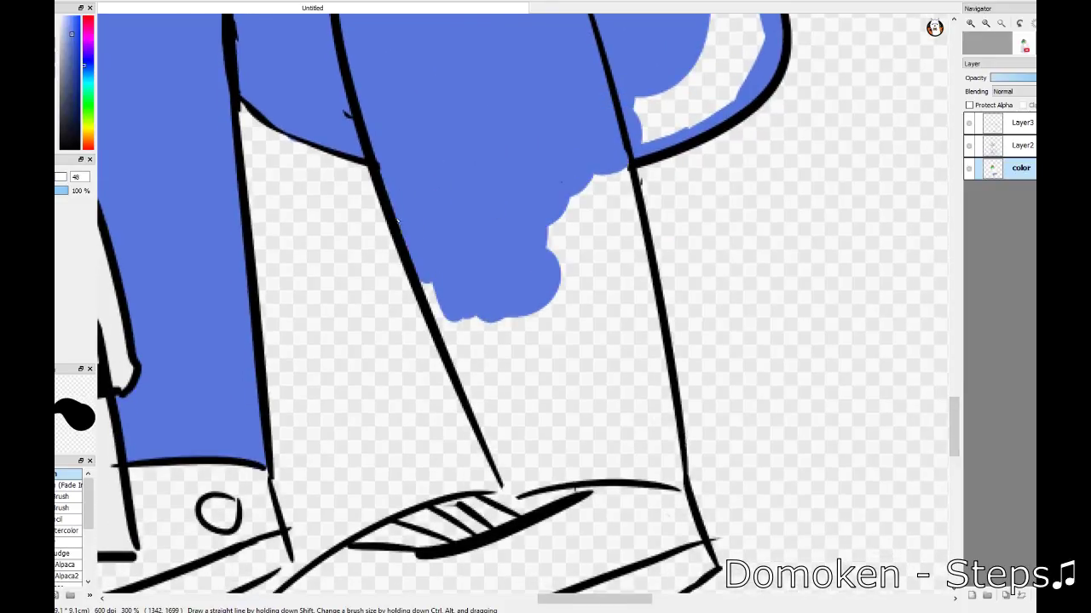
{"action": "mouse_move", "coordinate": [426, 286]}
{"action": "left_mouse_down"}
{"action": "mouse_move", "coordinate": [511, 483]}
{"action": "mouse_move", "coordinate": [660, 477]}
{"action": "mouse_move", "coordinate": [661, 351]}
{"action": "mouse_move", "coordinate": [601, 230]}
{"action": "mouse_move", "coordinate": [477, 384]}
{"action": "mouse_move", "coordinate": [502, 426]}
{"action": "mouse_move", "coordinate": [633, 463]}
{"action": "mouse_move", "coordinate": [609, 392]}
{"action": "mouse_move", "coordinate": [563, 448]}
{"action": "left_mouse_up"}
{"action": "scroll", "coordinate": [562, 447], "scroll_direction": "up", "scroll_amount": 5}
{"action": "mouse_move", "coordinate": [665, 358]}
{"action": "left_mouse_down"}
{"action": "mouse_move", "coordinate": [751, 320]}
{"action": "mouse_move", "coordinate": [673, 354]}
{"action": "mouse_move", "coordinate": [730, 292]}
{"action": "left_mouse_up"}
- Switch to the eraser and move up to the top layer
{"action": "key", "text": "e"}
{"action": "key", "text": "Up"}
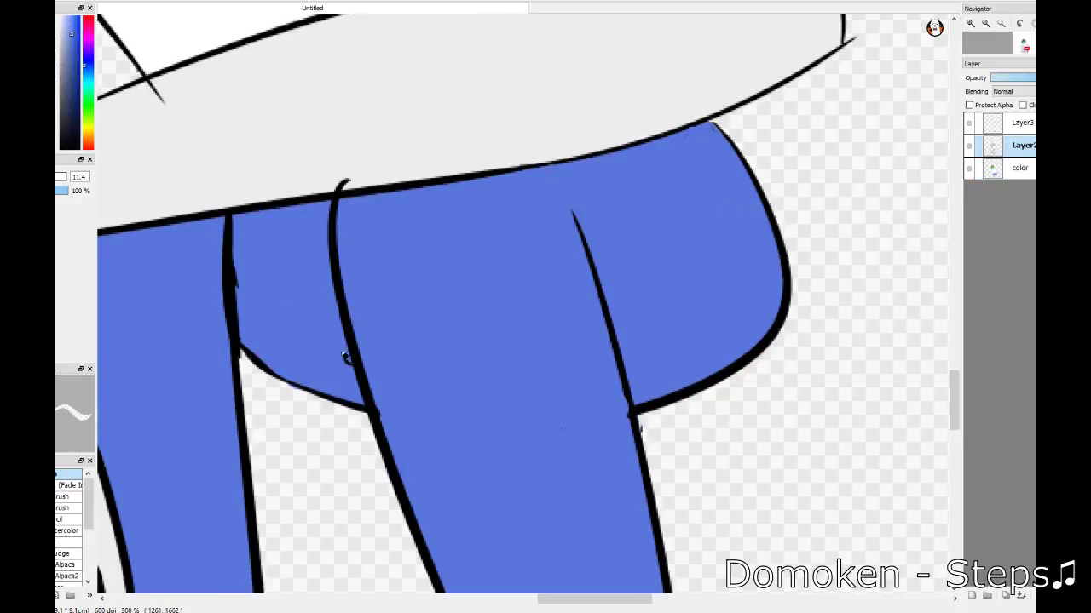
{"action": "scroll", "coordinate": [643, 429], "scroll_direction": "down", "scroll_amount": 8}
{"action": "left_click", "coordinate": [1018, 123]}
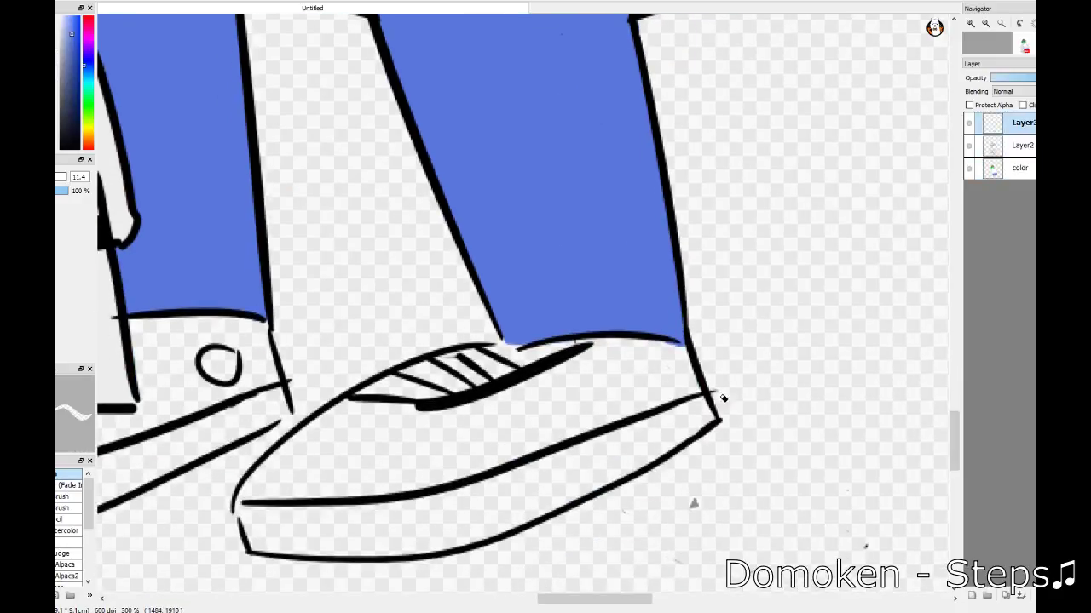
{"action": "left_click_drag", "start_coordinate": [637, 605], "coordinate": [618, 608]}
- Paint white along the soles of both shoes on the colour layer
{"action": "scroll", "coordinate": [528, 341], "scroll_direction": "up", "scroll_amount": 5}
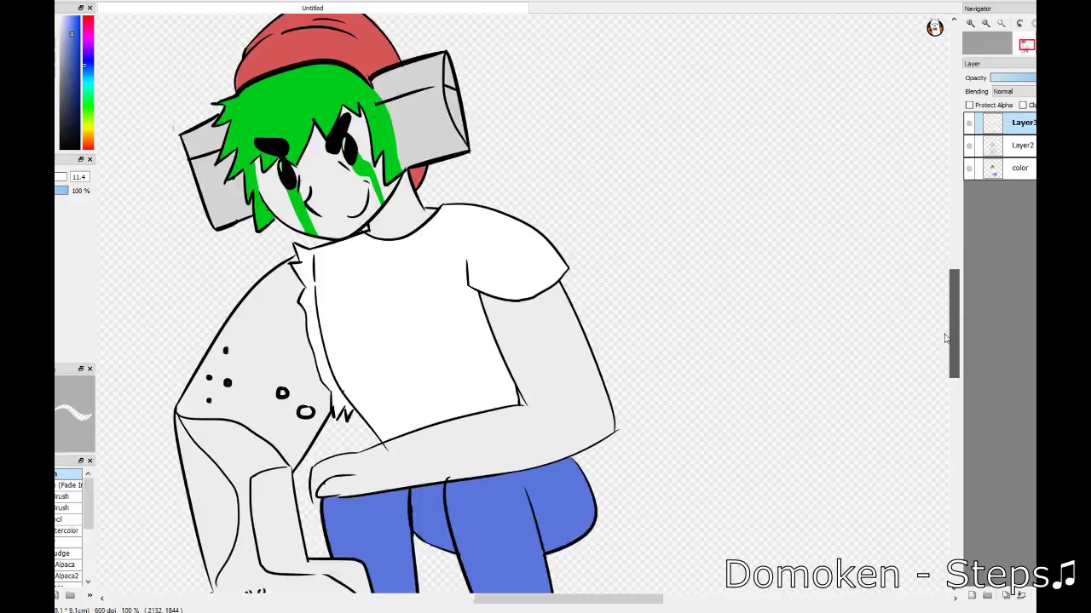
{"action": "scroll", "coordinate": [528, 341], "scroll_direction": "down", "scroll_amount": 5}
{"action": "scroll", "coordinate": [170, 477], "scroll_direction": "up", "scroll_amount": 2}
{"action": "key", "text": "b"}
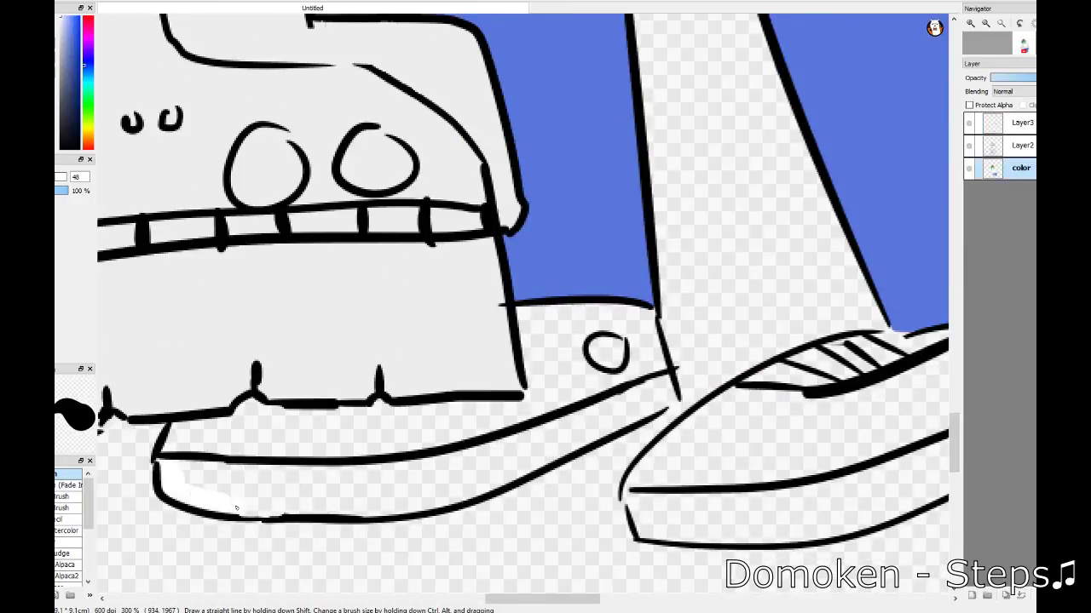
{"action": "mouse_move", "coordinate": [236, 509]}
{"action": "left_mouse_down"}
{"action": "mouse_move", "coordinate": [188, 481]}
{"action": "mouse_move", "coordinate": [305, 485]}
{"action": "left_mouse_up"}
{"action": "mouse_move", "coordinate": [430, 454]}
{"action": "left_mouse_down"}
{"action": "mouse_move", "coordinate": [602, 413]}
{"action": "mouse_move", "coordinate": [482, 473]}
{"action": "left_mouse_up"}
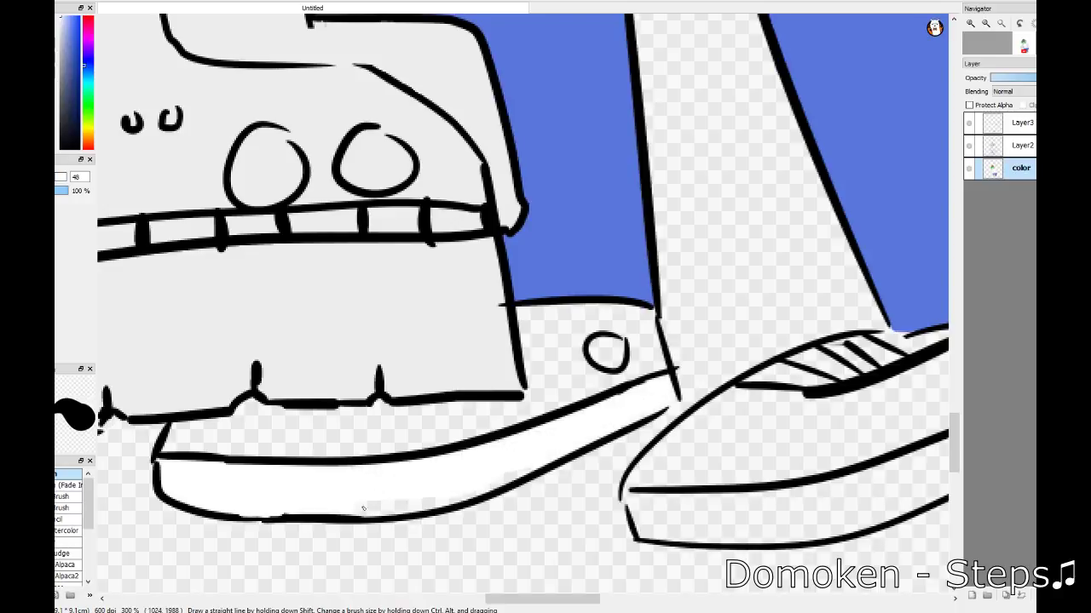
{"action": "scroll", "coordinate": [315, 526], "scroll_direction": "right", "scroll_amount": 5}
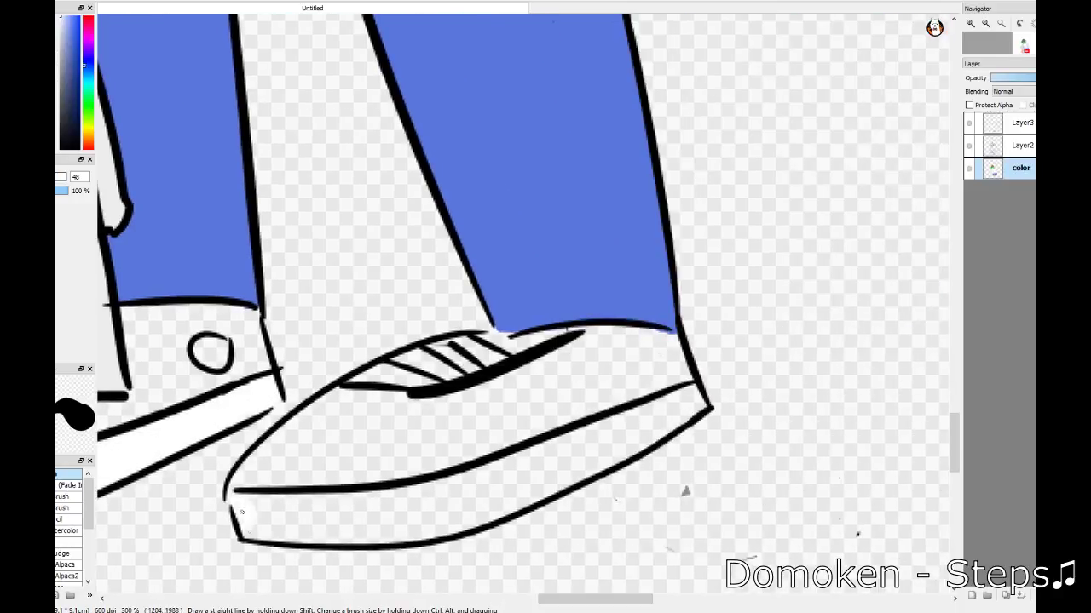
{"action": "left_click_drag", "start_coordinate": [244, 512], "coordinate": [375, 528]}
{"action": "left_click_drag", "start_coordinate": [281, 515], "coordinate": [417, 494]}
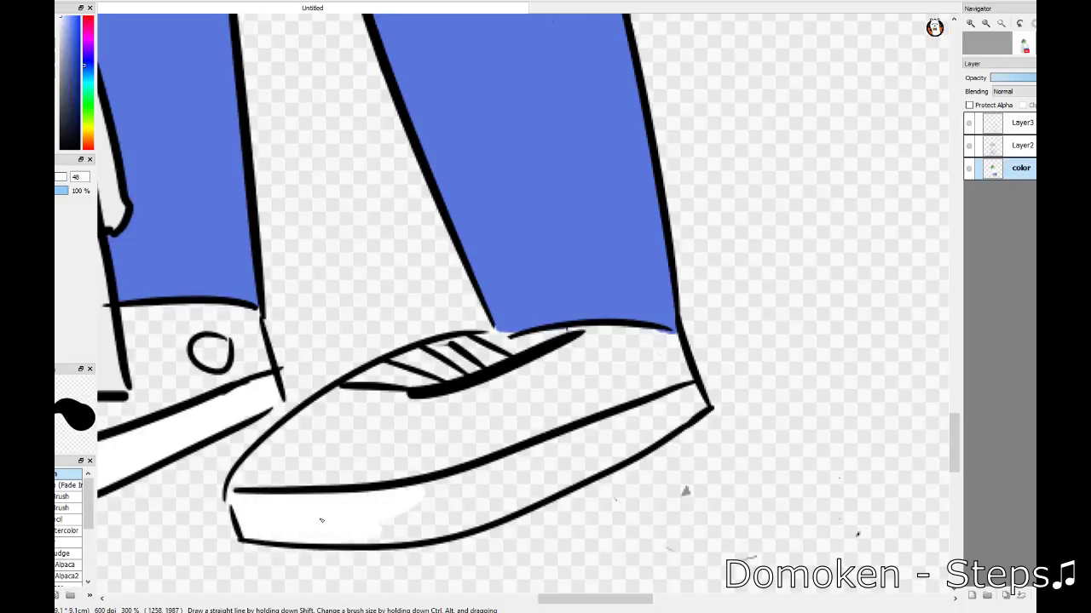
{"action": "scroll", "coordinate": [589, 401], "scroll_direction": "right", "scroll_amount": 2}
{"action": "mouse_move", "coordinate": [576, 402]}
{"action": "left_mouse_down"}
{"action": "mouse_move", "coordinate": [418, 456]}
{"action": "mouse_move", "coordinate": [331, 517]}
{"action": "left_mouse_up"}
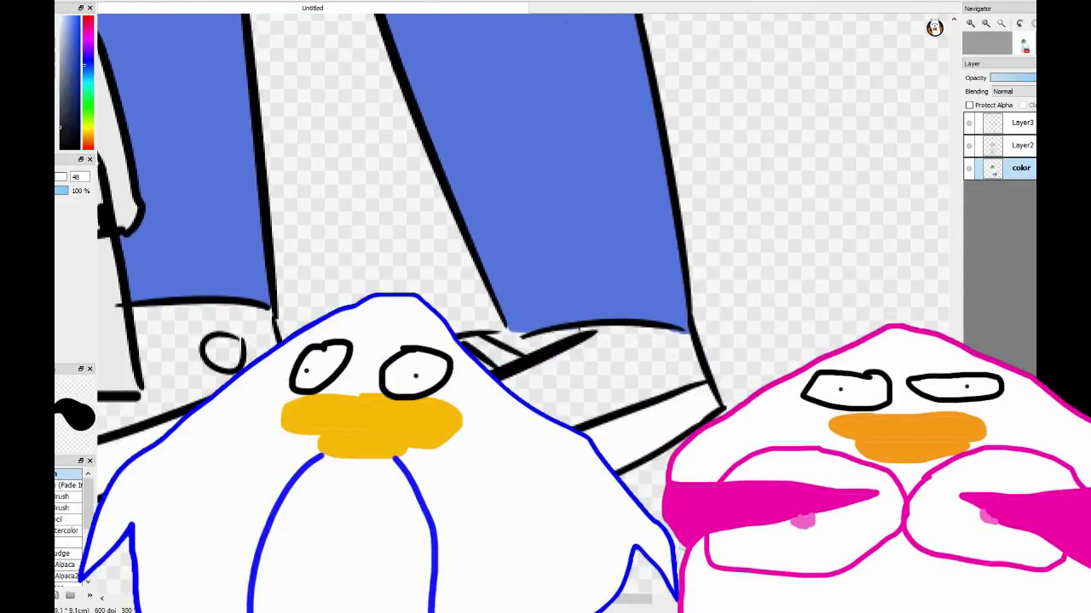
- Fill the shoe's toe, body and ankle area dark grey
{"action": "mouse_move", "coordinate": [306, 460]}
{"action": "left_mouse_down"}
{"action": "mouse_move", "coordinate": [341, 409]}
{"action": "mouse_move", "coordinate": [409, 400]}
{"action": "mouse_move", "coordinate": [332, 477]}
{"action": "mouse_move", "coordinate": [571, 358]}
{"action": "mouse_move", "coordinate": [666, 338]}
{"action": "left_mouse_up"}
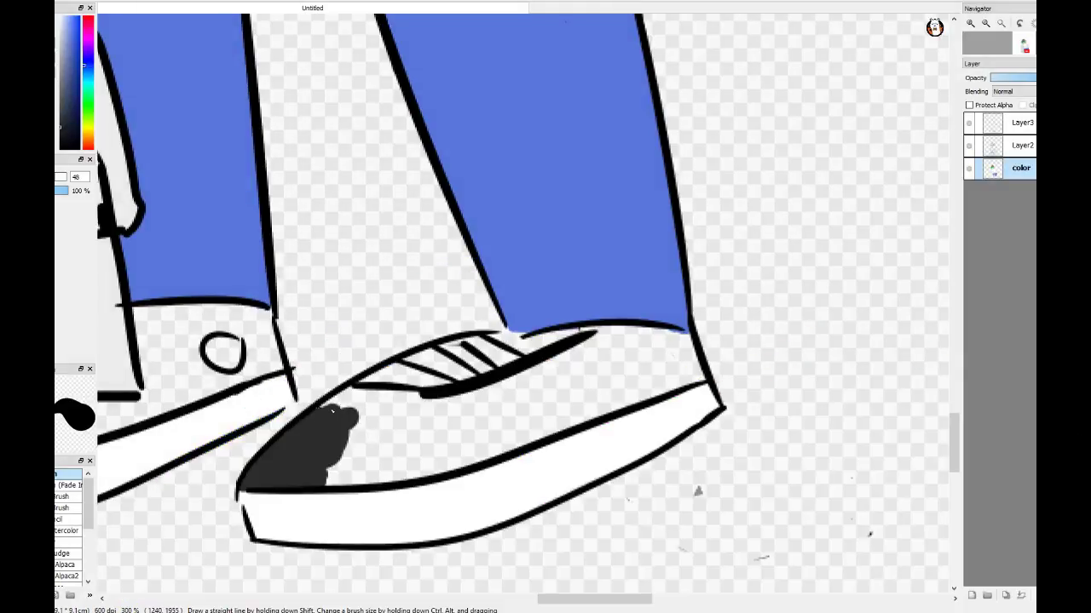
{"action": "mouse_move", "coordinate": [697, 378]}
{"action": "left_mouse_down"}
{"action": "mouse_move", "coordinate": [664, 354]}
{"action": "mouse_move", "coordinate": [579, 375]}
{"action": "mouse_move", "coordinate": [435, 443]}
{"action": "mouse_move", "coordinate": [650, 392]}
{"action": "mouse_move", "coordinate": [539, 435]}
{"action": "left_mouse_up"}
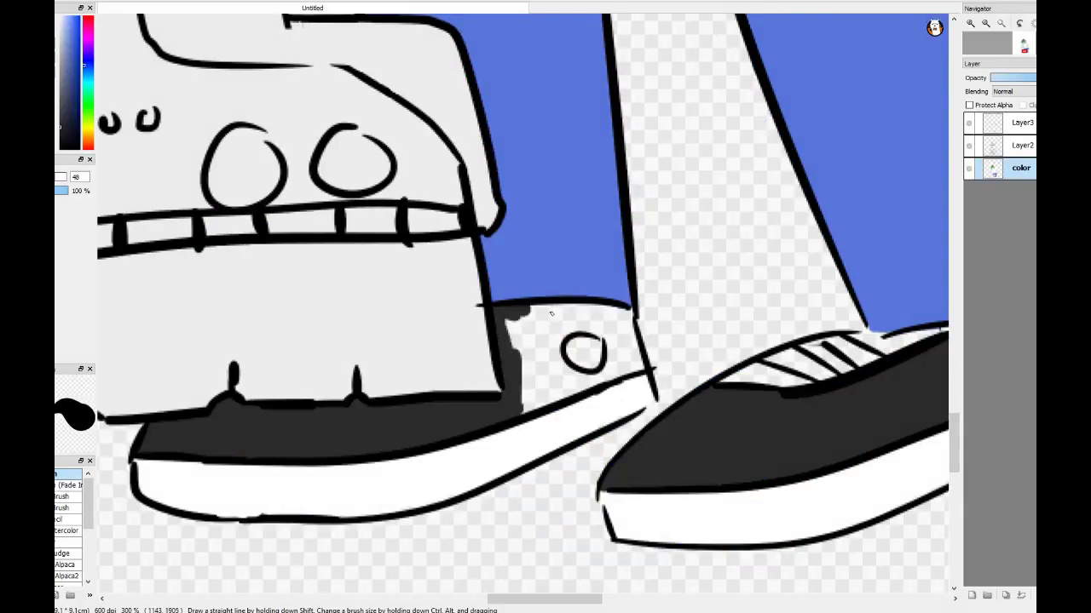
{"action": "mouse_move", "coordinate": [646, 368]}
{"action": "left_mouse_down"}
{"action": "mouse_move", "coordinate": [529, 408]}
{"action": "mouse_move", "coordinate": [613, 324]}
{"action": "mouse_move", "coordinate": [577, 386]}
{"action": "left_mouse_up"}
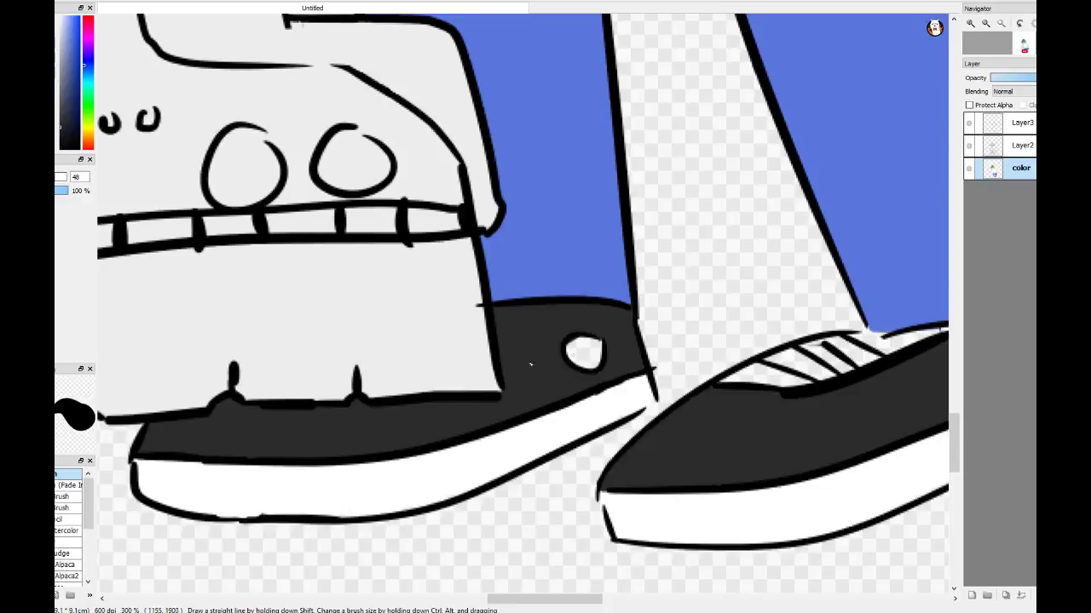
- Repaint the round ankle patch clean white and reduce the brush from 48 to 18
{"action": "key", "text": "x"}
{"action": "left_click_drag", "start_coordinate": [579, 354], "coordinate": [596, 344]}
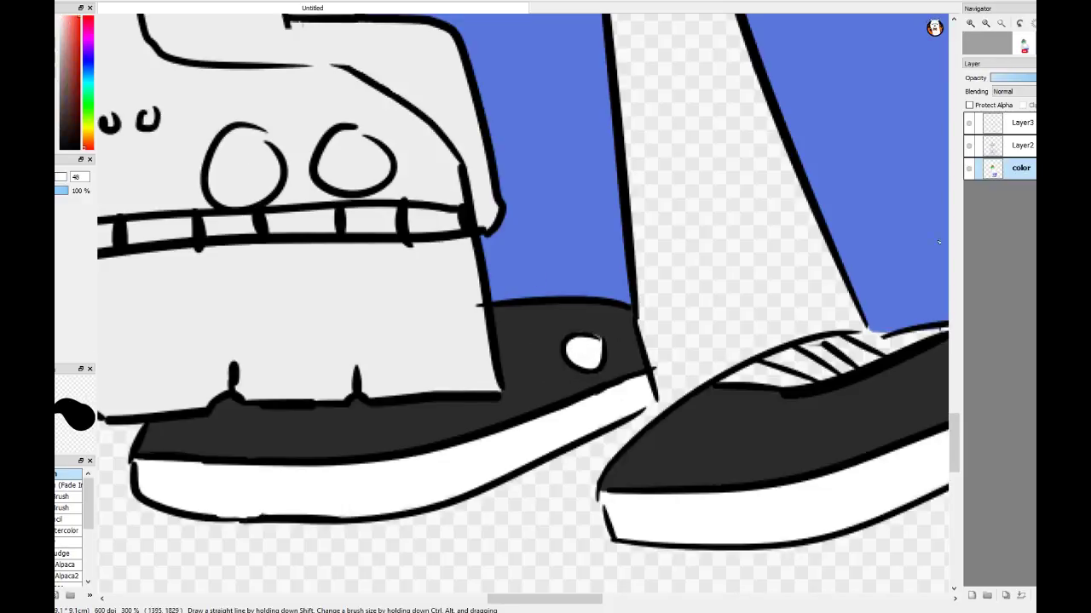
{"action": "left_click_drag", "start_coordinate": [954, 443], "coordinate": [960, 550]}
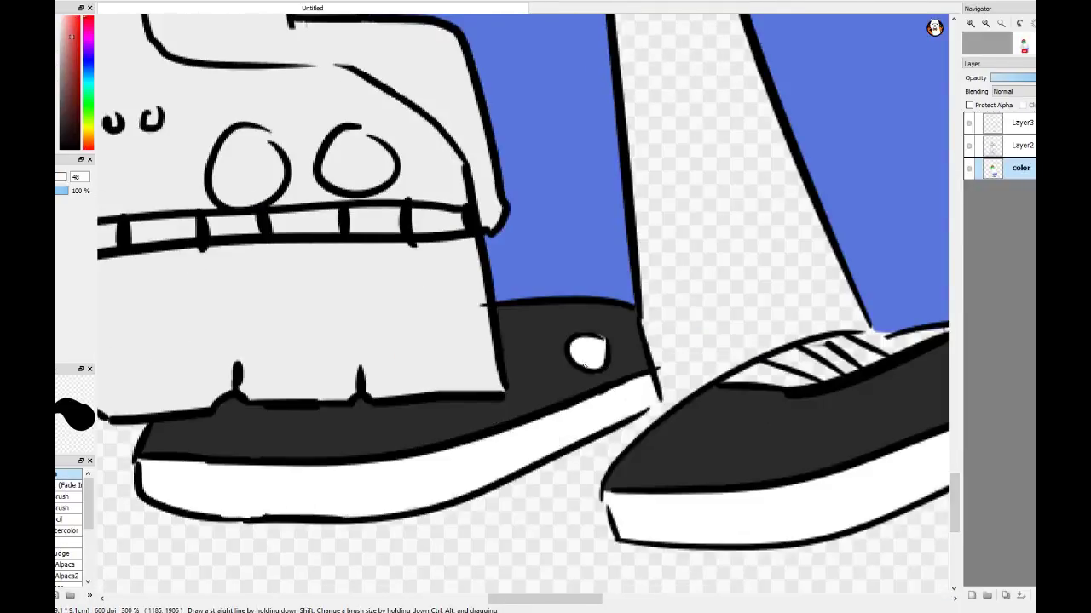
{"action": "left_click_drag", "start_coordinate": [583, 364], "coordinate": [601, 363]}
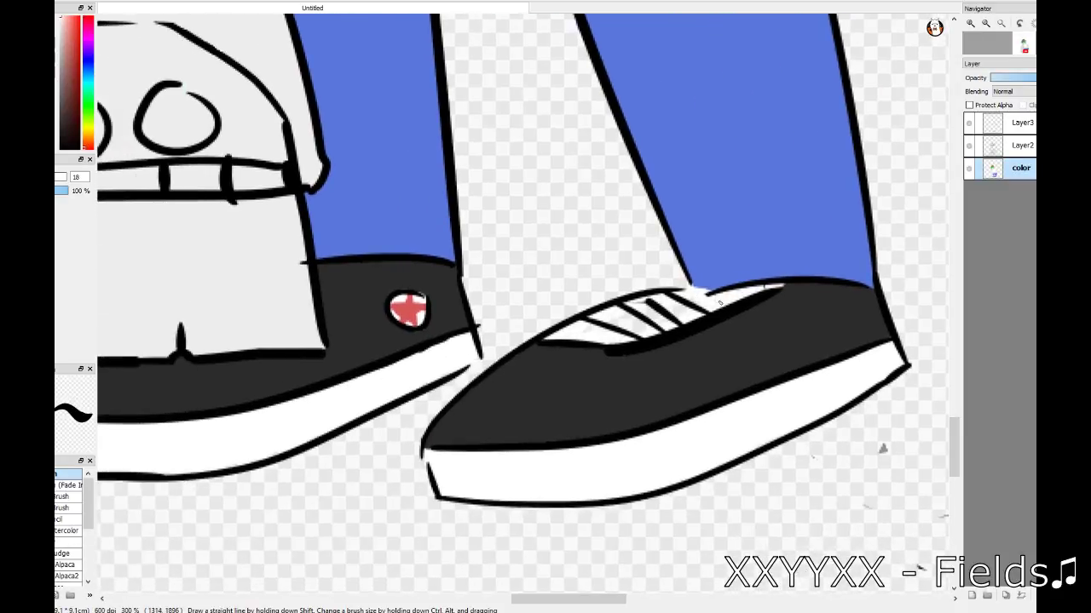
- Scribble a joke note ':) Done NOT' beside the figure
{"action": "scroll", "coordinate": [483, 466], "scroll_direction": "down", "scroll_amount": 5}
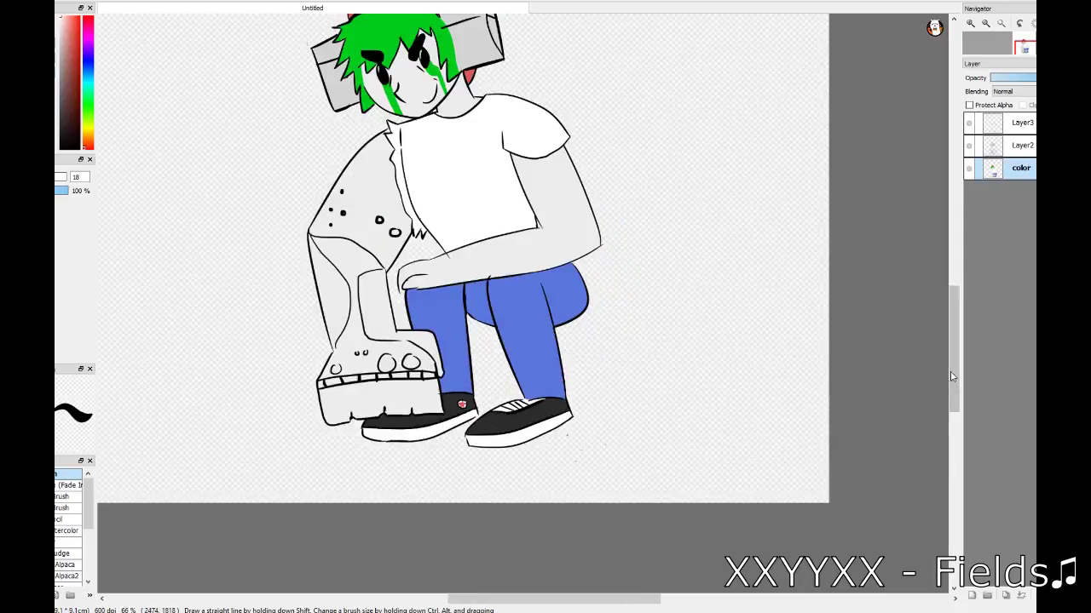
{"action": "left_click", "coordinate": [674, 137]}
{"action": "left_click_drag", "start_coordinate": [677, 167], "coordinate": [673, 179]}
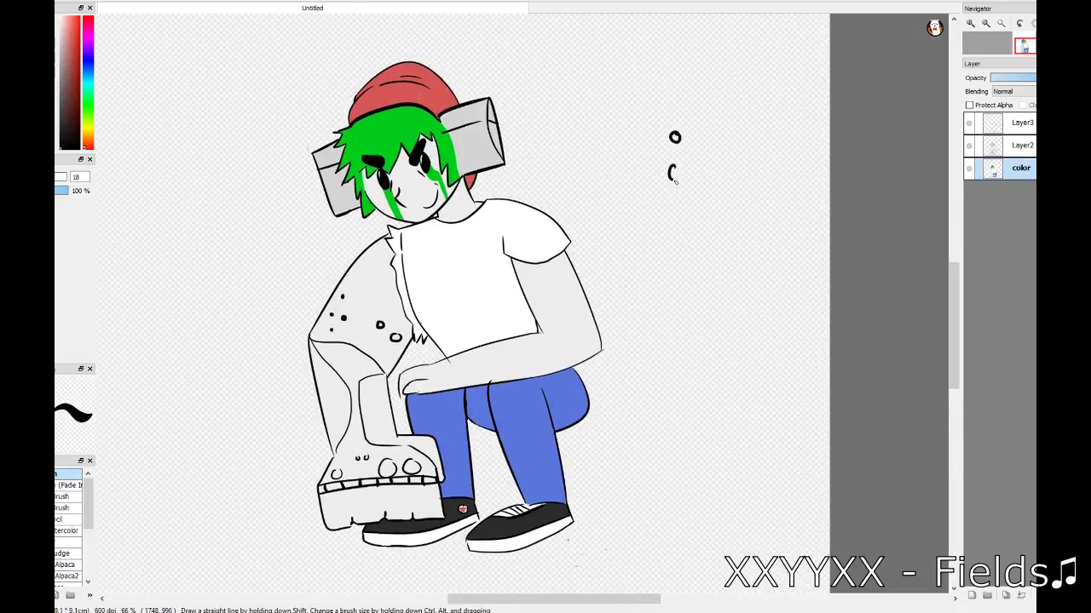
{"action": "left_click_drag", "start_coordinate": [695, 104], "coordinate": [688, 195]}
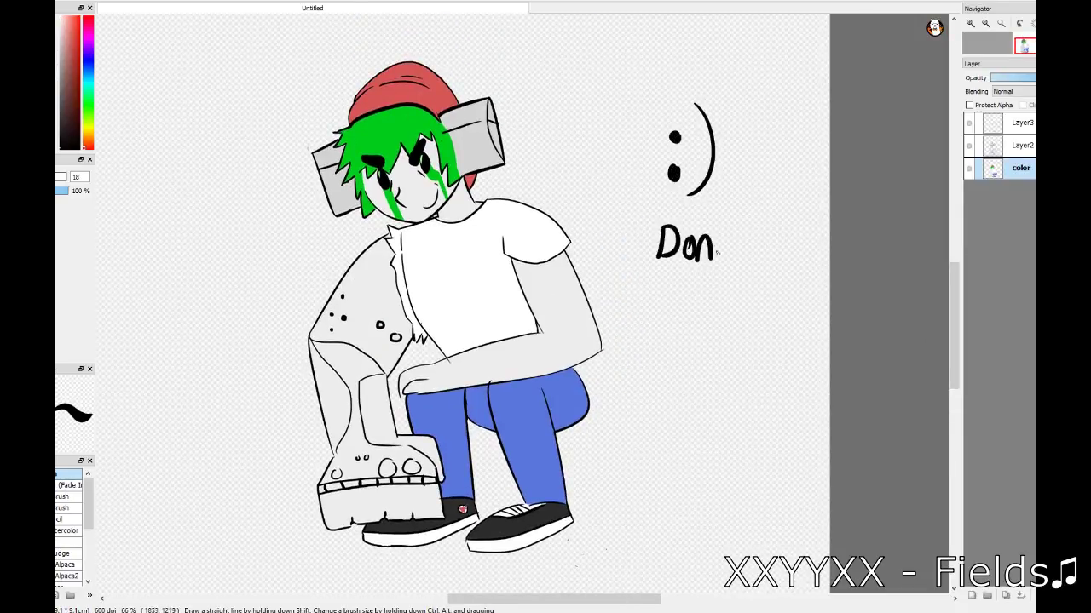
{"action": "mouse_move", "coordinate": [660, 329]}
{"action": "left_mouse_down"}
{"action": "mouse_move", "coordinate": [687, 272]}
{"action": "mouse_move", "coordinate": [701, 300]}
{"action": "left_mouse_up"}
{"action": "left_click_drag", "start_coordinate": [717, 286], "coordinate": [749, 284]}
{"action": "left_click_drag", "start_coordinate": [733, 287], "coordinate": [733, 327]}
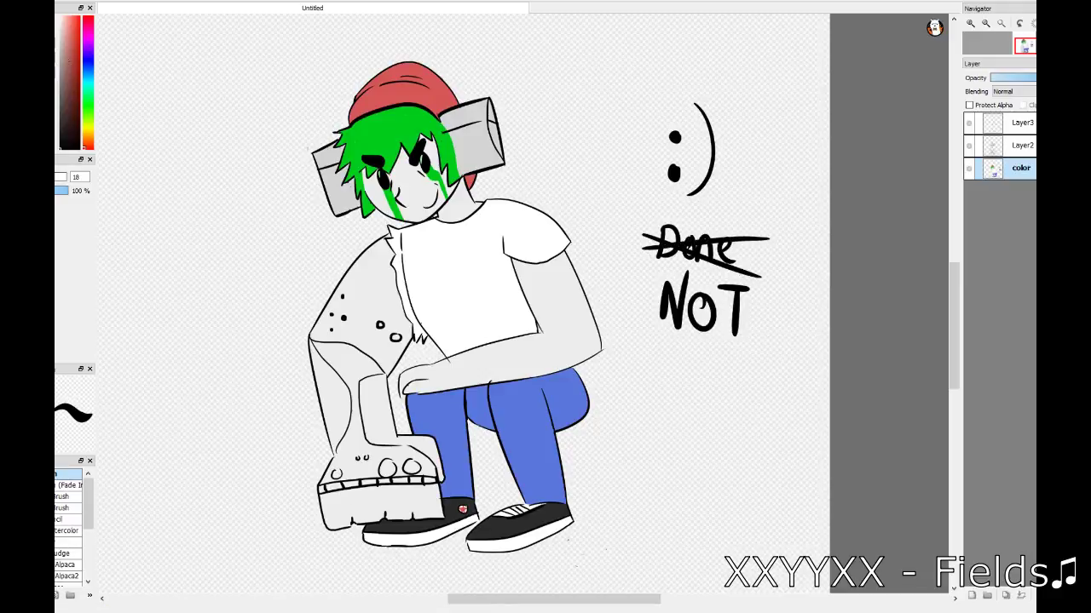
- Undo the joke note and add a new layer above the color layer with Ctrl+J
{"action": "key", "text": "ctrl+z"}
{"action": "key", "text": "ctrl+z"}
{"action": "key", "text": "ctrl+z"}
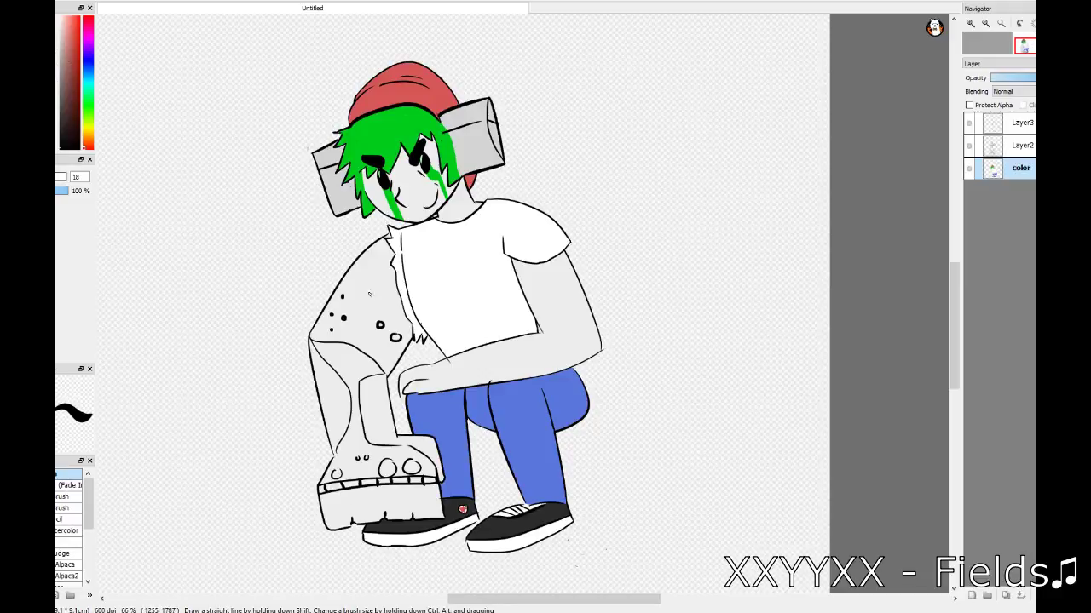
{"action": "left_click_drag", "start_coordinate": [952, 295], "coordinate": [950, 273]}
{"action": "key", "text": "ctrl+j"}
{"action": "type", "text": "highlig"}
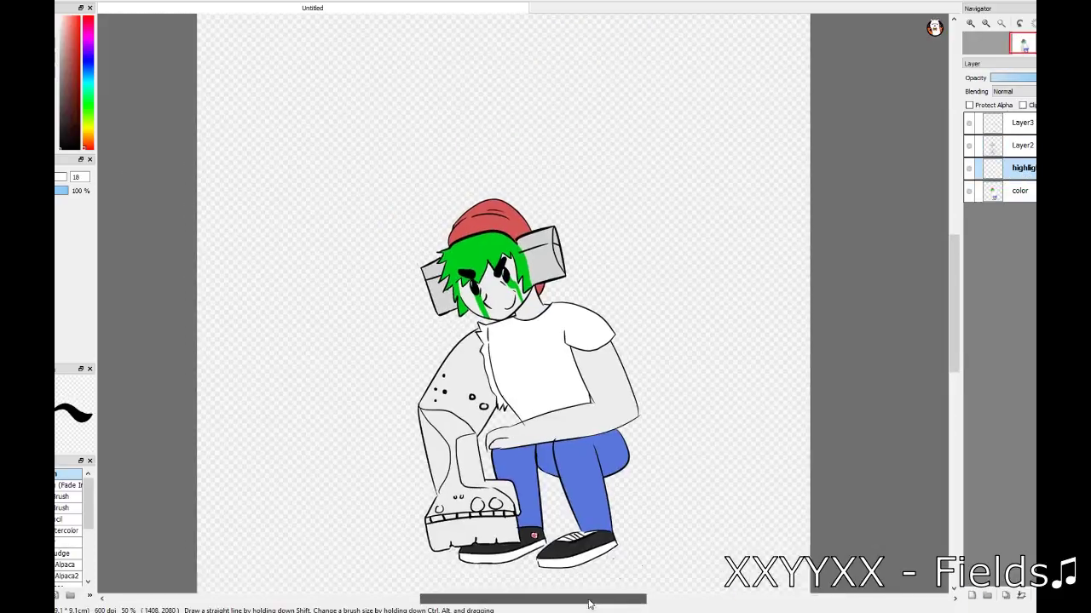
{"action": "left_click_drag", "start_coordinate": [589, 604], "coordinate": [578, 604]}
- Paint a yellow light-source marker near the character's head
{"action": "left_click", "coordinate": [88, 69]}
{"action": "left_click_drag", "start_coordinate": [327, 115], "coordinate": [331, 140]}
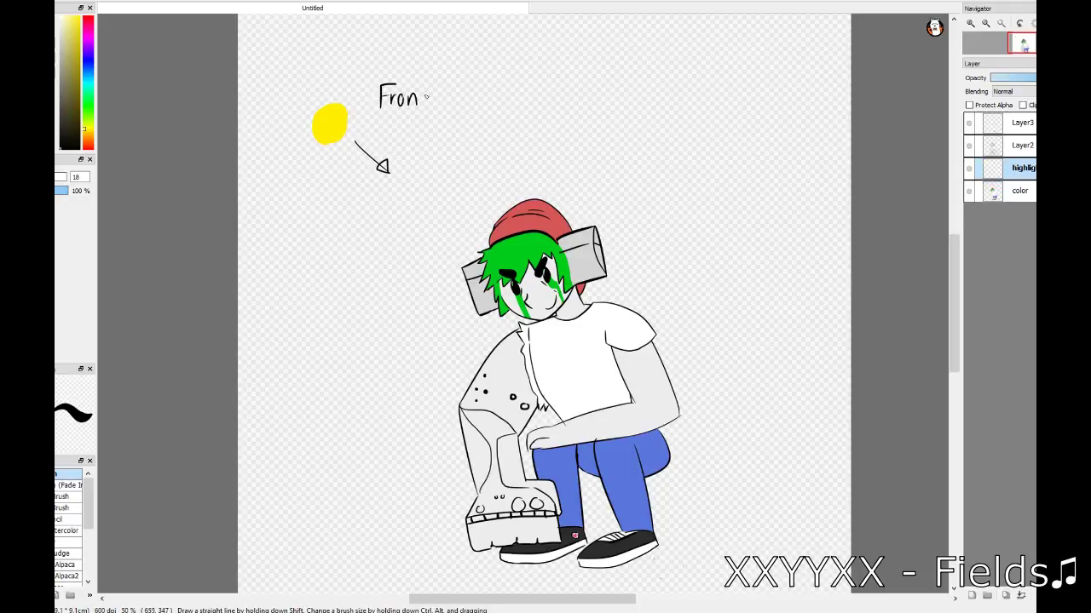
{"action": "scroll", "coordinate": [327, 160], "scroll_direction": "up", "scroll_amount": 2}
{"action": "scroll", "coordinate": [327, 160], "scroll_direction": "up", "scroll_amount": 2}
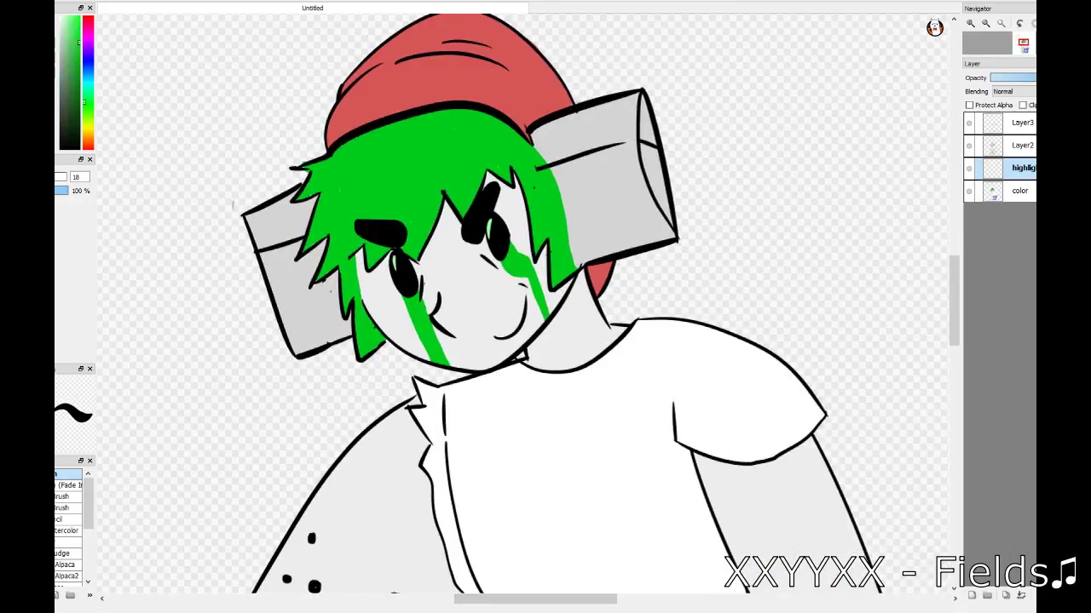
- Dab a column of green shade swatches beside the head, from light to dark
{"action": "mouse_move", "coordinate": [198, 106]}
{"action": "left_mouse_down"}
{"action": "mouse_move", "coordinate": [185, 116]}
{"action": "mouse_move", "coordinate": [196, 76]}
{"action": "left_mouse_up"}
{"action": "left_click", "coordinate": [73, 26]}
{"action": "left_click", "coordinate": [79, 41]}
{"action": "mouse_move", "coordinate": [189, 127]}
{"action": "left_mouse_down"}
{"action": "mouse_move", "coordinate": [195, 164]}
{"action": "mouse_move", "coordinate": [180, 201]}
{"action": "left_mouse_up"}
{"action": "left_click", "coordinate": [82, 101]}
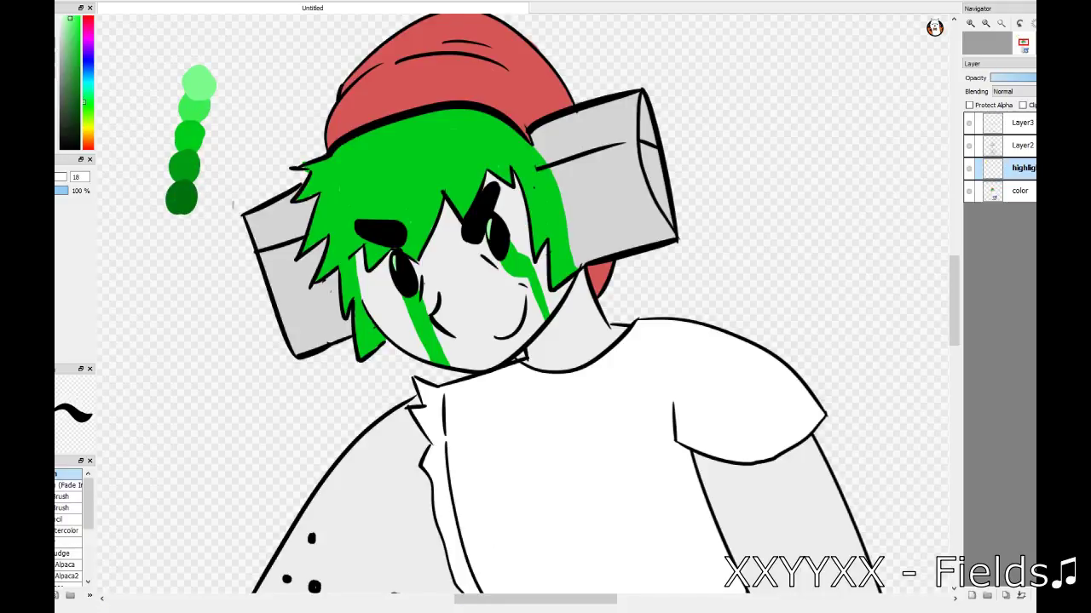
{"action": "scroll", "coordinate": [196, 204], "scroll_direction": "up", "scroll_amount": 2}
{"action": "scroll", "coordinate": [167, 202], "scroll_direction": "up", "scroll_amount": 1}
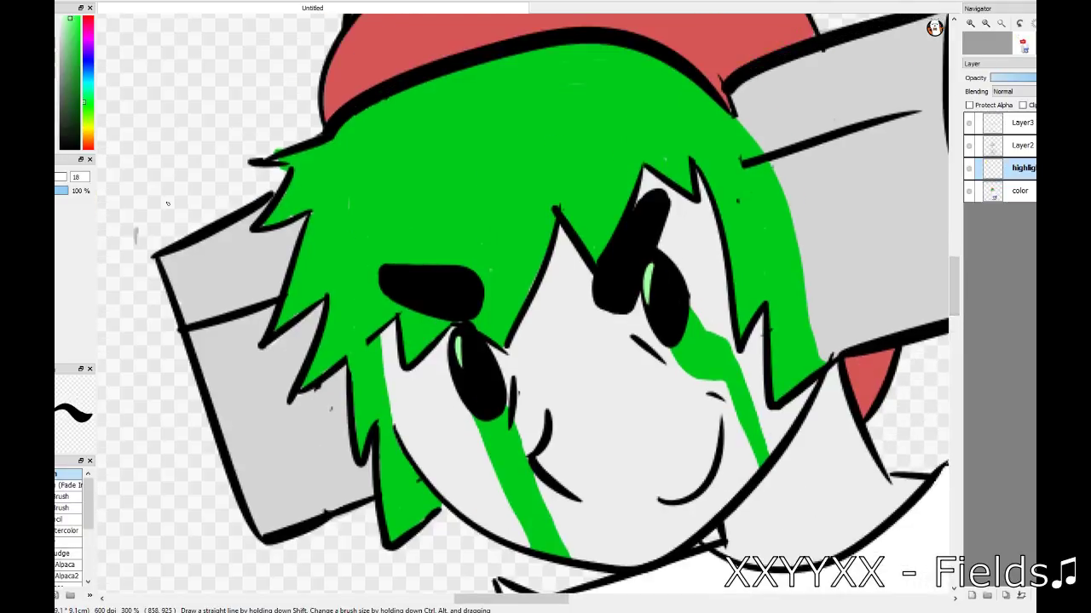
- Streak diagonal light-green highlight strokes across the upper hair from left to right
{"action": "mouse_move", "coordinate": [358, 135]}
{"action": "left_mouse_down"}
{"action": "mouse_move", "coordinate": [311, 173]}
{"action": "mouse_move", "coordinate": [317, 245]}
{"action": "mouse_move", "coordinate": [339, 261]}
{"action": "left_mouse_up"}
{"action": "left_click_drag", "start_coordinate": [401, 138], "coordinate": [368, 286]}
{"action": "left_click_drag", "start_coordinate": [433, 123], "coordinate": [400, 230]}
{"action": "left_click_drag", "start_coordinate": [464, 152], "coordinate": [428, 251]}
{"action": "left_click_drag", "start_coordinate": [466, 98], "coordinate": [428, 203]}
{"action": "left_click_drag", "start_coordinate": [520, 112], "coordinate": [469, 252]}
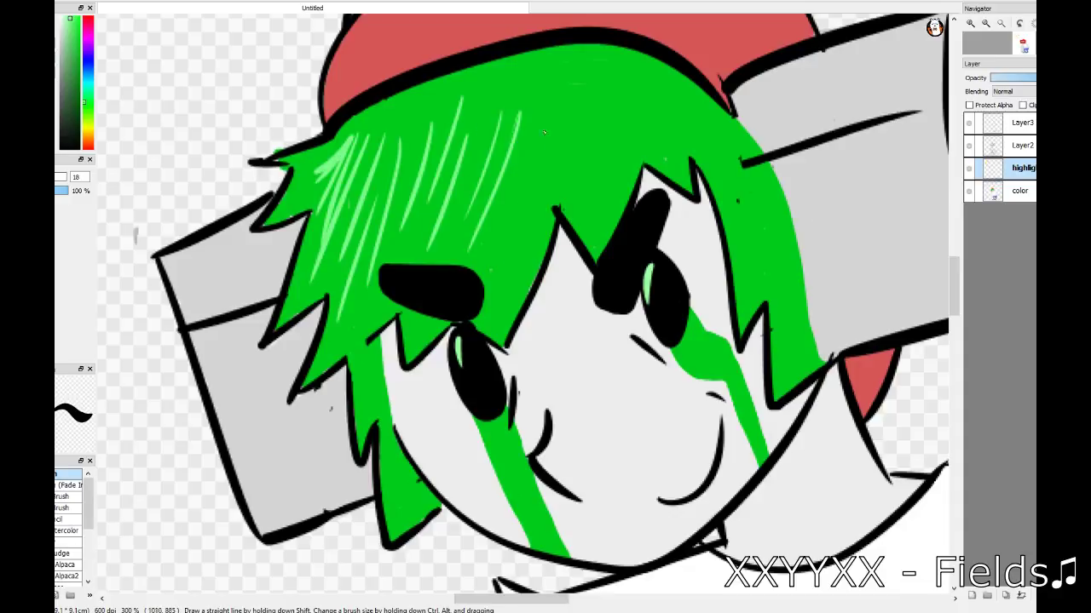
{"action": "left_click_drag", "start_coordinate": [560, 137], "coordinate": [503, 281]}
{"action": "left_click_drag", "start_coordinate": [589, 84], "coordinate": [573, 195]}
{"action": "left_click_drag", "start_coordinate": [634, 118], "coordinate": [605, 231]}
{"action": "left_click_drag", "start_coordinate": [657, 86], "coordinate": [672, 170]}
{"action": "left_click_drag", "start_coordinate": [680, 92], "coordinate": [703, 159]}
{"action": "left_click_drag", "start_coordinate": [704, 101], "coordinate": [748, 293]}
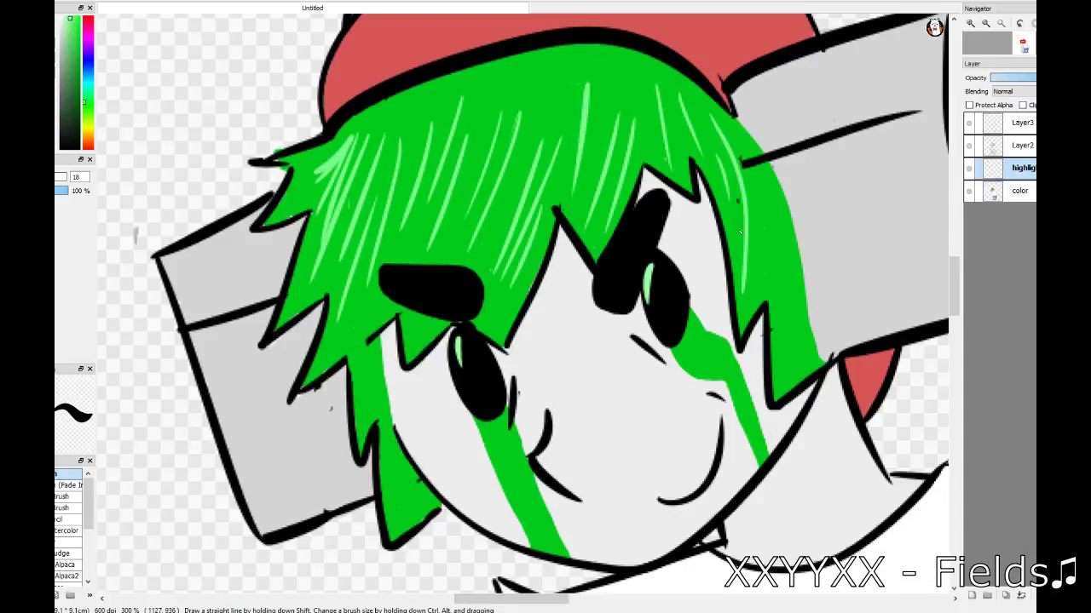
{"action": "left_click_drag", "start_coordinate": [754, 197], "coordinate": [791, 372]}
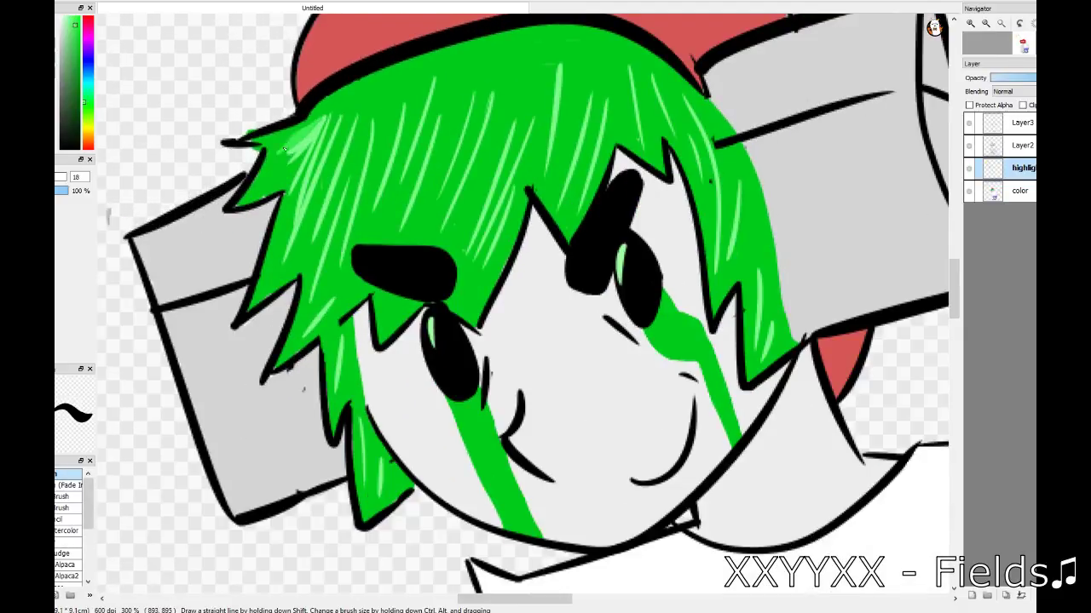
- Add a second pass of light-green strokes over the left and central hair
{"action": "mouse_move", "coordinate": [278, 165]}
{"action": "left_mouse_down"}
{"action": "mouse_move", "coordinate": [298, 183]}
{"action": "mouse_move", "coordinate": [277, 264]}
{"action": "left_mouse_up"}
{"action": "left_click_drag", "start_coordinate": [323, 183], "coordinate": [269, 281]}
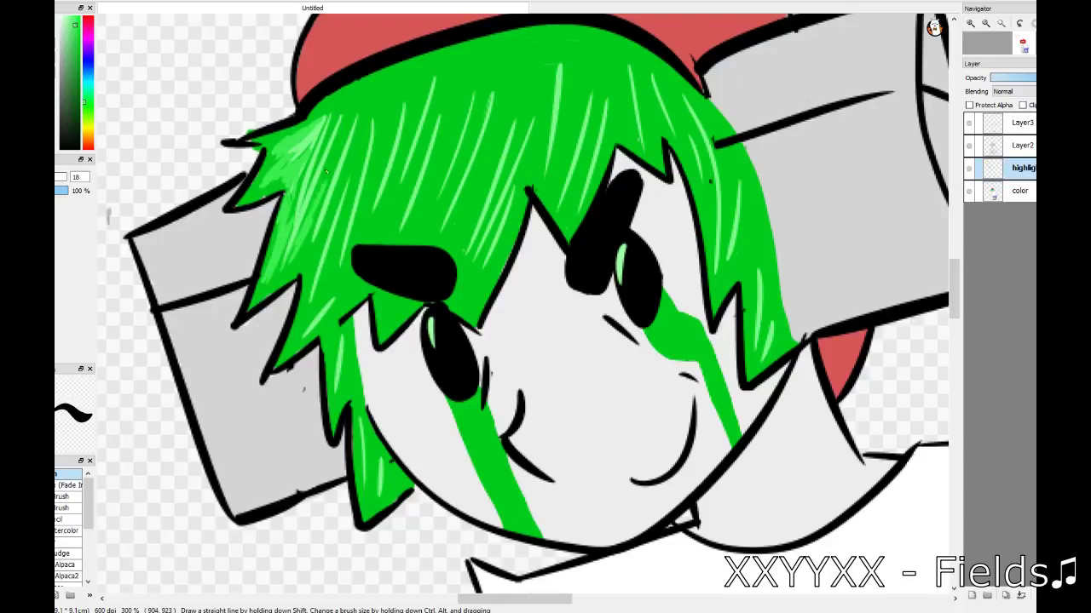
{"action": "mouse_move", "coordinate": [337, 213]}
{"action": "left_mouse_down"}
{"action": "mouse_move", "coordinate": [351, 106]}
{"action": "mouse_move", "coordinate": [286, 272]}
{"action": "mouse_move", "coordinate": [290, 349]}
{"action": "left_mouse_up"}
{"action": "left_click_drag", "start_coordinate": [362, 132], "coordinate": [315, 302]}
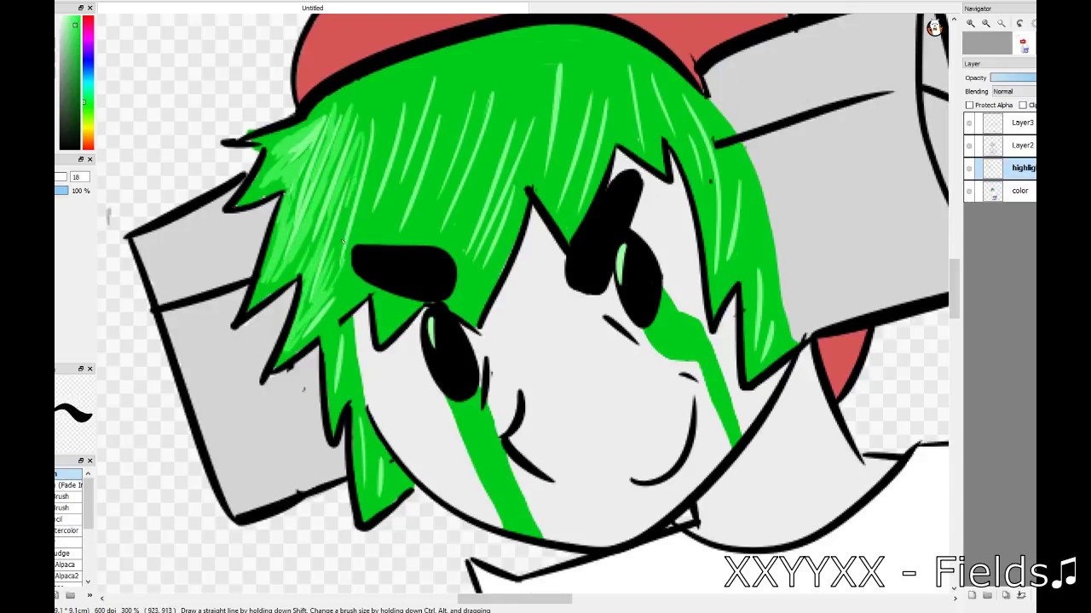
{"action": "mouse_move", "coordinate": [345, 243]}
{"action": "left_mouse_down"}
{"action": "mouse_move", "coordinate": [384, 135]}
{"action": "mouse_move", "coordinate": [339, 324]}
{"action": "left_mouse_up"}
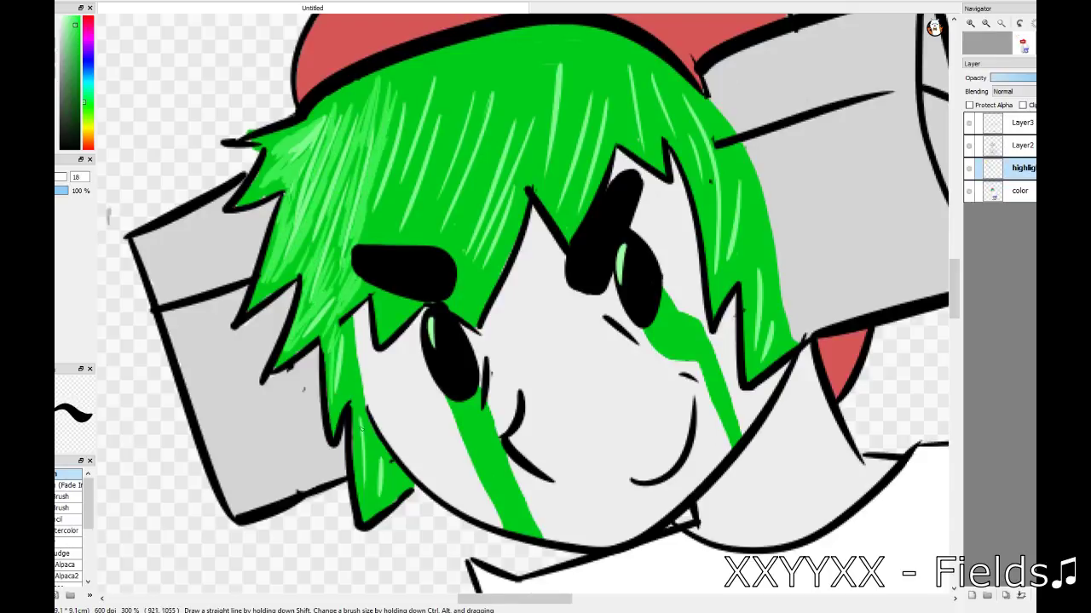
{"action": "left_click_drag", "start_coordinate": [397, 126], "coordinate": [368, 232]}
{"action": "left_click_drag", "start_coordinate": [397, 183], "coordinate": [385, 329]}
{"action": "left_click_drag", "start_coordinate": [420, 218], "coordinate": [440, 114]}
{"action": "mouse_move", "coordinate": [430, 68]}
{"action": "left_mouse_down"}
{"action": "mouse_move", "coordinate": [404, 224]}
{"action": "mouse_move", "coordinate": [350, 136]}
{"action": "left_mouse_up"}
{"action": "left_click_drag", "start_coordinate": [467, 55], "coordinate": [432, 173]}
{"action": "left_click_drag", "start_coordinate": [473, 113], "coordinate": [424, 244]}
{"action": "left_click_drag", "start_coordinate": [477, 66], "coordinate": [445, 156]}
{"action": "left_click_drag", "start_coordinate": [503, 111], "coordinate": [451, 269]}
- Add dense light-green highlight strokes over the central and right side of the hair
{"action": "left_click_drag", "start_coordinate": [519, 223], "coordinate": [460, 310]}
{"action": "left_click_drag", "start_coordinate": [516, 201], "coordinate": [468, 315]}
{"action": "left_click_drag", "start_coordinate": [510, 65], "coordinate": [496, 177]}
{"action": "left_click_drag", "start_coordinate": [536, 48], "coordinate": [511, 201]}
{"action": "left_click_drag", "start_coordinate": [581, 88], "coordinate": [536, 189]}
{"action": "mouse_move", "coordinate": [570, 109]}
{"action": "left_mouse_down"}
{"action": "mouse_move", "coordinate": [545, 203]}
{"action": "mouse_move", "coordinate": [561, 230]}
{"action": "left_mouse_up"}
{"action": "mouse_move", "coordinate": [608, 44]}
{"action": "left_mouse_down"}
{"action": "mouse_move", "coordinate": [588, 140]}
{"action": "mouse_move", "coordinate": [594, 184]}
{"action": "left_mouse_up"}
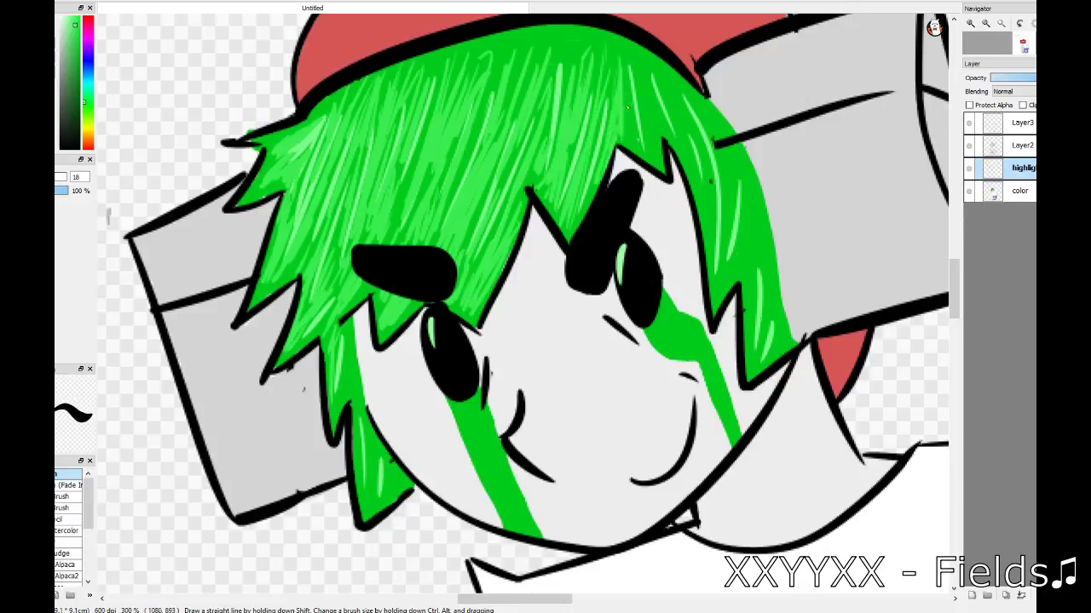
{"action": "left_click_drag", "start_coordinate": [653, 71], "coordinate": [631, 157]}
{"action": "left_click_drag", "start_coordinate": [687, 80], "coordinate": [668, 162]}
{"action": "left_click_drag", "start_coordinate": [707, 153], "coordinate": [687, 260]}
{"action": "left_click_drag", "start_coordinate": [706, 107], "coordinate": [688, 176]}
{"action": "left_click_drag", "start_coordinate": [736, 153], "coordinate": [721, 268]}
{"action": "left_click_drag", "start_coordinate": [748, 214], "coordinate": [719, 294]}
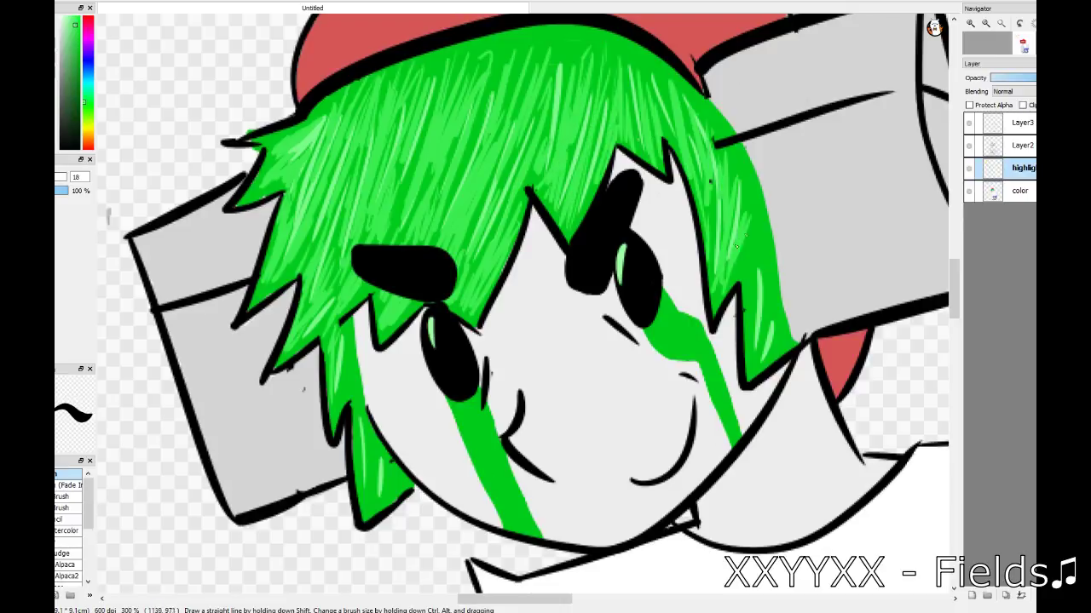
{"action": "left_click_drag", "start_coordinate": [760, 241], "coordinate": [754, 353]}
- Brush pale green streaks across the hair, extending them onto its right side
{"action": "scroll", "coordinate": [528, 596], "scroll_direction": "down", "scroll_amount": 2}
{"action": "scroll", "coordinate": [528, 605], "scroll_direction": "down", "scroll_amount": 1}
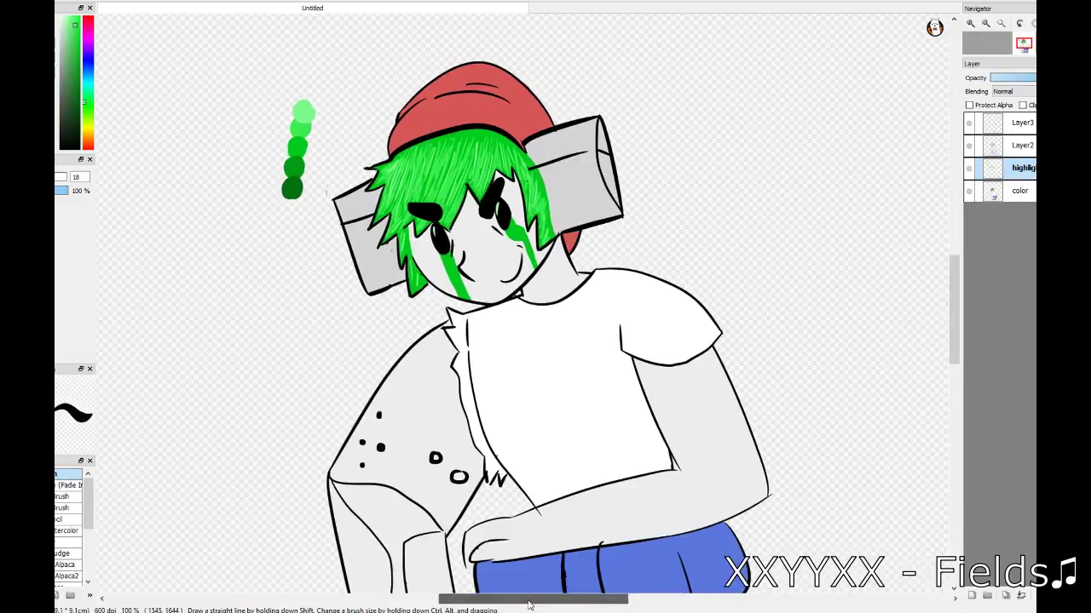
{"action": "scroll", "coordinate": [528, 596], "scroll_direction": "up", "scroll_amount": 2}
{"action": "scroll", "coordinate": [426, 426], "scroll_direction": "up", "scroll_amount": 2}
{"action": "scroll", "coordinate": [255, 409], "scroll_direction": "down", "scroll_amount": 1}
{"action": "scroll", "coordinate": [172, 392], "scroll_direction": "up", "scroll_amount": 1}
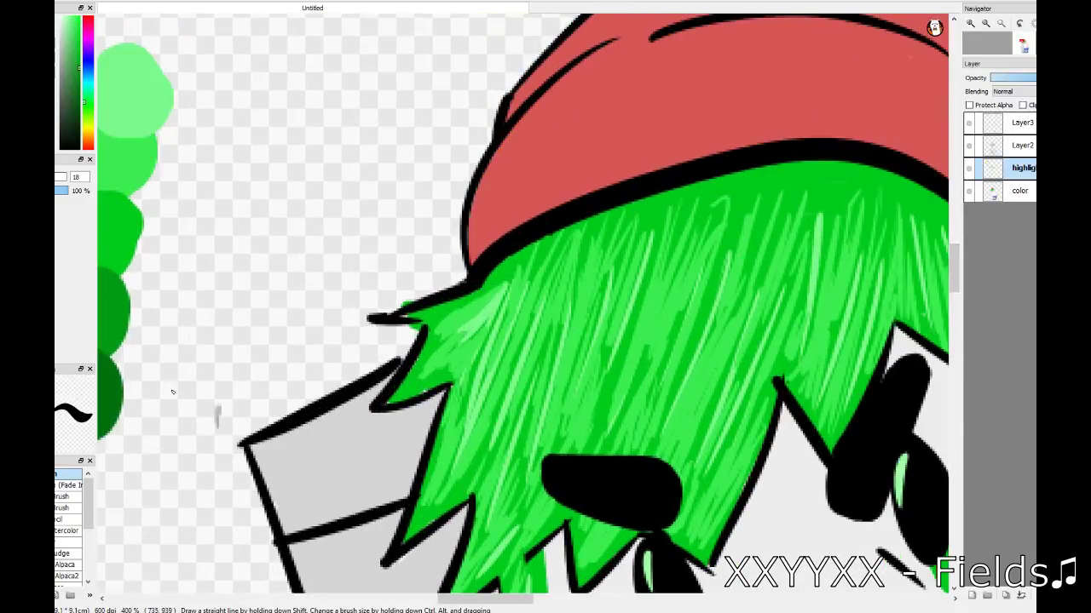
{"action": "left_click_drag", "start_coordinate": [445, 378], "coordinate": [392, 402]}
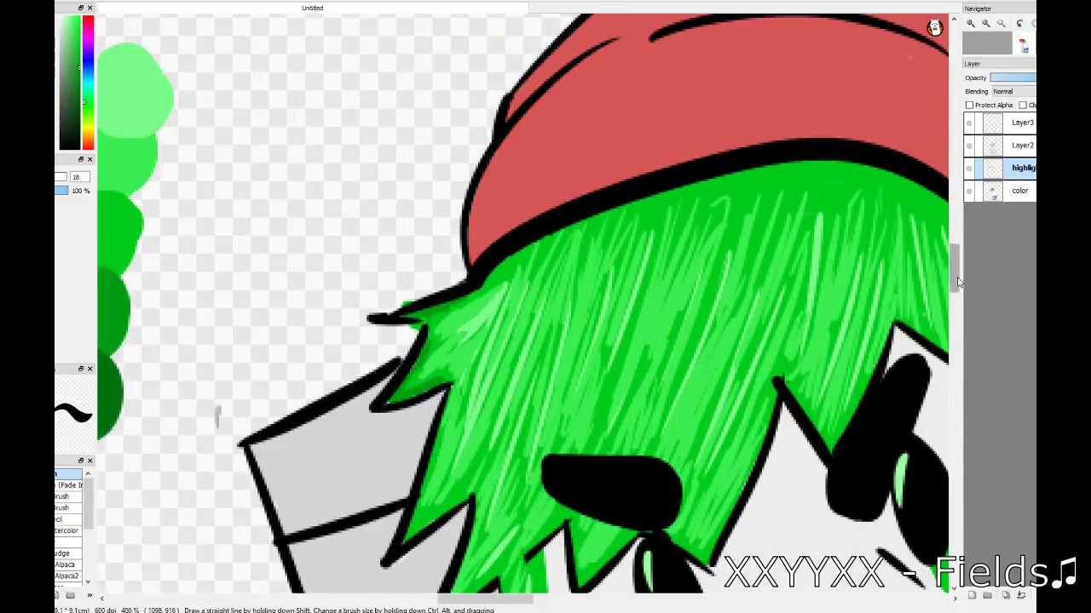
{"action": "scroll", "coordinate": [426, 384], "scroll_direction": "down", "scroll_amount": 2}
{"action": "left_click_drag", "start_coordinate": [477, 335], "coordinate": [407, 393]}
{"action": "left_click_drag", "start_coordinate": [485, 439], "coordinate": [447, 470]}
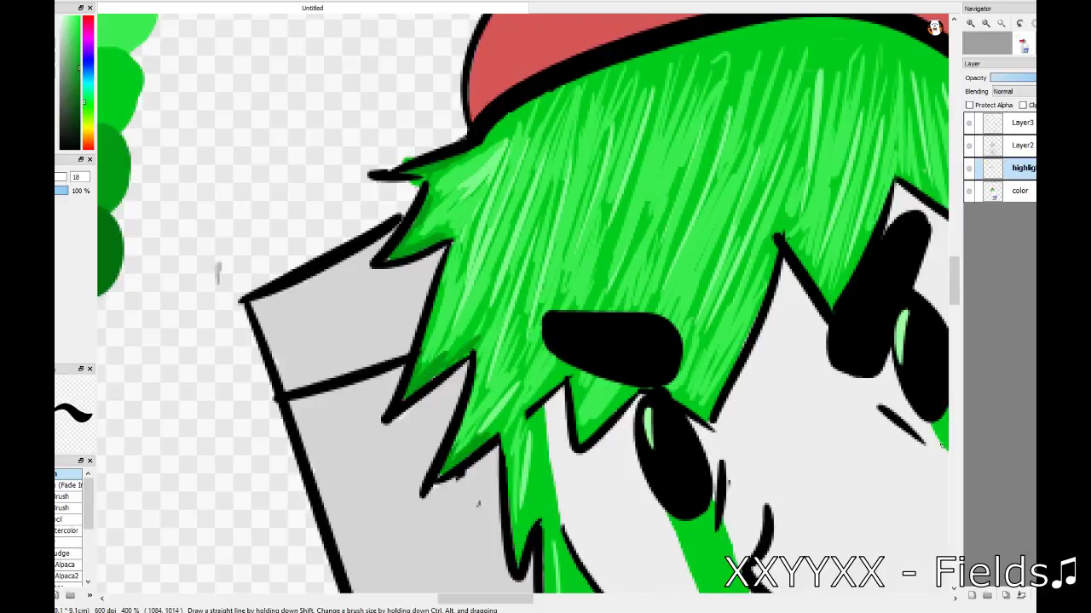
{"action": "scroll", "coordinate": [477, 426], "scroll_direction": "down", "scroll_amount": 2}
{"action": "mouse_move", "coordinate": [510, 305]}
{"action": "left_mouse_down"}
{"action": "mouse_move", "coordinate": [545, 388]}
{"action": "mouse_move", "coordinate": [563, 529]}
{"action": "mouse_move", "coordinate": [575, 458]}
{"action": "mouse_move", "coordinate": [558, 422]}
{"action": "left_mouse_up"}
{"action": "scroll", "coordinate": [545, 341], "scroll_direction": "down", "scroll_amount": 5}
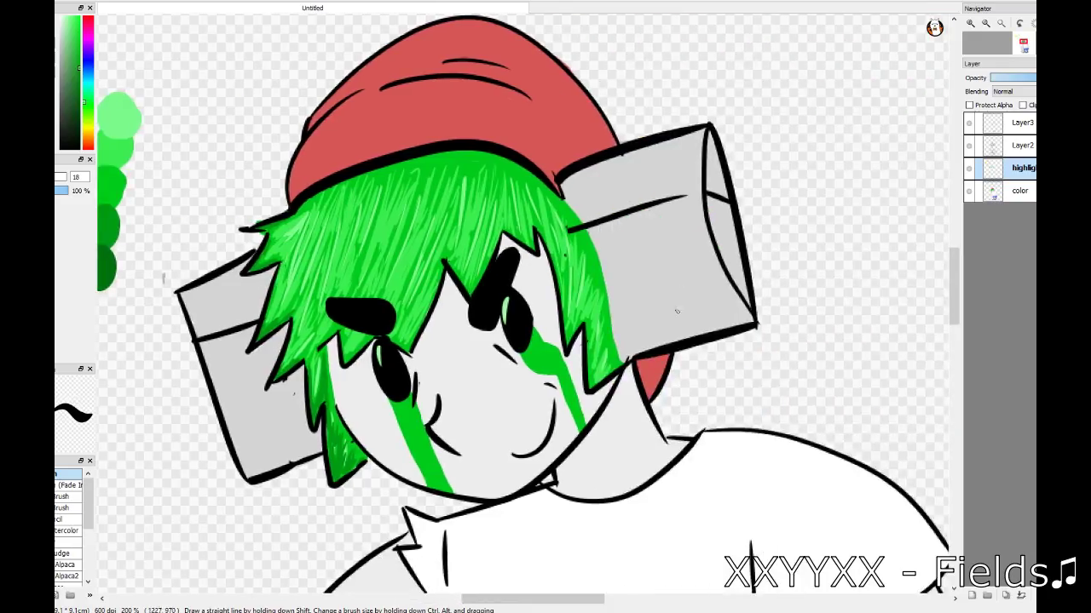
{"action": "scroll", "coordinate": [347, 220], "scroll_direction": "up", "scroll_amount": 5}
- Add dark-green hatching along the right hair strand and a light highlight across the hair top
{"action": "left_click_drag", "start_coordinate": [348, 221], "coordinate": [311, 208]}
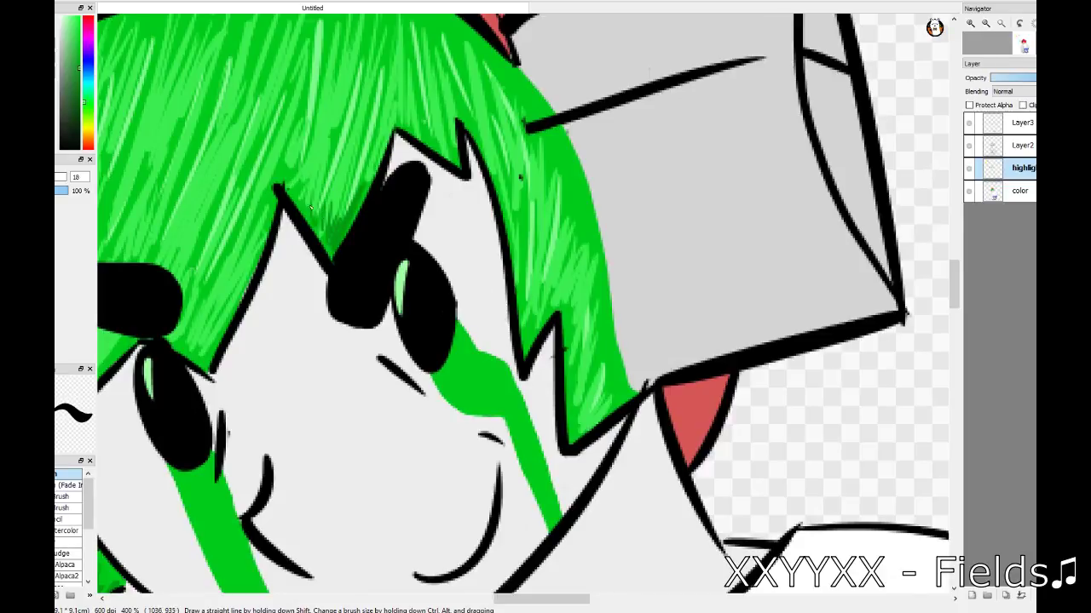
{"action": "left_click_drag", "start_coordinate": [419, 127], "coordinate": [456, 162]}
{"action": "mouse_move", "coordinate": [509, 200]}
{"action": "left_mouse_down"}
{"action": "mouse_move", "coordinate": [545, 354]}
{"action": "mouse_move", "coordinate": [620, 443]}
{"action": "left_mouse_up"}
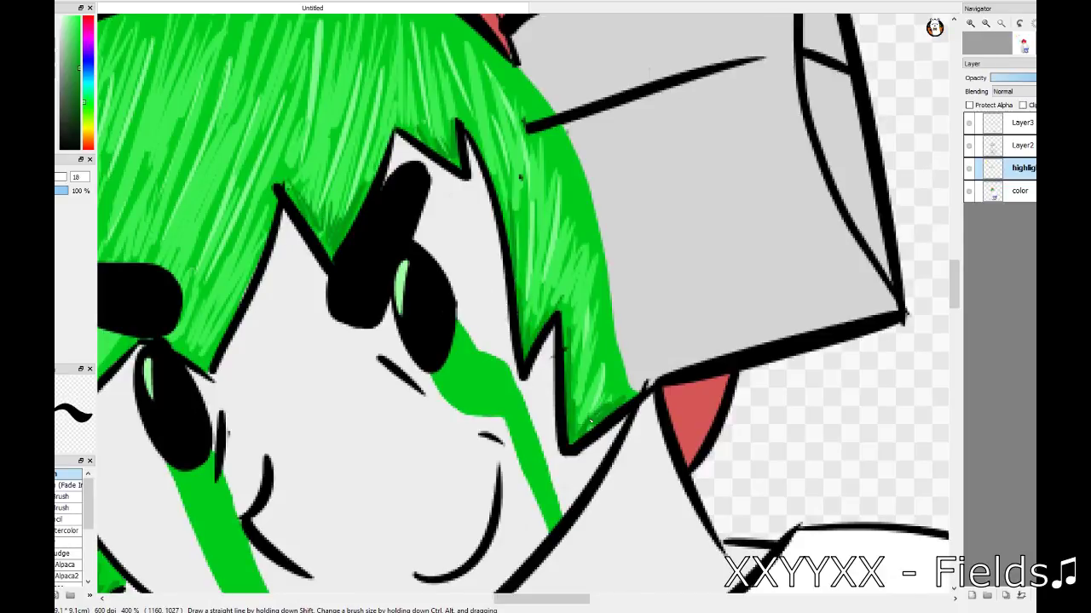
{"action": "left_click_drag", "start_coordinate": [572, 345], "coordinate": [585, 433]}
{"action": "scroll", "coordinate": [581, 564], "scroll_direction": "down", "scroll_amount": 2}
{"action": "scroll", "coordinate": [382, 413], "scroll_direction": "down", "scroll_amount": 1}
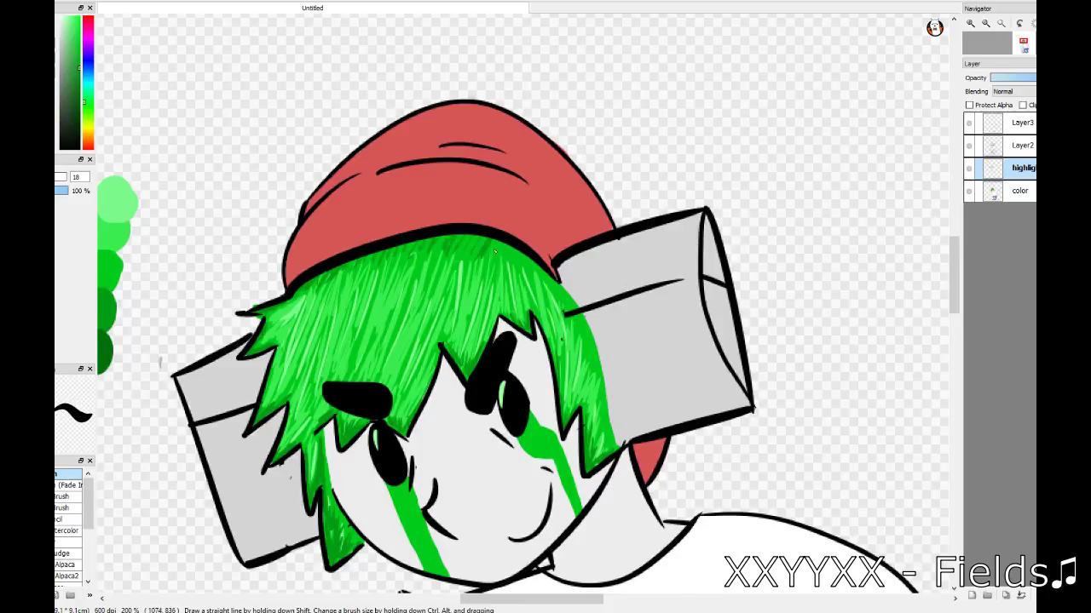
{"action": "scroll", "coordinate": [470, 540], "scroll_direction": "left", "scroll_amount": 1}
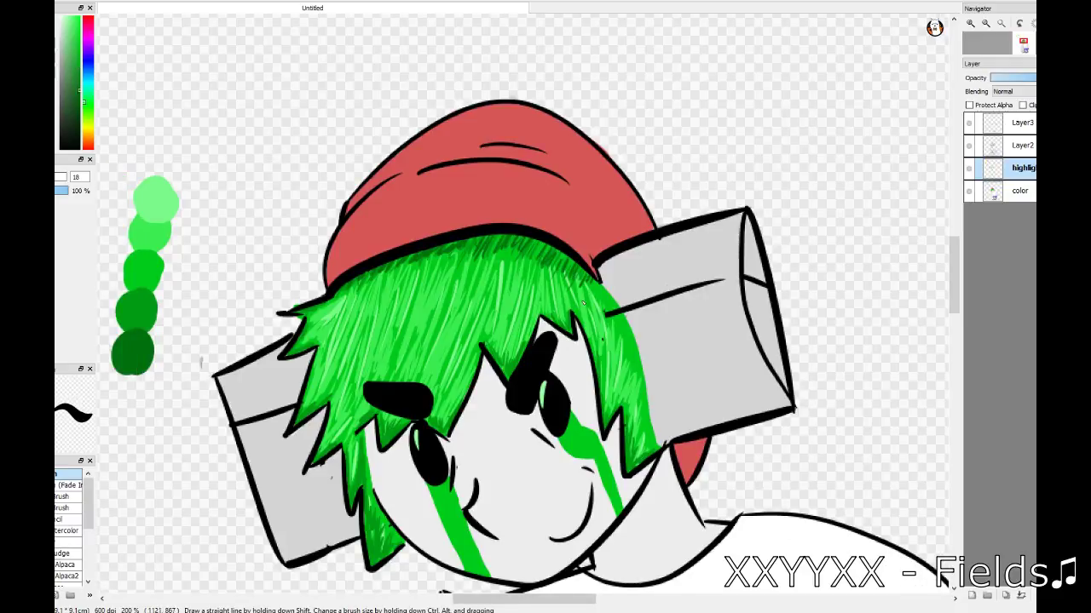
{"action": "left_click_drag", "start_coordinate": [520, 238], "coordinate": [409, 264]}
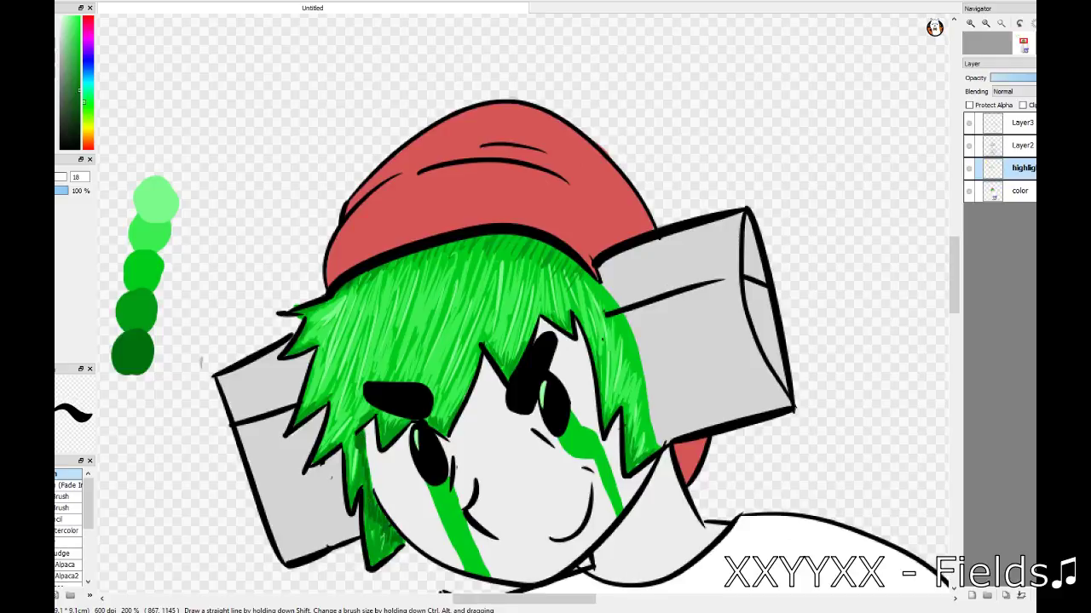
{"action": "scroll", "coordinate": [511, 230], "scroll_direction": "left", "scroll_amount": 3}
- Eyedrop a light neutral colour and dab light and darker grey swatches
{"action": "scroll", "coordinate": [357, 319], "scroll_direction": "down", "scroll_amount": 2}
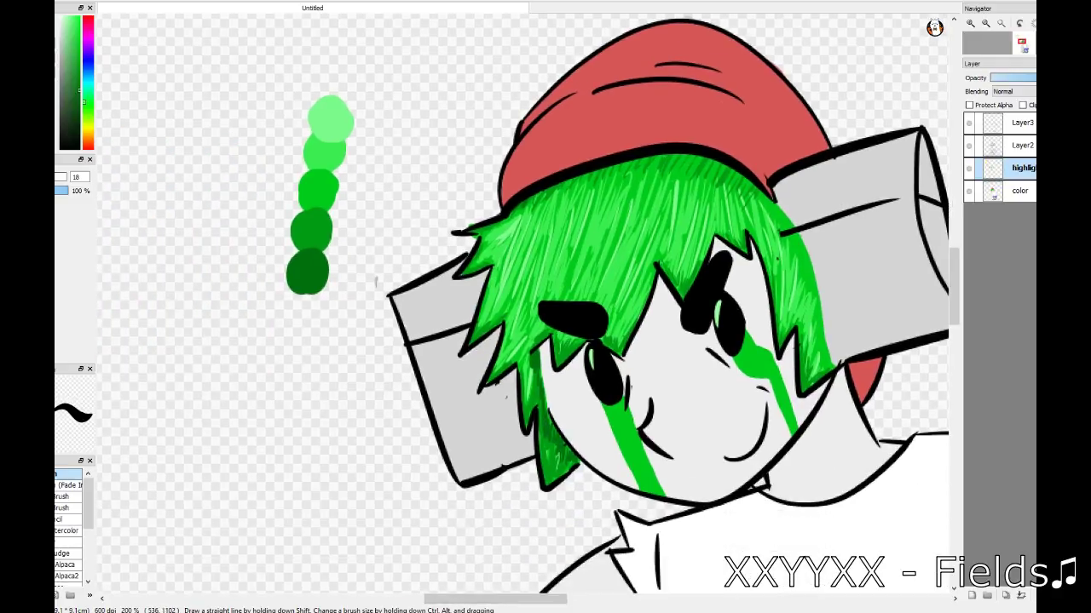
{"action": "left_click", "coordinate": [356, 323], "text": "alt"}
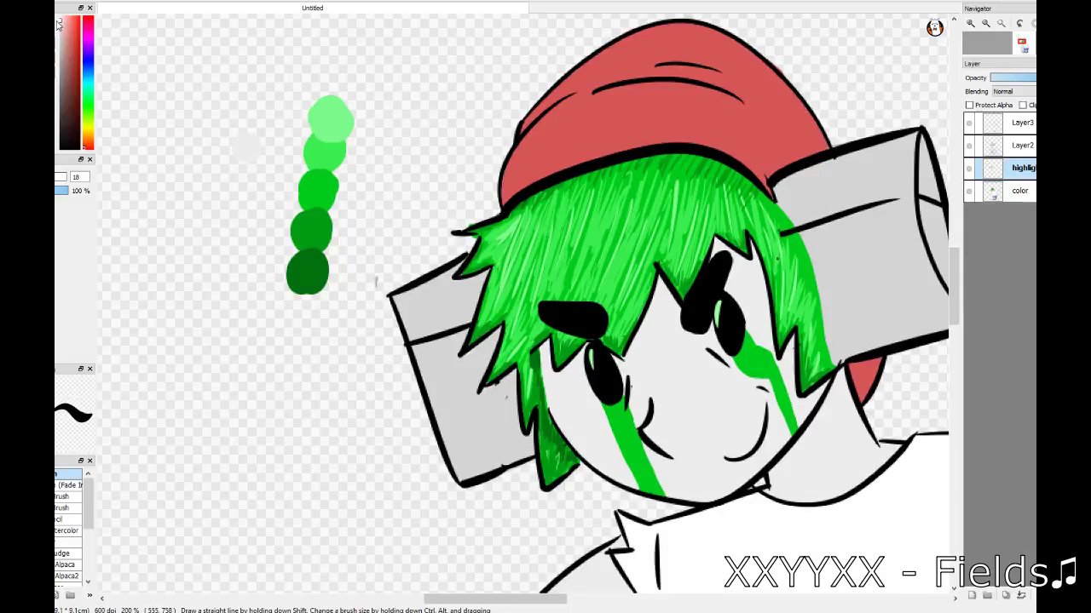
{"action": "left_click", "coordinate": [239, 173]}
{"action": "left_click", "coordinate": [229, 197]}
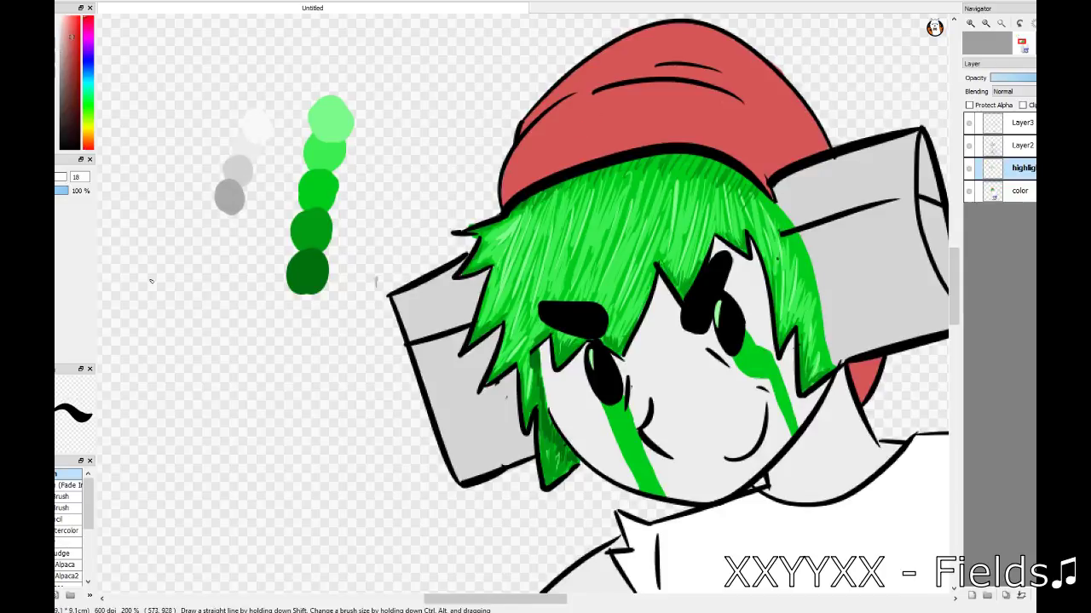
- Dab a column of four red swatches, from red down to the darkest red
{"action": "left_click", "coordinate": [243, 342]}
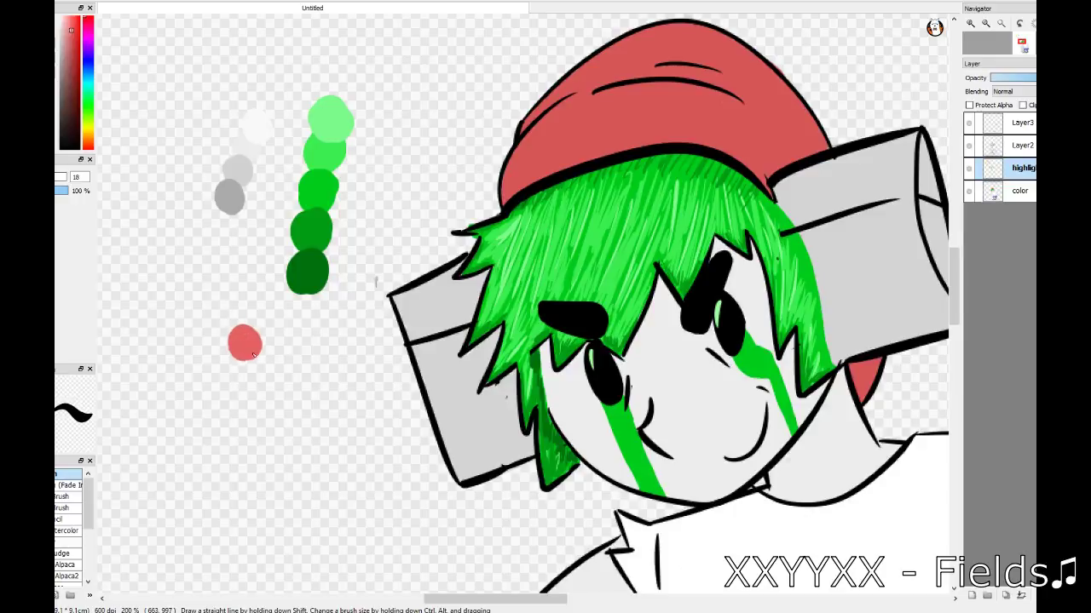
{"action": "left_click", "coordinate": [244, 343]}
{"action": "left_click", "coordinate": [244, 375]}
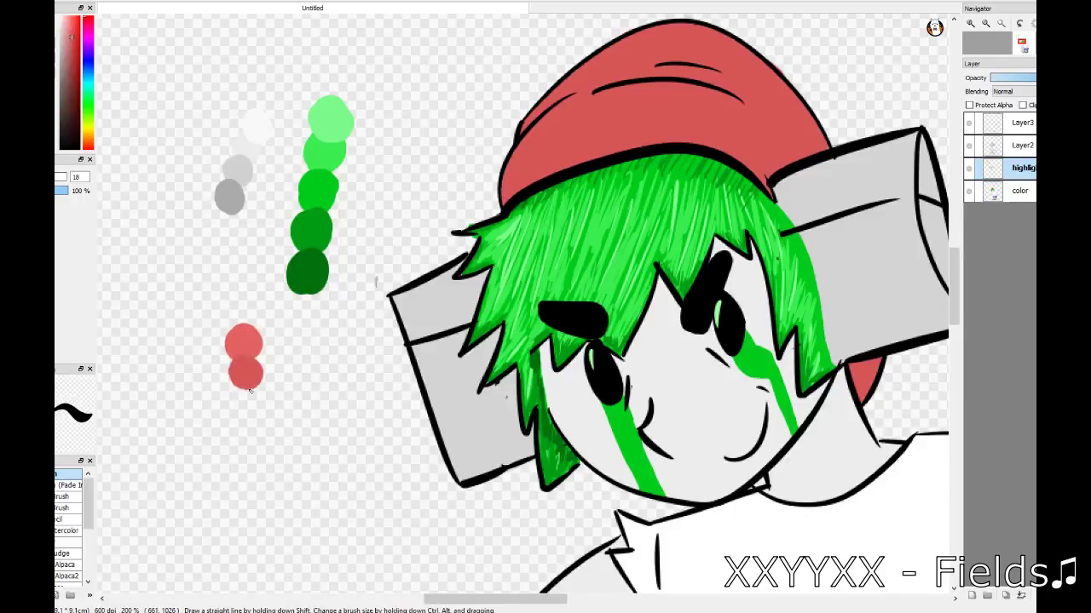
{"action": "left_click", "coordinate": [70, 49]}
{"action": "left_click", "coordinate": [244, 408]}
{"action": "left_click", "coordinate": [71, 76]}
{"action": "left_click", "coordinate": [246, 441]}
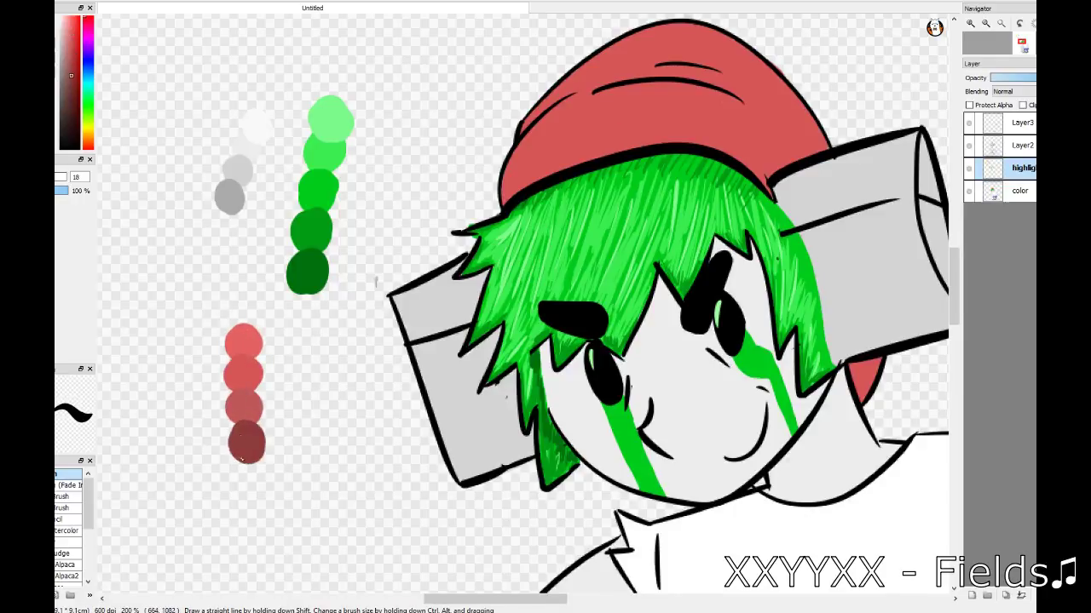
{"action": "left_click_drag", "start_coordinate": [455, 599], "coordinate": [452, 605]}
- Make the brush much thinner and zoom out to see more of the figure
{"action": "scroll", "coordinate": [545, 341], "scroll_direction": "down", "scroll_amount": 3}
{"action": "scroll", "coordinate": [545, 341], "scroll_direction": "down", "scroll_amount": 5}
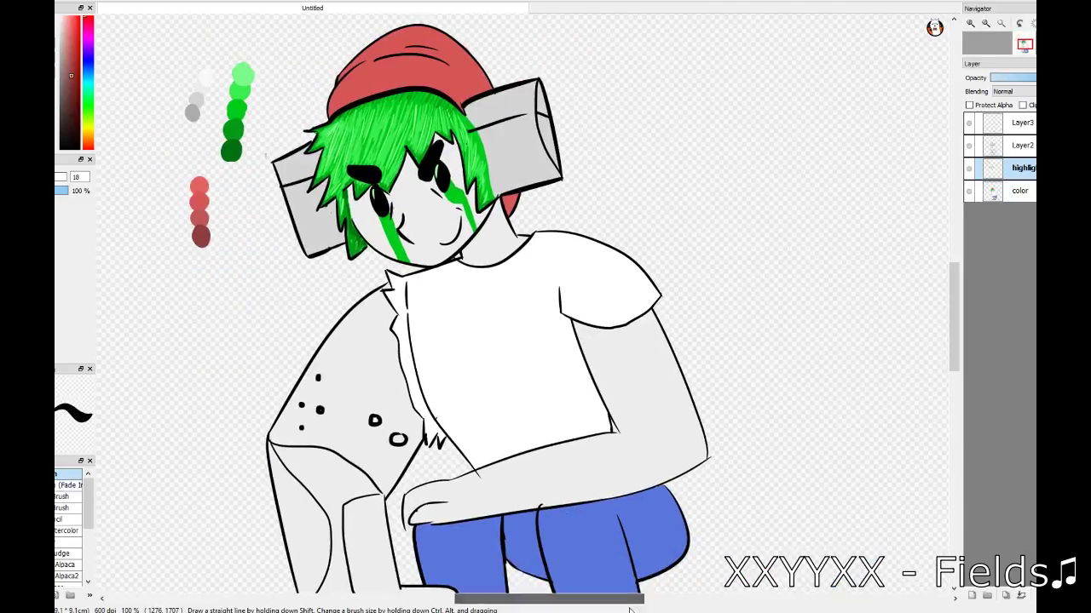
{"action": "scroll", "coordinate": [944, 253], "scroll_direction": "up", "scroll_amount": 3}
{"action": "scroll", "coordinate": [944, 253], "scroll_direction": "up", "scroll_amount": 3}
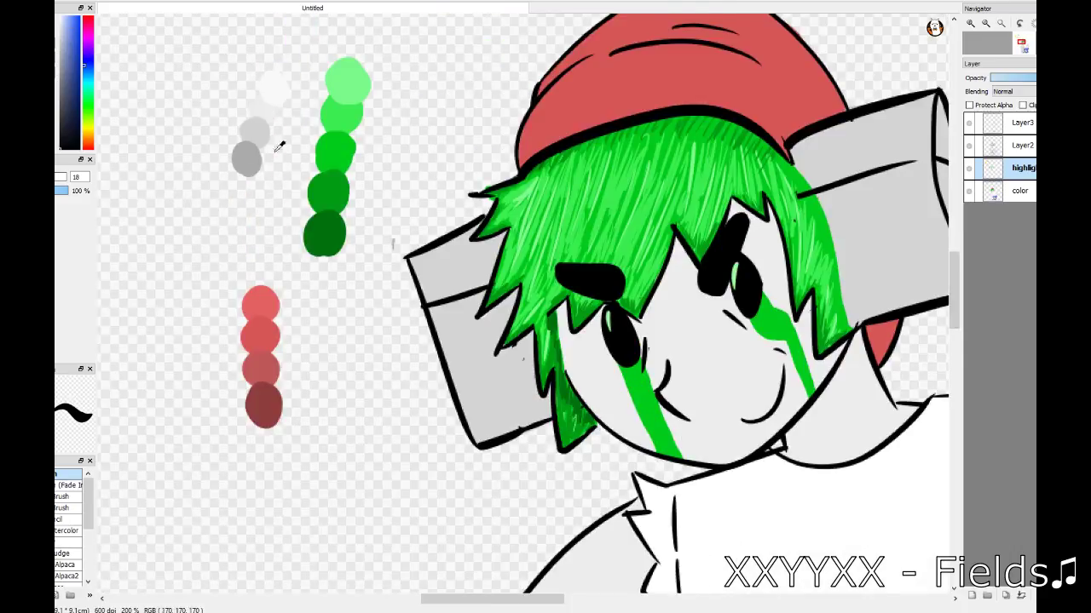
{"action": "key", "text": "bracketleft"}
{"action": "key", "text": "bracketleft"}
{"action": "key", "text": "bracketleft"}
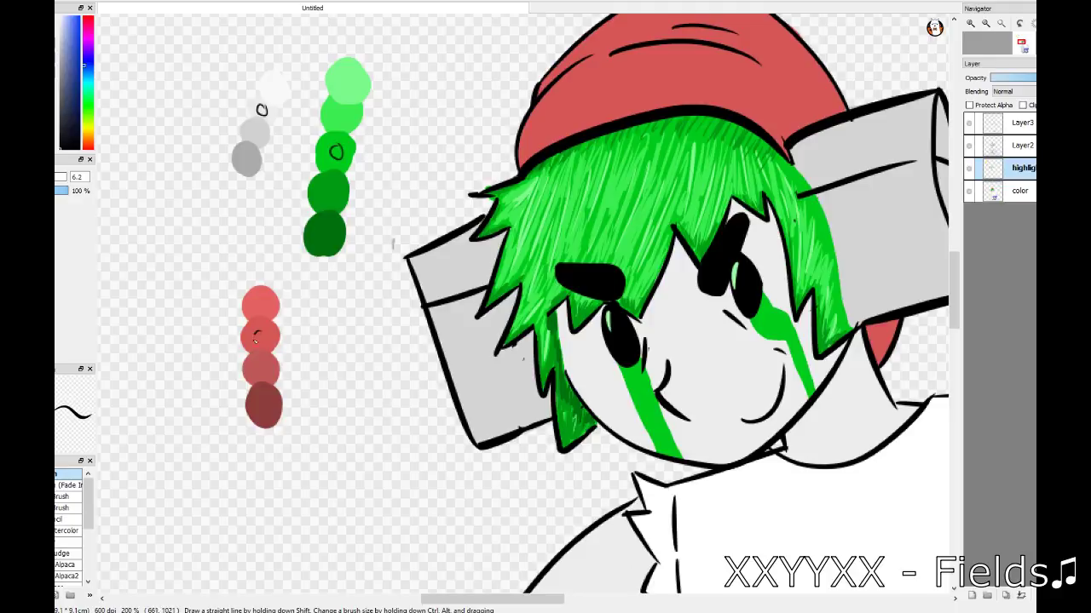
{"action": "key", "text": "minus"}
- Paint a blue swatch dab beside the reds and a darker blue dab below it
{"action": "scroll", "coordinate": [720, 392], "scroll_direction": "down", "scroll_amount": 3}
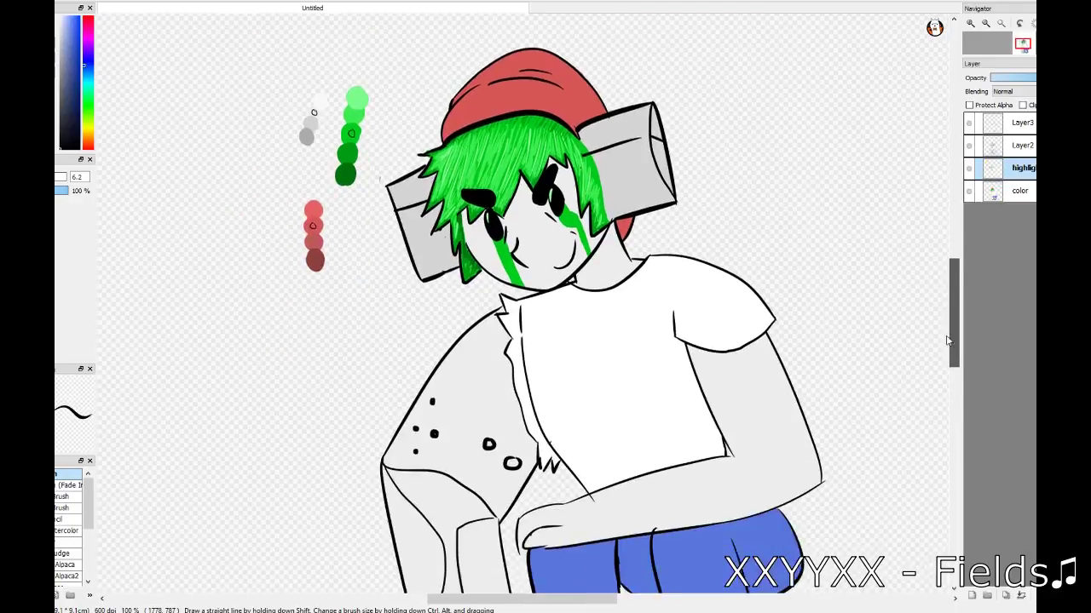
{"action": "scroll", "coordinate": [720, 392], "scroll_direction": "down", "scroll_amount": 3}
{"action": "scroll", "coordinate": [720, 392], "scroll_direction": "up", "scroll_amount": 6}
{"action": "scroll", "coordinate": [374, 371], "scroll_direction": "up", "scroll_amount": 2}
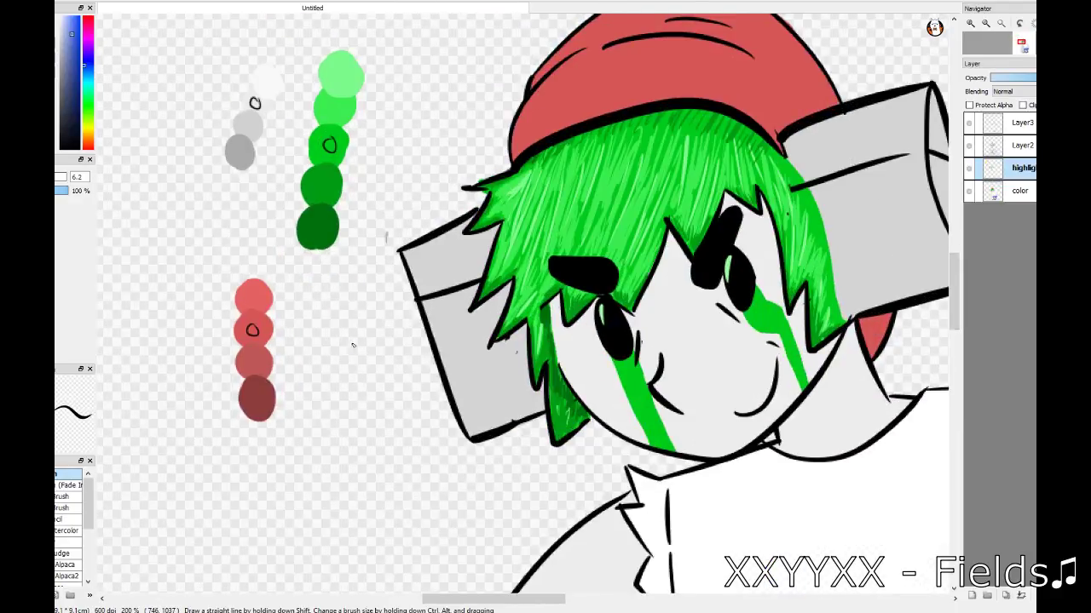
{"action": "left_click_drag", "start_coordinate": [353, 346], "coordinate": [363, 317]}
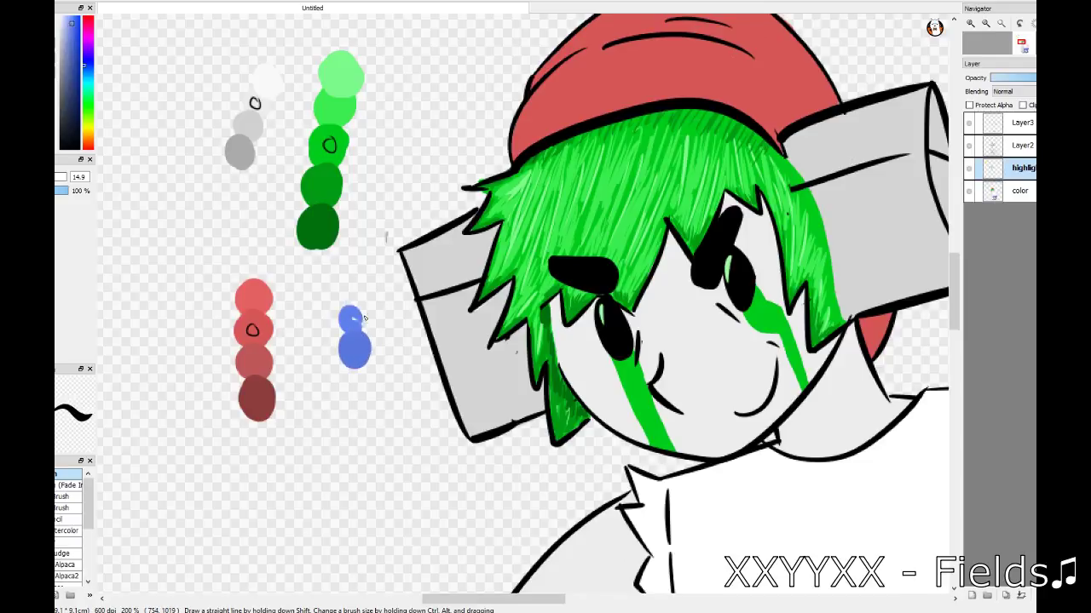
{"action": "left_click", "coordinate": [353, 316]}
{"action": "left_click_drag", "start_coordinate": [71, 35], "coordinate": [73, 51]}
- Fill out the darker blue swatch dabs and circle the second blue swatch
{"action": "left_click_drag", "start_coordinate": [356, 371], "coordinate": [364, 419]}
{"action": "left_click", "coordinate": [71, 73]}
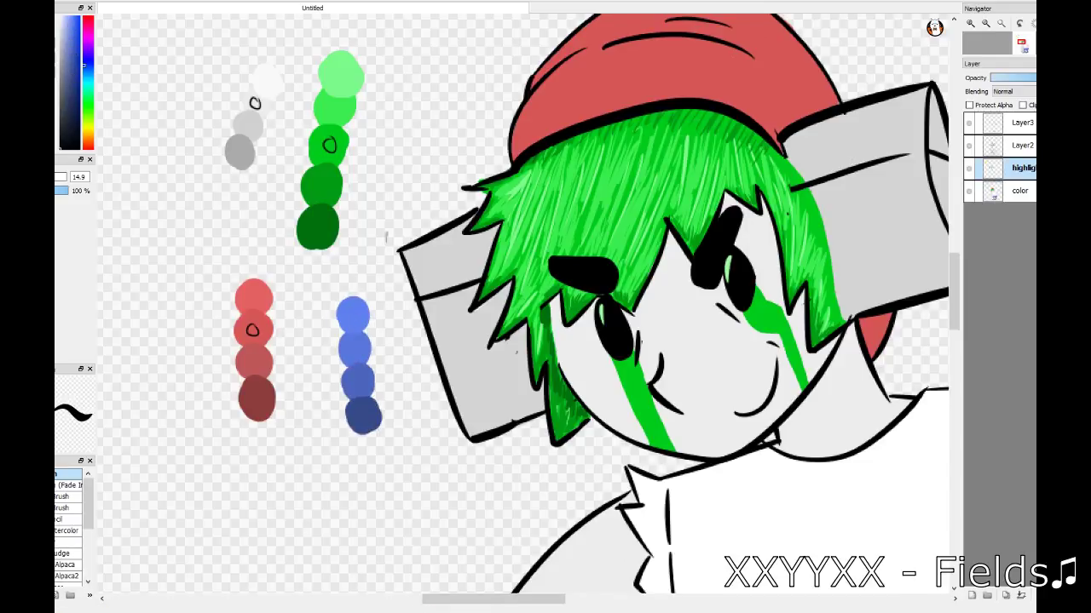
{"action": "left_click_drag", "start_coordinate": [353, 340], "coordinate": [351, 341]}
{"action": "scroll", "coordinate": [246, 343], "scroll_direction": "down", "scroll_amount": 2}
{"action": "scroll", "coordinate": [246, 343], "scroll_direction": "down", "scroll_amount": 2}
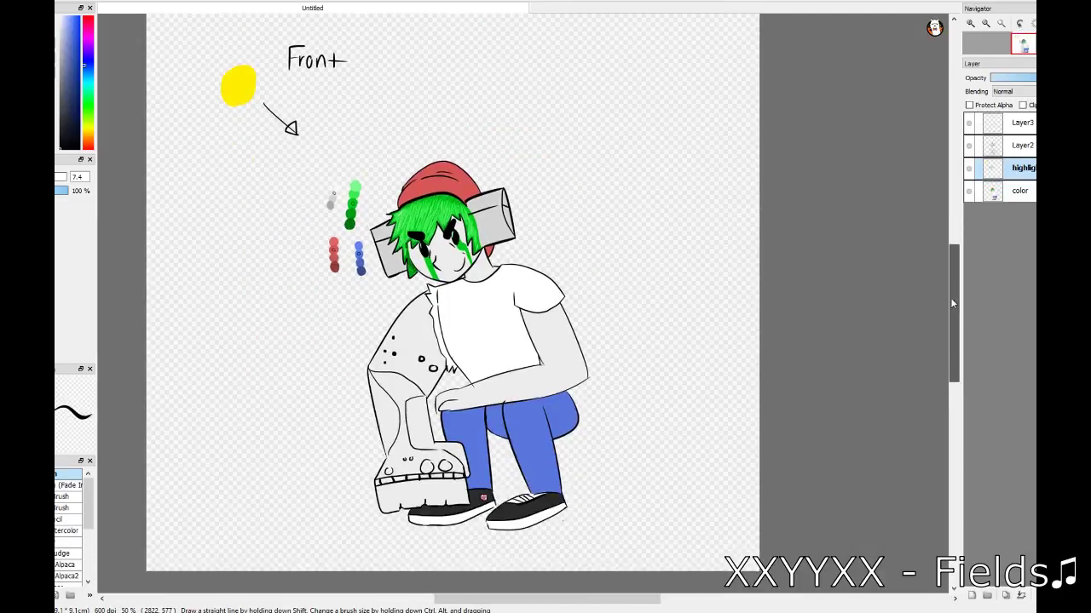
{"action": "scroll", "coordinate": [222, 336], "scroll_direction": "up", "scroll_amount": 4}
{"action": "scroll", "coordinate": [211, 335], "scroll_direction": "down", "scroll_amount": 1}
- Eyedrop the swatch red and shade darker along the beanie's fold line and brim band
{"action": "left_click", "coordinate": [211, 334], "text": "alt"}
{"action": "scroll", "coordinate": [346, 196], "scroll_direction": "up", "scroll_amount": 5}
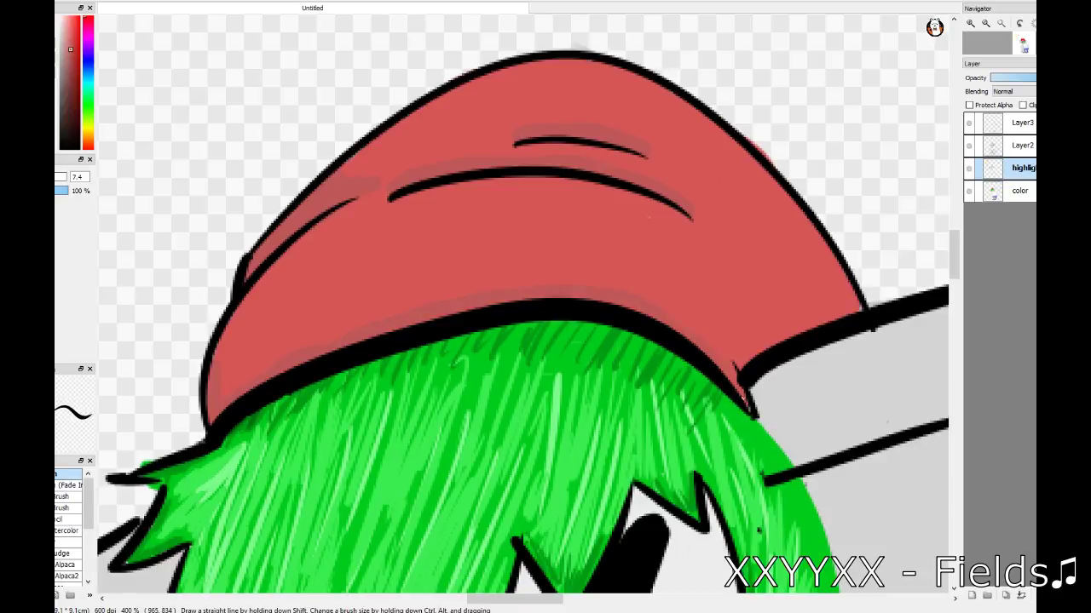
{"action": "scroll", "coordinate": [653, 438], "scroll_direction": "down", "scroll_amount": 2}
{"action": "scroll", "coordinate": [653, 437], "scroll_direction": "down", "scroll_amount": 2}
{"action": "scroll", "coordinate": [654, 438], "scroll_direction": "up", "scroll_amount": 2}
{"action": "scroll", "coordinate": [653, 438], "scroll_direction": "up", "scroll_amount": 2}
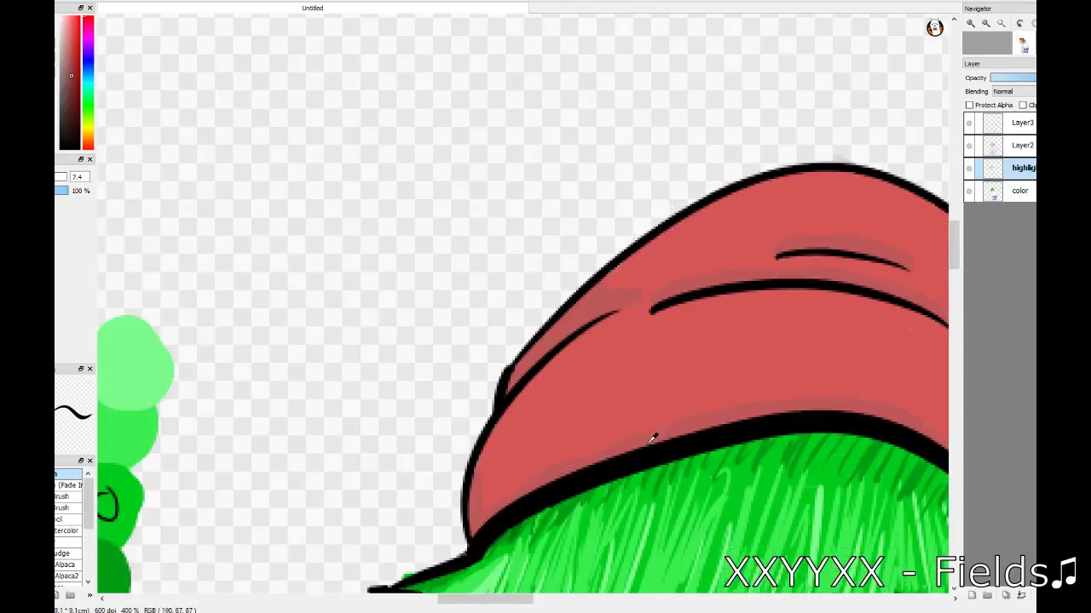
{"action": "scroll", "coordinate": [654, 438], "scroll_direction": "right", "scroll_amount": 5}
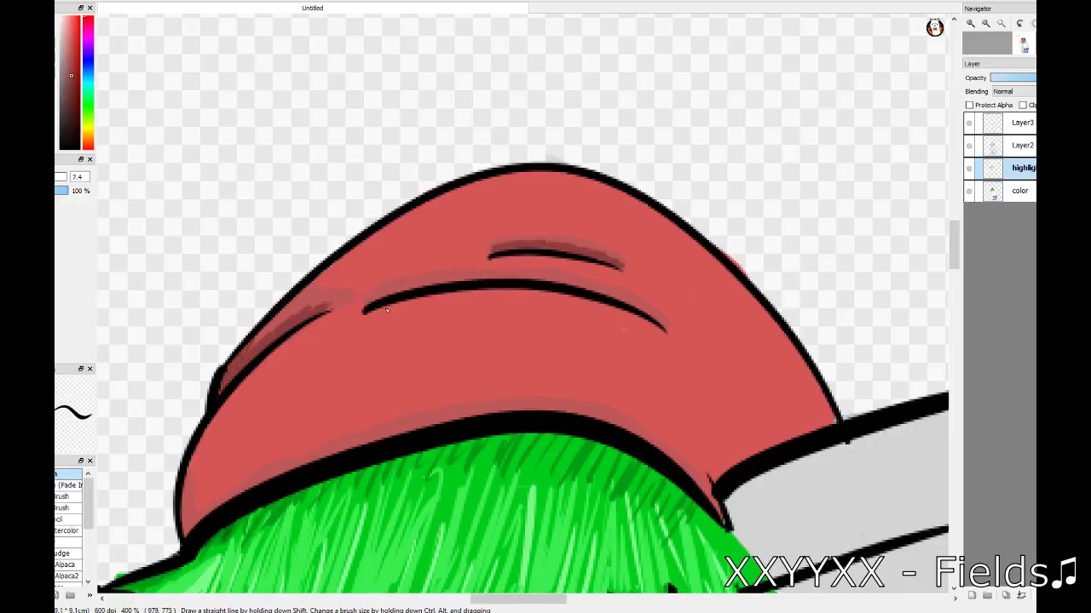
{"action": "mouse_move", "coordinate": [417, 283]}
{"action": "left_mouse_down"}
{"action": "mouse_move", "coordinate": [584, 288]}
{"action": "mouse_move", "coordinate": [647, 316]}
{"action": "left_mouse_up"}
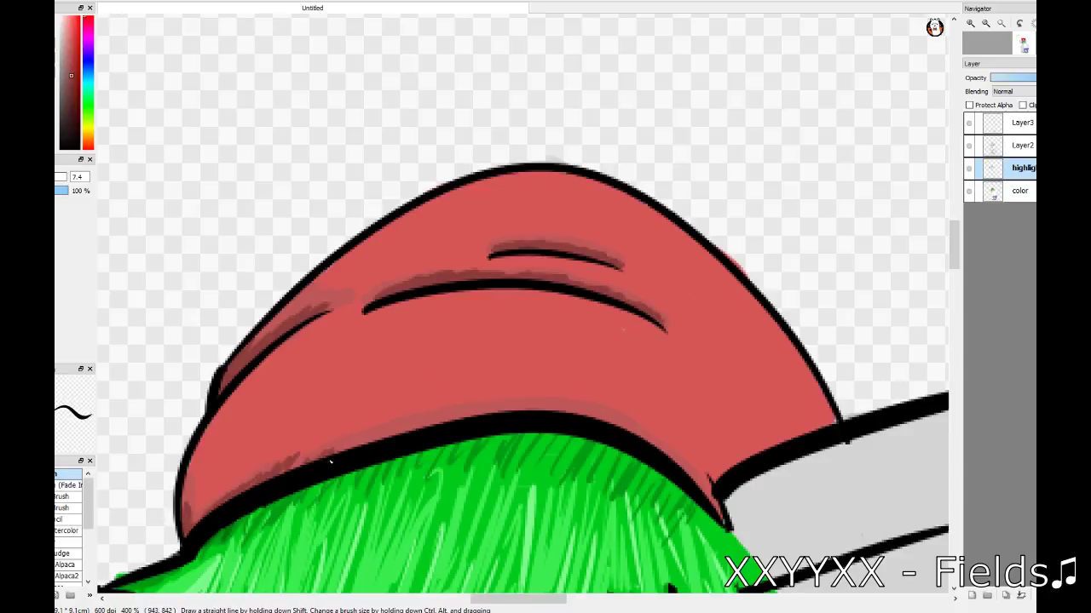
{"action": "mouse_move", "coordinate": [330, 461]}
{"action": "left_mouse_down"}
{"action": "mouse_move", "coordinate": [460, 419]}
{"action": "mouse_move", "coordinate": [580, 416]}
{"action": "left_mouse_up"}
- Paint a wide white highlight along the grey block's edge
{"action": "scroll", "coordinate": [678, 470], "scroll_direction": "down", "scroll_amount": 5}
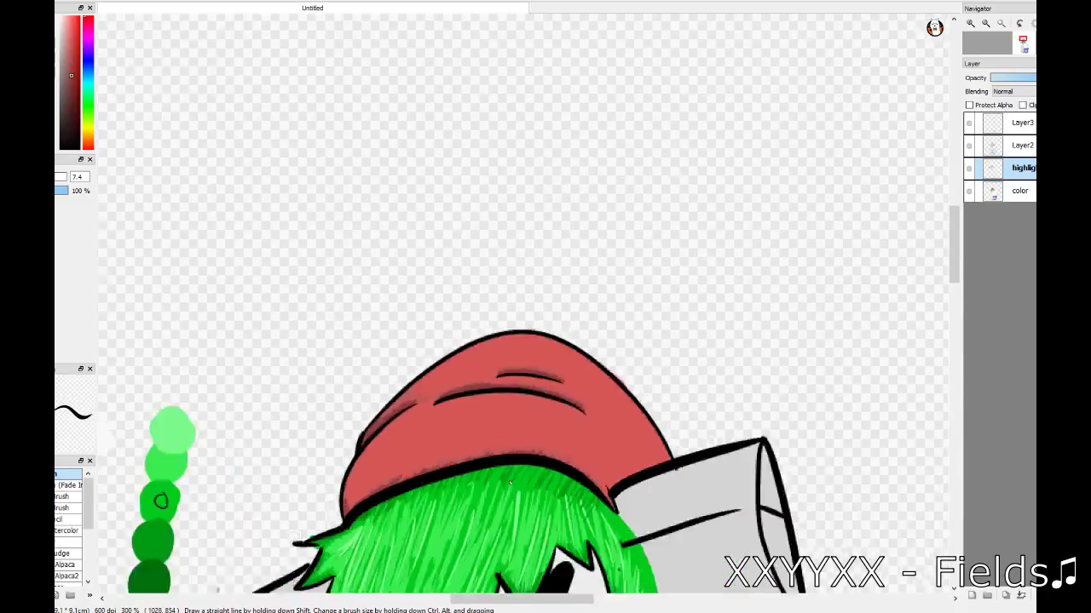
{"action": "scroll", "coordinate": [315, 260], "scroll_direction": "up", "scroll_amount": 2}
{"action": "scroll", "coordinate": [315, 259], "scroll_direction": "up", "scroll_amount": 1}
{"action": "scroll", "coordinate": [315, 260], "scroll_direction": "up", "scroll_amount": 1}
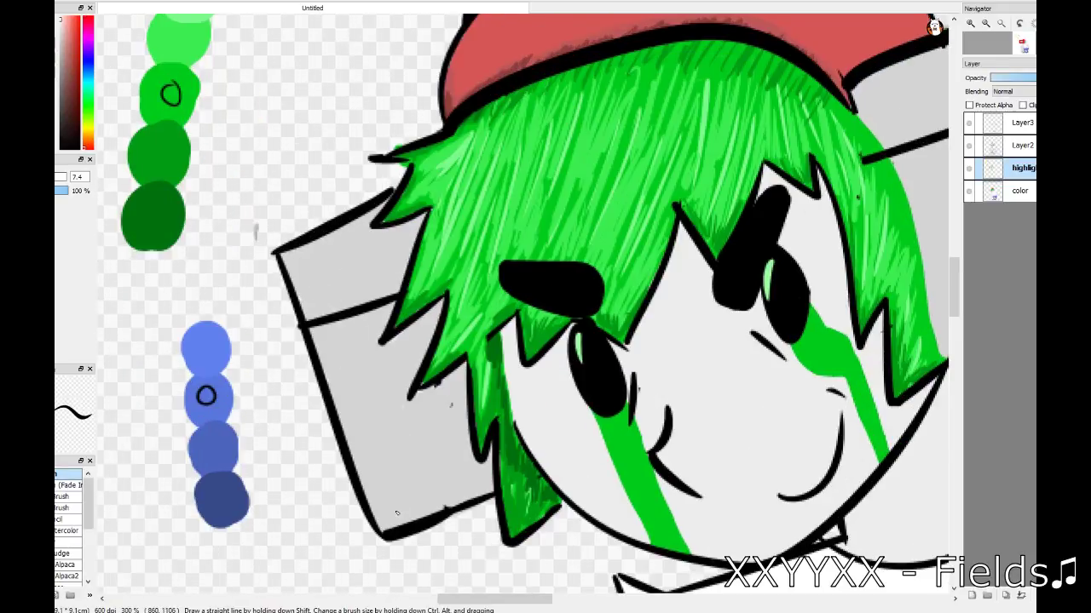
{"action": "mouse_move", "coordinate": [390, 511]}
{"action": "left_mouse_down"}
{"action": "mouse_move", "coordinate": [300, 272]}
{"action": "mouse_move", "coordinate": [401, 511]}
{"action": "left_mouse_up"}
{"action": "left_click_drag", "start_coordinate": [303, 294], "coordinate": [384, 451]}
{"action": "mouse_move", "coordinate": [366, 405]}
{"action": "left_mouse_down"}
{"action": "mouse_move", "coordinate": [394, 499]}
{"action": "mouse_move", "coordinate": [307, 283]}
{"action": "mouse_move", "coordinate": [392, 243]}
{"action": "left_mouse_up"}
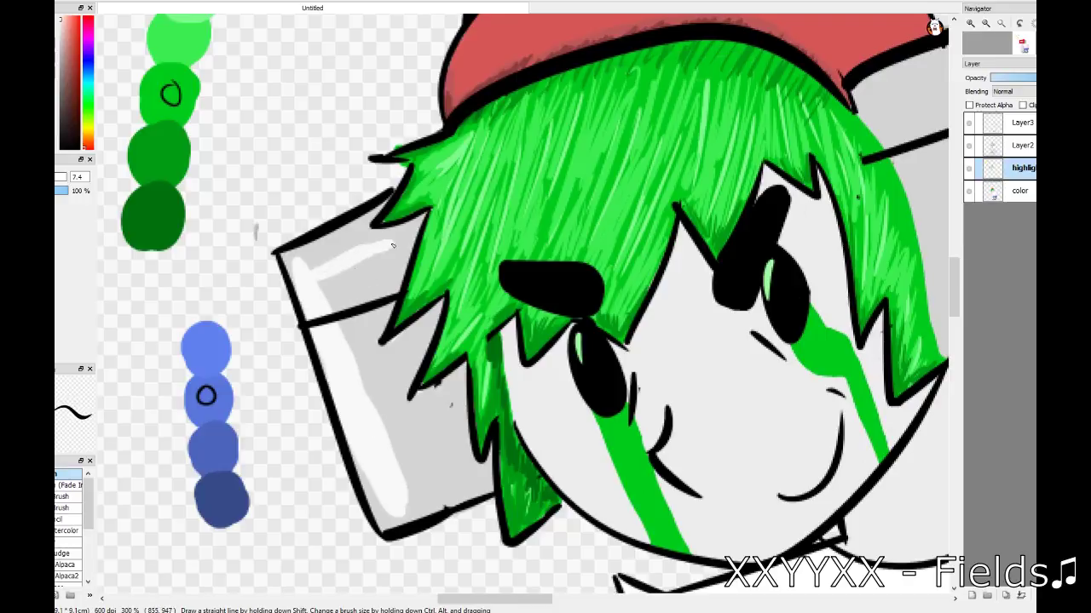
- Lighten the upper grey block near the hair and add diagonal grey shading down it
{"action": "left_click_drag", "start_coordinate": [324, 256], "coordinate": [396, 302]}
{"action": "left_click_drag", "start_coordinate": [387, 264], "coordinate": [350, 340]}
{"action": "mouse_move", "coordinate": [324, 290]}
{"action": "left_mouse_down"}
{"action": "mouse_move", "coordinate": [372, 246]}
{"action": "mouse_move", "coordinate": [349, 340]}
{"action": "left_mouse_up"}
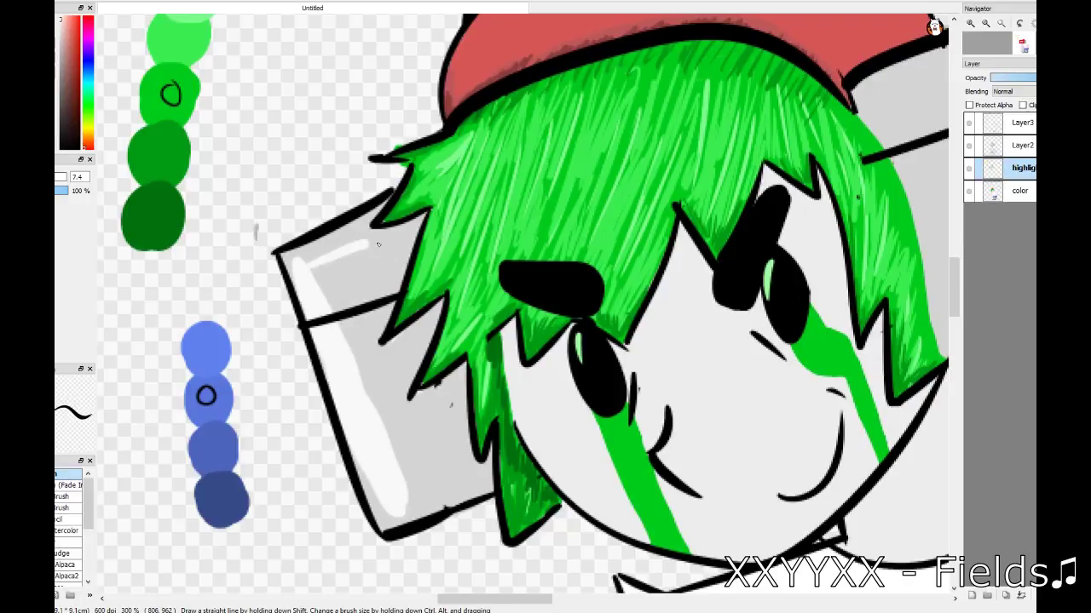
{"action": "left_click_drag", "start_coordinate": [388, 247], "coordinate": [358, 357]}
{"action": "mouse_move", "coordinate": [340, 281]}
{"action": "left_mouse_down"}
{"action": "mouse_move", "coordinate": [372, 272]}
{"action": "mouse_move", "coordinate": [345, 341]}
{"action": "left_mouse_up"}
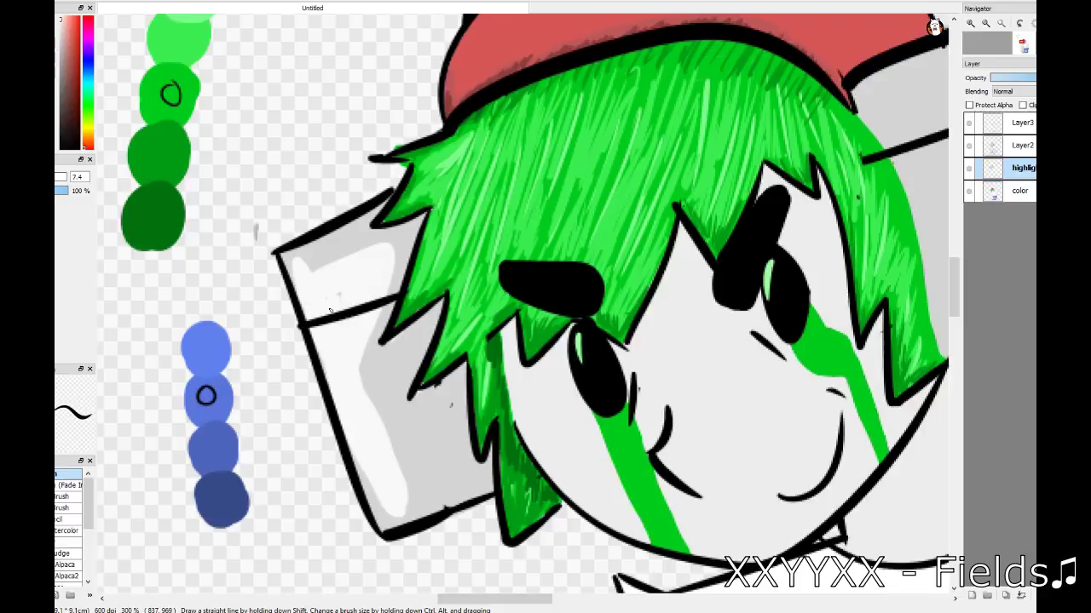
{"action": "mouse_move", "coordinate": [405, 358]}
{"action": "left_mouse_down"}
{"action": "mouse_move", "coordinate": [374, 426]}
{"action": "mouse_move", "coordinate": [385, 382]}
{"action": "mouse_move", "coordinate": [426, 451]}
{"action": "left_mouse_up"}
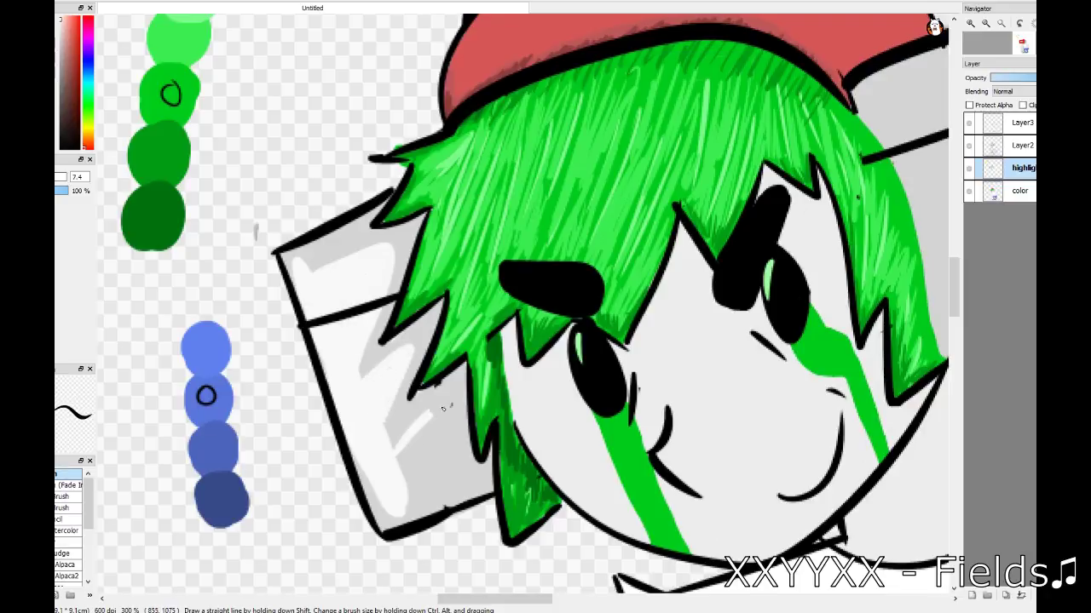
{"action": "left_click_drag", "start_coordinate": [443, 405], "coordinate": [414, 437]}
- Darken the hair edge with strokes along its lower side
{"action": "scroll", "coordinate": [528, 307], "scroll_direction": "down", "scroll_amount": 2}
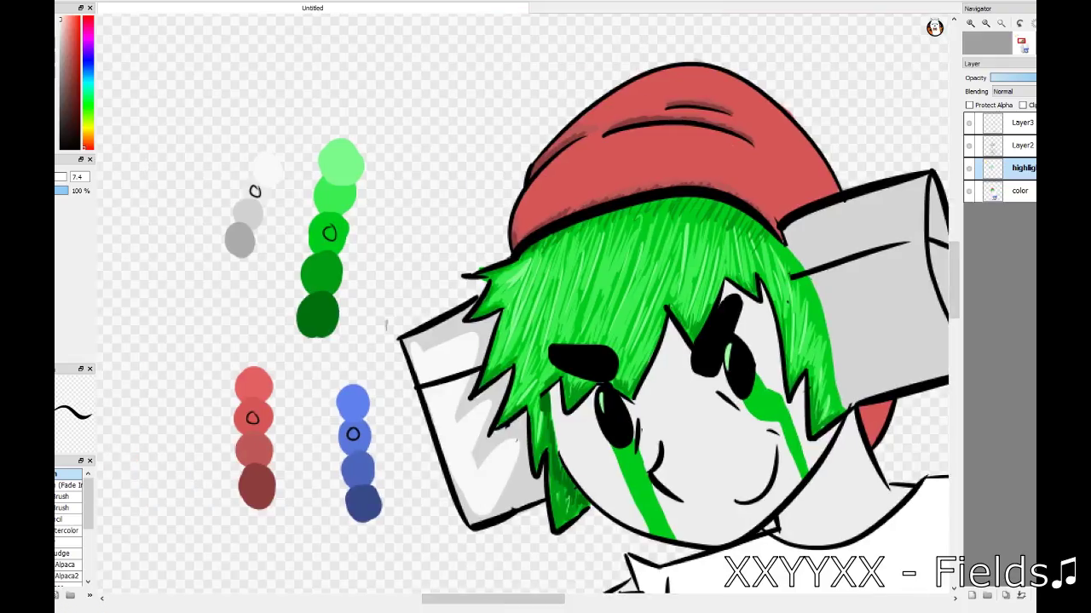
{"action": "scroll", "coordinate": [516, 459], "scroll_direction": "up", "scroll_amount": 1}
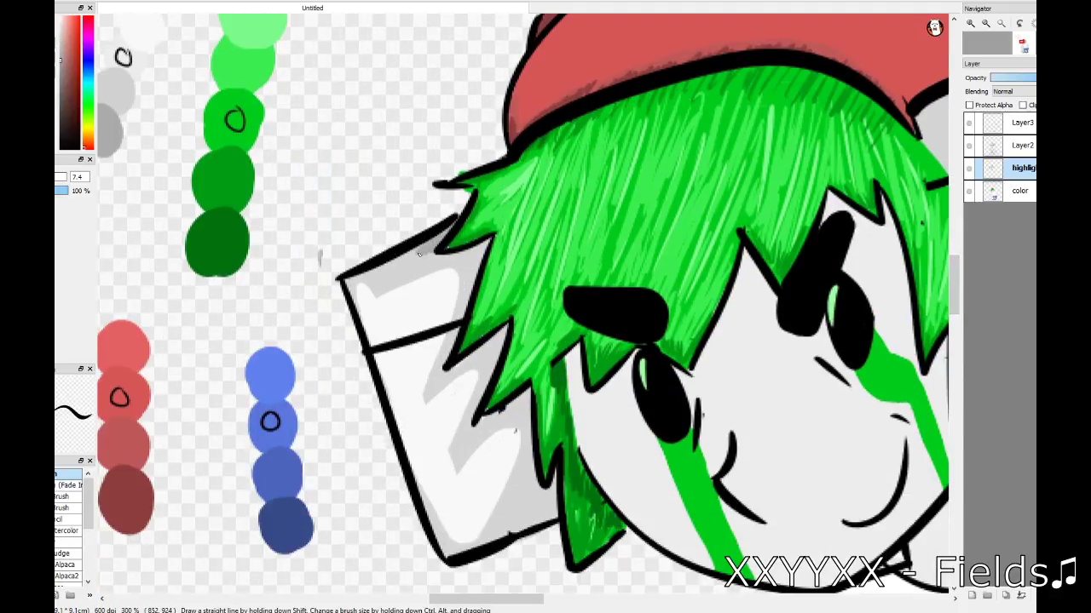
{"action": "left_click_drag", "start_coordinate": [477, 270], "coordinate": [461, 318]}
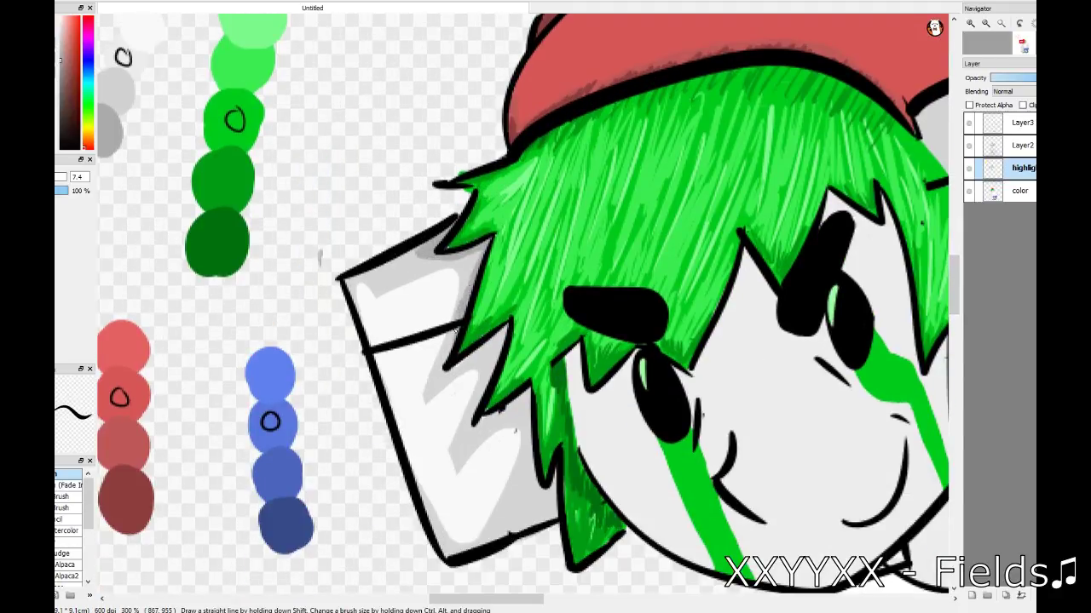
{"action": "left_click_drag", "start_coordinate": [440, 380], "coordinate": [470, 358]}
{"action": "mouse_move", "coordinate": [508, 325]}
{"action": "left_mouse_down"}
{"action": "mouse_move", "coordinate": [465, 363]}
{"action": "mouse_move", "coordinate": [475, 412]}
{"action": "mouse_move", "coordinate": [460, 442]}
{"action": "left_mouse_up"}
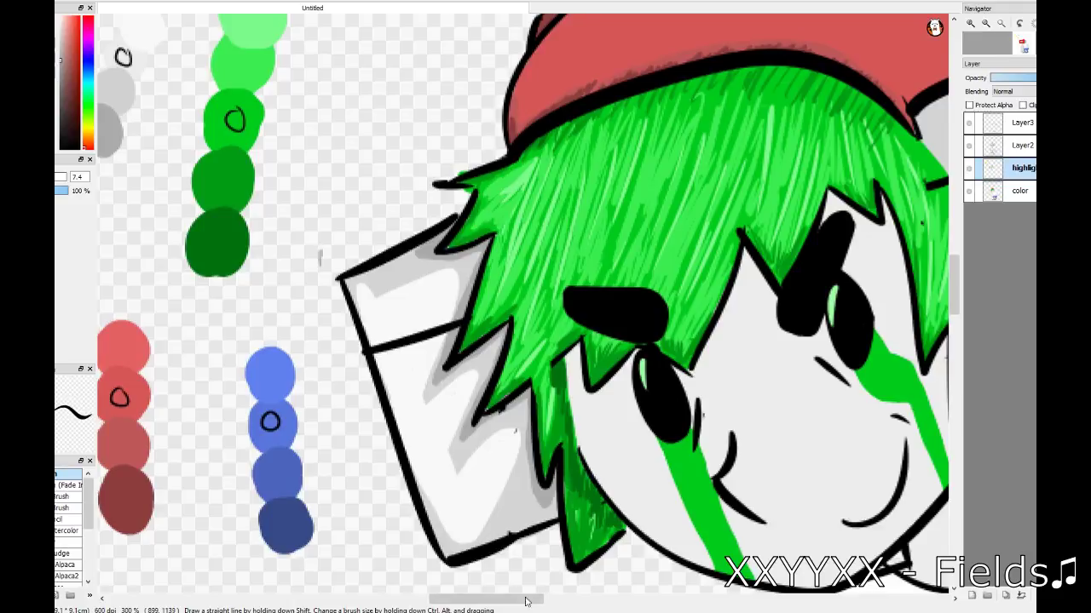
{"action": "left_click_drag", "start_coordinate": [526, 602], "coordinate": [543, 602]}
- Thicken the sleeve's bottom outline and shade a darker strip inside the box's side face
{"action": "left_click_drag", "start_coordinate": [350, 550], "coordinate": [436, 504]}
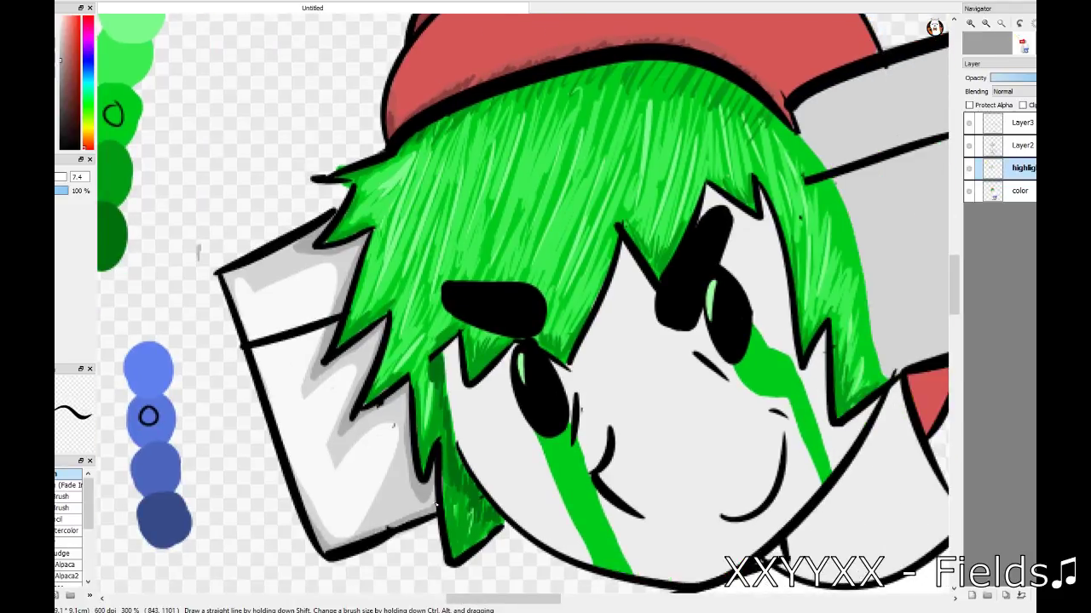
{"action": "left_click_drag", "start_coordinate": [502, 599], "coordinate": [569, 599]}
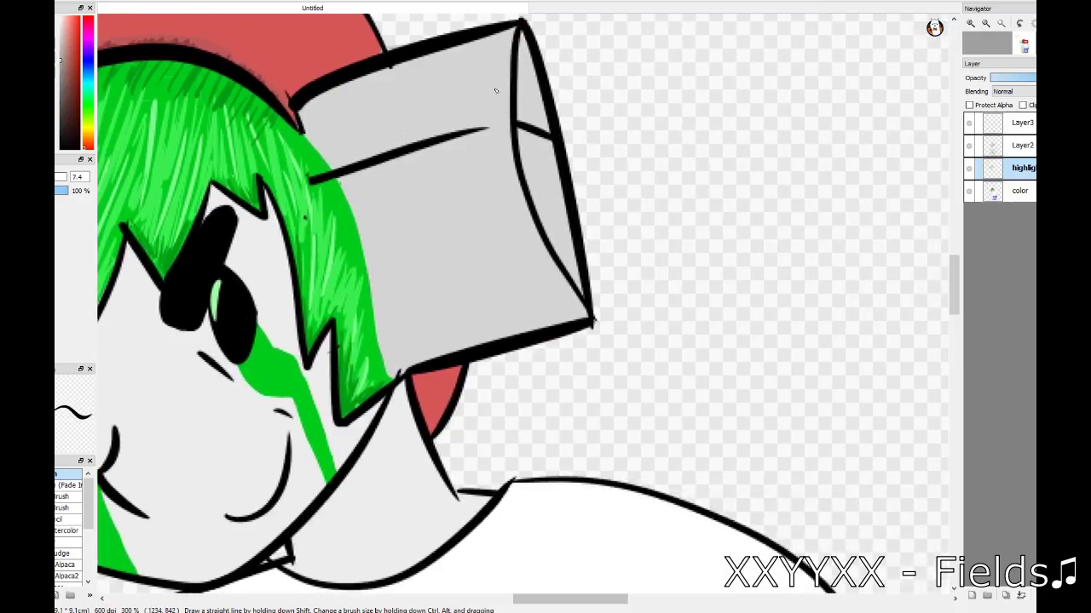
{"action": "left_click_drag", "start_coordinate": [523, 46], "coordinate": [584, 294]}
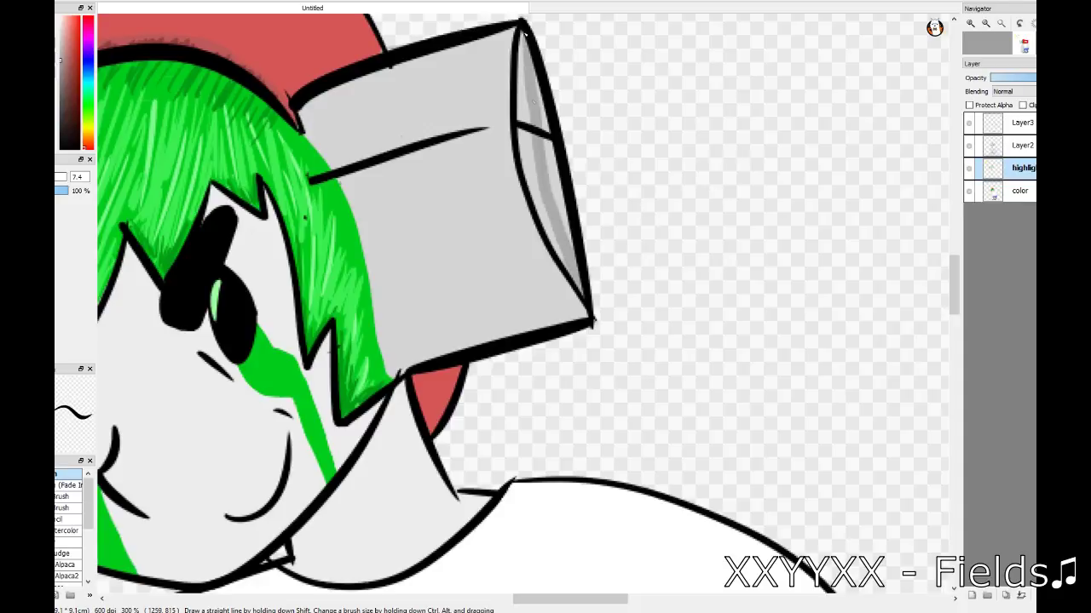
{"action": "left_click_drag", "start_coordinate": [559, 245], "coordinate": [529, 143]}
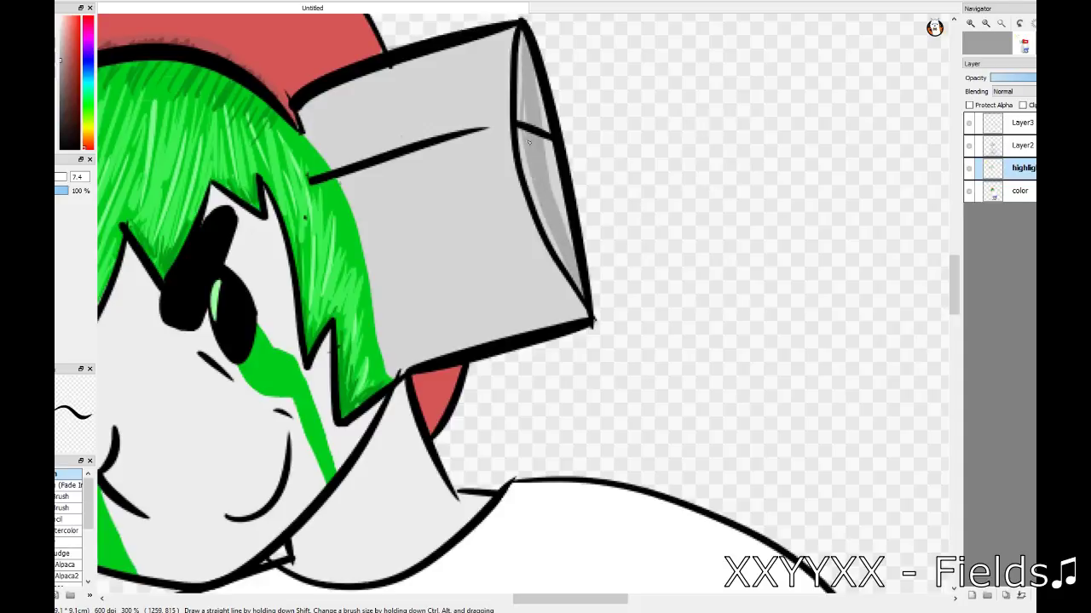
{"action": "left_click_drag", "start_coordinate": [559, 244], "coordinate": [530, 142]}
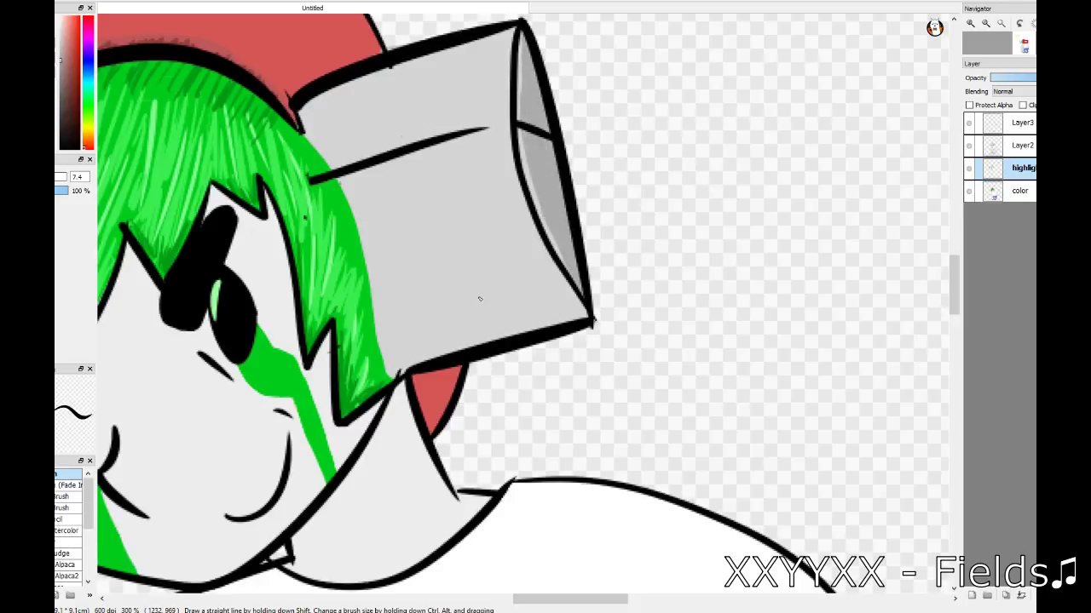
{"action": "scroll", "coordinate": [480, 298], "scroll_direction": "down", "scroll_amount": 1}
{"action": "scroll", "coordinate": [581, 212], "scroll_direction": "up", "scroll_amount": 1}
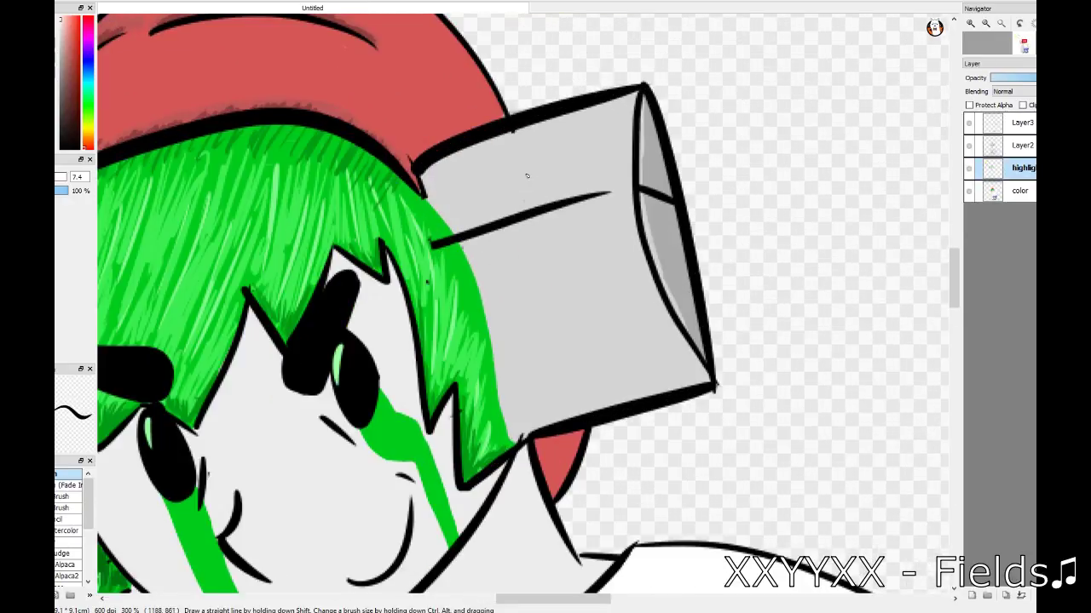
- Paint white highlights over the box's front face, brightening its top and upper-left edges
{"action": "mouse_move", "coordinate": [520, 420]}
{"action": "left_mouse_down"}
{"action": "mouse_move", "coordinate": [620, 138]}
{"action": "mouse_move", "coordinate": [635, 266]}
{"action": "mouse_move", "coordinate": [545, 412]}
{"action": "mouse_move", "coordinate": [518, 423]}
{"action": "mouse_move", "coordinate": [507, 353]}
{"action": "left_mouse_up"}
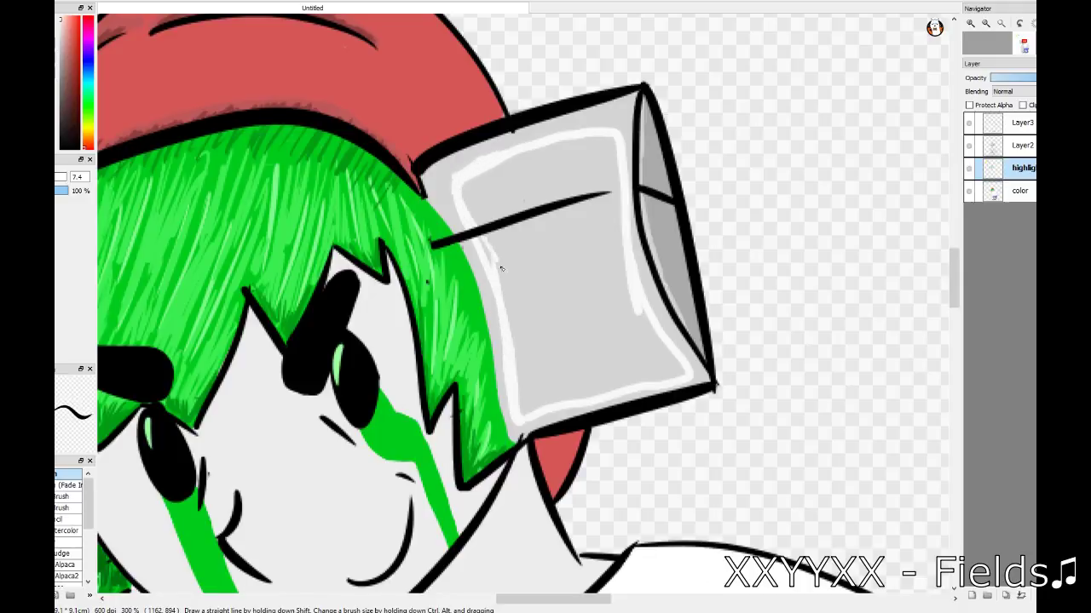
{"action": "mouse_move", "coordinate": [501, 268]}
{"action": "left_mouse_down"}
{"action": "mouse_move", "coordinate": [522, 375]}
{"action": "mouse_move", "coordinate": [575, 396]}
{"action": "mouse_move", "coordinate": [678, 375]}
{"action": "mouse_move", "coordinate": [675, 355]}
{"action": "left_mouse_up"}
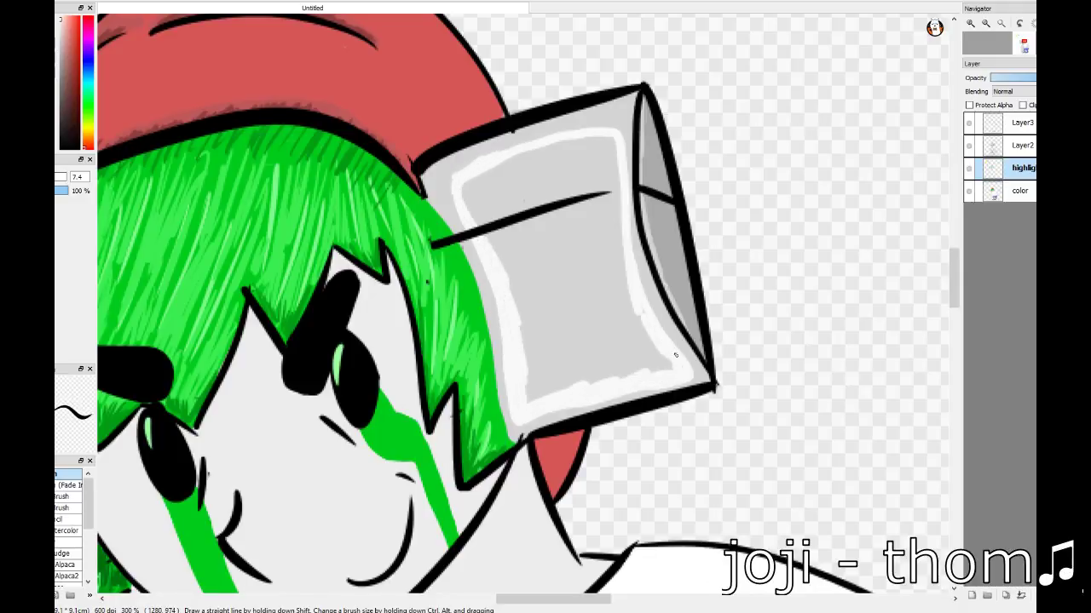
{"action": "mouse_move", "coordinate": [611, 206]}
{"action": "left_mouse_down"}
{"action": "mouse_move", "coordinate": [568, 143]}
{"action": "mouse_move", "coordinate": [490, 196]}
{"action": "mouse_move", "coordinate": [503, 213]}
{"action": "mouse_move", "coordinate": [607, 151]}
{"action": "left_mouse_up"}
{"action": "mouse_move", "coordinate": [546, 205]}
{"action": "left_mouse_down"}
{"action": "mouse_move", "coordinate": [523, 243]}
{"action": "mouse_move", "coordinate": [587, 207]}
{"action": "mouse_move", "coordinate": [614, 366]}
{"action": "mouse_move", "coordinate": [528, 332]}
{"action": "mouse_move", "coordinate": [614, 289]}
{"action": "mouse_move", "coordinate": [554, 201]}
{"action": "left_mouse_up"}
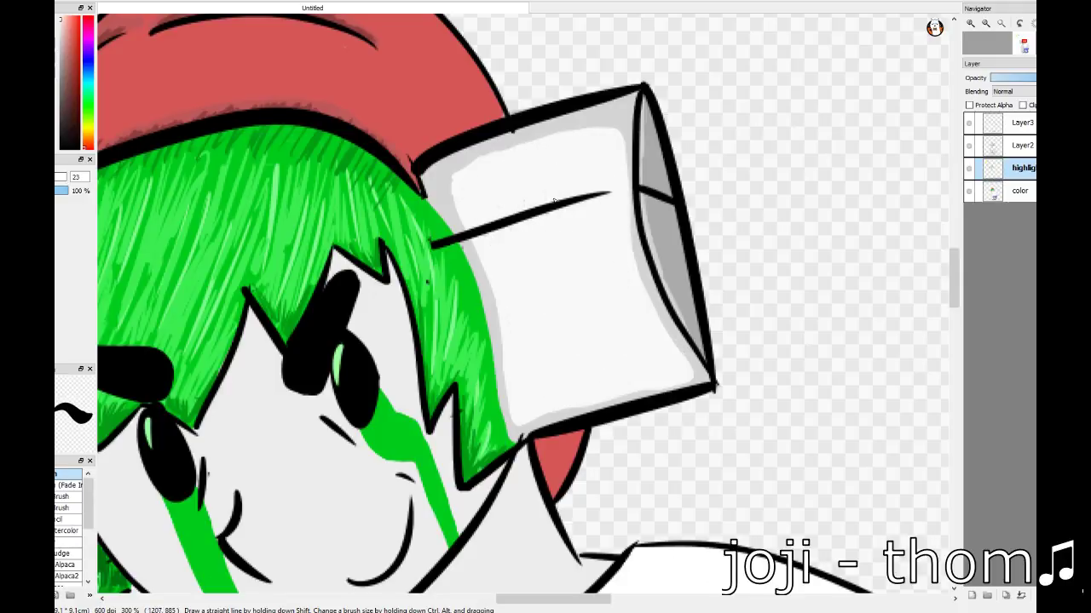
{"action": "left_click_drag", "start_coordinate": [606, 143], "coordinate": [569, 138]}
{"action": "left_click_drag", "start_coordinate": [507, 163], "coordinate": [466, 203]}
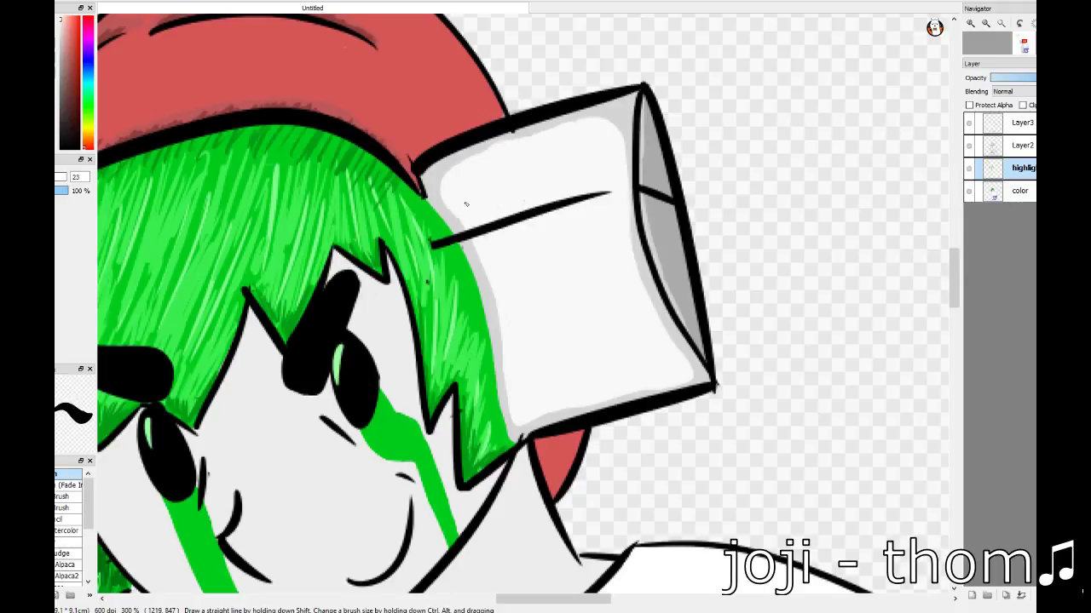
{"action": "scroll", "coordinate": [562, 276], "scroll_direction": "down", "scroll_amount": 3}
- Paint soft highlights on the cheek below the eye, keeping the highlight layer above the colour layer
{"action": "scroll", "coordinate": [255, 255], "scroll_direction": "up", "scroll_amount": 2}
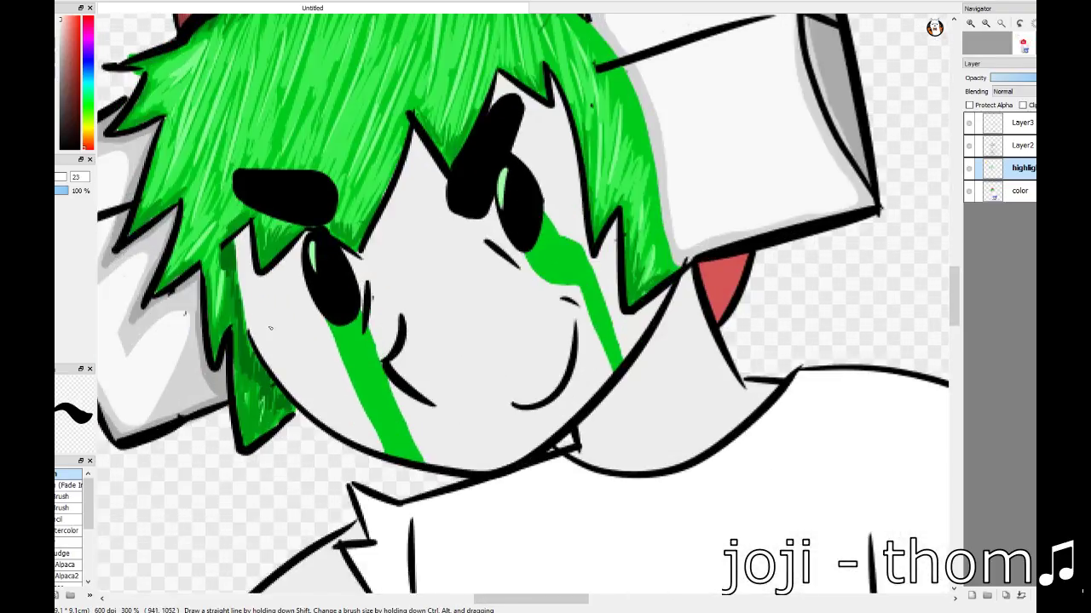
{"action": "scroll", "coordinate": [184, 313], "scroll_direction": "up", "scroll_amount": 1}
{"action": "left_click_drag", "start_coordinate": [256, 302], "coordinate": [336, 375]}
{"action": "key", "text": "ctrl+z"}
{"action": "left_click_drag", "start_coordinate": [294, 268], "coordinate": [258, 312]}
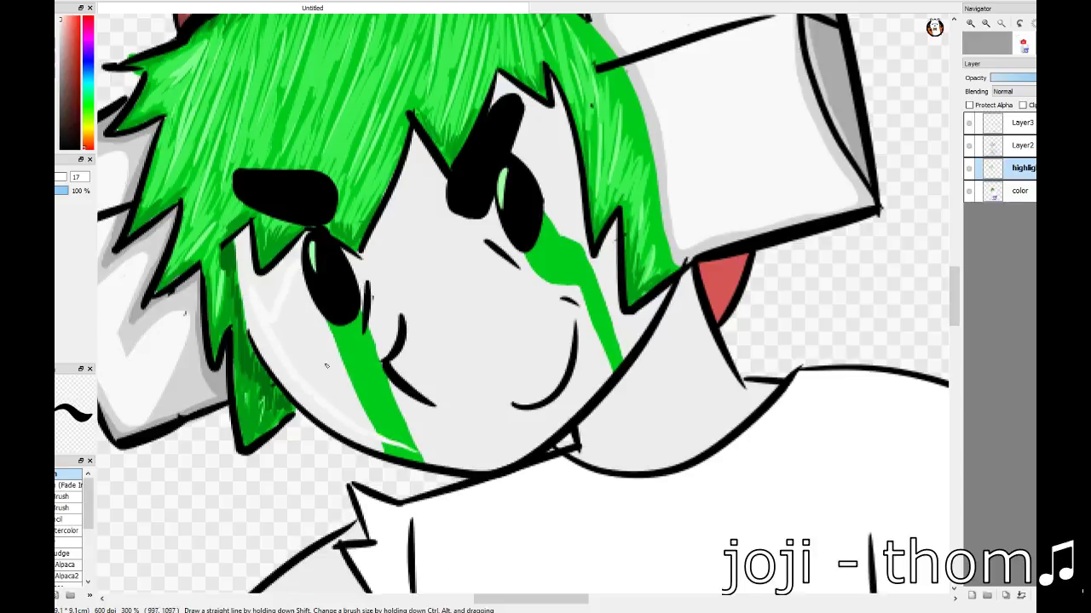
{"action": "key", "text": "ctrl+Down"}
{"action": "key", "text": "ctrl+z"}
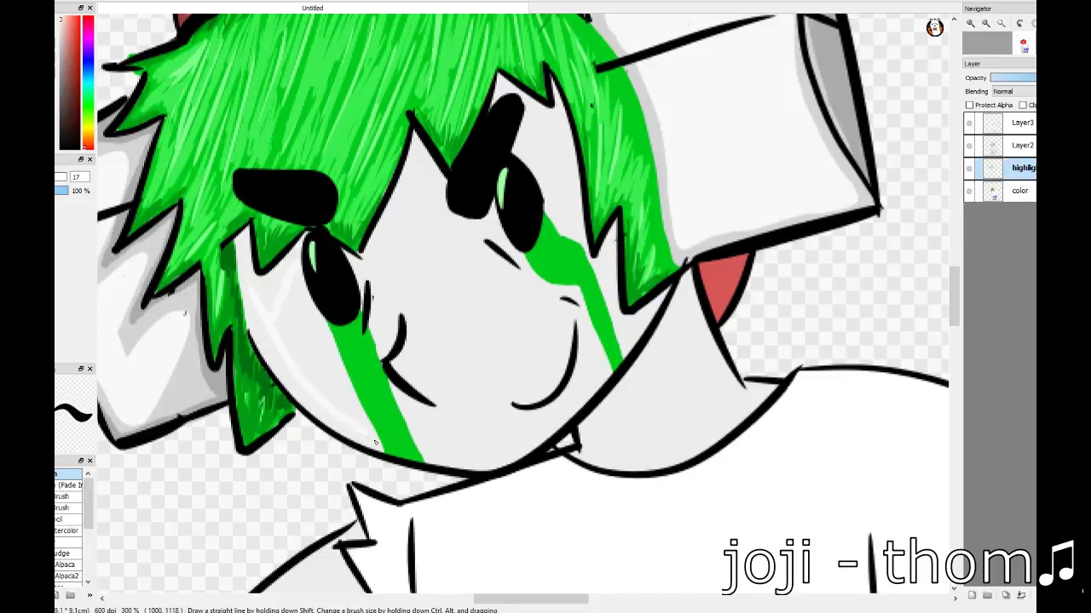
{"action": "mouse_move", "coordinate": [263, 284]}
{"action": "left_mouse_down"}
{"action": "mouse_move", "coordinate": [303, 319]}
{"action": "mouse_move", "coordinate": [336, 404]}
{"action": "left_mouse_up"}
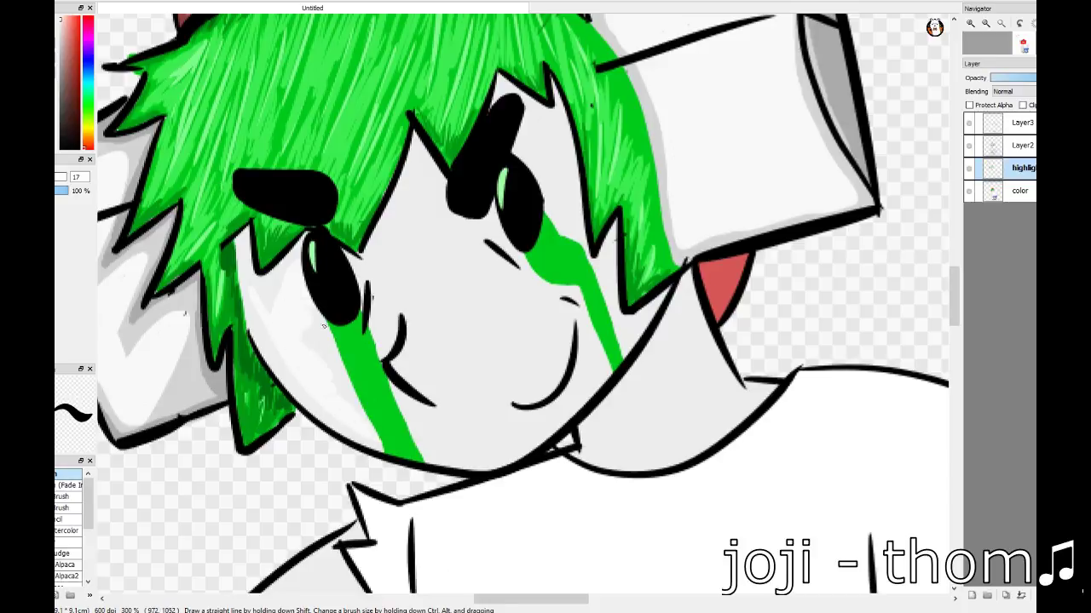
{"action": "left_click_drag", "start_coordinate": [323, 326], "coordinate": [349, 400]}
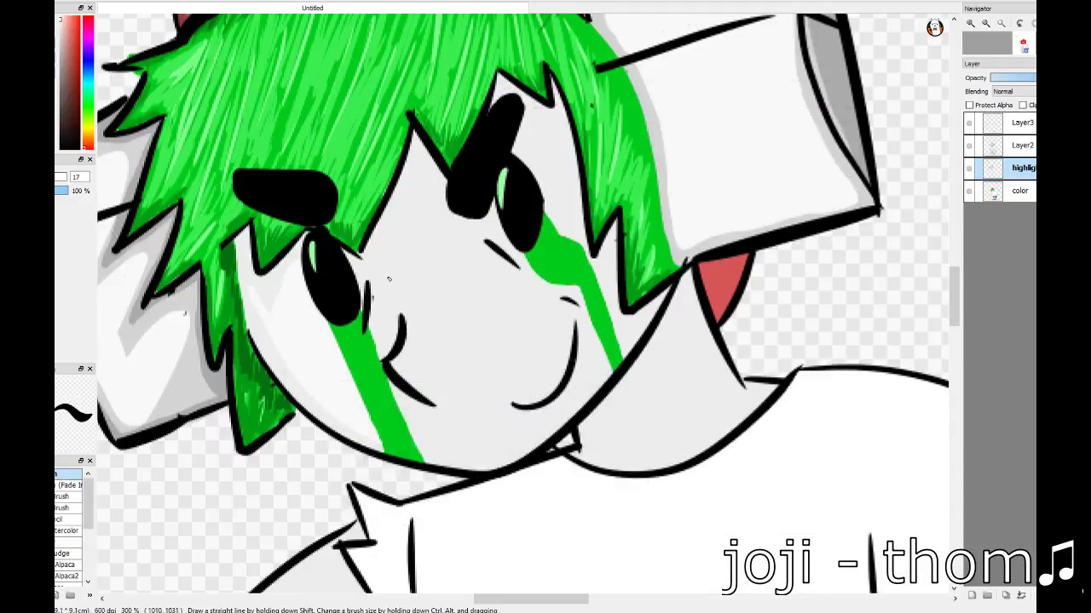
- Highlight the face along the hair edge, across the middle and lower cheek, and near the green stripe
{"action": "left_click_drag", "start_coordinate": [379, 281], "coordinate": [411, 195]}
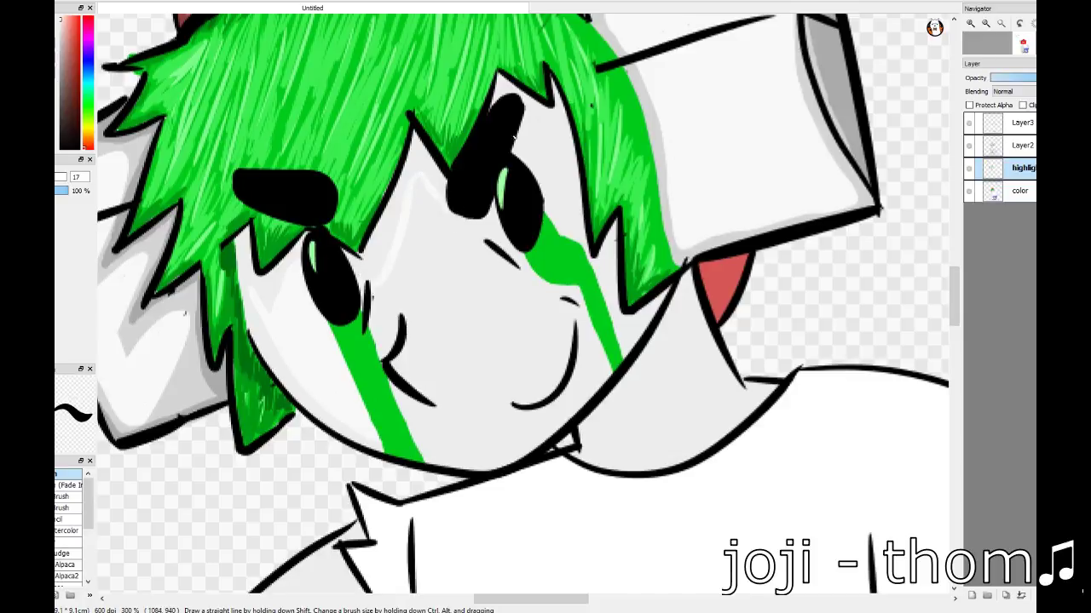
{"action": "left_click_drag", "start_coordinate": [558, 211], "coordinate": [529, 116]}
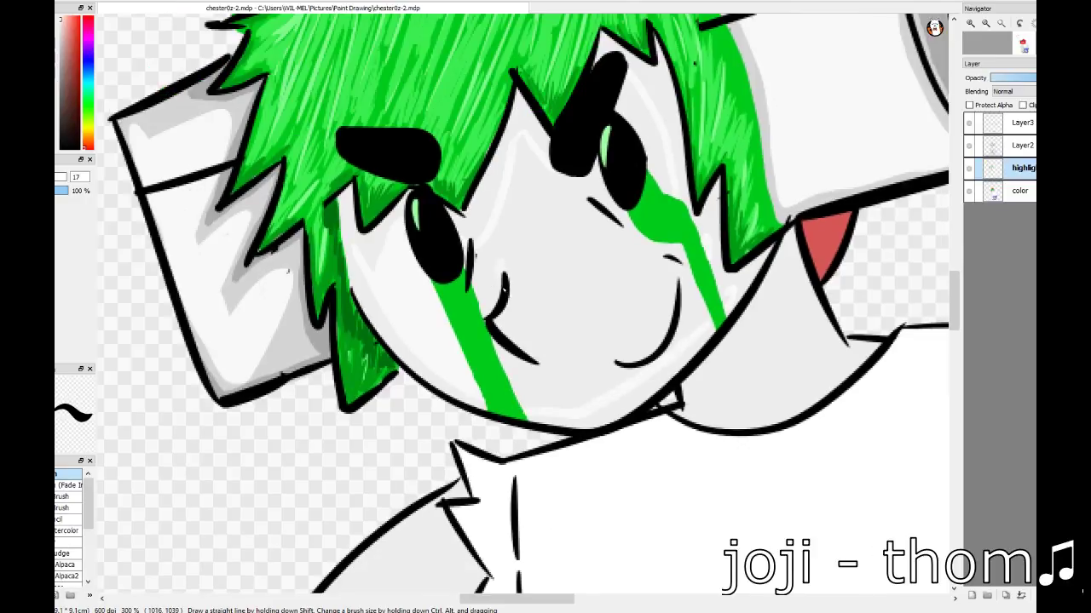
{"action": "left_click_drag", "start_coordinate": [501, 290], "coordinate": [477, 252]}
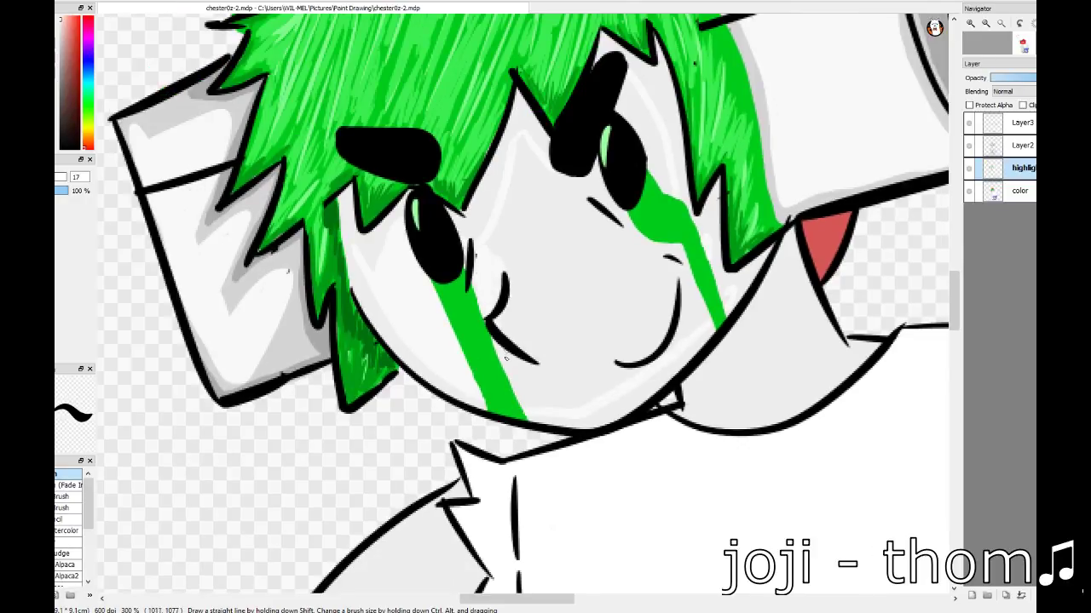
{"action": "mouse_move", "coordinate": [506, 359]}
{"action": "left_mouse_down"}
{"action": "mouse_move", "coordinate": [522, 404]}
{"action": "mouse_move", "coordinate": [502, 247]}
{"action": "mouse_move", "coordinate": [524, 141]}
{"action": "mouse_move", "coordinate": [528, 358]}
{"action": "mouse_move", "coordinate": [643, 357]}
{"action": "mouse_move", "coordinate": [545, 247]}
{"action": "left_mouse_up"}
{"action": "left_click_drag", "start_coordinate": [571, 183], "coordinate": [588, 324]}
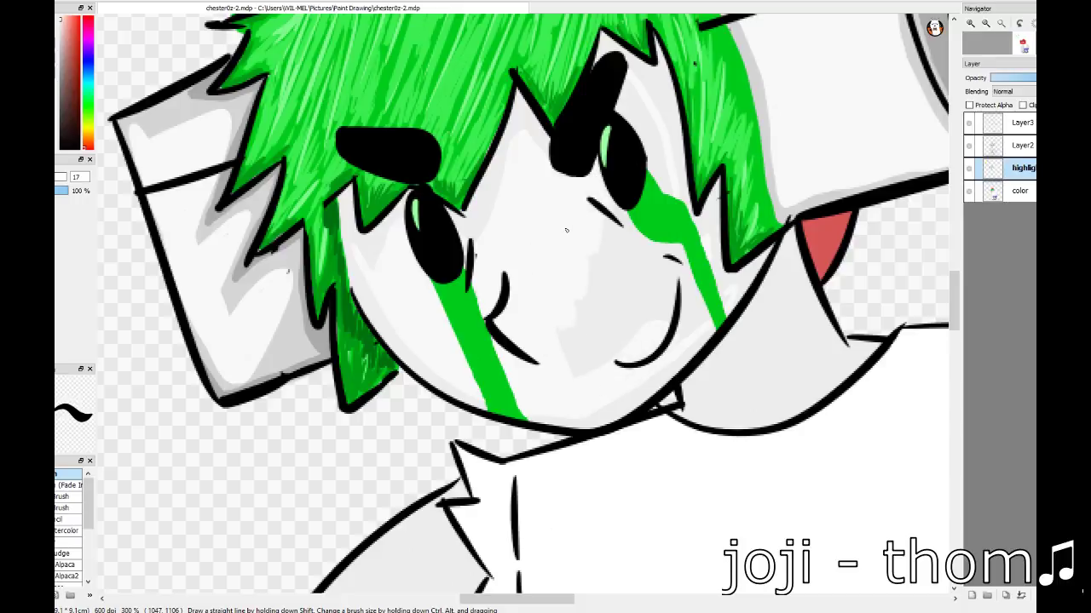
{"action": "left_click_drag", "start_coordinate": [571, 264], "coordinate": [630, 341]}
{"action": "mouse_move", "coordinate": [694, 324]}
{"action": "left_mouse_down"}
{"action": "mouse_move", "coordinate": [682, 252]}
{"action": "mouse_move", "coordinate": [626, 215]}
{"action": "mouse_move", "coordinate": [606, 256]}
{"action": "mouse_move", "coordinate": [664, 322]}
{"action": "mouse_move", "coordinate": [665, 261]}
{"action": "left_mouse_up"}
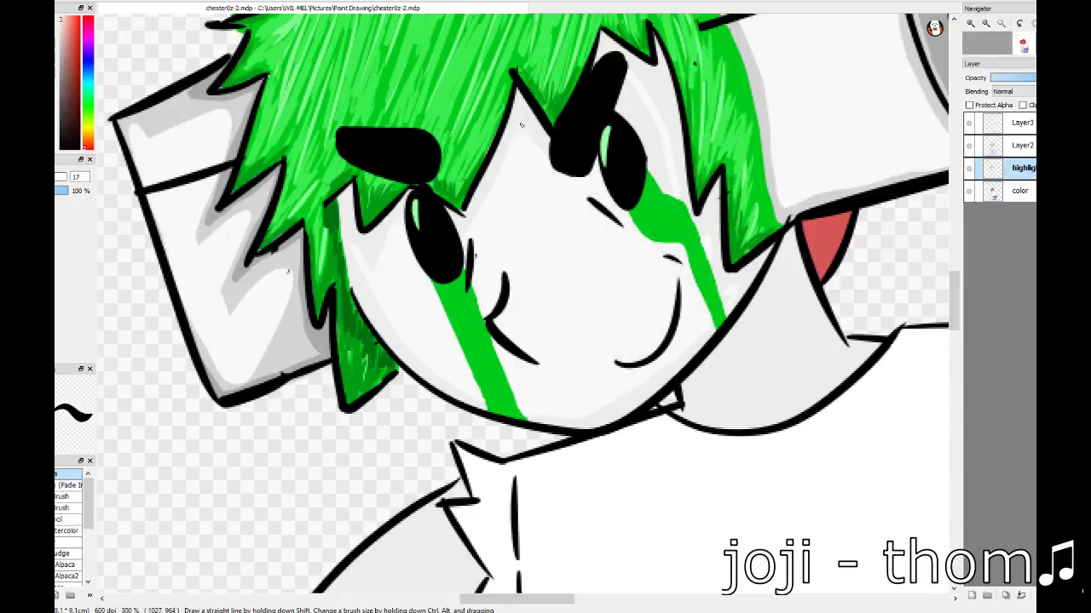
- Add a small highlight beside the right eye and brighten the chin near the jawline
{"action": "scroll", "coordinate": [545, 255], "scroll_direction": "right", "scroll_amount": 5}
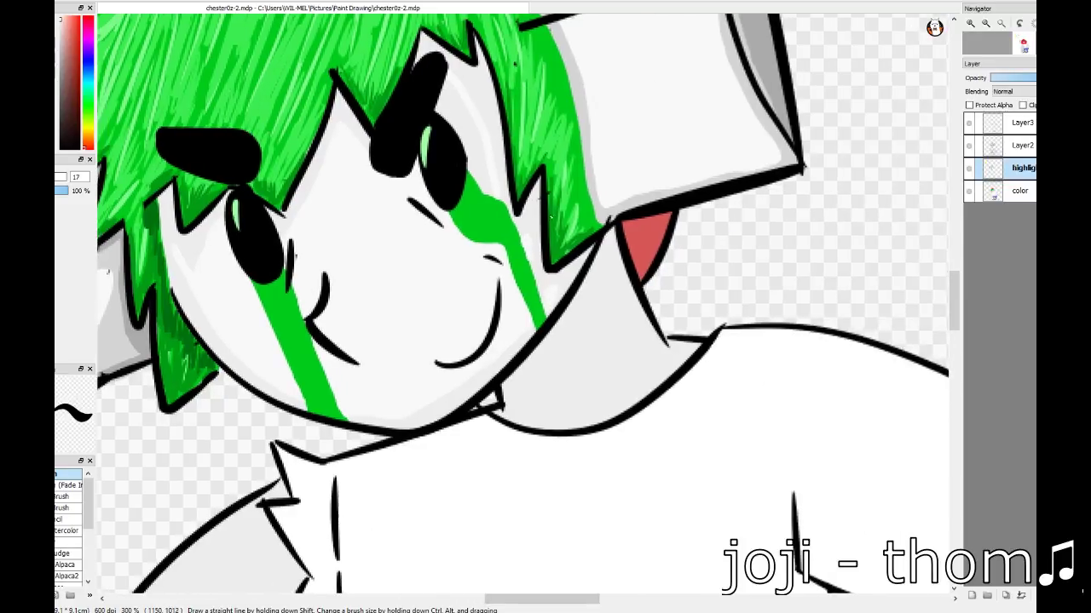
{"action": "left_click_drag", "start_coordinate": [450, 103], "coordinate": [473, 120]}
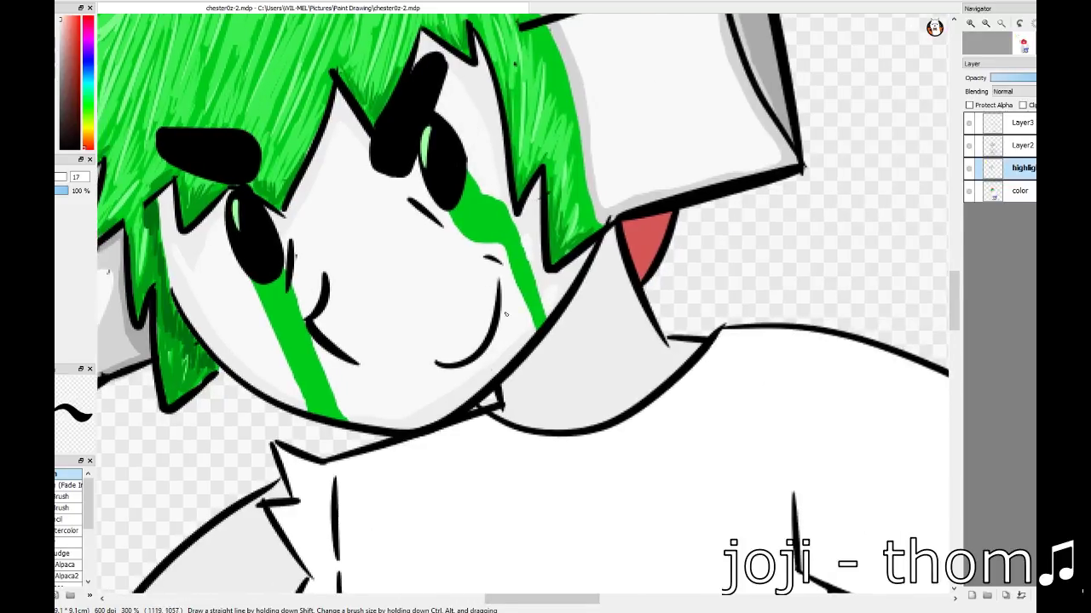
{"action": "left_click_drag", "start_coordinate": [494, 365], "coordinate": [365, 392]}
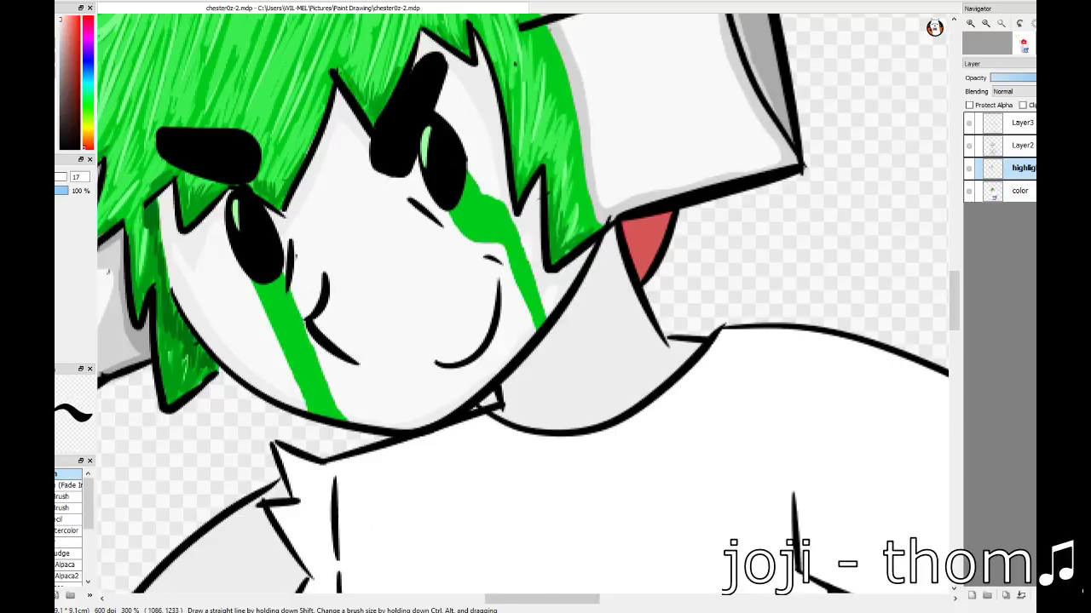
{"action": "left_click_drag", "start_coordinate": [107, 273], "coordinate": [267, 271]}
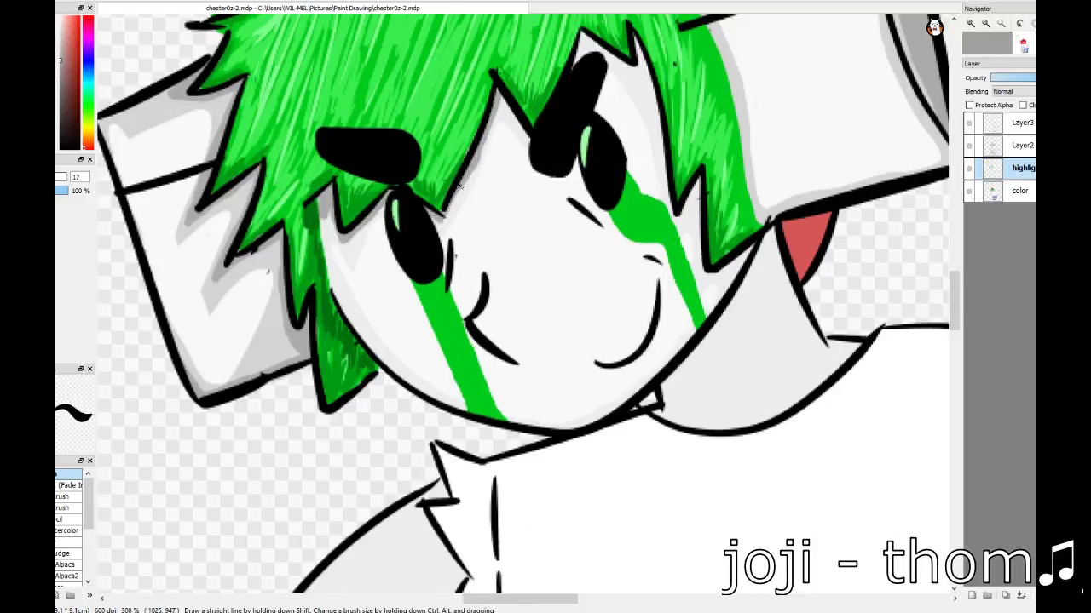
{"action": "scroll", "coordinate": [460, 182], "scroll_direction": "right", "scroll_amount": 3}
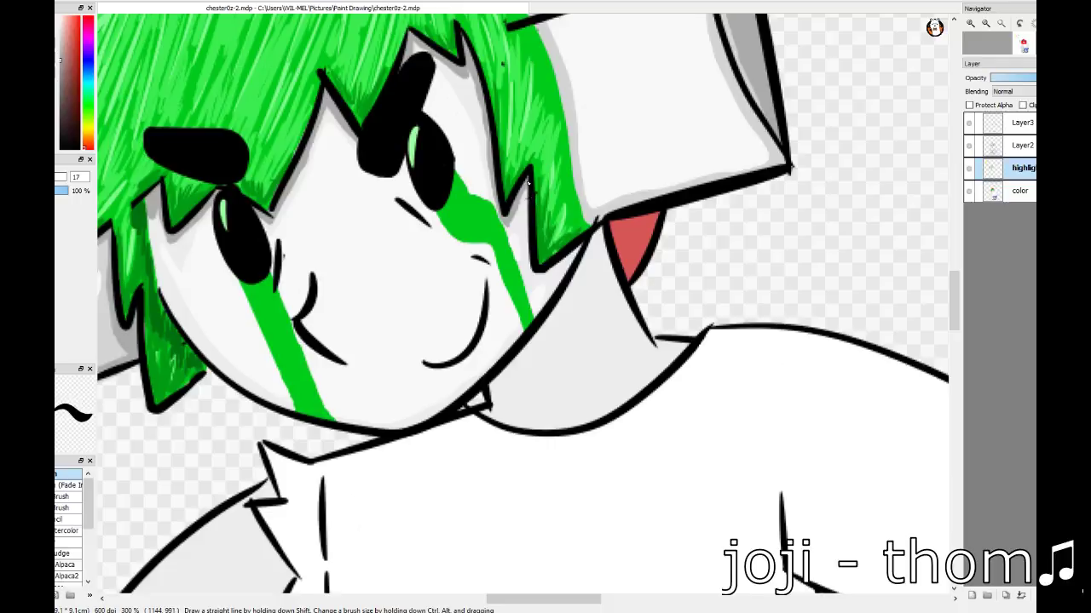
{"action": "scroll", "coordinate": [566, 266], "scroll_direction": "down", "scroll_amount": 3}
{"action": "scroll", "coordinate": [565, 266], "scroll_direction": "up", "scroll_amount": 3}
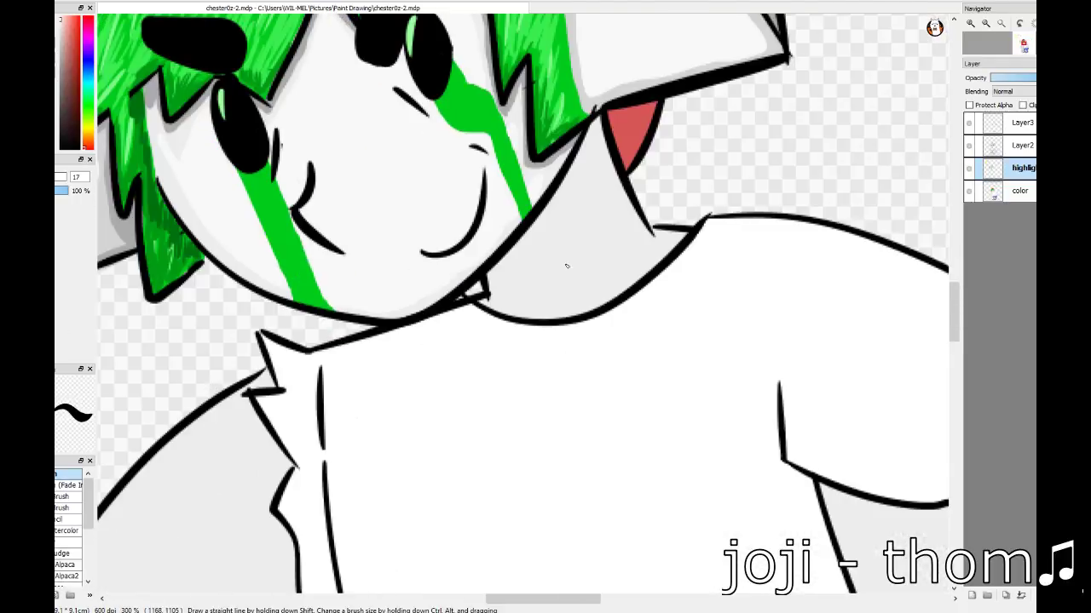
- Shade the neck with light grey, including along the inside of the neck line
{"action": "left_click_drag", "start_coordinate": [566, 266], "coordinate": [294, 273]}
{"action": "mouse_move", "coordinate": [359, 224]}
{"action": "left_mouse_down"}
{"action": "mouse_move", "coordinate": [307, 290]}
{"action": "mouse_move", "coordinate": [409, 221]}
{"action": "left_mouse_up"}
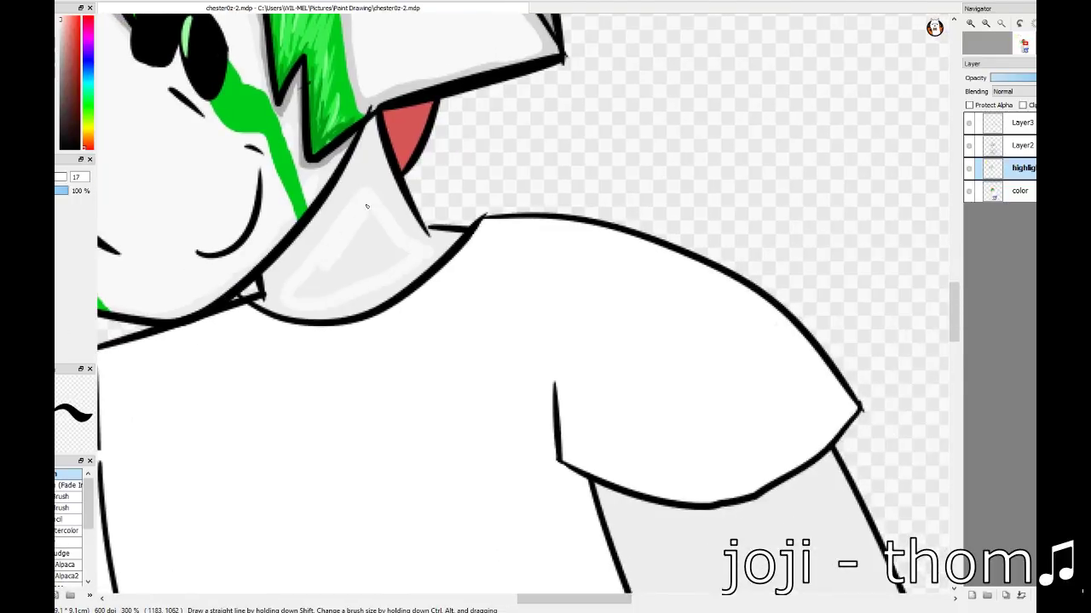
{"action": "left_click_drag", "start_coordinate": [307, 281], "coordinate": [384, 230]}
{"action": "left_click_drag", "start_coordinate": [367, 273], "coordinate": [387, 230]}
{"action": "key", "text": "alt+Tab"}
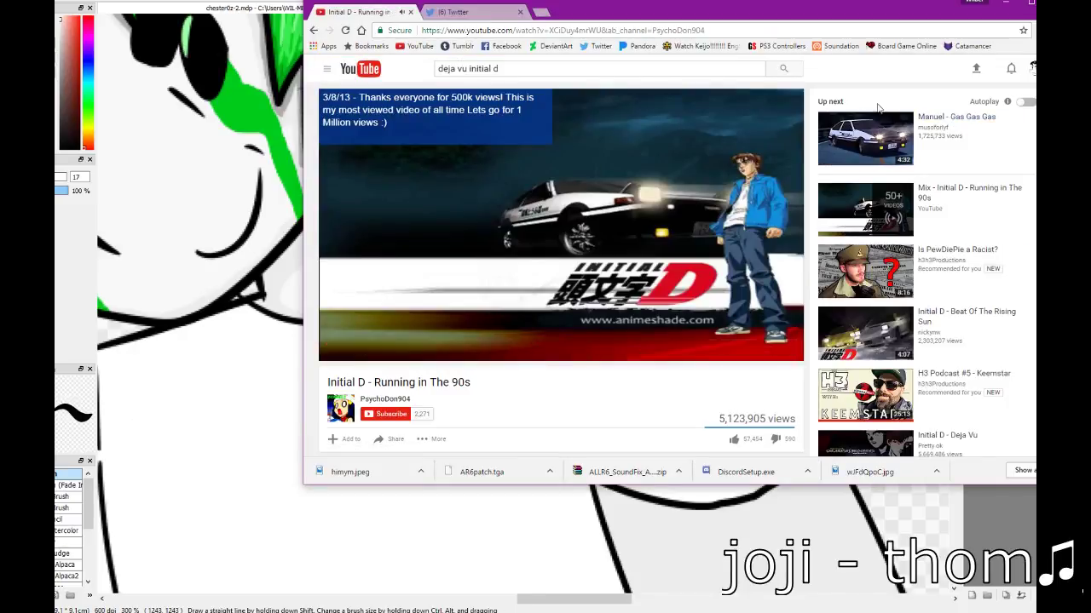
{"action": "key", "text": "alt+Tab"}
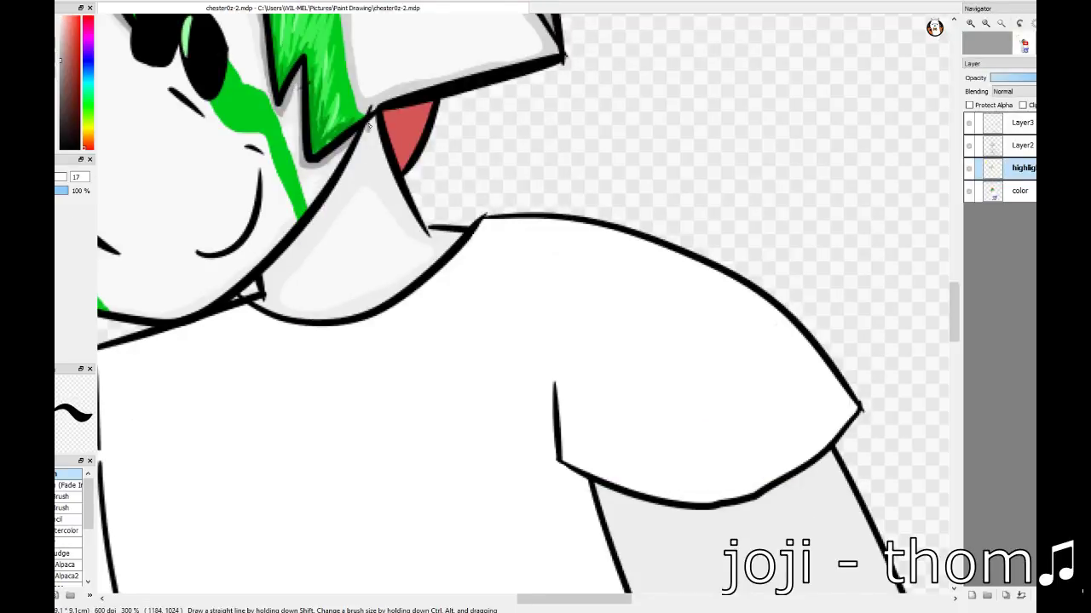
{"action": "left_click_drag", "start_coordinate": [368, 125], "coordinate": [344, 168]}
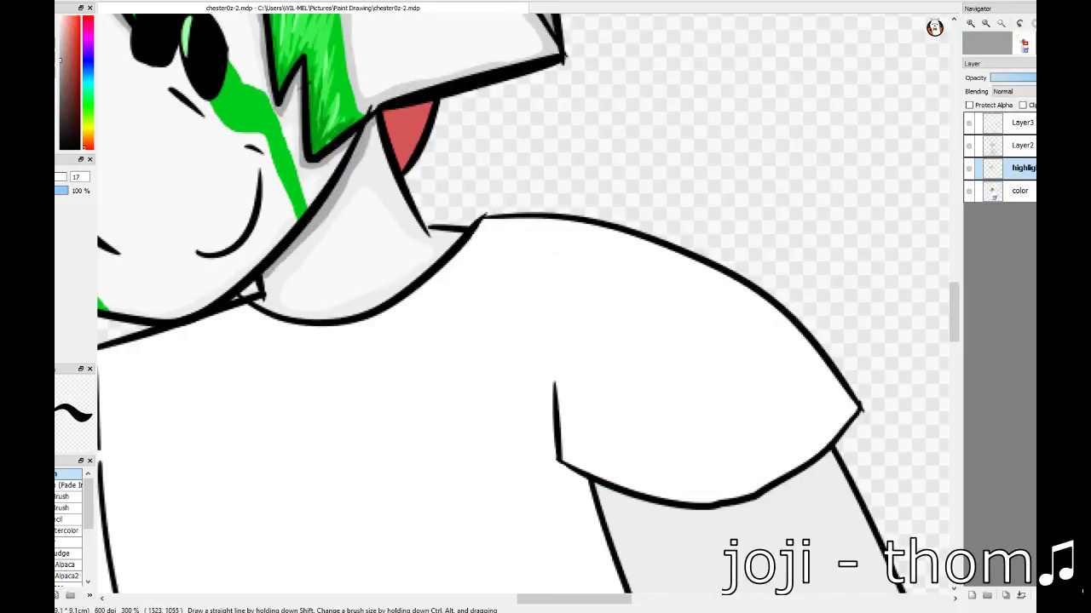
- Step through Layer3 and Layer2, flip the view horizontally with H, then select the color layer
{"action": "key", "text": "ctrl+Up"}
{"action": "key", "text": "x"}
{"action": "key", "text": "ctrl+Up"}
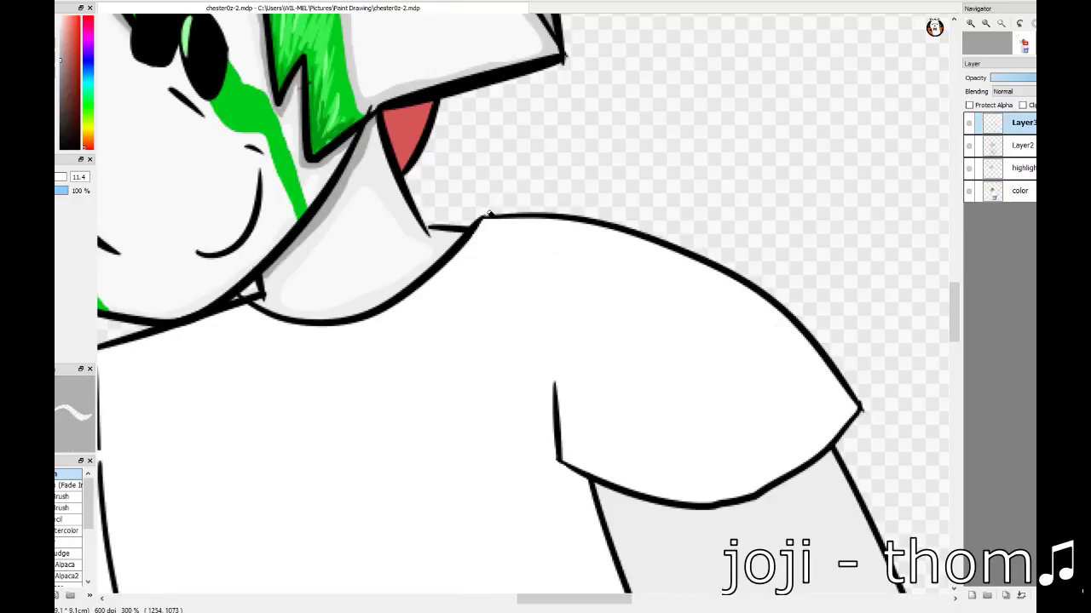
{"action": "key", "text": "ctrl+Down"}
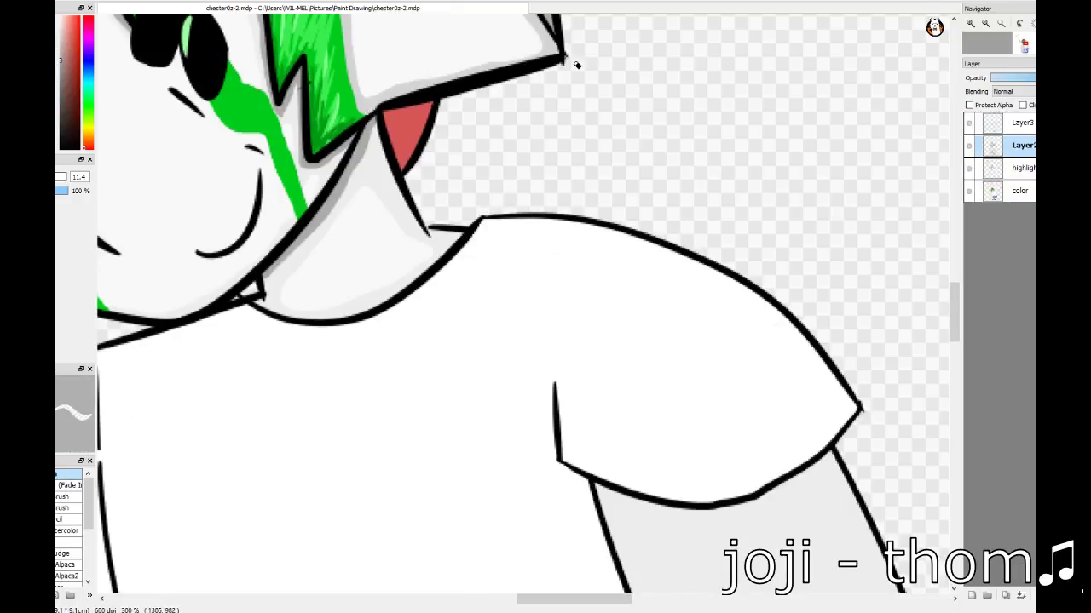
{"action": "scroll", "coordinate": [341, 160], "scroll_direction": "up", "scroll_amount": 5}
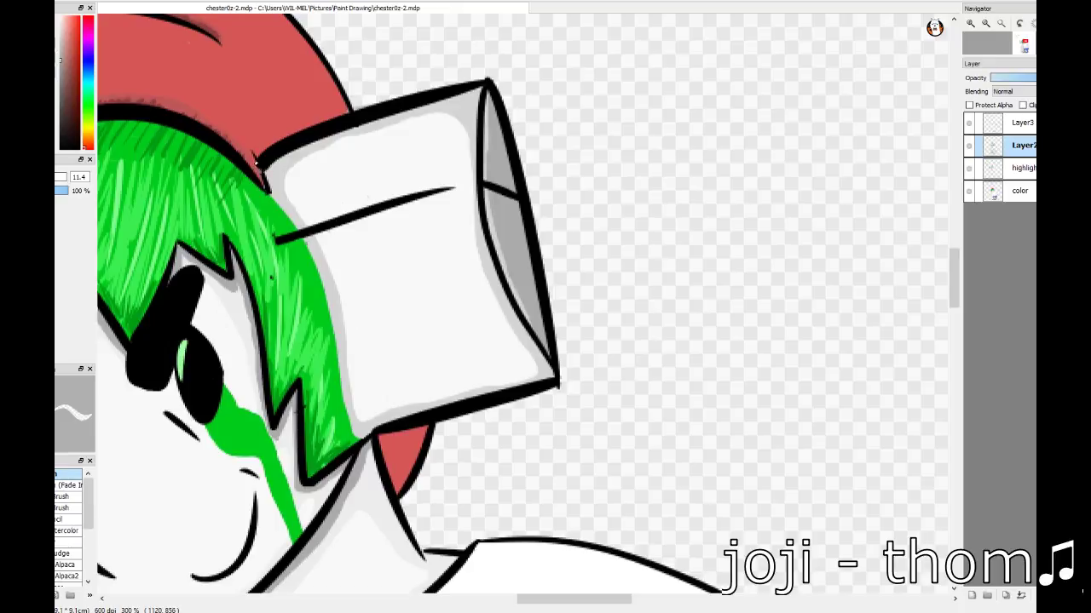
{"action": "key", "text": "h"}
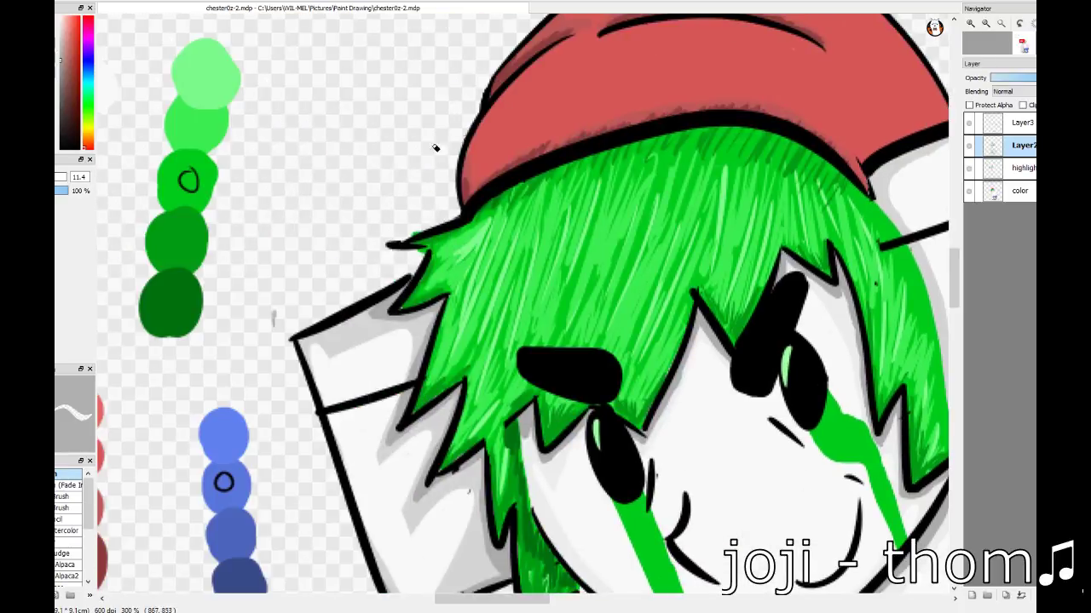
{"action": "key", "text": "ctrl+Down"}
{"action": "key", "text": "ctrl+Down"}
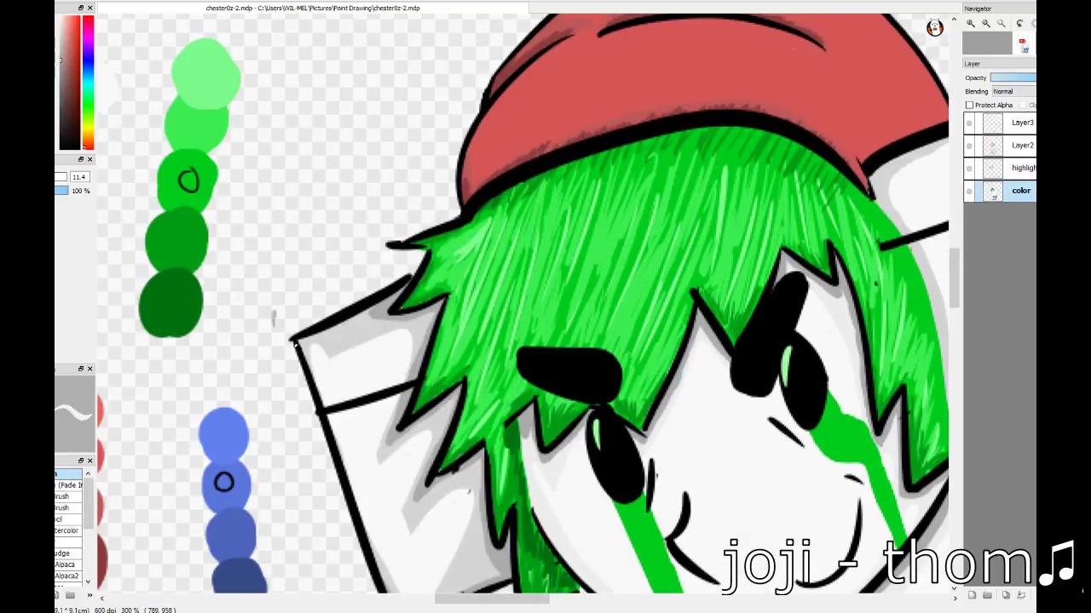
- Paint a light highlight inside the arm outline below the sleeve edge, redoing the first strokes
{"action": "scroll", "coordinate": [491, 542], "scroll_direction": "down", "scroll_amount": 3}
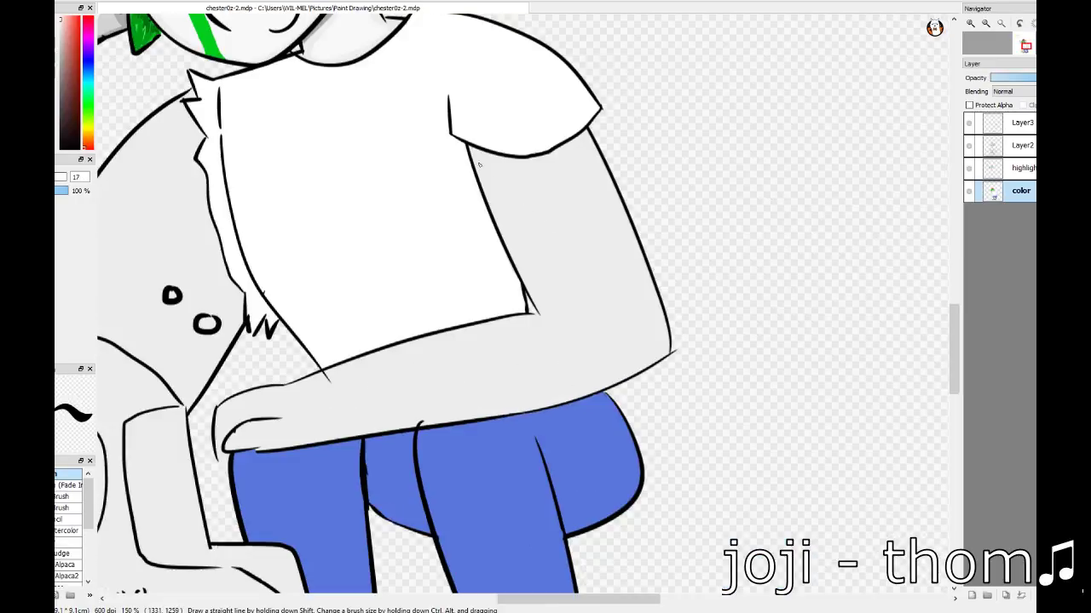
{"action": "mouse_move", "coordinate": [474, 159]}
{"action": "left_mouse_down"}
{"action": "mouse_move", "coordinate": [588, 155]}
{"action": "mouse_move", "coordinate": [615, 377]}
{"action": "left_mouse_up"}
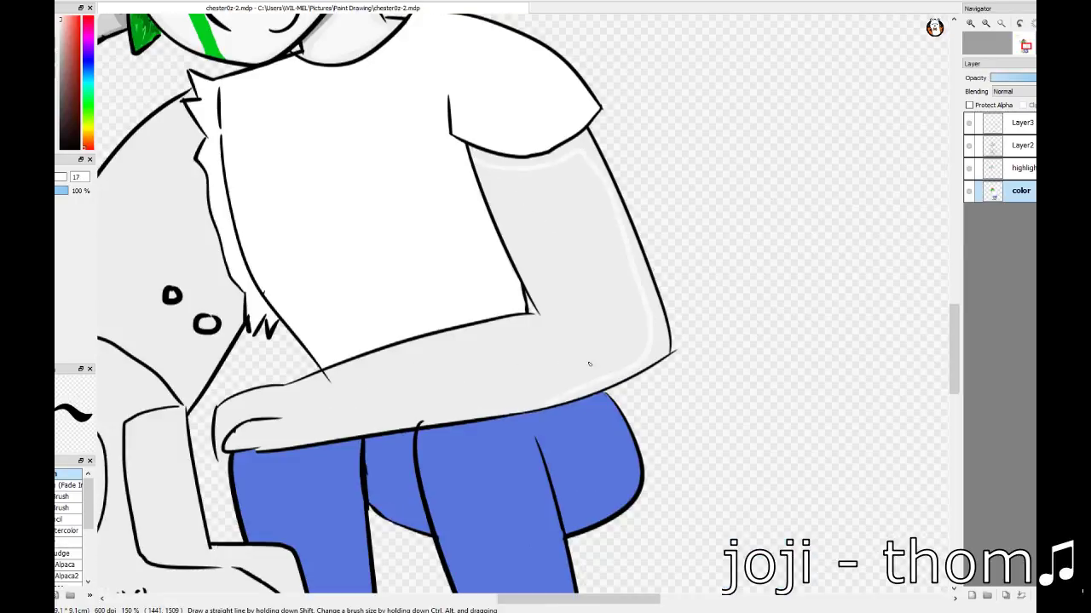
{"action": "key", "text": "ctrl+z"}
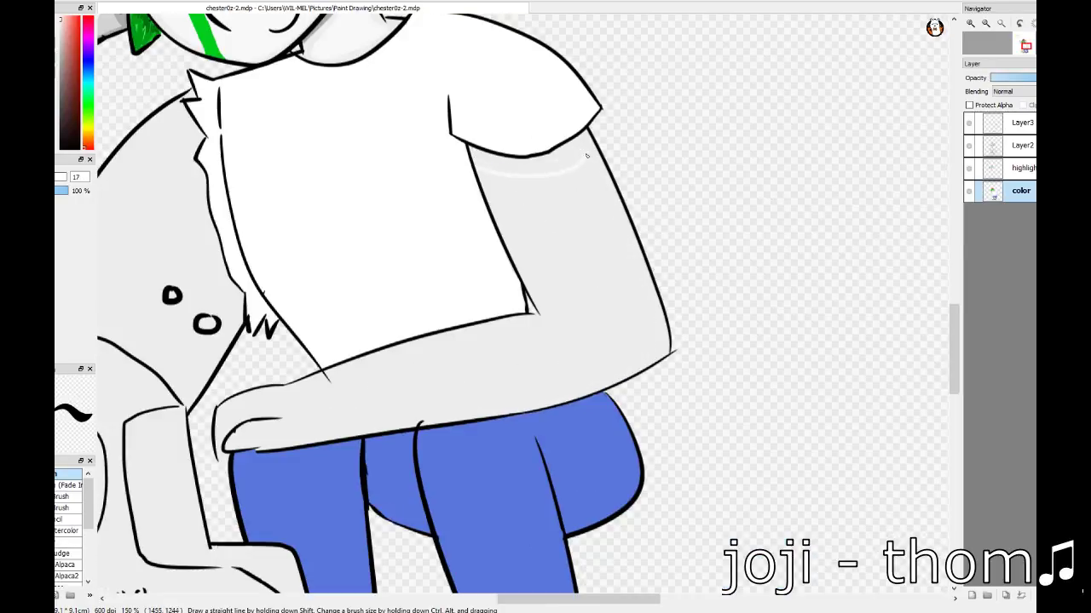
{"action": "key", "text": "ctrl+z"}
{"action": "mouse_move", "coordinate": [552, 170]}
{"action": "left_mouse_down"}
{"action": "mouse_move", "coordinate": [575, 168]}
{"action": "mouse_move", "coordinate": [652, 336]}
{"action": "left_mouse_up"}
- Add light highlights along the arm's lower edge, inner left edge and top edge
{"action": "scroll", "coordinate": [507, 263], "scroll_direction": "up", "scroll_amount": 1}
{"action": "scroll", "coordinate": [507, 263], "scroll_direction": "up", "scroll_amount": 1}
{"action": "mouse_move", "coordinate": [703, 230]}
{"action": "left_mouse_down"}
{"action": "mouse_move", "coordinate": [358, 308]}
{"action": "mouse_move", "coordinate": [344, 328]}
{"action": "mouse_move", "coordinate": [242, 340]}
{"action": "left_mouse_up"}
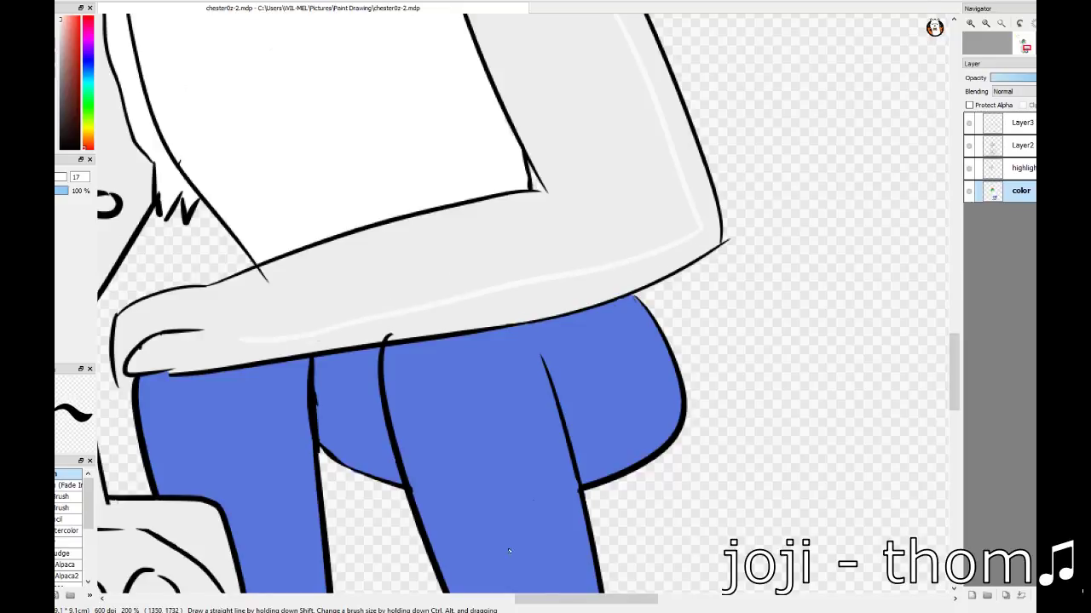
{"action": "left_click_drag", "start_coordinate": [646, 600], "coordinate": [577, 600]}
{"action": "scroll", "coordinate": [542, 217], "scroll_direction": "up", "scroll_amount": 1}
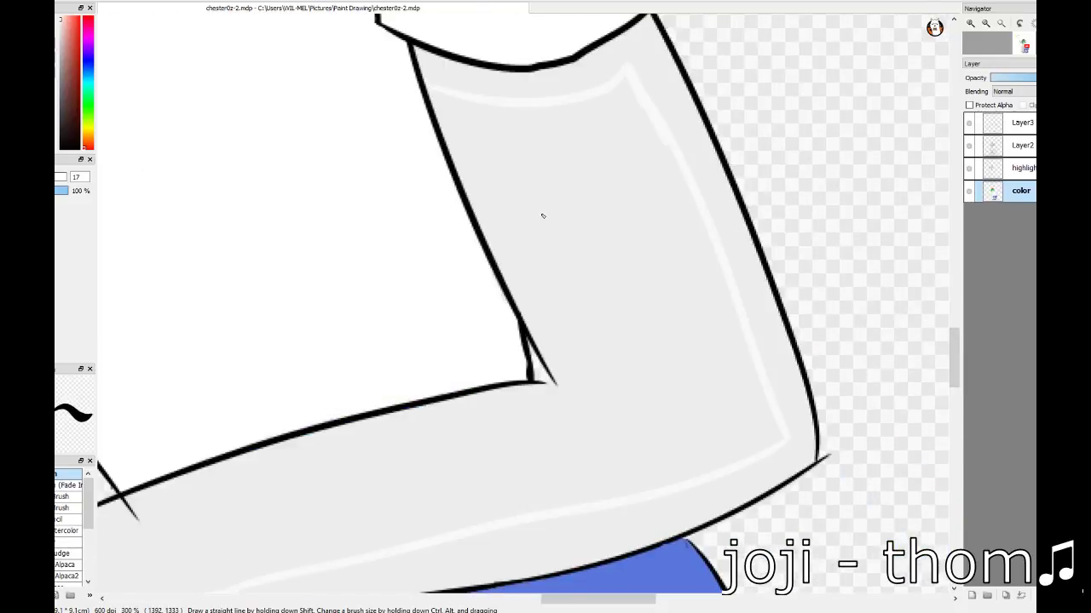
{"action": "left_click_drag", "start_coordinate": [431, 94], "coordinate": [509, 273]}
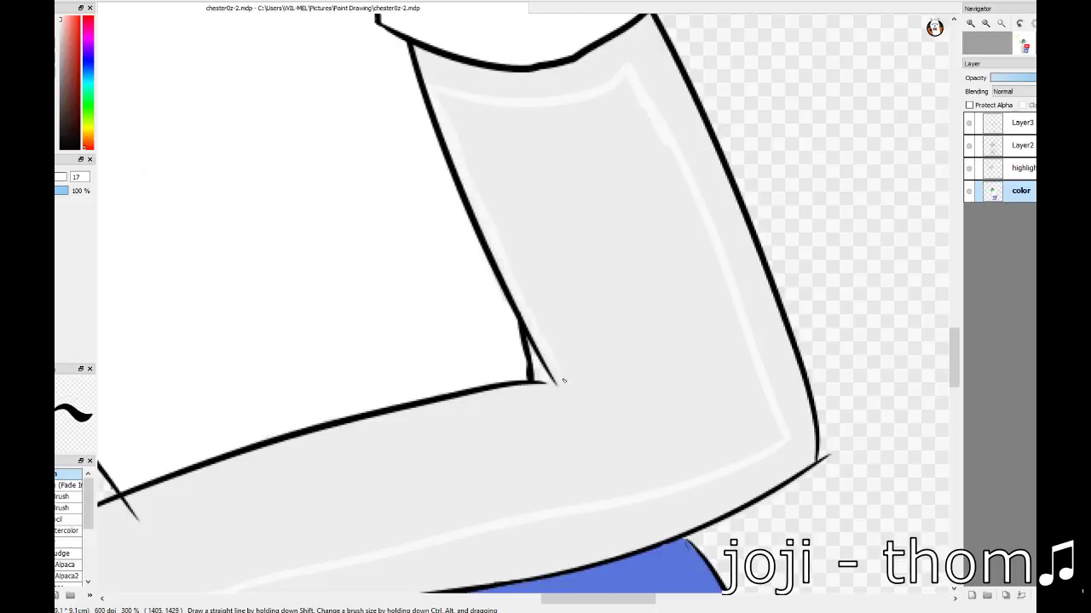
{"action": "mouse_move", "coordinate": [443, 98]}
{"action": "left_mouse_down"}
{"action": "mouse_move", "coordinate": [470, 151]}
{"action": "mouse_move", "coordinate": [465, 114]}
{"action": "mouse_move", "coordinate": [603, 102]}
{"action": "mouse_move", "coordinate": [682, 174]}
{"action": "mouse_move", "coordinate": [698, 230]}
{"action": "left_mouse_up"}
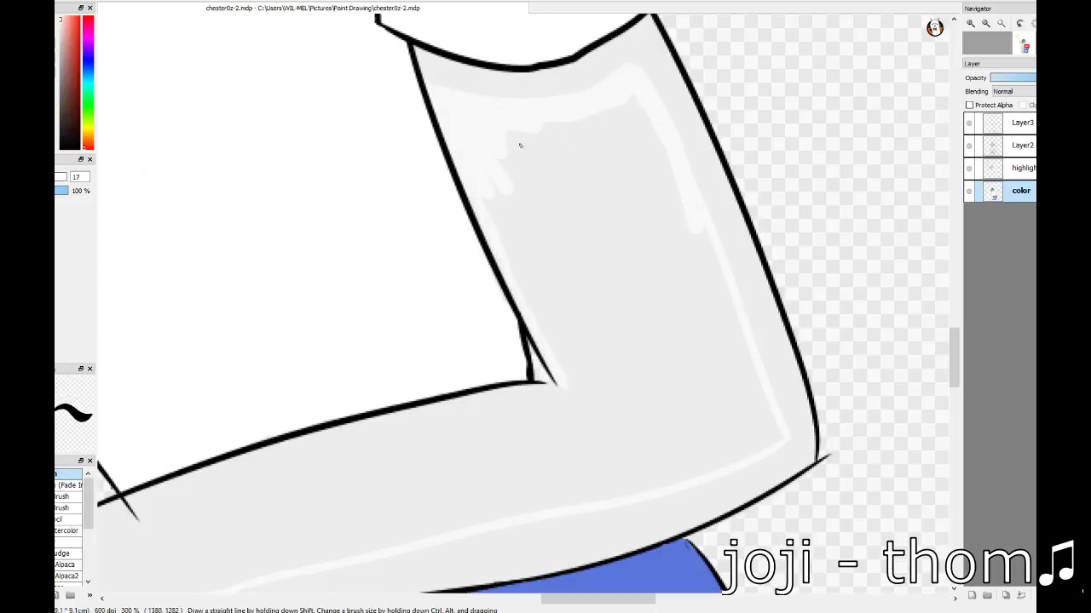
- Fill the upper arm with highlight, spreading it down toward the elbow
{"action": "mouse_move", "coordinate": [520, 145]}
{"action": "left_mouse_down"}
{"action": "mouse_move", "coordinate": [565, 127]}
{"action": "mouse_move", "coordinate": [650, 134]}
{"action": "mouse_move", "coordinate": [533, 151]}
{"action": "mouse_move", "coordinate": [567, 293]}
{"action": "mouse_move", "coordinate": [685, 238]}
{"action": "mouse_move", "coordinate": [752, 450]}
{"action": "mouse_move", "coordinate": [742, 378]}
{"action": "mouse_move", "coordinate": [634, 260]}
{"action": "left_mouse_up"}
{"action": "scroll", "coordinate": [652, 98], "scroll_direction": "down", "scroll_amount": 5}
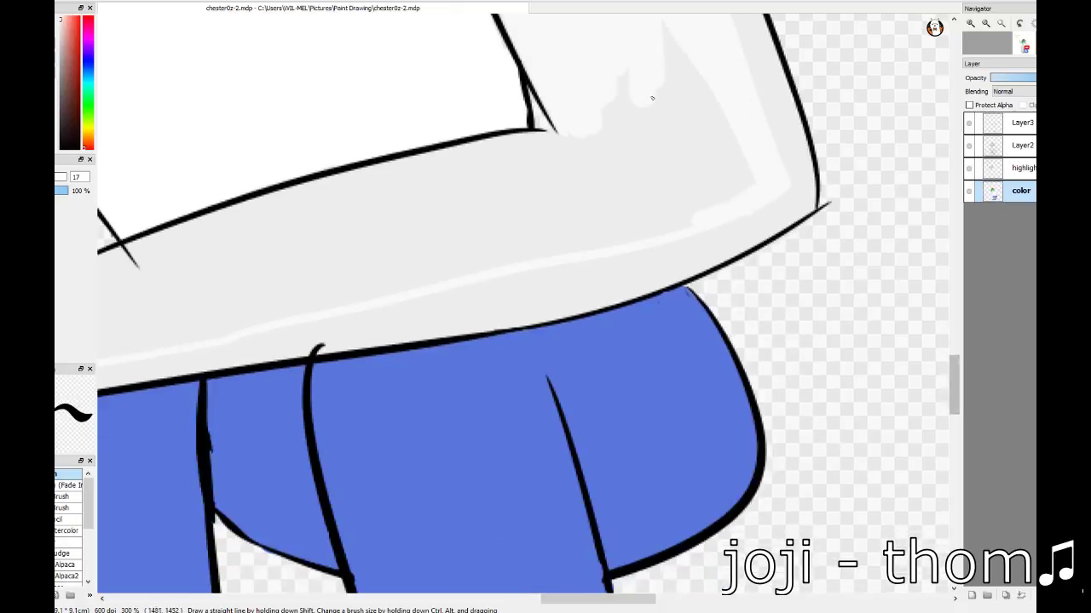
{"action": "mouse_move", "coordinate": [652, 98]}
{"action": "left_mouse_down"}
{"action": "mouse_move", "coordinate": [597, 158]}
{"action": "mouse_move", "coordinate": [571, 127]}
{"action": "mouse_move", "coordinate": [724, 96]}
{"action": "mouse_move", "coordinate": [647, 230]}
{"action": "mouse_move", "coordinate": [804, 217]}
{"action": "mouse_move", "coordinate": [831, 184]}
{"action": "mouse_move", "coordinate": [674, 190]}
{"action": "mouse_move", "coordinate": [674, 158]}
{"action": "mouse_move", "coordinate": [710, 199]}
{"action": "mouse_move", "coordinate": [690, 244]}
{"action": "mouse_move", "coordinate": [653, 139]}
{"action": "mouse_move", "coordinate": [312, 246]}
{"action": "mouse_move", "coordinate": [161, 317]}
{"action": "mouse_move", "coordinate": [674, 173]}
{"action": "mouse_move", "coordinate": [498, 236]}
{"action": "mouse_move", "coordinate": [601, 280]}
{"action": "mouse_move", "coordinate": [601, 319]}
{"action": "mouse_move", "coordinate": [536, 319]}
{"action": "left_mouse_up"}
{"action": "scroll", "coordinate": [633, 156], "scroll_direction": "up", "scroll_amount": 1}
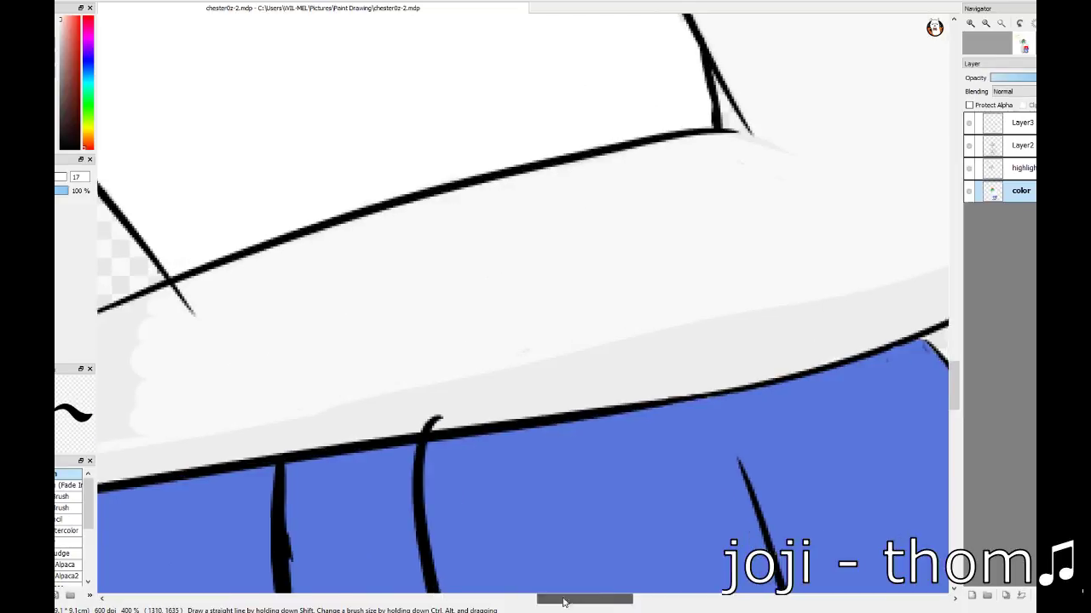
{"action": "left_click_drag", "start_coordinate": [563, 601], "coordinate": [534, 602]}
{"action": "mouse_move", "coordinate": [389, 361]}
{"action": "left_mouse_down"}
{"action": "mouse_move", "coordinate": [212, 446]}
{"action": "mouse_move", "coordinate": [406, 329]}
{"action": "mouse_move", "coordinate": [377, 312]}
{"action": "mouse_move", "coordinate": [187, 406]}
{"action": "mouse_move", "coordinate": [227, 364]}
{"action": "left_mouse_up"}
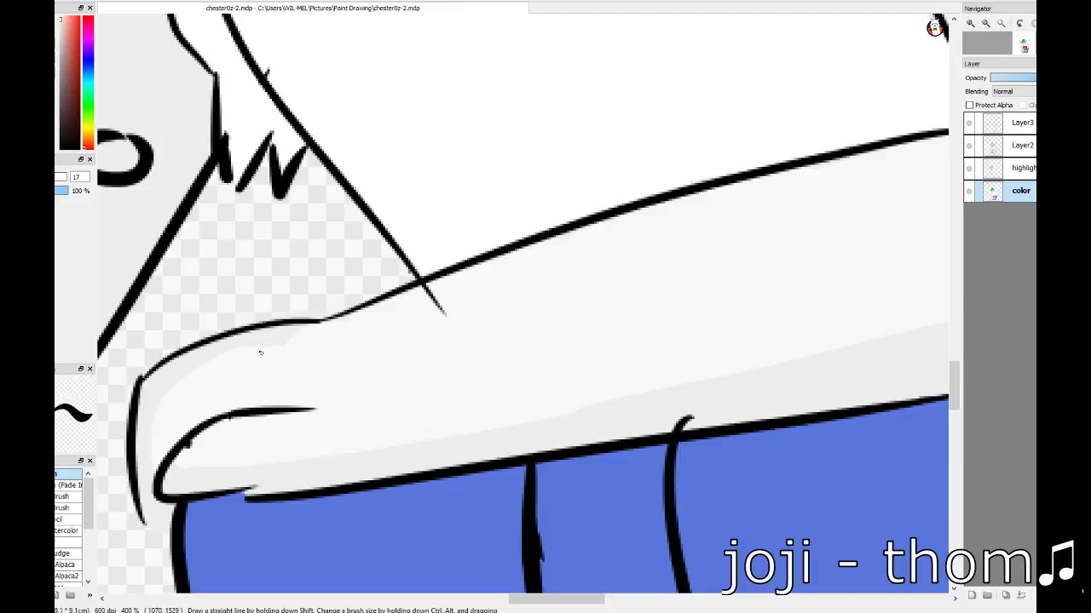
{"action": "scroll", "coordinate": [261, 352], "scroll_direction": "down", "scroll_amount": 5}
{"action": "scroll", "coordinate": [524, 343], "scroll_direction": "up", "scroll_amount": 3}
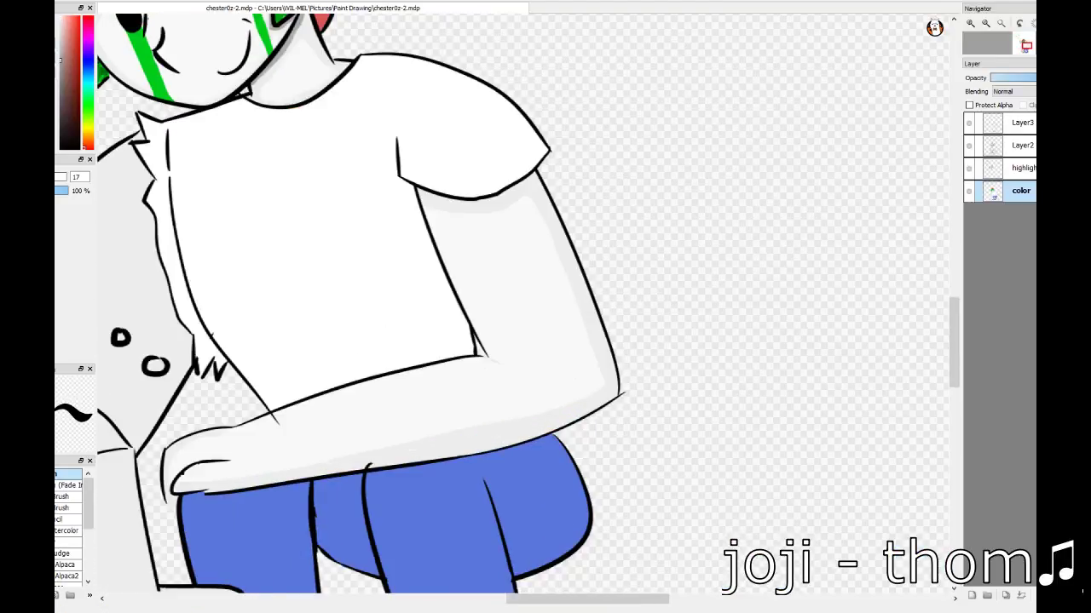
- Brush a thin grey shading line along the forearm's top toward the elbow, undoing it to redraw shorter
{"action": "scroll", "coordinate": [570, 395], "scroll_direction": "up", "scroll_amount": 1}
{"action": "mouse_move", "coordinate": [426, 303]}
{"action": "left_mouse_down"}
{"action": "mouse_move", "coordinate": [686, 365]}
{"action": "mouse_move", "coordinate": [666, 357]}
{"action": "left_mouse_up"}
{"action": "key", "text": "ctrl+z"}
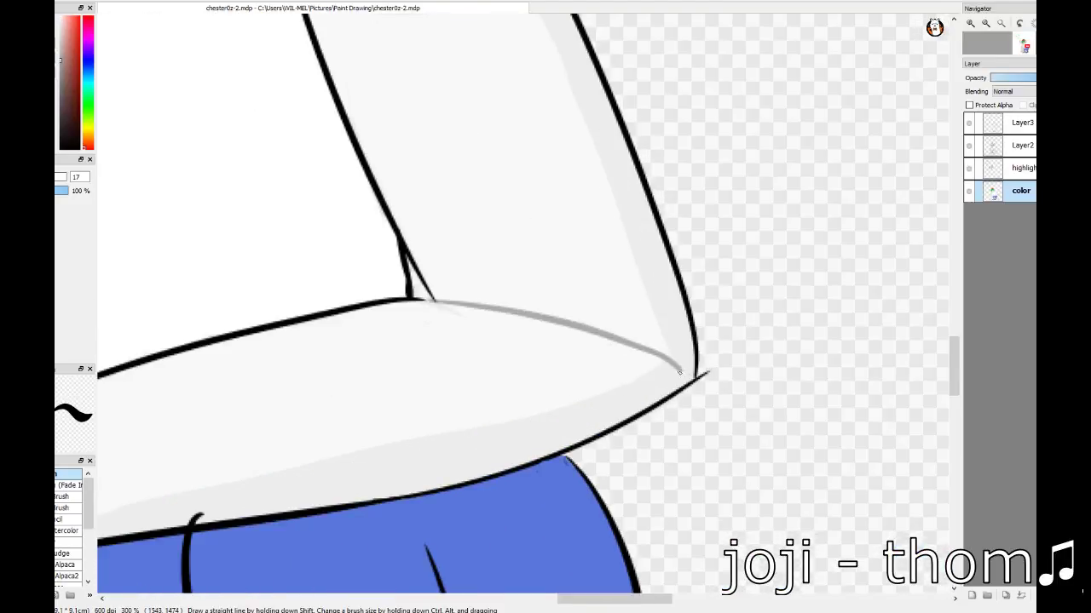
{"action": "scroll", "coordinate": [625, 303], "scroll_direction": "down", "scroll_amount": 4}
{"action": "scroll", "coordinate": [283, 313], "scroll_direction": "up", "scroll_amount": 2}
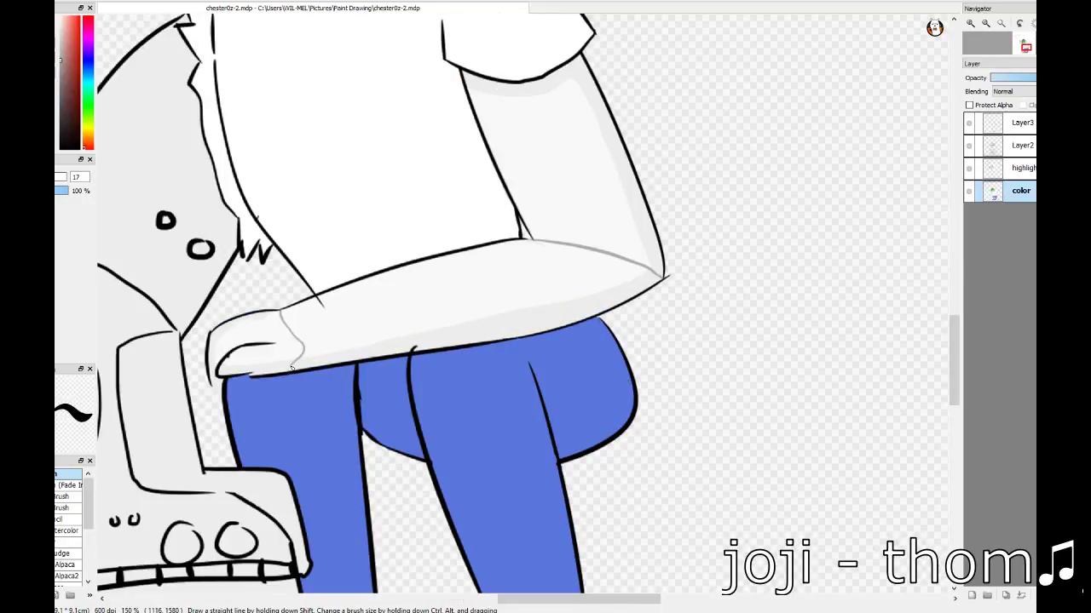
{"action": "scroll", "coordinate": [416, 326], "scroll_direction": "down", "scroll_amount": 1}
{"action": "scroll", "coordinate": [416, 326], "scroll_direction": "left", "scroll_amount": 3}
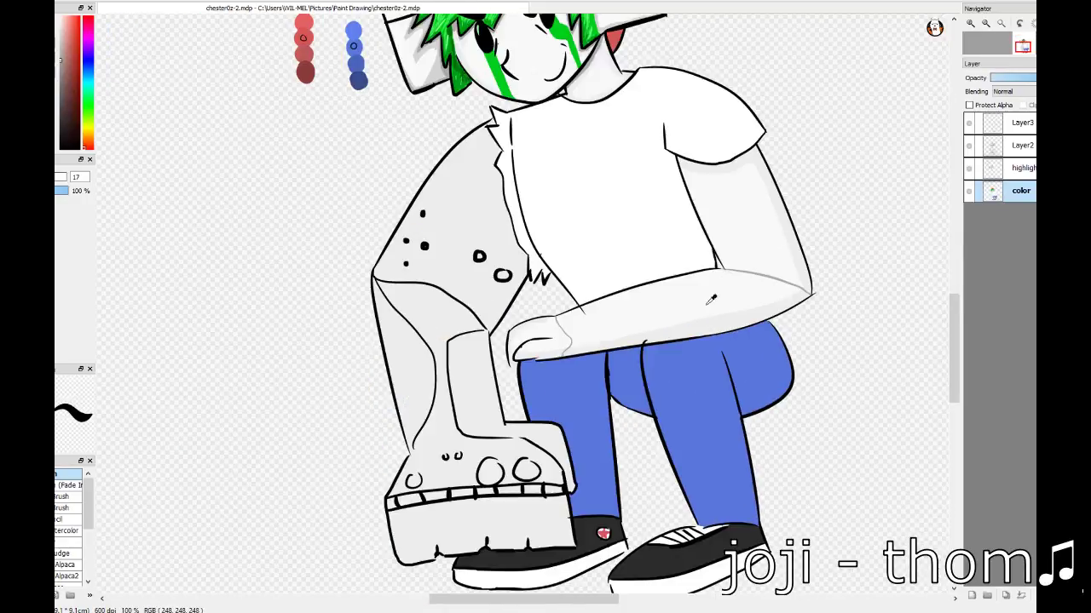
{"action": "scroll", "coordinate": [325, 288], "scroll_direction": "up", "scroll_amount": 1}
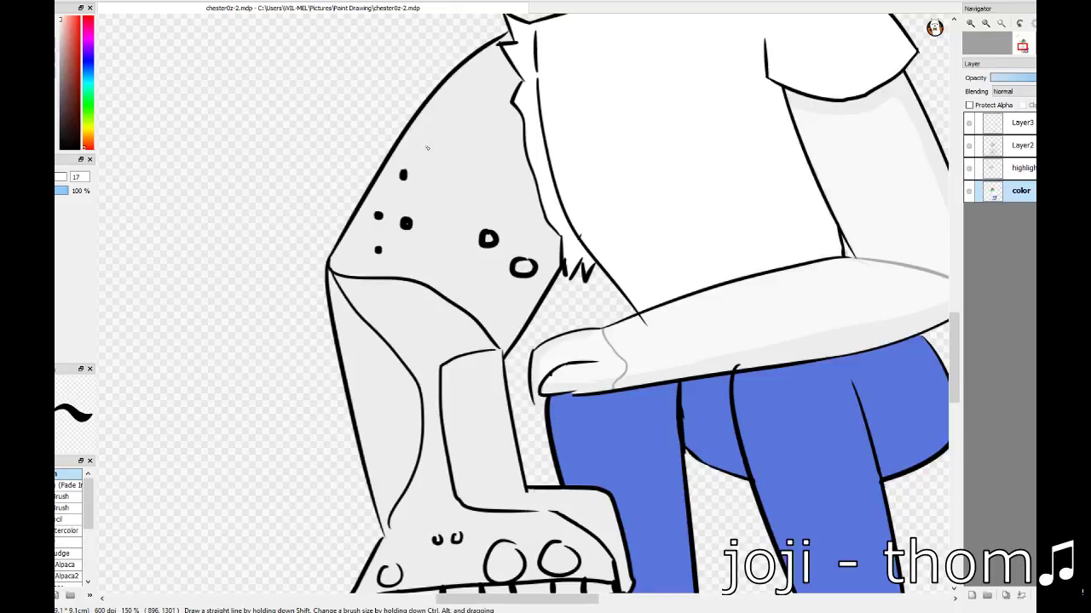
- Paint faint light highlights down the creature's back, upper-left edge and lower body
{"action": "left_click_drag", "start_coordinate": [488, 85], "coordinate": [548, 252]}
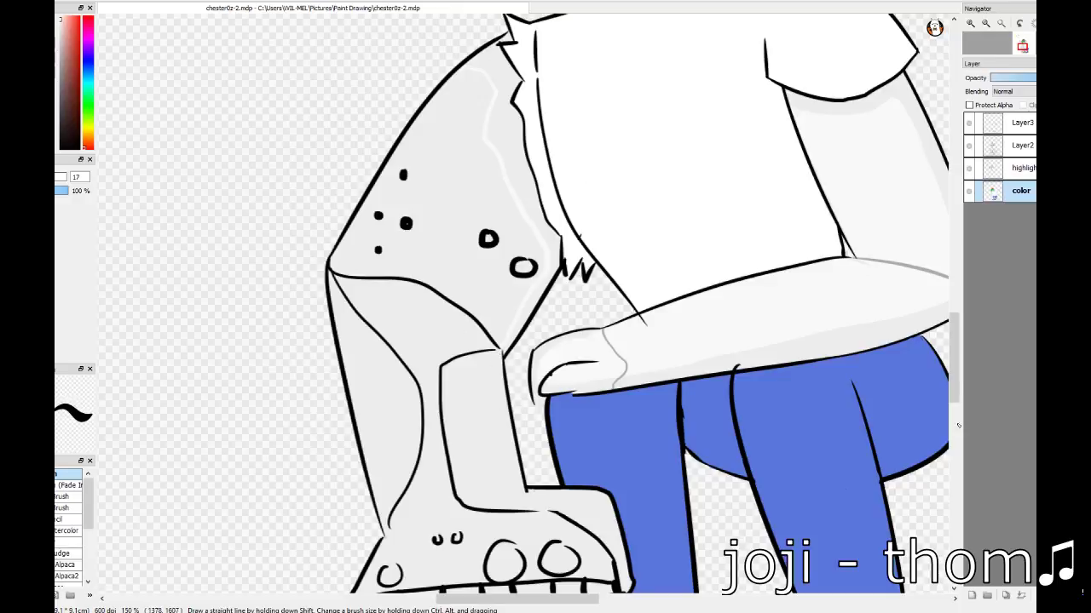
{"action": "scroll", "coordinate": [529, 306], "scroll_direction": "down", "scroll_amount": 5}
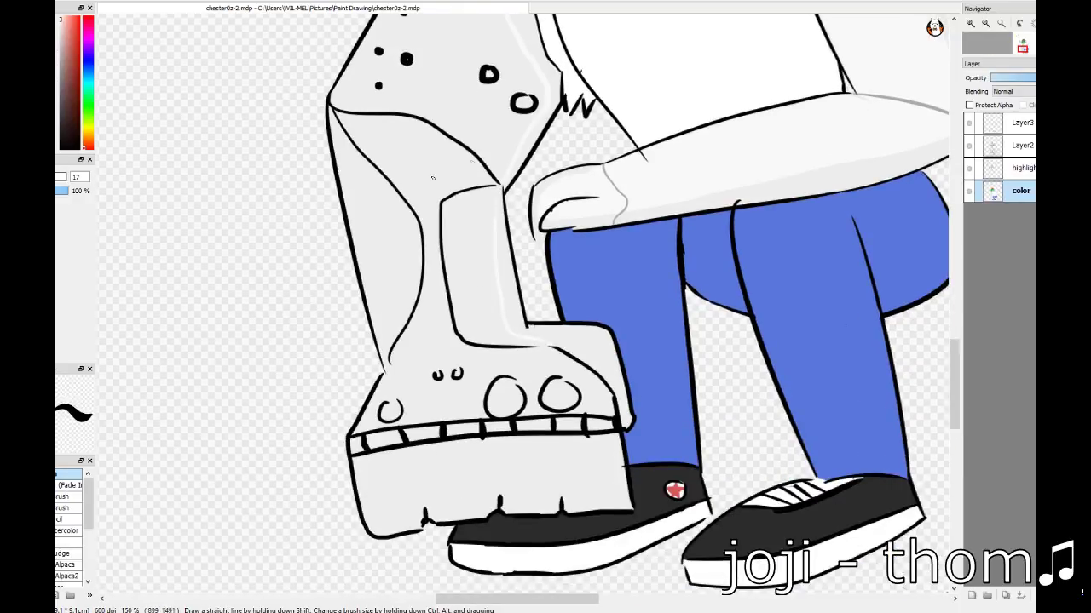
{"action": "scroll", "coordinate": [446, 126], "scroll_direction": "up", "scroll_amount": 5}
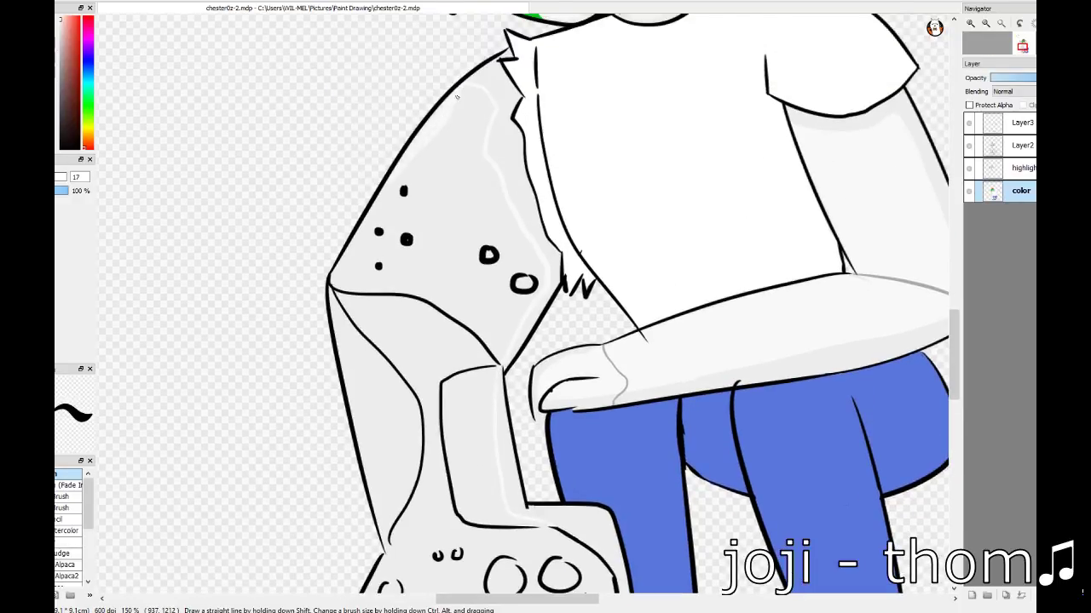
{"action": "mouse_move", "coordinate": [385, 193]}
{"action": "left_mouse_down"}
{"action": "mouse_move", "coordinate": [335, 282]}
{"action": "mouse_move", "coordinate": [465, 92]}
{"action": "left_mouse_up"}
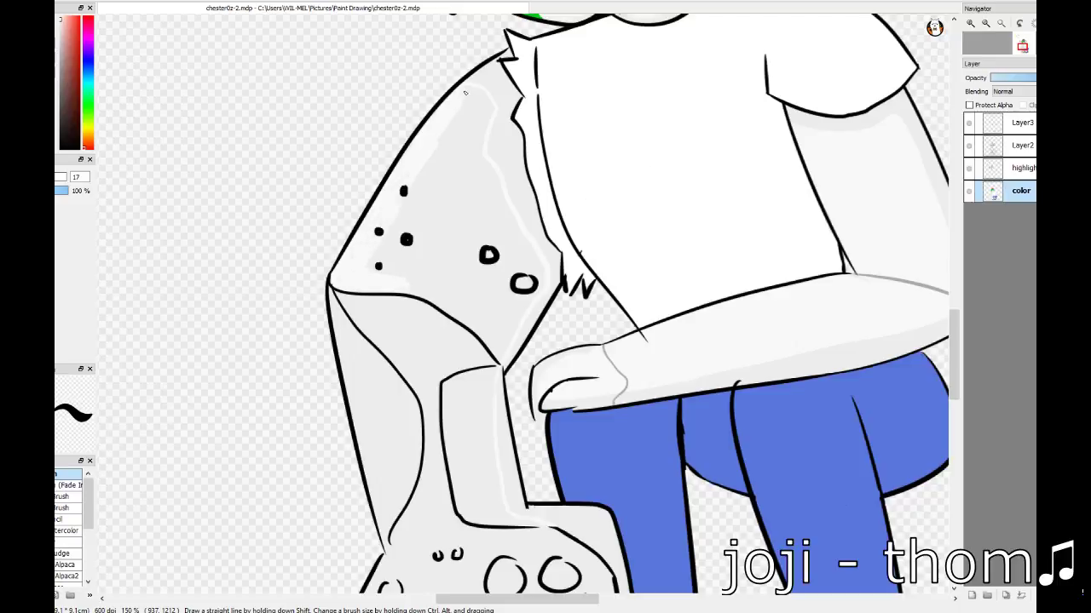
{"action": "left_click_drag", "start_coordinate": [481, 140], "coordinate": [536, 259]}
{"action": "mouse_move", "coordinate": [438, 298]}
{"action": "left_mouse_down"}
{"action": "mouse_move", "coordinate": [453, 313]}
{"action": "mouse_move", "coordinate": [371, 265]}
{"action": "mouse_move", "coordinate": [425, 170]}
{"action": "mouse_move", "coordinate": [490, 200]}
{"action": "mouse_move", "coordinate": [421, 292]}
{"action": "mouse_move", "coordinate": [511, 255]}
{"action": "mouse_move", "coordinate": [451, 119]}
{"action": "mouse_move", "coordinate": [494, 290]}
{"action": "mouse_move", "coordinate": [462, 176]}
{"action": "mouse_move", "coordinate": [422, 281]}
{"action": "left_mouse_up"}
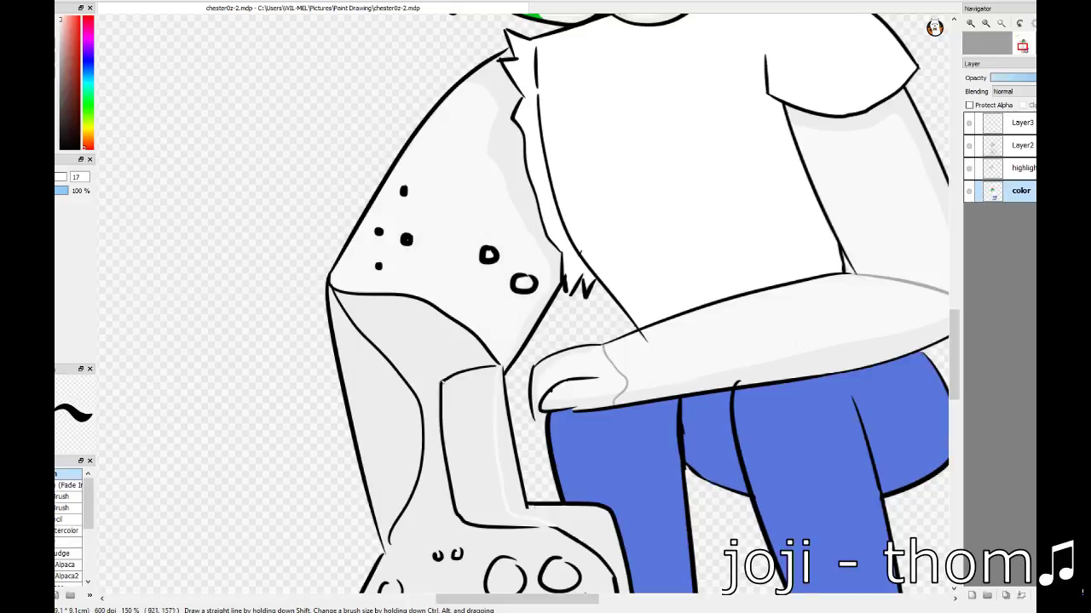
- Lighten the grey shading along the creature's inner edges and inner leg panel
{"action": "left_click_drag", "start_coordinate": [480, 77], "coordinate": [524, 226]}
{"action": "scroll", "coordinate": [320, 267], "scroll_direction": "down", "scroll_amount": 3}
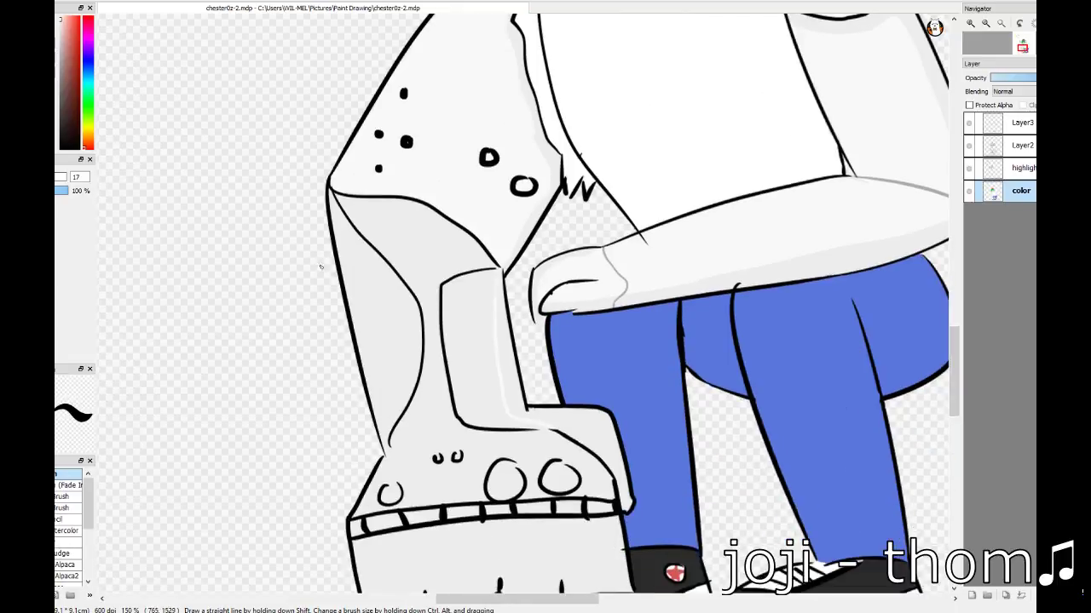
{"action": "left_click_drag", "start_coordinate": [356, 287], "coordinate": [372, 260]}
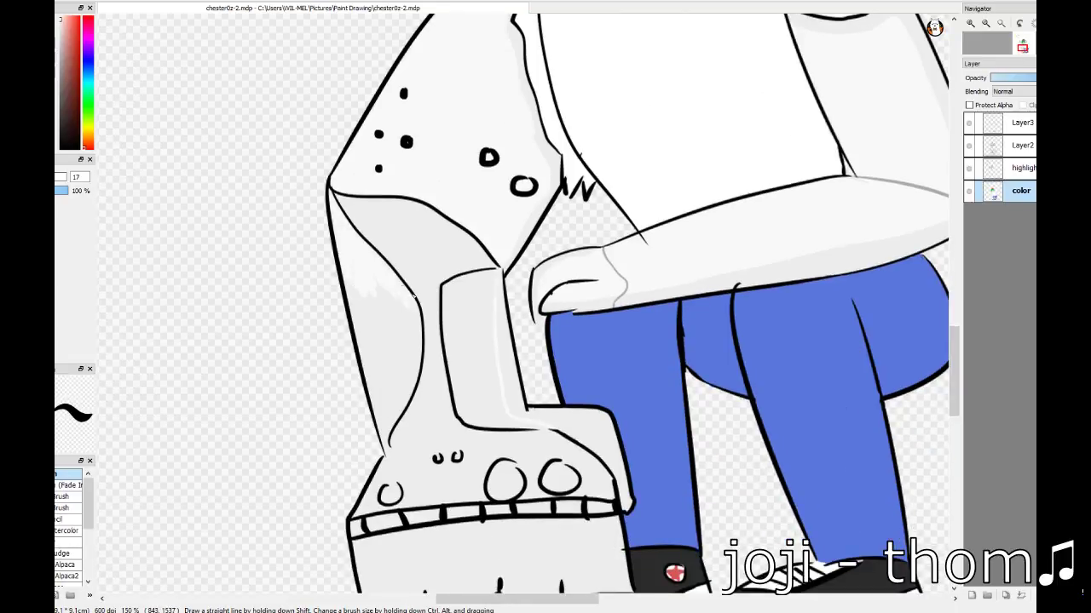
{"action": "mouse_move", "coordinate": [415, 295]}
{"action": "left_mouse_down"}
{"action": "mouse_move", "coordinate": [357, 358]}
{"action": "mouse_move", "coordinate": [388, 455]}
{"action": "left_mouse_up"}
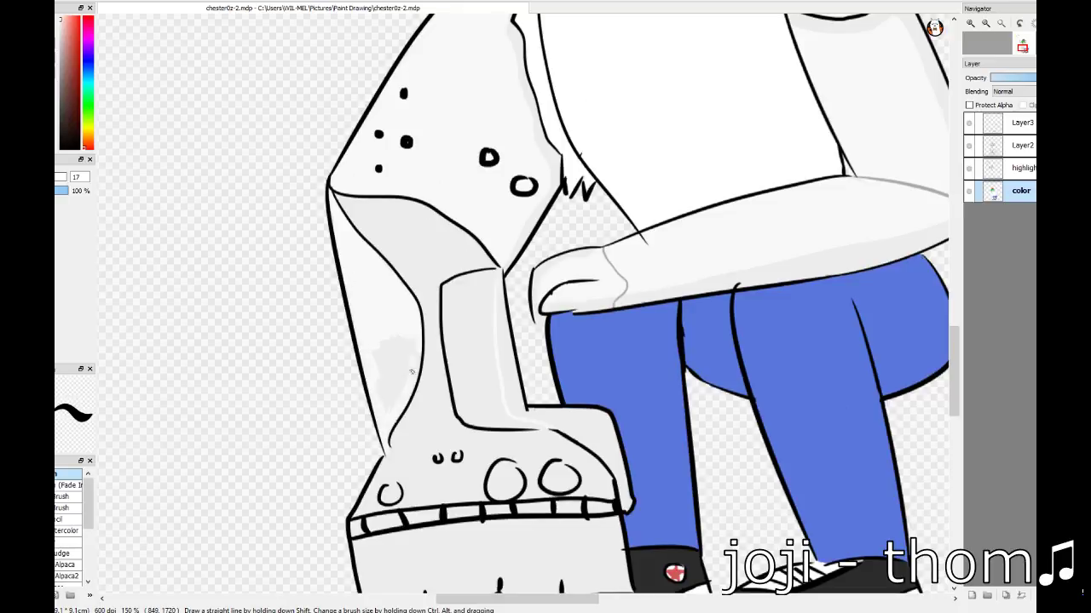
{"action": "mouse_move", "coordinate": [406, 339]}
{"action": "left_mouse_down"}
{"action": "mouse_move", "coordinate": [392, 406]}
{"action": "mouse_move", "coordinate": [377, 408]}
{"action": "left_mouse_up"}
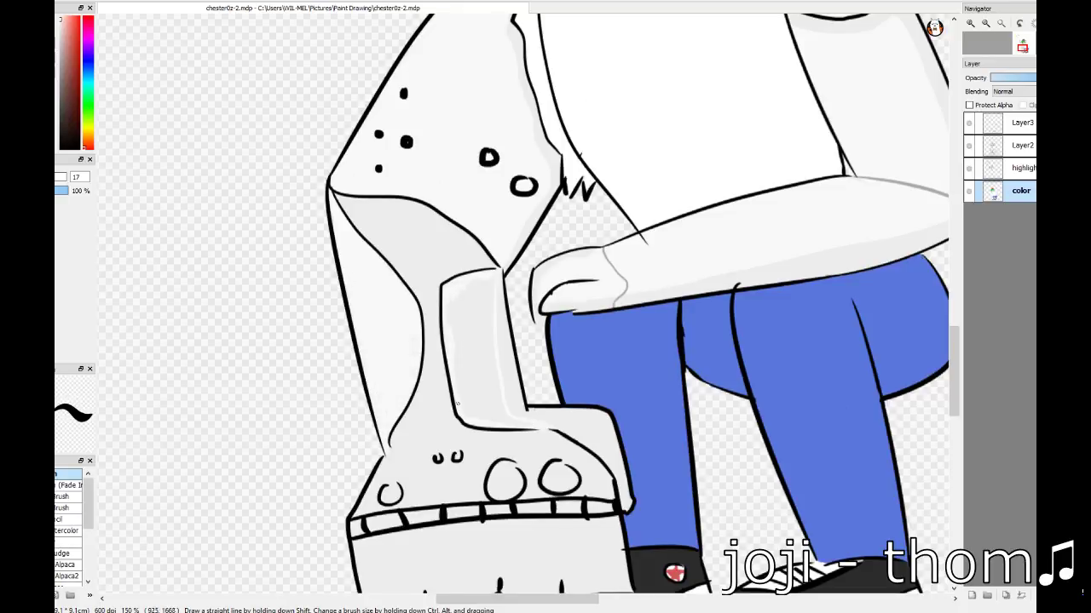
{"action": "mouse_move", "coordinate": [443, 311]}
{"action": "left_mouse_down"}
{"action": "mouse_move", "coordinate": [494, 281]}
{"action": "mouse_move", "coordinate": [492, 388]}
{"action": "left_mouse_up"}
{"action": "mouse_move", "coordinate": [477, 293]}
{"action": "left_mouse_down"}
{"action": "mouse_move", "coordinate": [460, 384]}
{"action": "mouse_move", "coordinate": [539, 428]}
{"action": "left_mouse_up"}
{"action": "mouse_move", "coordinate": [504, 365]}
{"action": "left_mouse_down"}
{"action": "mouse_move", "coordinate": [482, 418]}
{"action": "mouse_move", "coordinate": [390, 449]}
{"action": "left_mouse_up"}
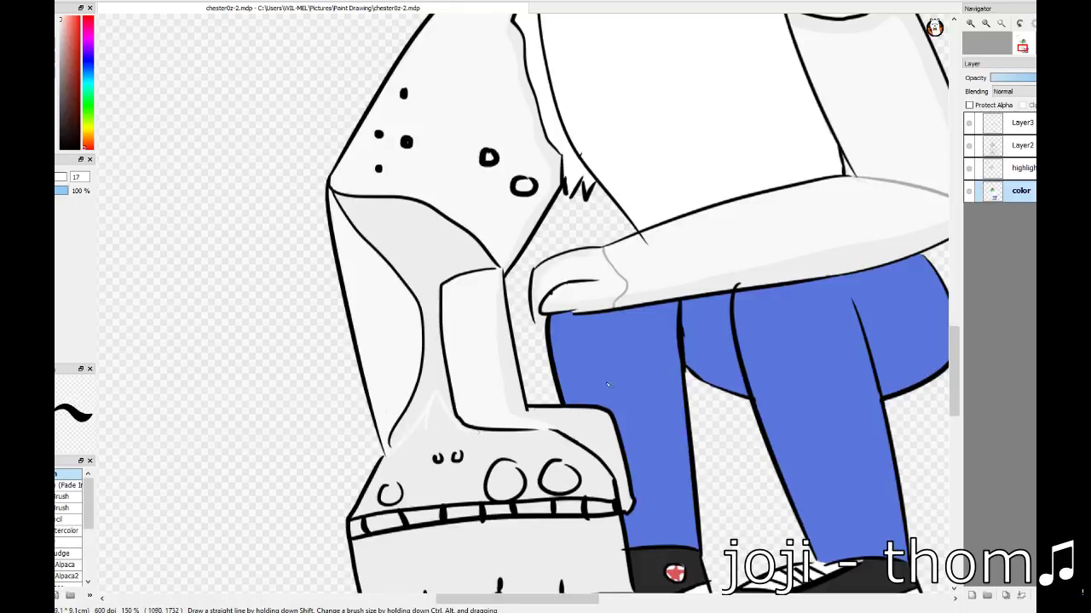
- Lighten the darker shading in the creature's upper panel
{"action": "mouse_move", "coordinate": [436, 294]}
{"action": "left_mouse_down"}
{"action": "mouse_move", "coordinate": [426, 222]}
{"action": "mouse_move", "coordinate": [443, 221]}
{"action": "left_mouse_up"}
{"action": "key", "text": "ctrl+z"}
{"action": "mouse_move", "coordinate": [426, 281]}
{"action": "left_mouse_down"}
{"action": "mouse_move", "coordinate": [474, 260]}
{"action": "mouse_move", "coordinate": [388, 220]}
{"action": "left_mouse_up"}
{"action": "left_click_drag", "start_coordinate": [460, 256], "coordinate": [405, 277]}
{"action": "scroll", "coordinate": [912, 471], "scroll_direction": "down", "scroll_amount": 3}
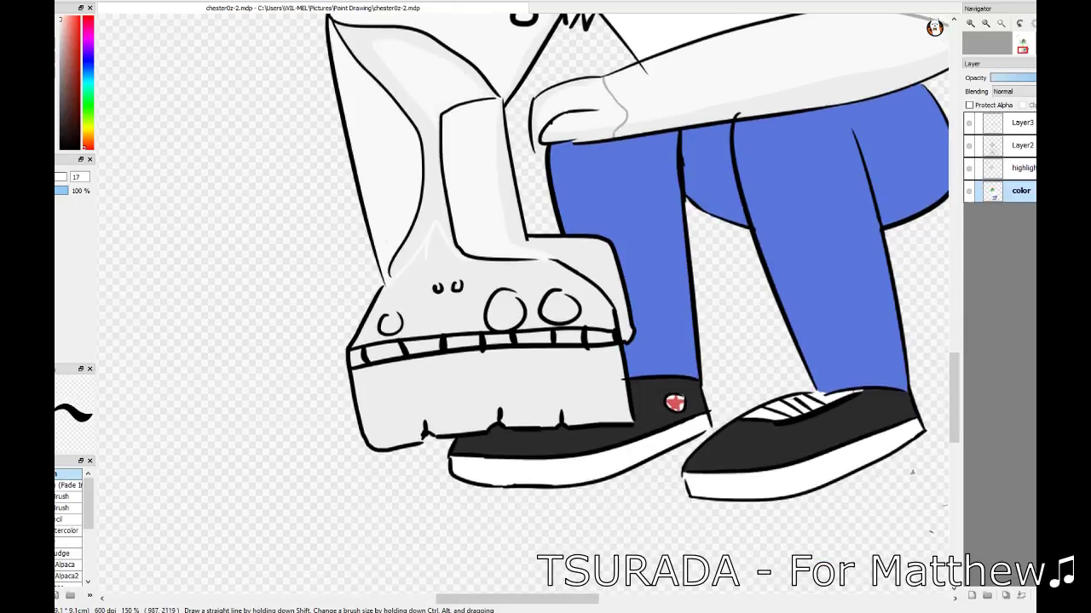
{"action": "scroll", "coordinate": [452, 280], "scroll_direction": "up", "scroll_amount": 3}
- Add light strokes along the upper edge, lighten the left face and shade the right side light grey
{"action": "mouse_move", "coordinate": [405, 136]}
{"action": "left_mouse_down"}
{"action": "mouse_move", "coordinate": [424, 209]}
{"action": "mouse_move", "coordinate": [523, 251]}
{"action": "left_mouse_up"}
{"action": "mouse_move", "coordinate": [400, 179]}
{"action": "left_mouse_down"}
{"action": "mouse_move", "coordinate": [357, 260]}
{"action": "mouse_move", "coordinate": [261, 340]}
{"action": "mouse_move", "coordinate": [218, 439]}
{"action": "mouse_move", "coordinate": [358, 273]}
{"action": "left_mouse_up"}
{"action": "left_click_drag", "start_coordinate": [273, 367], "coordinate": [417, 213]}
{"action": "mouse_move", "coordinate": [367, 409]}
{"action": "left_mouse_down"}
{"action": "mouse_move", "coordinate": [439, 222]}
{"action": "mouse_move", "coordinate": [574, 246]}
{"action": "mouse_move", "coordinate": [742, 253]}
{"action": "mouse_move", "coordinate": [869, 358]}
{"action": "mouse_move", "coordinate": [850, 363]}
{"action": "mouse_move", "coordinate": [784, 314]}
{"action": "mouse_move", "coordinate": [480, 355]}
{"action": "mouse_move", "coordinate": [424, 421]}
{"action": "mouse_move", "coordinate": [682, 383]}
{"action": "left_mouse_up"}
{"action": "scroll", "coordinate": [512, 384], "scroll_direction": "down", "scroll_amount": 3}
{"action": "mouse_move", "coordinate": [247, 332]}
{"action": "left_mouse_down"}
{"action": "mouse_move", "coordinate": [261, 511]}
{"action": "mouse_move", "coordinate": [281, 340]}
{"action": "mouse_move", "coordinate": [299, 390]}
{"action": "mouse_move", "coordinate": [512, 401]}
{"action": "mouse_move", "coordinate": [483, 431]}
{"action": "mouse_move", "coordinate": [592, 312]}
{"action": "mouse_move", "coordinate": [599, 433]}
{"action": "mouse_move", "coordinate": [718, 369]}
{"action": "mouse_move", "coordinate": [657, 300]}
{"action": "mouse_move", "coordinate": [761, 287]}
{"action": "mouse_move", "coordinate": [852, 460]}
{"action": "left_mouse_up"}
{"action": "key", "text": "ctrl+z"}
{"action": "mouse_move", "coordinate": [766, 290]}
{"action": "left_mouse_down"}
{"action": "mouse_move", "coordinate": [855, 287]}
{"action": "mouse_move", "coordinate": [881, 455]}
{"action": "mouse_move", "coordinate": [844, 312]}
{"action": "mouse_move", "coordinate": [852, 426]}
{"action": "left_mouse_up"}
- Zoom out to review, then shade the fist's small left and large middle circles grey
{"action": "key", "text": "ctrl+alt+0"}
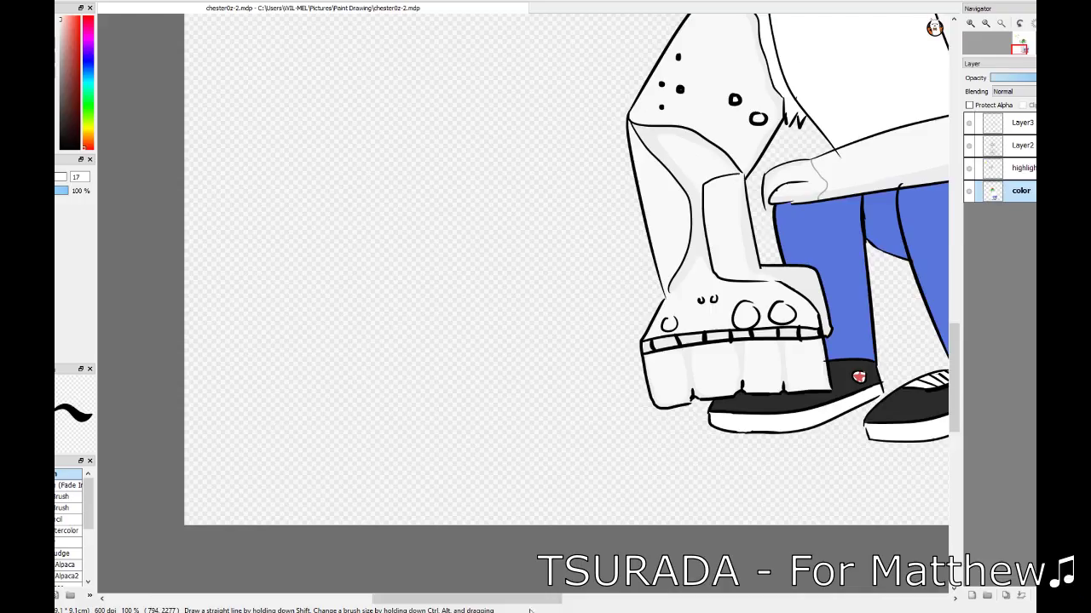
{"action": "left_click_drag", "start_coordinate": [530, 599], "coordinate": [656, 599]}
{"action": "scroll", "coordinate": [552, 445], "scroll_direction": "down", "scroll_amount": 2}
{"action": "scroll", "coordinate": [552, 445], "scroll_direction": "up", "scroll_amount": 4}
{"action": "scroll", "coordinate": [552, 446], "scroll_direction": "down", "scroll_amount": 1}
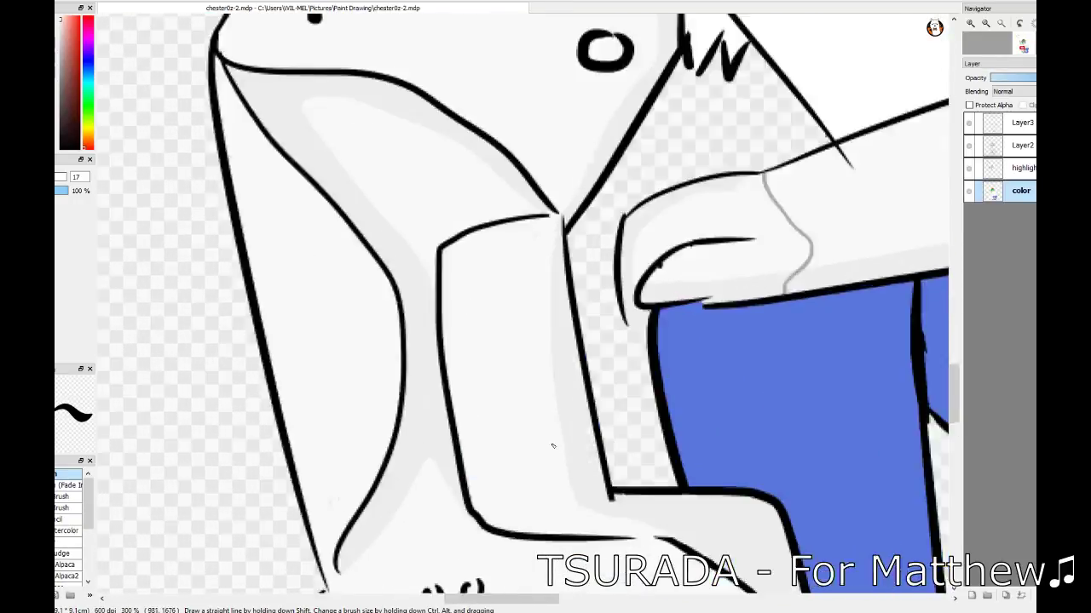
{"action": "scroll", "coordinate": [553, 445], "scroll_direction": "down", "scroll_amount": 1}
{"action": "scroll", "coordinate": [413, 386], "scroll_direction": "up", "scroll_amount": 1}
{"action": "left_click_drag", "start_coordinate": [404, 315], "coordinate": [421, 320]}
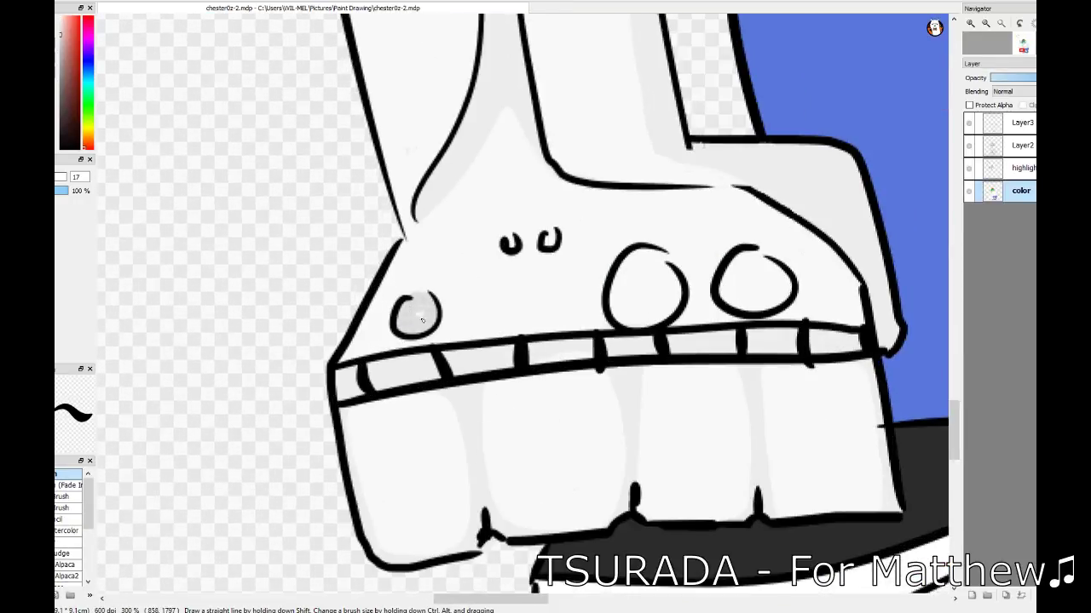
{"action": "mouse_move", "coordinate": [617, 281]}
{"action": "left_mouse_down"}
{"action": "mouse_move", "coordinate": [635, 294]}
{"action": "mouse_move", "coordinate": [641, 285]}
{"action": "left_mouse_up"}
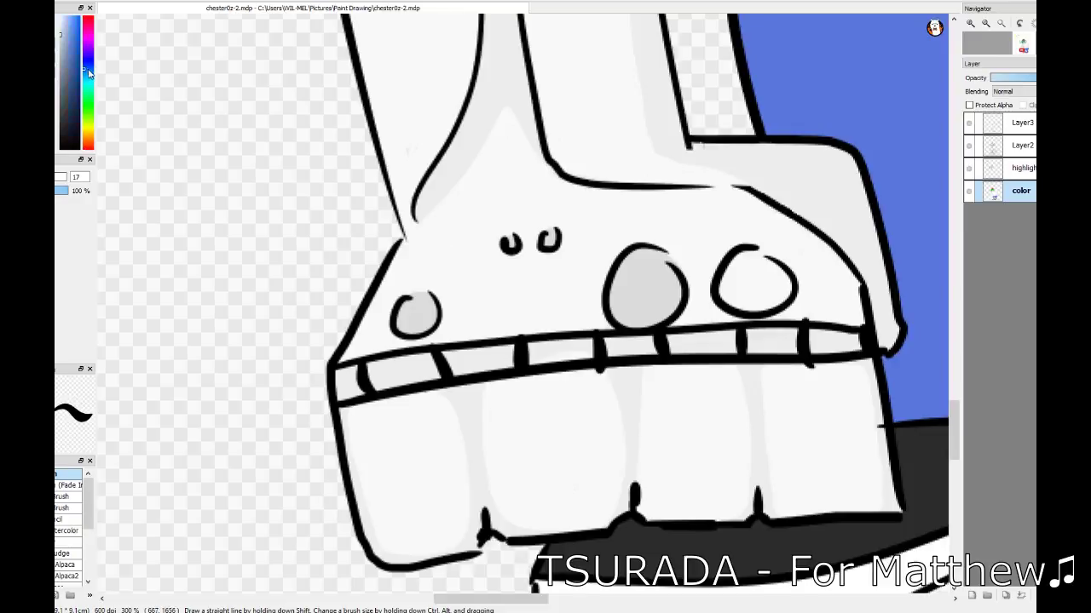
- Repaint the left, middle and right fist circles light blue
{"action": "left_click_drag", "start_coordinate": [414, 306], "coordinate": [417, 314]}
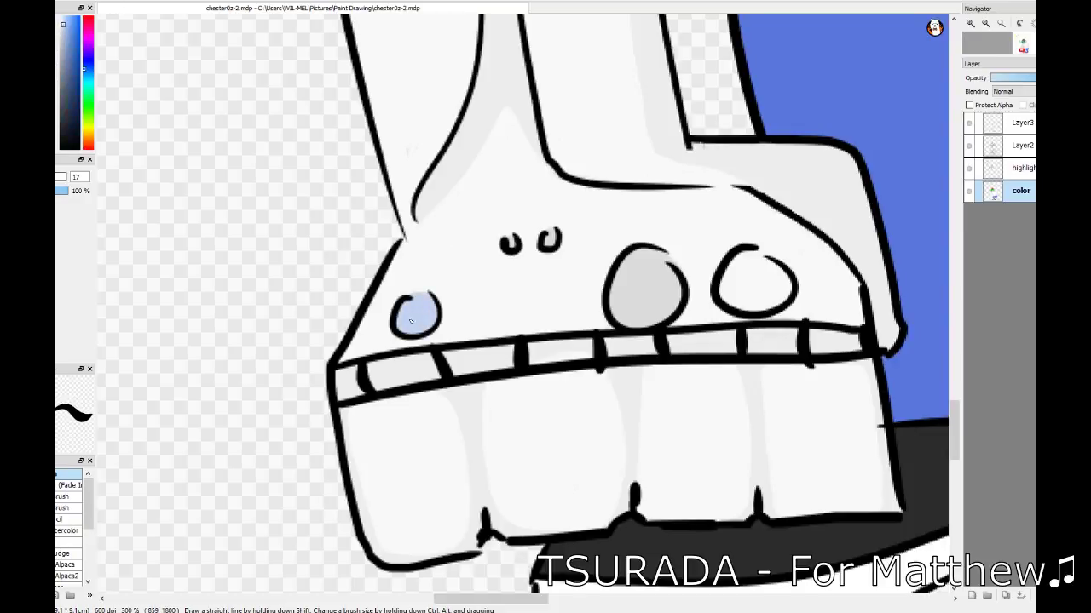
{"action": "left_click_drag", "start_coordinate": [635, 255], "coordinate": [673, 294]}
{"action": "left_click_drag", "start_coordinate": [732, 273], "coordinate": [782, 296]}
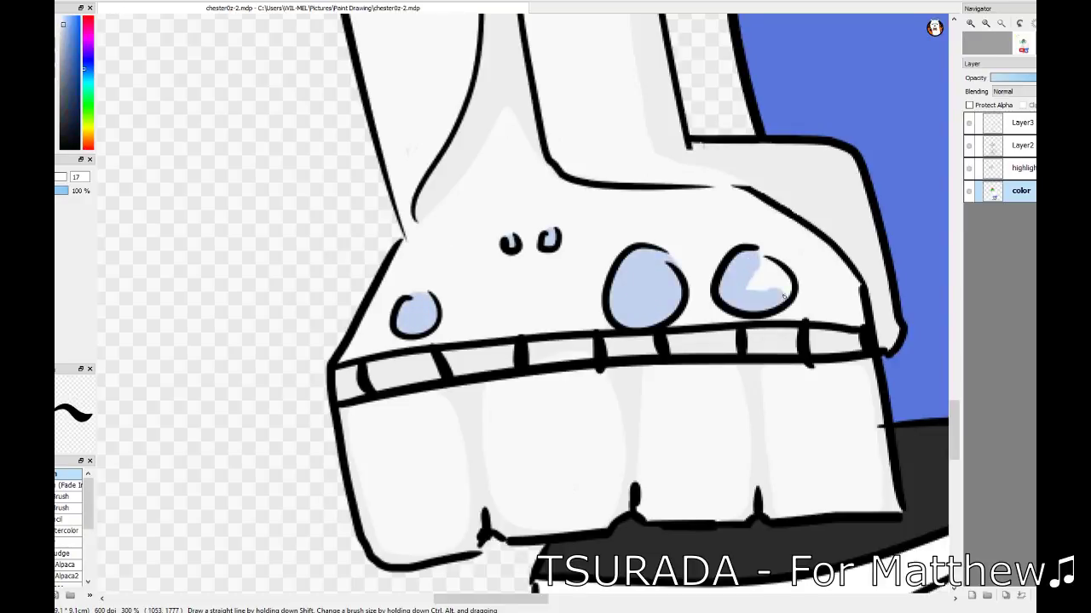
{"action": "left_click_drag", "start_coordinate": [952, 430], "coordinate": [952, 349]}
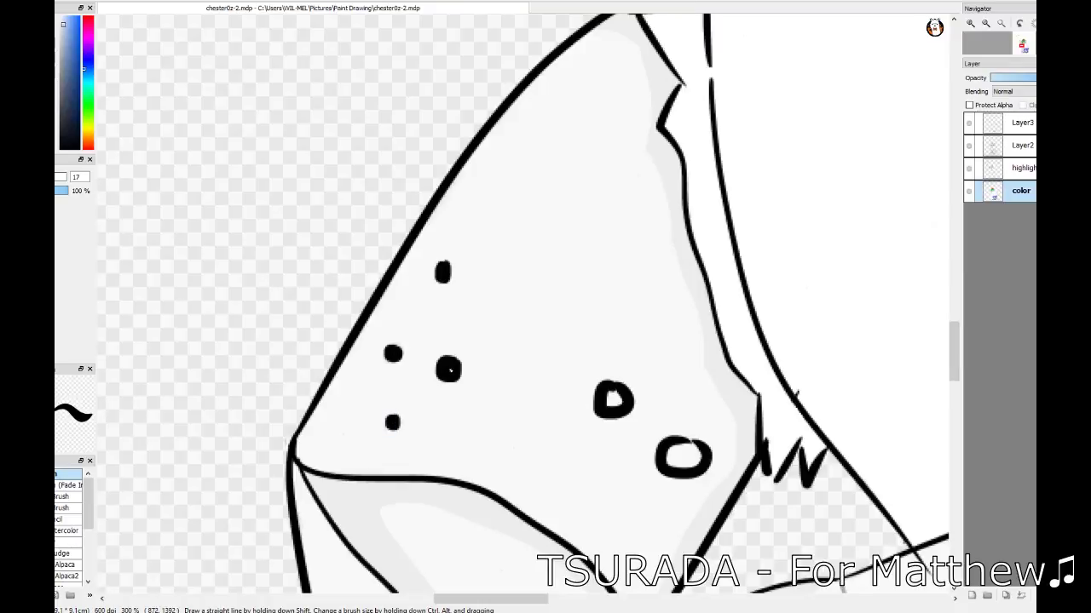
- Bucket-fill the two ring shapes light blue and erase the black interiors of the small dots
{"action": "left_click", "coordinate": [614, 400]}
{"action": "left_click", "coordinate": [683, 458]}
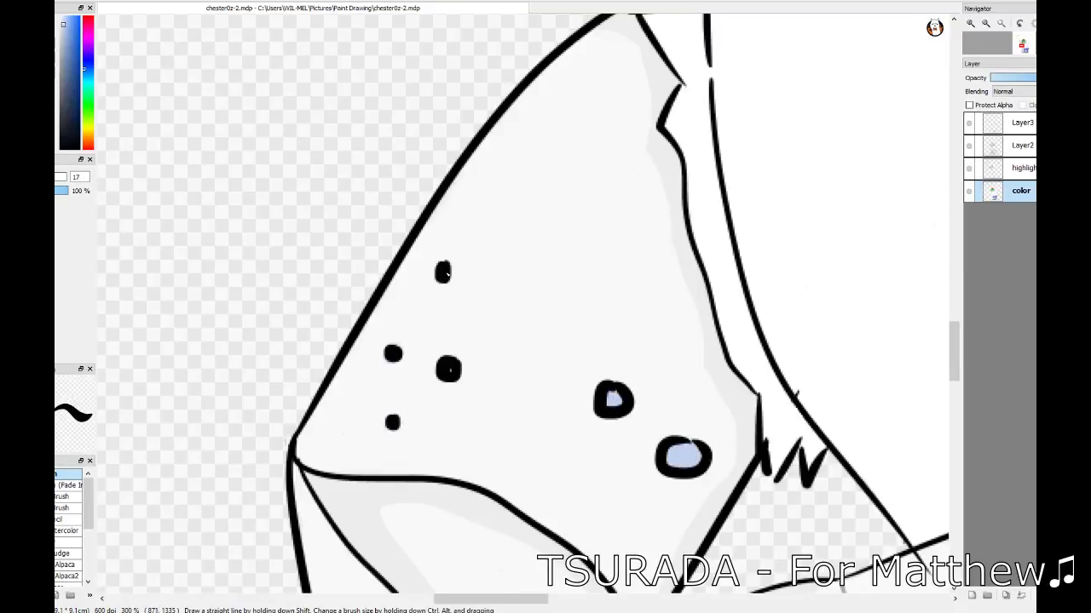
{"action": "key", "text": "e"}
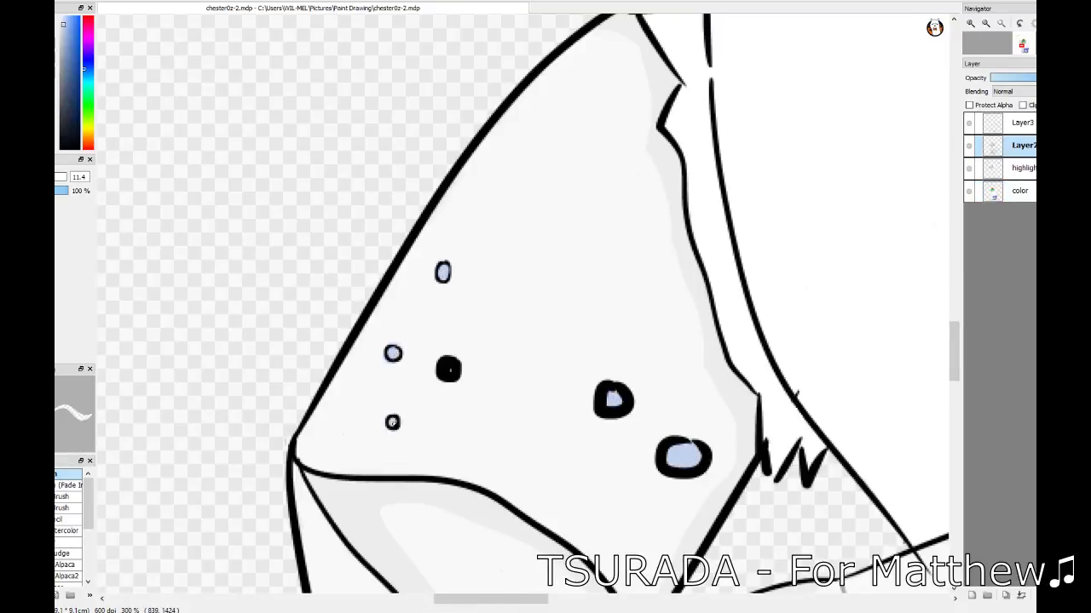
{"action": "left_click_drag", "start_coordinate": [605, 393], "coordinate": [622, 407]}
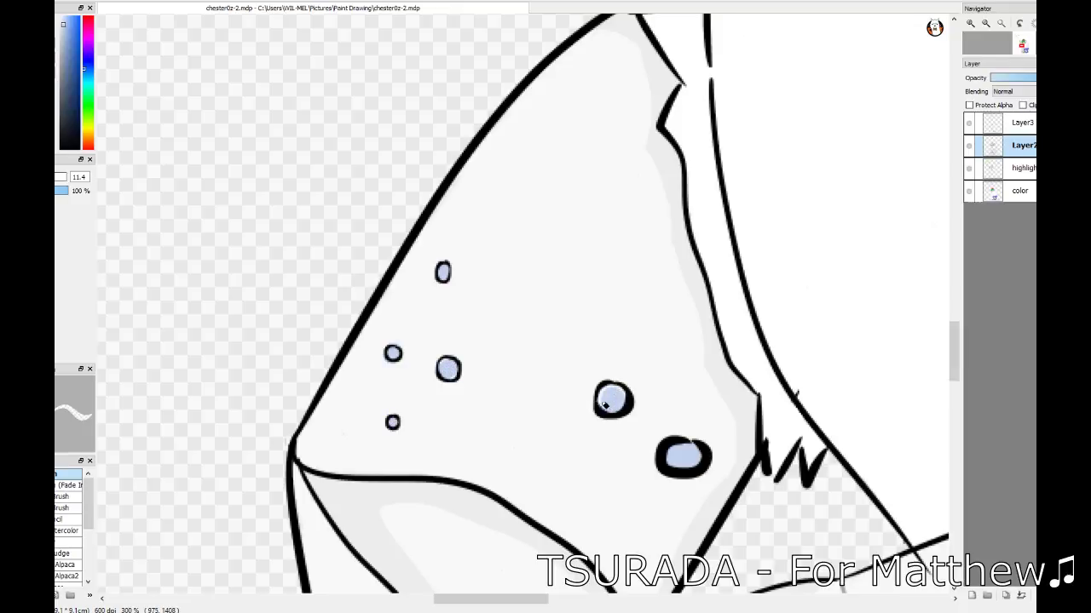
{"action": "left_click_drag", "start_coordinate": [668, 450], "coordinate": [700, 464]}
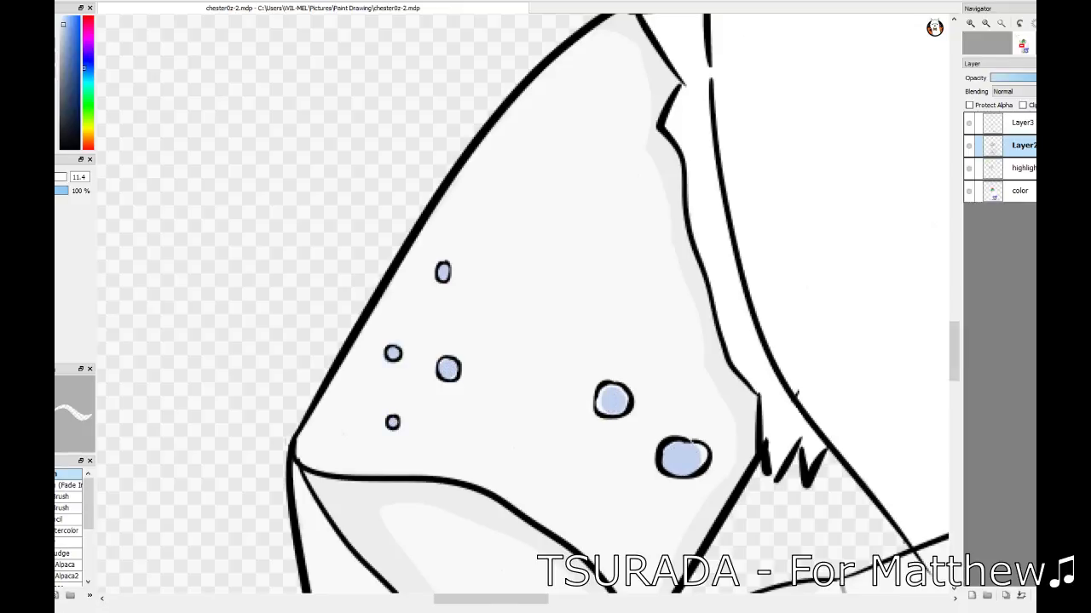
- With a smaller brush on Layer2, sketch the elbow patch edge on the arm
{"action": "key", "text": "b"}
{"action": "left_click", "coordinate": [1018, 168]}
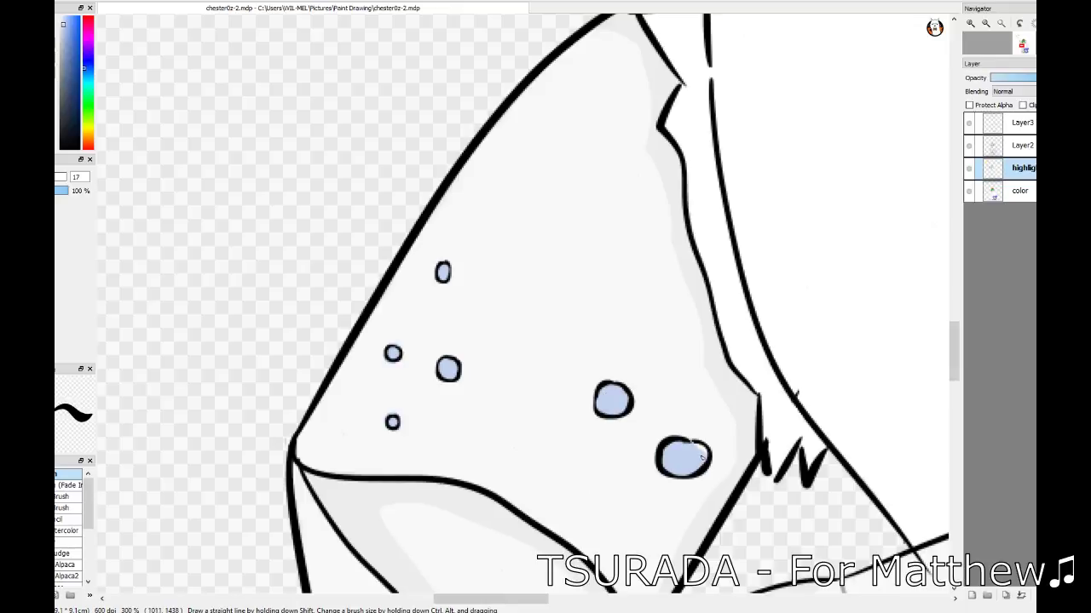
{"action": "scroll", "coordinate": [606, 395], "scroll_direction": "down", "scroll_amount": 2}
{"action": "left_click_drag", "start_coordinate": [958, 313], "coordinate": [959, 349]}
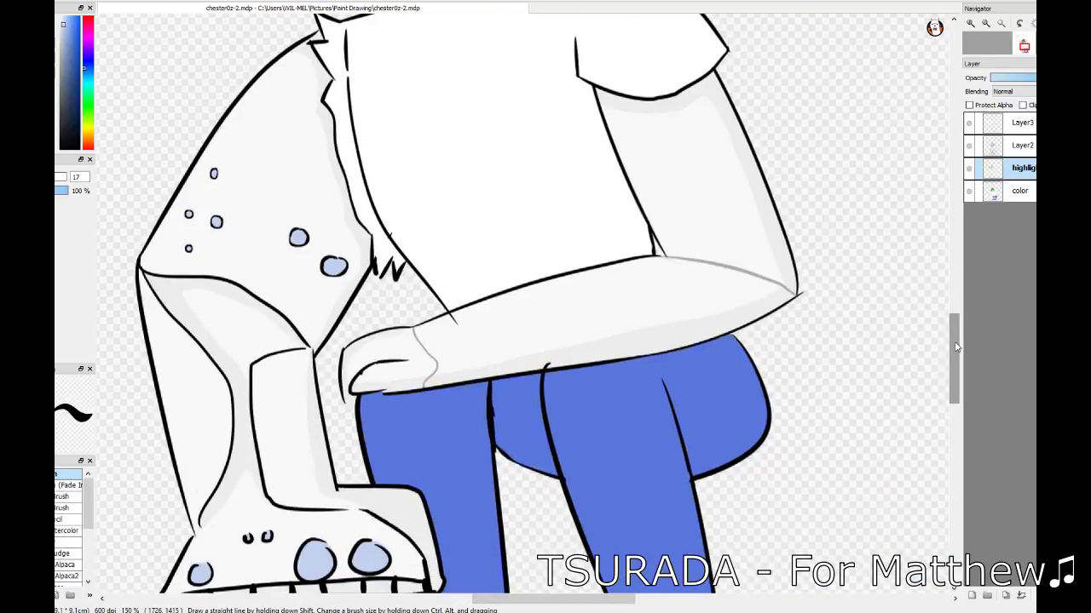
{"action": "left_click", "coordinate": [1014, 145]}
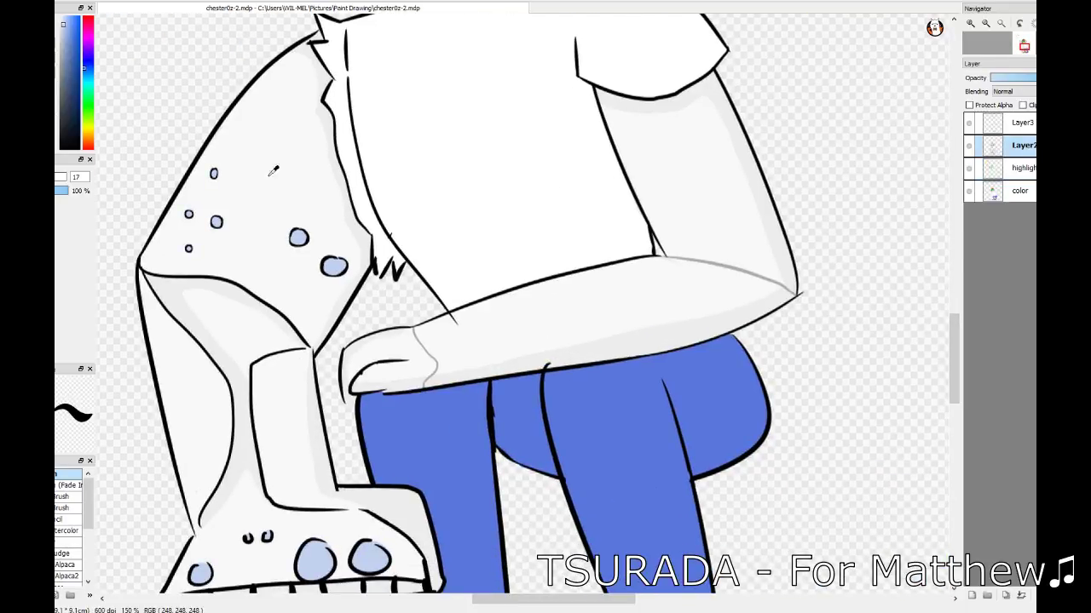
{"action": "left_click_drag", "start_coordinate": [668, 256], "coordinate": [667, 255]}
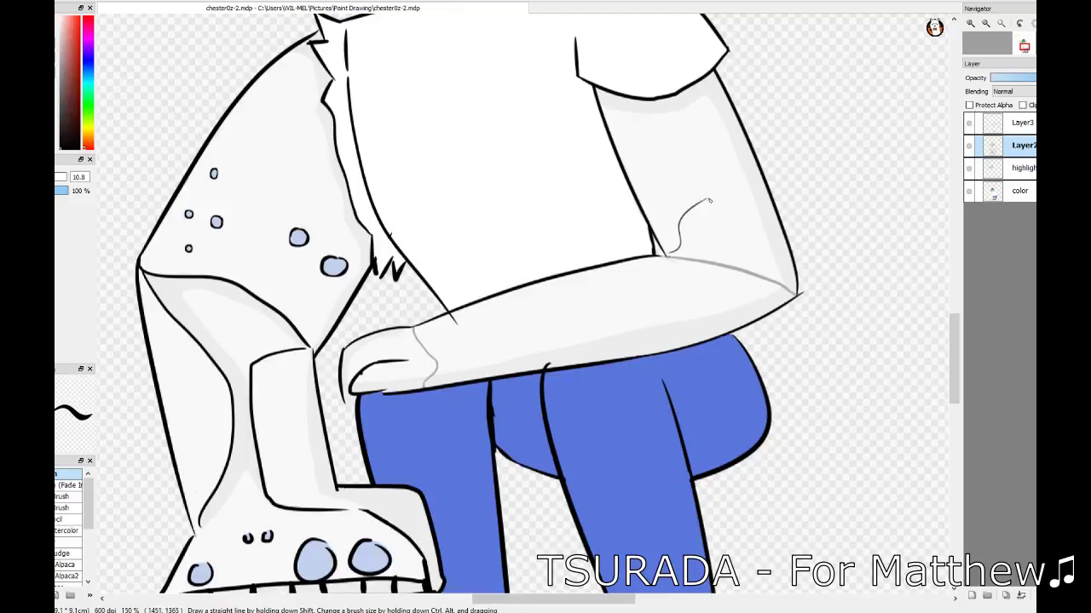
{"action": "left_click_drag", "start_coordinate": [709, 201], "coordinate": [797, 293]}
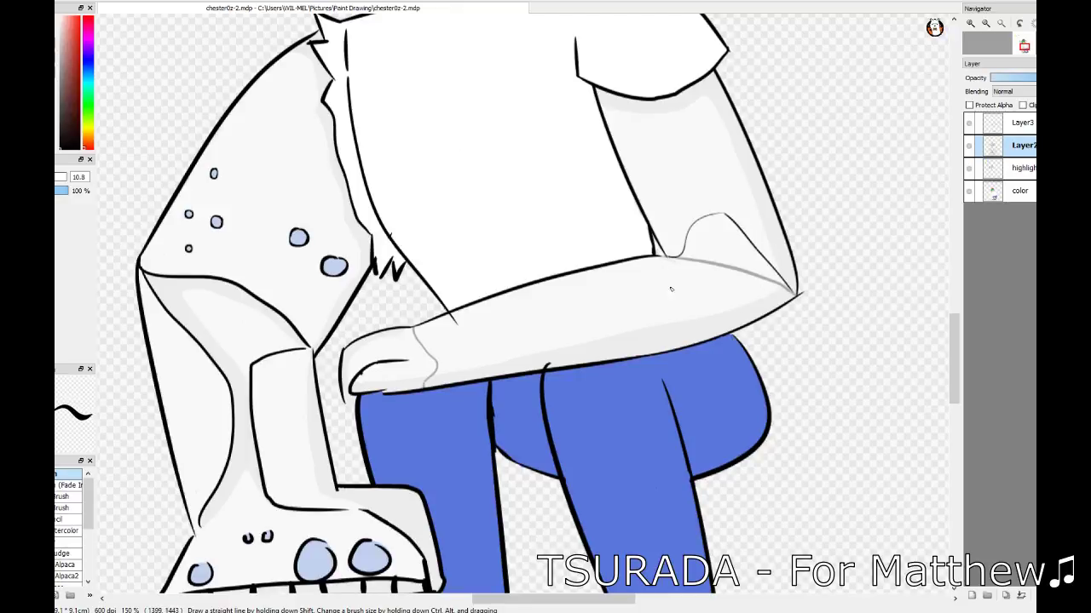
- Redraw the elbow patch line from the elbow down to the arm's corner, then zoom to check it
{"action": "left_click_drag", "start_coordinate": [662, 255], "coordinate": [731, 293]}
{"action": "key", "text": "ctrl+z"}
{"action": "key", "text": "ctrl+z"}
{"action": "mouse_move", "coordinate": [663, 255]}
{"action": "left_mouse_down"}
{"action": "mouse_move", "coordinate": [777, 298]}
{"action": "mouse_move", "coordinate": [799, 295]}
{"action": "left_mouse_up"}
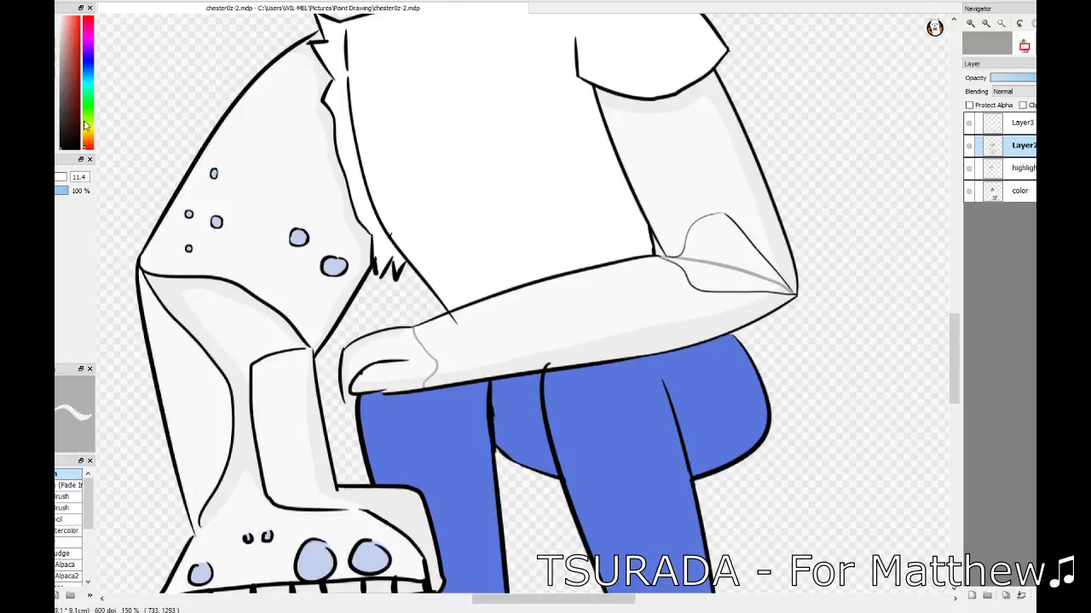
{"action": "scroll", "coordinate": [276, 256], "scroll_direction": "down", "scroll_amount": 2}
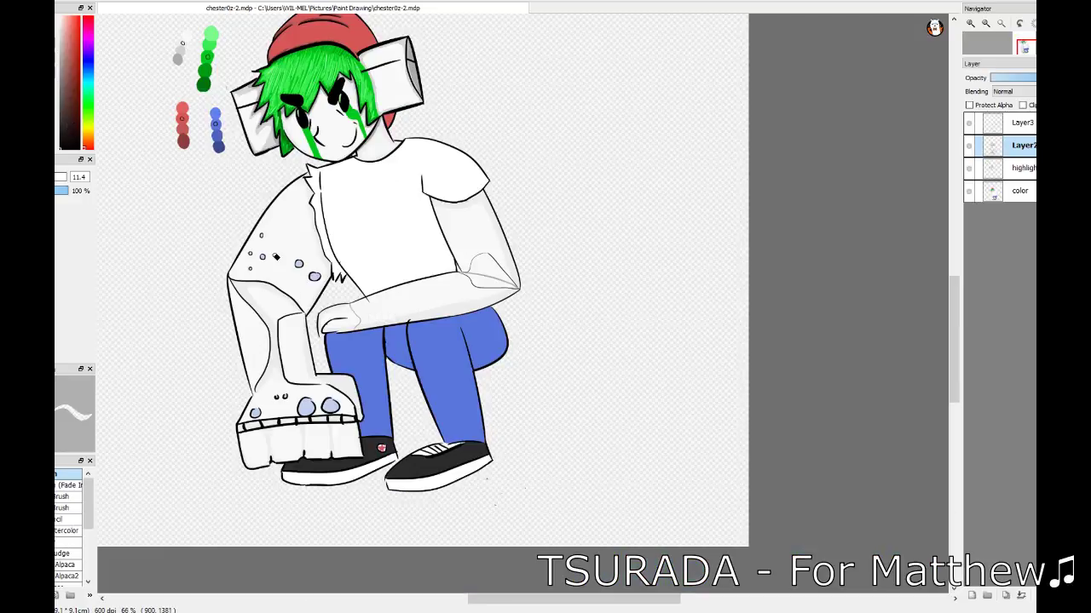
{"action": "scroll", "coordinate": [276, 256], "scroll_direction": "up", "scroll_amount": 3}
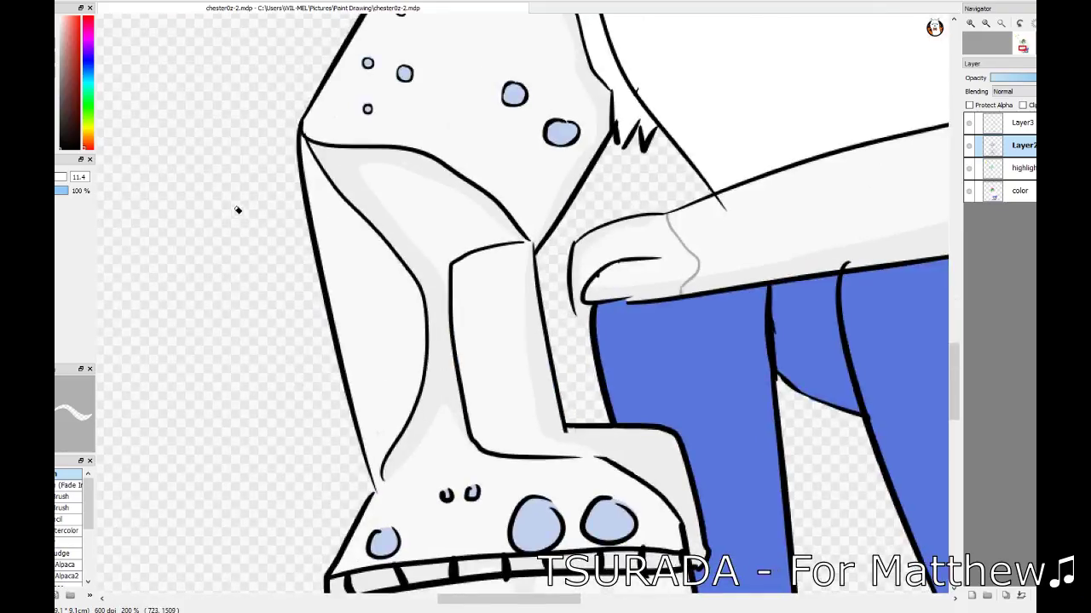
{"action": "scroll", "coordinate": [573, 237], "scroll_direction": "down", "scroll_amount": 3}
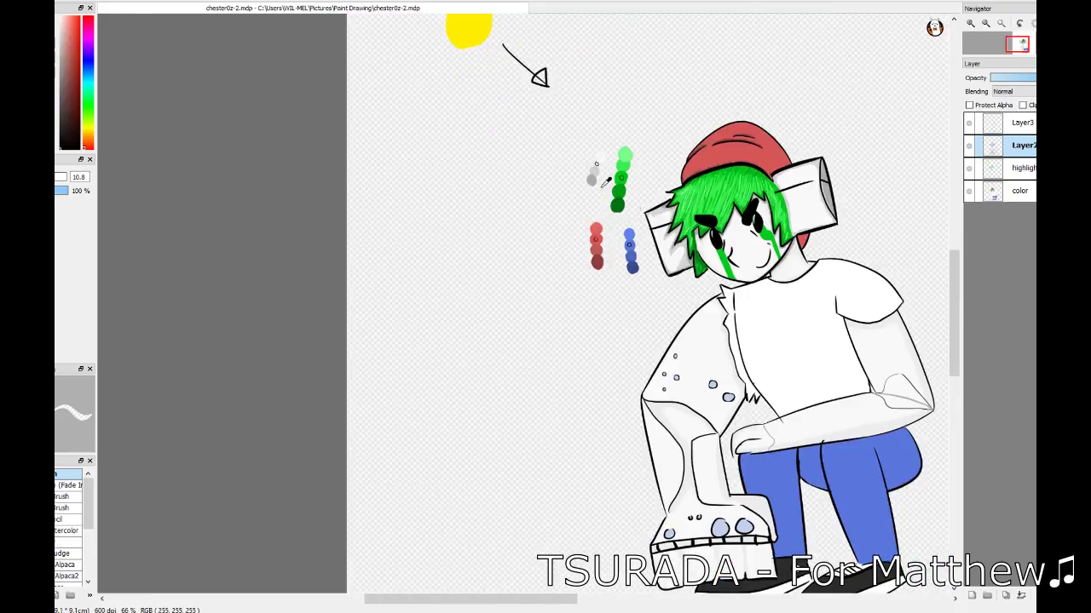
{"action": "scroll", "coordinate": [574, 237], "scroll_direction": "up", "scroll_amount": 3}
{"action": "scroll", "coordinate": [573, 236], "scroll_direction": "up", "scroll_amount": 1}
- On the highlight layer, shade grey along the creature's inner arm edge and lower arm line
{"action": "left_click", "coordinate": [1023, 167]}
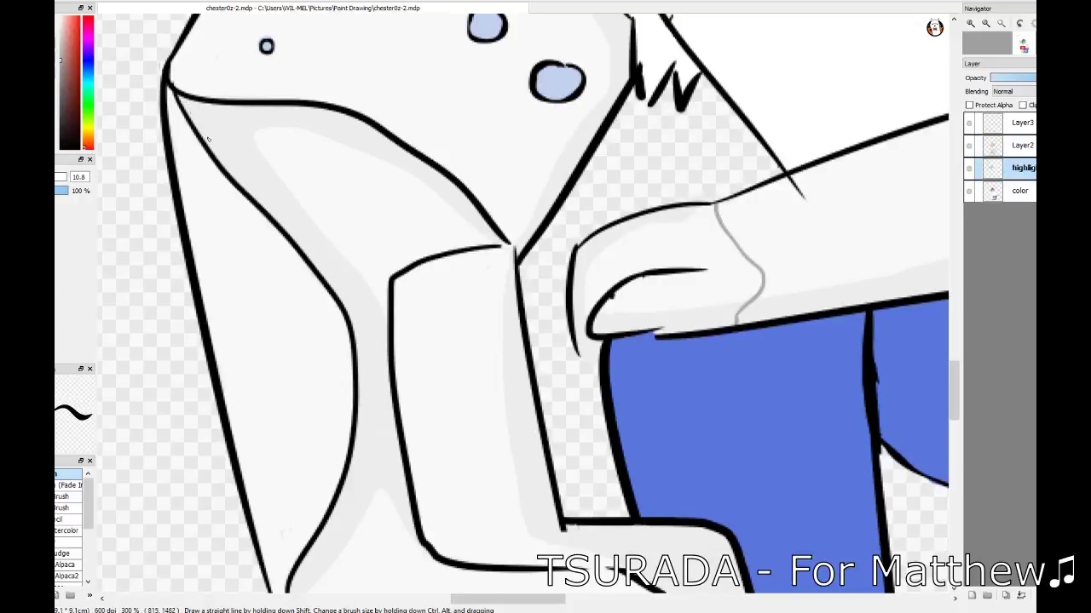
{"action": "left_click_drag", "start_coordinate": [181, 107], "coordinate": [506, 245]}
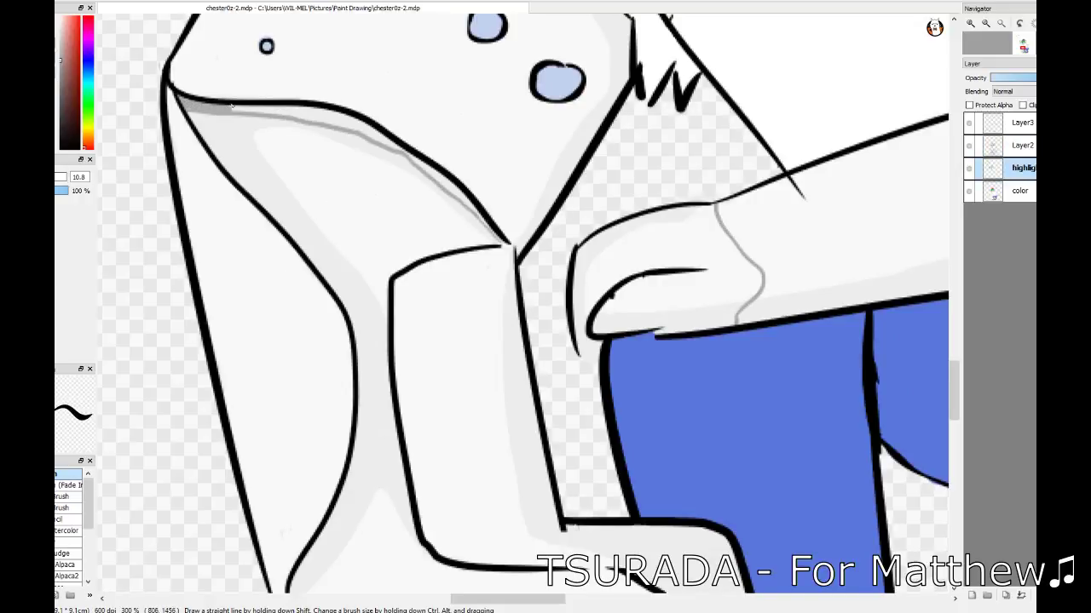
{"action": "left_click_drag", "start_coordinate": [232, 106], "coordinate": [445, 187]}
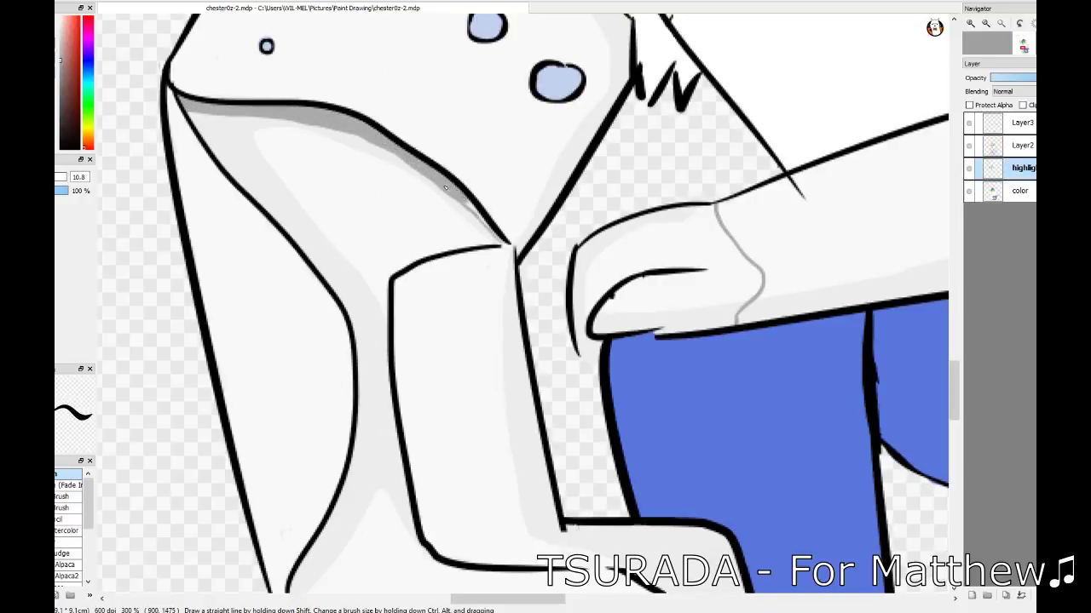
{"action": "scroll", "coordinate": [280, 209], "scroll_direction": "down", "scroll_amount": 3}
{"action": "mouse_move", "coordinate": [358, 315]}
{"action": "left_mouse_down"}
{"action": "mouse_move", "coordinate": [295, 474]}
{"action": "mouse_move", "coordinate": [342, 372]}
{"action": "left_mouse_up"}
{"action": "left_click_drag", "start_coordinate": [291, 477], "coordinate": [312, 439]}
{"action": "left_click_drag", "start_coordinate": [340, 388], "coordinate": [293, 472]}
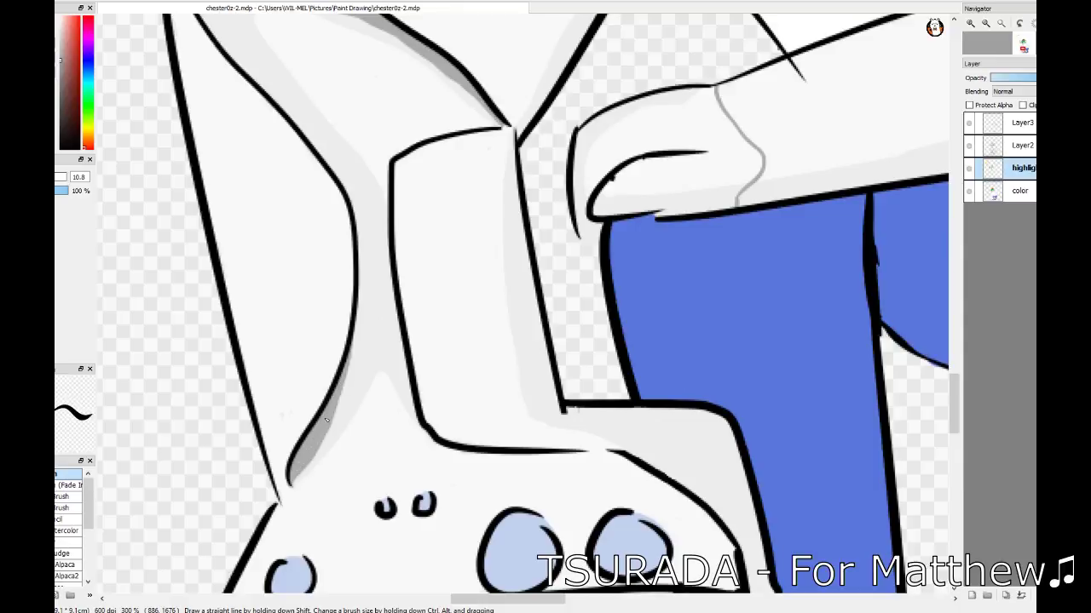
- Darken the grey shading down the right edge of the fist
{"action": "scroll", "coordinate": [426, 358], "scroll_direction": "down", "scroll_amount": 3}
{"action": "scroll", "coordinate": [509, 327], "scroll_direction": "down", "scroll_amount": 2}
{"action": "scroll", "coordinate": [508, 328], "scroll_direction": "up", "scroll_amount": 1}
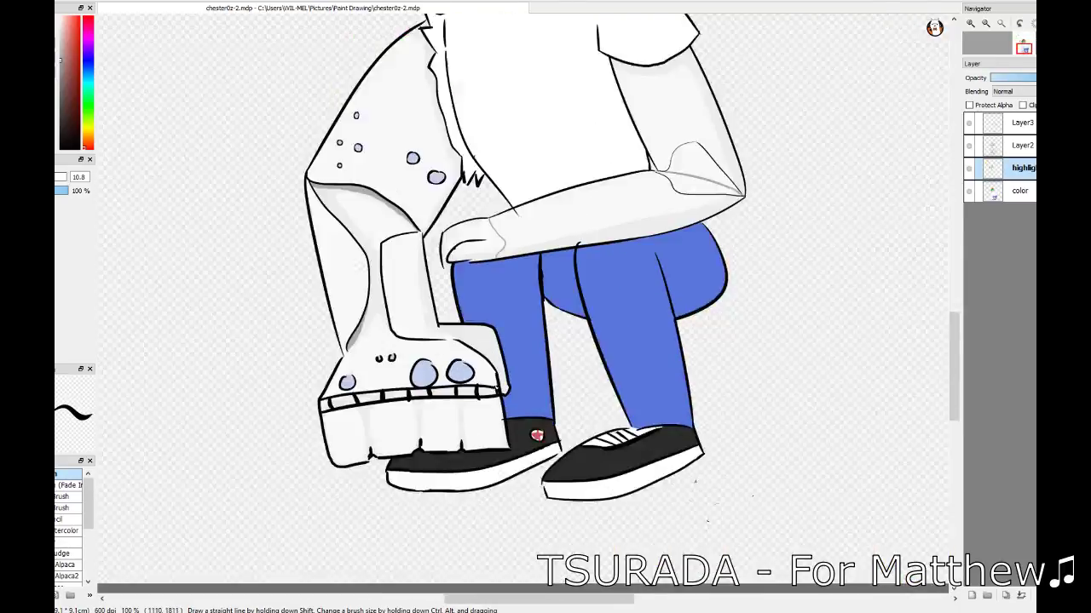
{"action": "scroll", "coordinate": [485, 323], "scroll_direction": "up", "scroll_amount": 2}
{"action": "left_click_drag", "start_coordinate": [431, 307], "coordinate": [438, 312]}
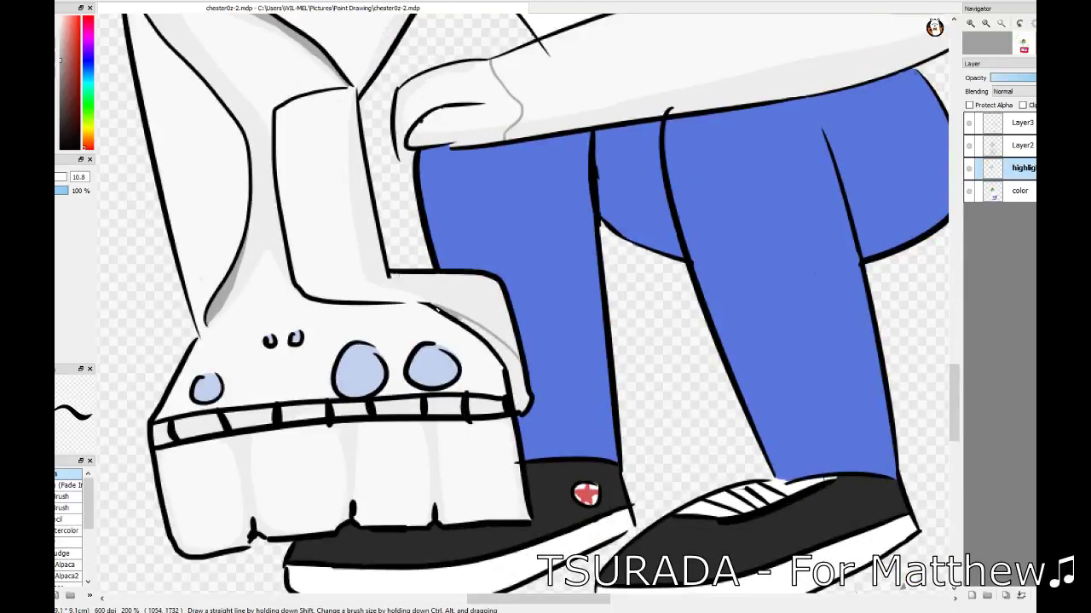
{"action": "left_click_drag", "start_coordinate": [512, 351], "coordinate": [520, 398]}
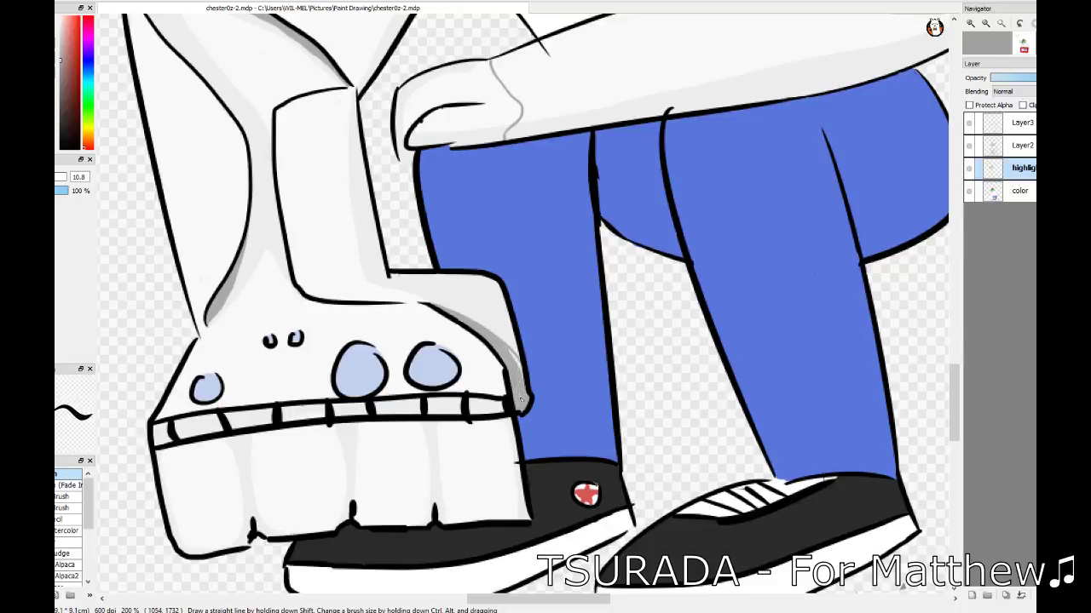
{"action": "scroll", "coordinate": [145, 468], "scroll_direction": "up", "scroll_amount": 1}
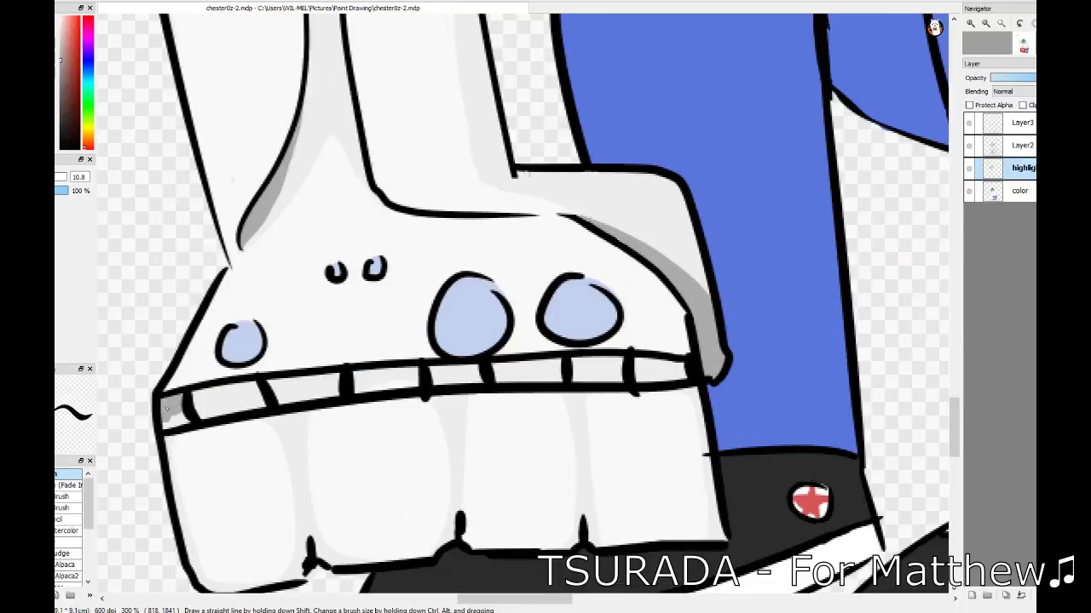
- Shade the gaps between the band's teeth grey and paint the leftmost gap blue
{"action": "mouse_move", "coordinate": [272, 385]}
{"action": "left_mouse_down"}
{"action": "mouse_move", "coordinate": [336, 381]}
{"action": "mouse_move", "coordinate": [317, 398]}
{"action": "left_mouse_up"}
{"action": "left_click_drag", "start_coordinate": [430, 377], "coordinate": [481, 373]}
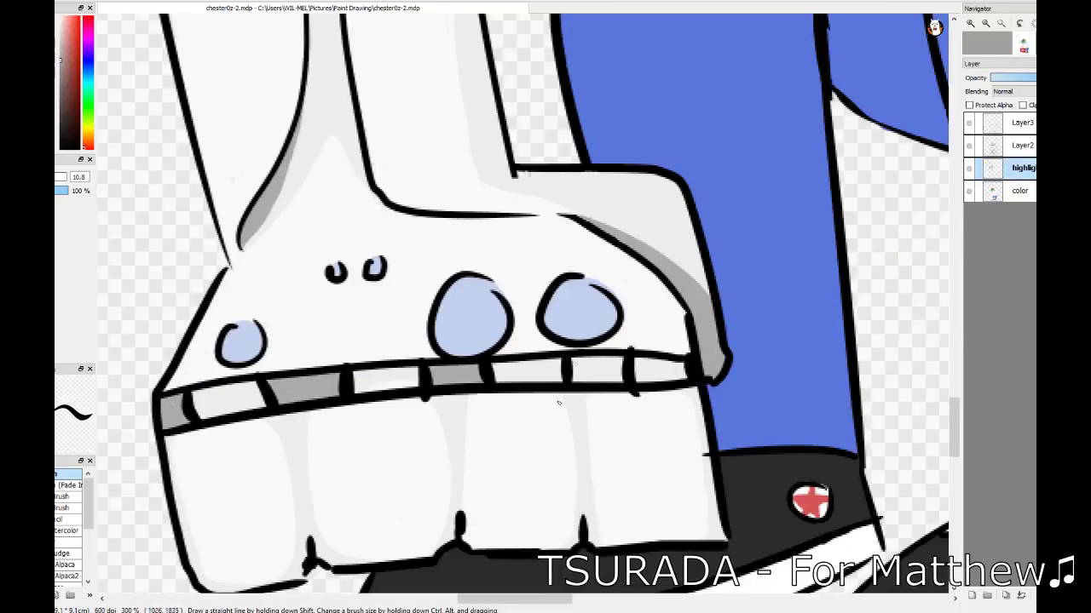
{"action": "left_click_drag", "start_coordinate": [573, 370], "coordinate": [605, 364]}
{"action": "left_click", "coordinate": [72, 56]}
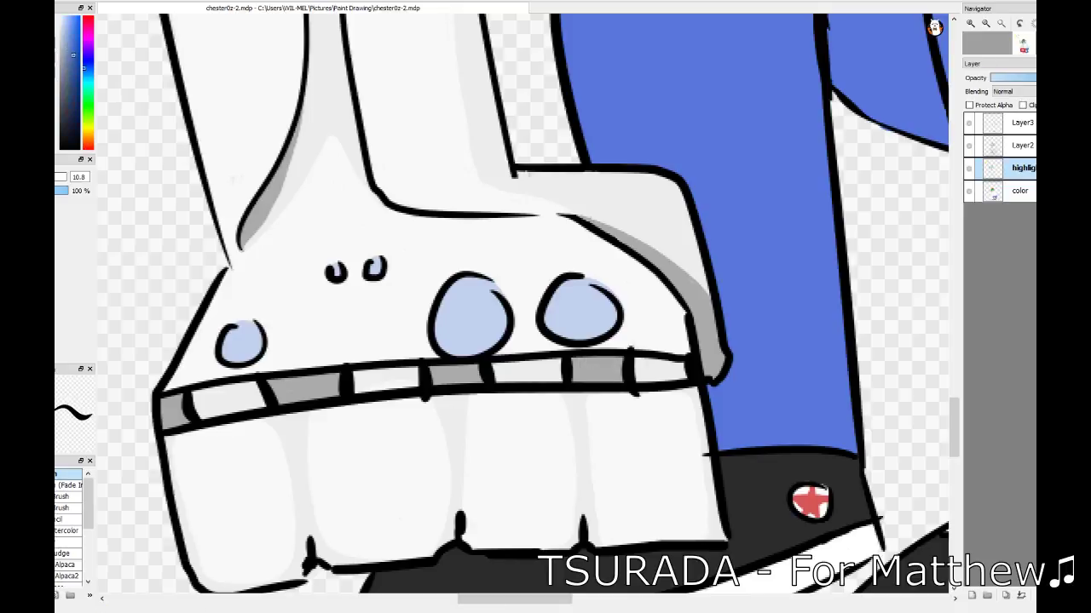
{"action": "mouse_move", "coordinate": [196, 394]}
{"action": "left_mouse_down"}
{"action": "mouse_move", "coordinate": [197, 416]}
{"action": "mouse_move", "coordinate": [251, 390]}
{"action": "mouse_move", "coordinate": [215, 404]}
{"action": "mouse_move", "coordinate": [254, 402]}
{"action": "mouse_move", "coordinate": [259, 387]}
{"action": "left_mouse_up"}
- Paint the band's third, fifth and rightmost sections blue, then deepen them to darker blue
{"action": "left_click", "coordinate": [88, 83]}
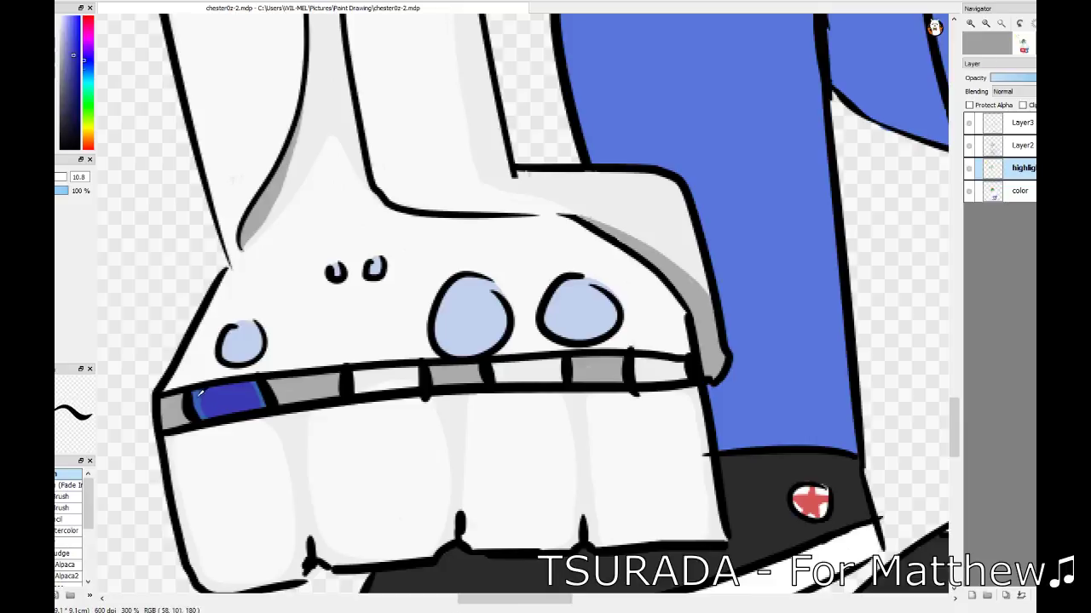
{"action": "left_click", "coordinate": [88, 75]}
{"action": "left_click_drag", "start_coordinate": [354, 388], "coordinate": [420, 373]}
{"action": "left_click_drag", "start_coordinate": [494, 377], "coordinate": [559, 368]}
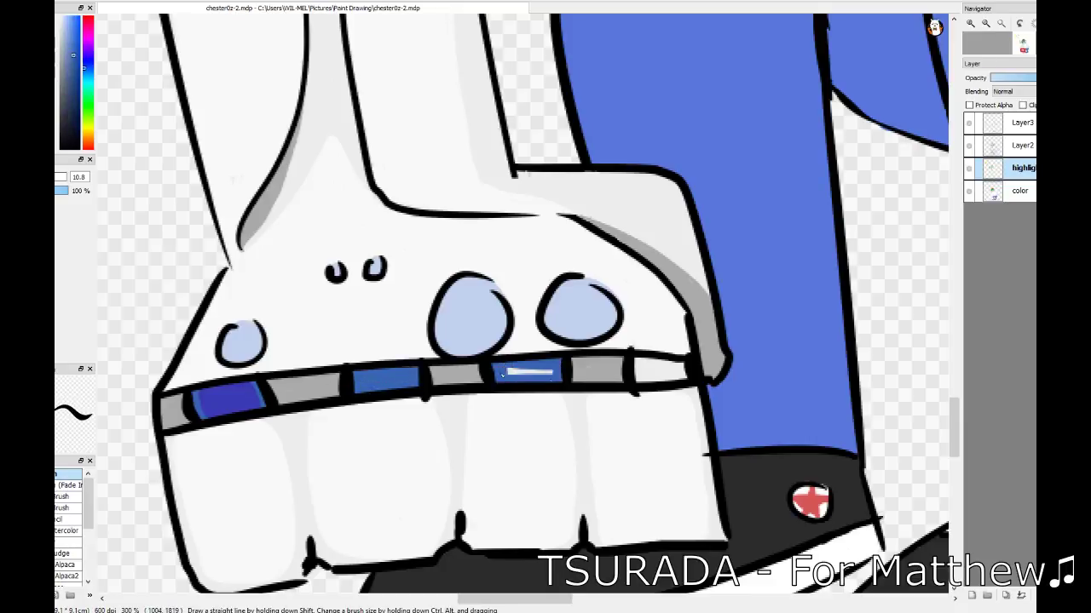
{"action": "left_click_drag", "start_coordinate": [638, 365], "coordinate": [686, 374]}
{"action": "left_click", "coordinate": [88, 82]}
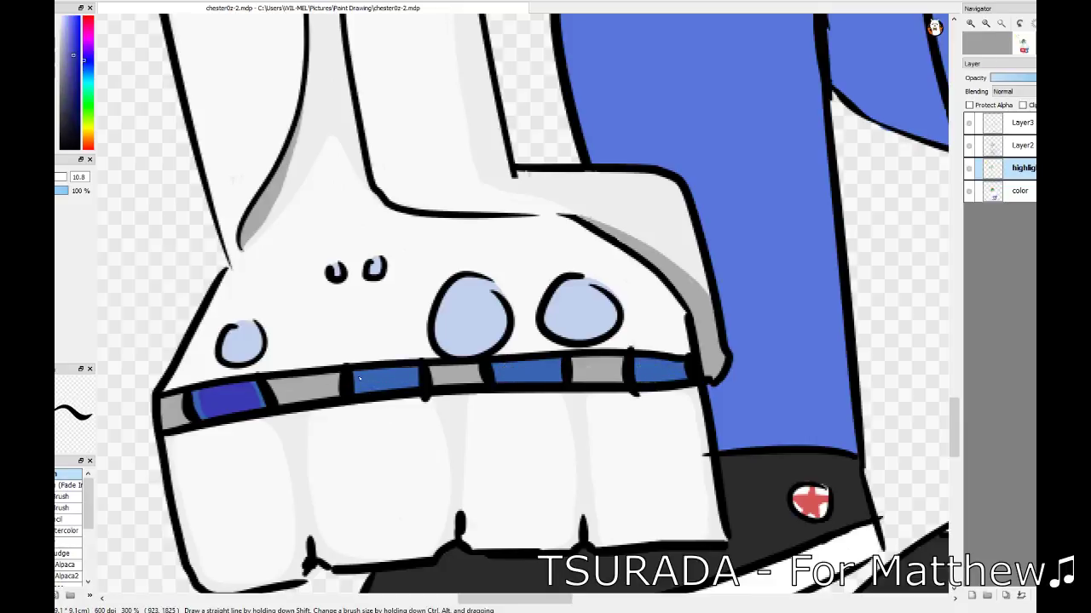
{"action": "mouse_move", "coordinate": [353, 383]}
{"action": "left_mouse_down"}
{"action": "mouse_move", "coordinate": [417, 383]}
{"action": "mouse_move", "coordinate": [413, 373]}
{"action": "left_mouse_up"}
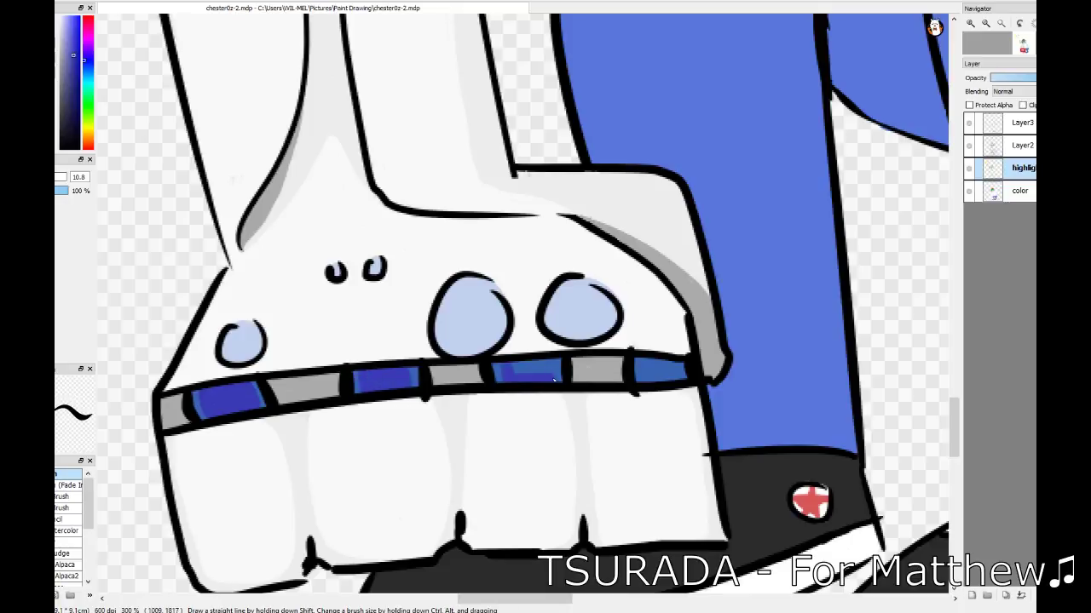
{"action": "left_click_drag", "start_coordinate": [499, 376], "coordinate": [557, 366]}
{"action": "left_click_drag", "start_coordinate": [651, 372], "coordinate": [657, 372]}
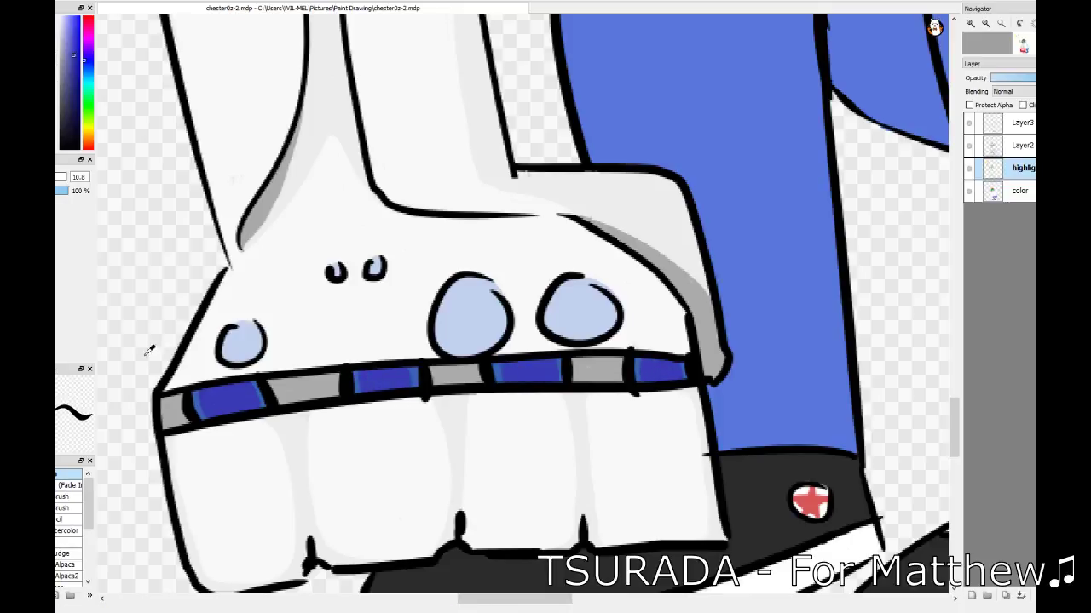
- Add thin vertical white highlight stripes to the blue band sections
{"action": "key", "text": "x"}
{"action": "left_click_drag", "start_coordinate": [378, 372], "coordinate": [378, 391]}
{"action": "left_click_drag", "start_coordinate": [384, 372], "coordinate": [385, 390]}
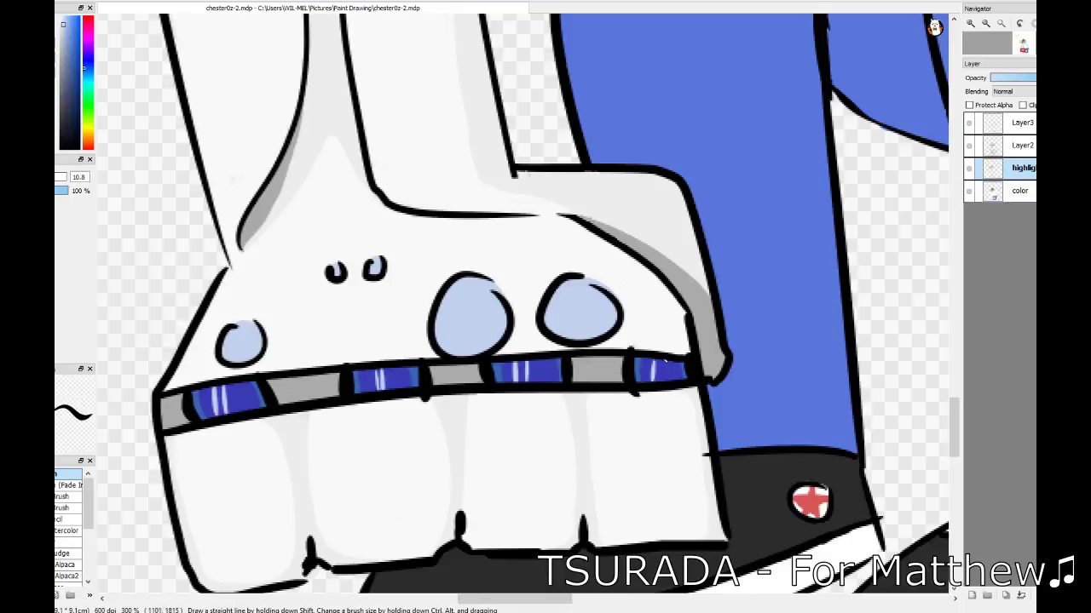
{"action": "left_click_drag", "start_coordinate": [663, 361], "coordinate": [664, 381]}
{"action": "scroll", "coordinate": [663, 366], "scroll_direction": "down", "scroll_amount": 3}
{"action": "scroll", "coordinate": [407, 310], "scroll_direction": "up", "scroll_amount": 2}
{"action": "scroll", "coordinate": [406, 309], "scroll_direction": "up", "scroll_amount": 1}
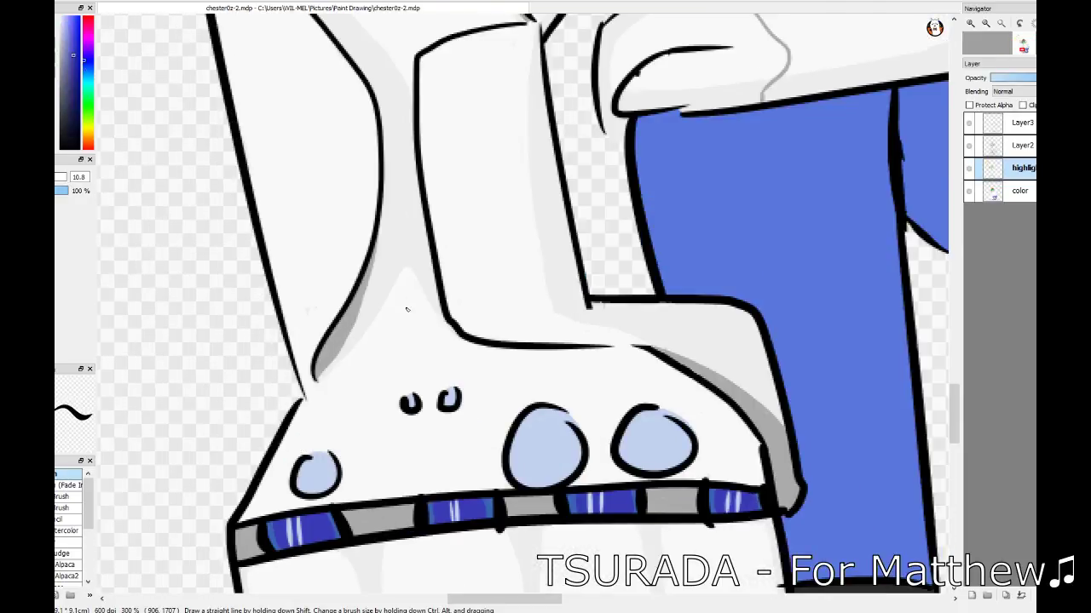
- Draw blue X marks over the small left spot and the two larger paw spots
{"action": "left_click_drag", "start_coordinate": [300, 460], "coordinate": [336, 483]}
{"action": "left_click_drag", "start_coordinate": [517, 428], "coordinate": [577, 466]}
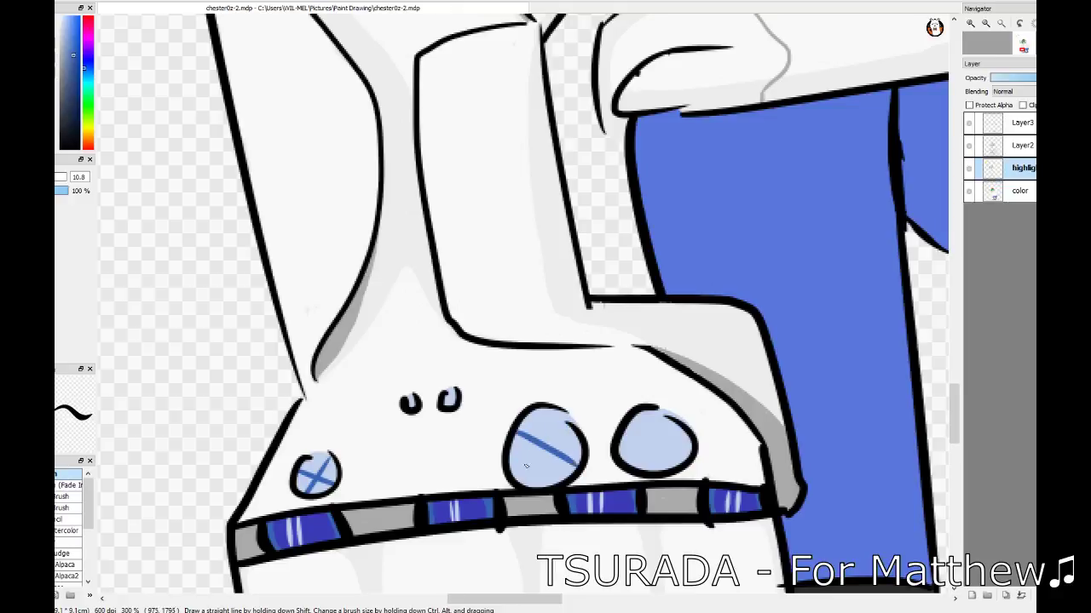
{"action": "left_click_drag", "start_coordinate": [578, 418], "coordinate": [513, 475]}
{"action": "left_click_drag", "start_coordinate": [626, 424], "coordinate": [688, 466]}
{"action": "left_click_drag", "start_coordinate": [672, 421], "coordinate": [635, 464]}
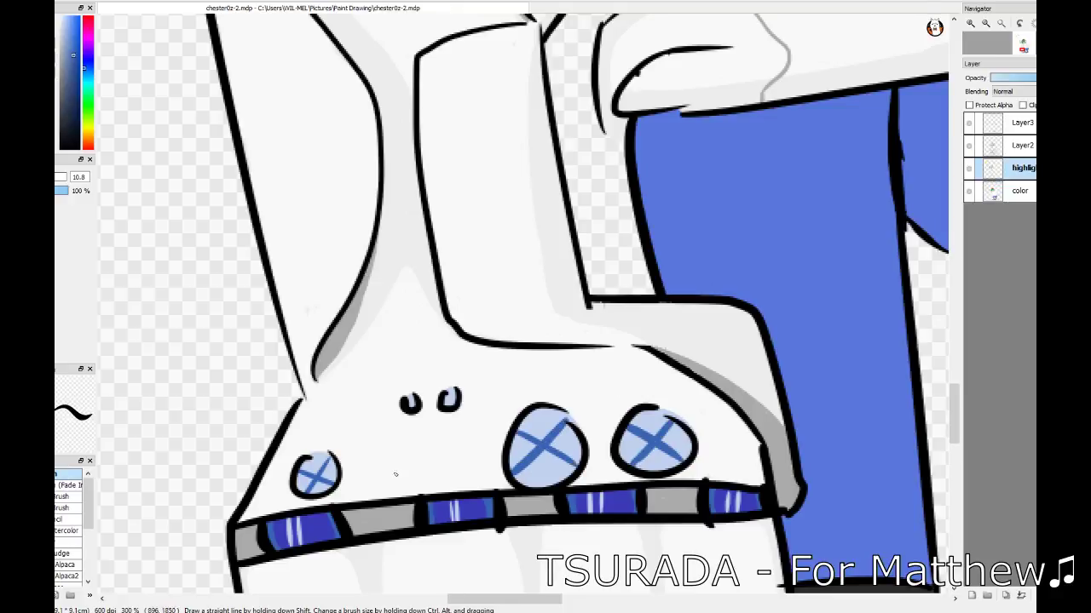
{"action": "scroll", "coordinate": [355, 329], "scroll_direction": "down", "scroll_amount": 2}
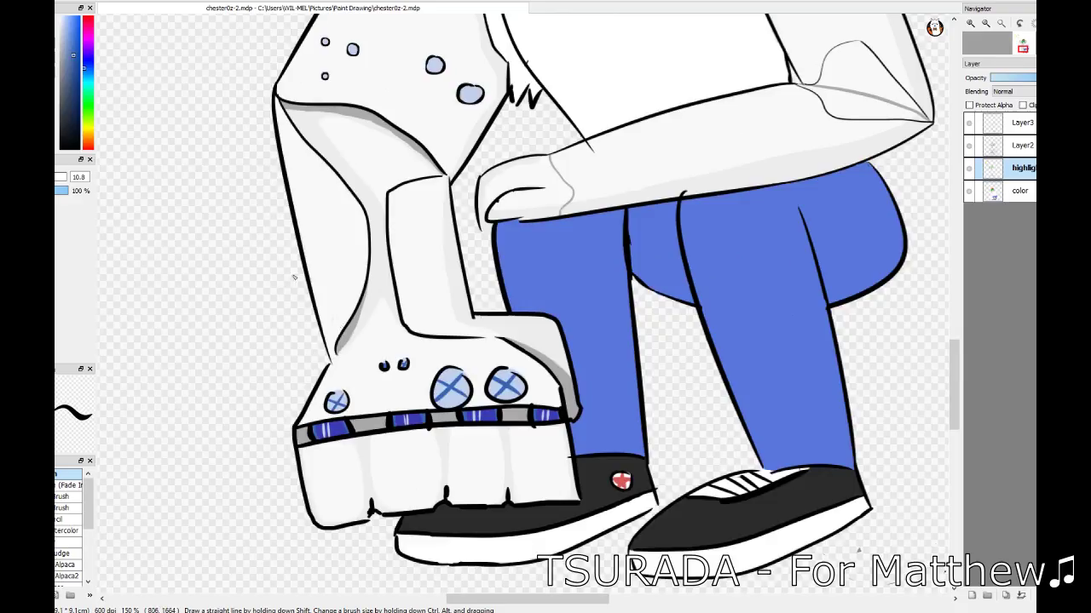
{"action": "scroll", "coordinate": [343, 413], "scroll_direction": "up", "scroll_amount": 2}
- Go over the X marks on the left, middle and right spots in darker blue
{"action": "left_click_drag", "start_coordinate": [317, 371], "coordinate": [351, 394]}
{"action": "left_click_drag", "start_coordinate": [347, 361], "coordinate": [325, 401]}
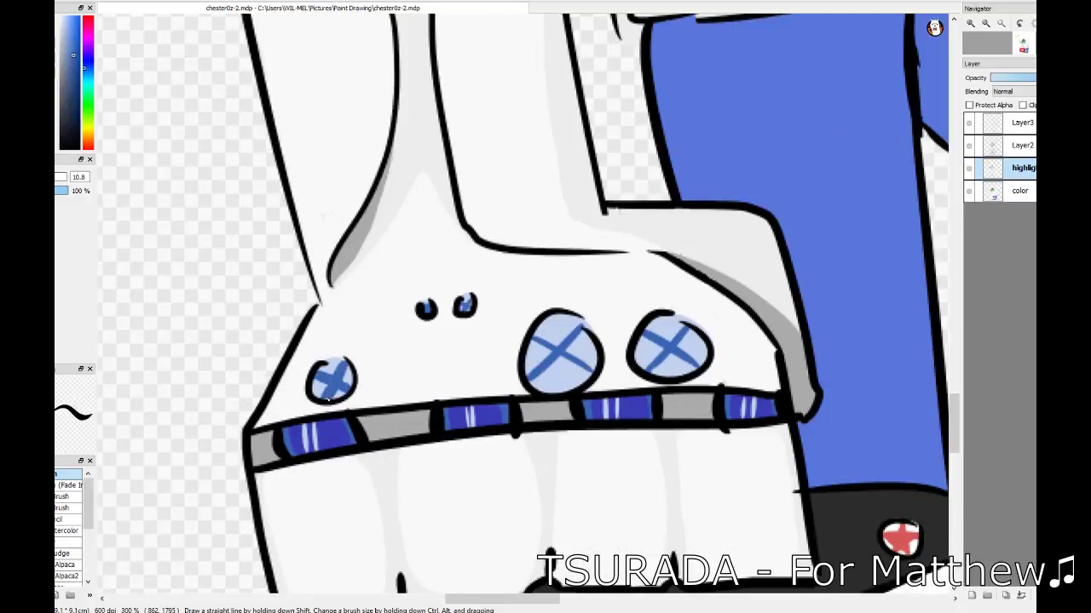
{"action": "left_click_drag", "start_coordinate": [557, 350], "coordinate": [595, 376]}
{"action": "left_click_drag", "start_coordinate": [586, 327], "coordinate": [533, 383]}
{"action": "left_click_drag", "start_coordinate": [534, 331], "coordinate": [589, 366]}
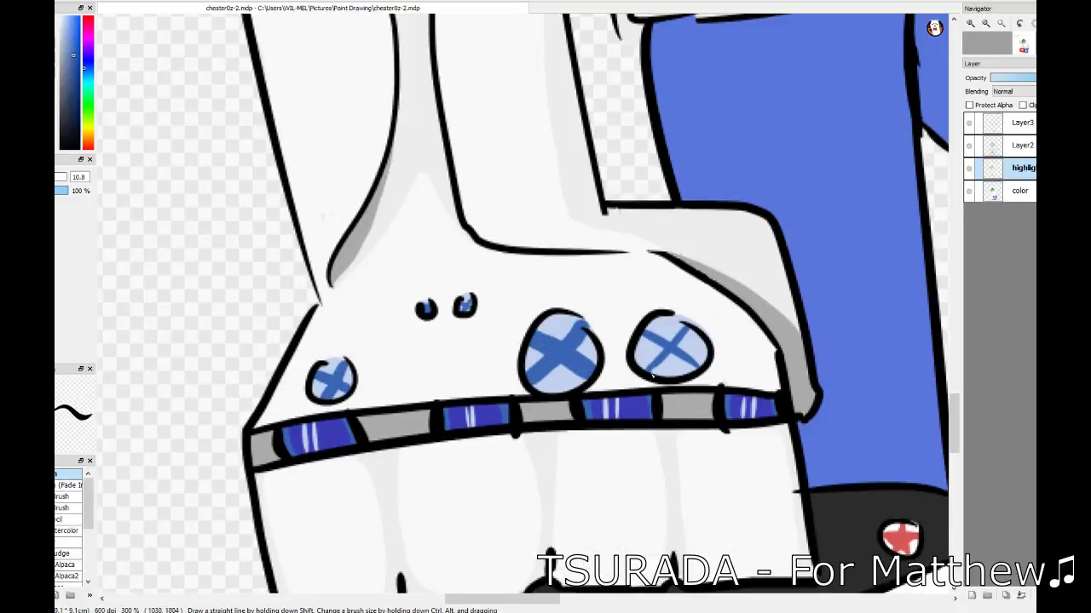
{"action": "left_click_drag", "start_coordinate": [672, 325], "coordinate": [641, 351]}
{"action": "left_click_drag", "start_coordinate": [670, 342], "coordinate": [706, 370]}
{"action": "left_click_drag", "start_coordinate": [692, 329], "coordinate": [641, 373]}
- Mark an X on the spot on the creature's upper body
{"action": "scroll", "coordinate": [373, 269], "scroll_direction": "up", "scroll_amount": 10}
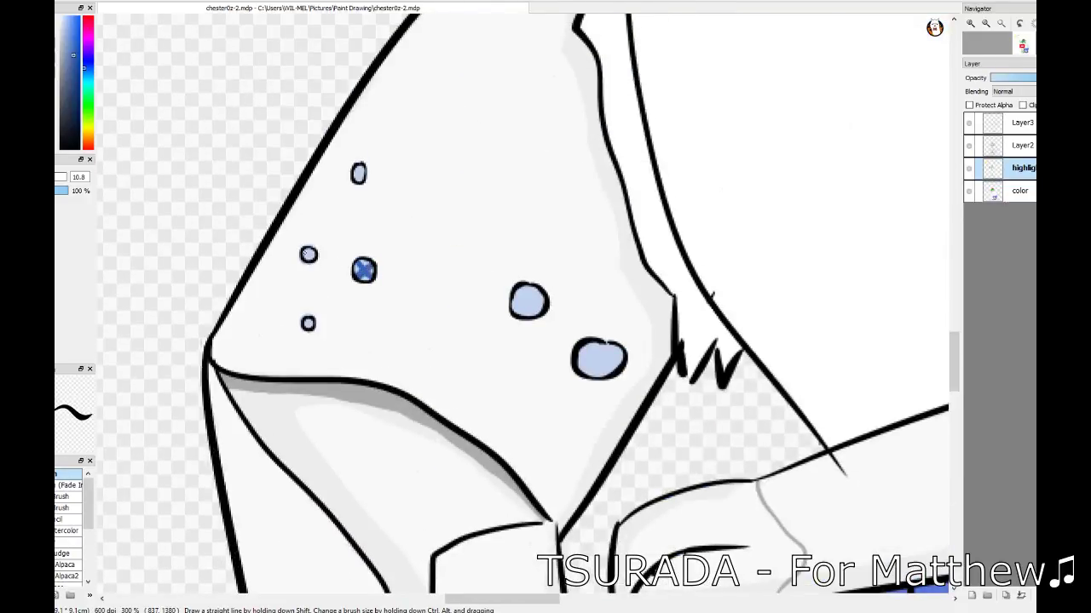
{"action": "mouse_move", "coordinate": [585, 346]}
{"action": "left_mouse_down"}
{"action": "mouse_move", "coordinate": [616, 371]}
{"action": "mouse_move", "coordinate": [580, 375]}
{"action": "left_mouse_up"}
{"action": "scroll", "coordinate": [577, 356], "scroll_direction": "down", "scroll_amount": 3}
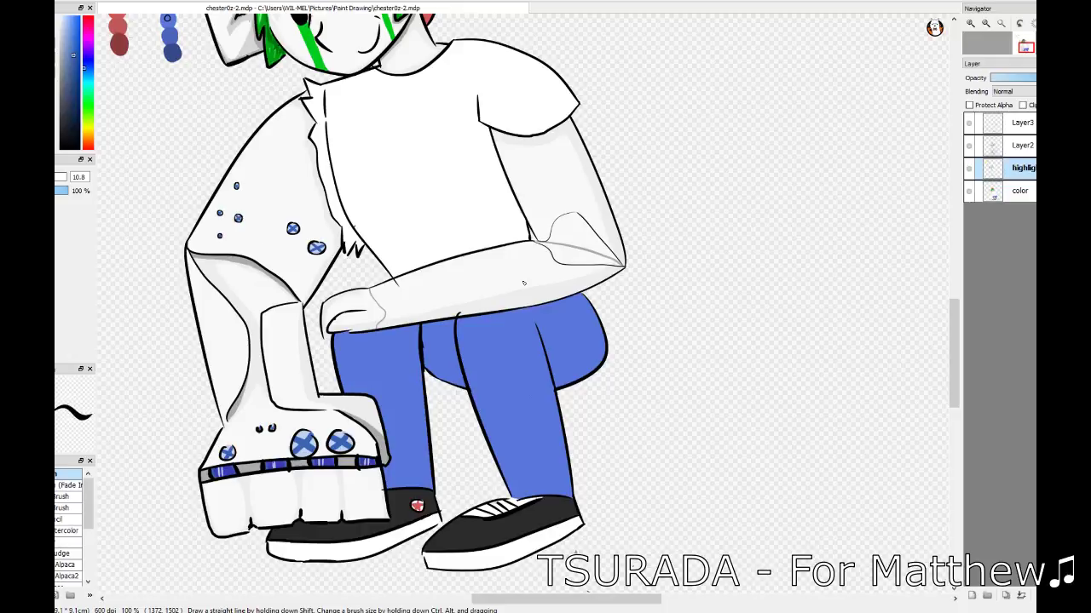
- Outline the teardrop-shaped elbow patch in blue above the trousers
{"action": "scroll", "coordinate": [486, 252], "scroll_direction": "up", "scroll_amount": 3}
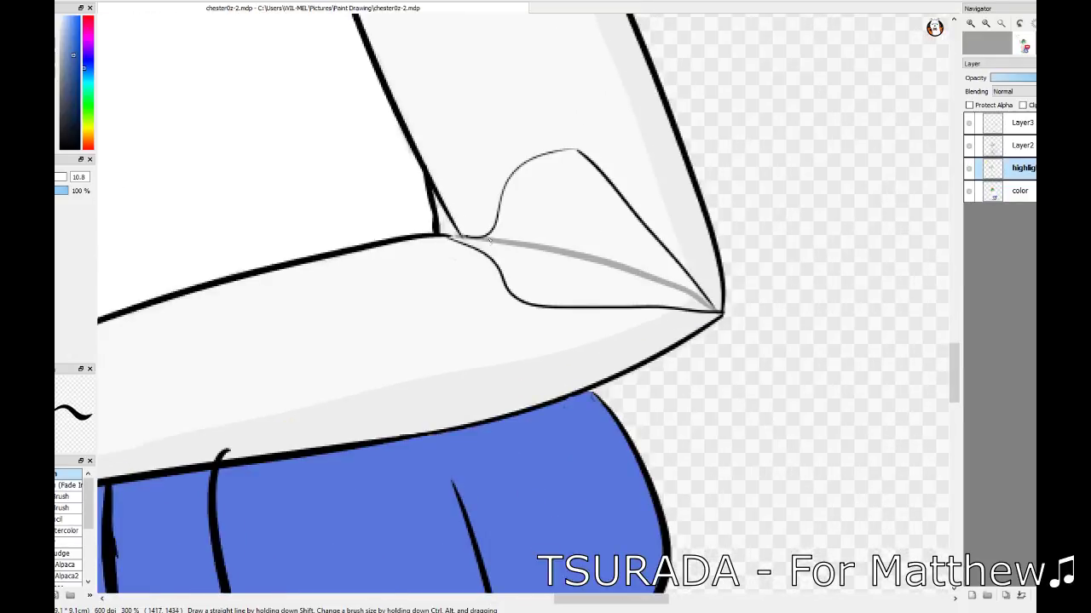
{"action": "left_click_drag", "start_coordinate": [488, 237], "coordinate": [700, 298]}
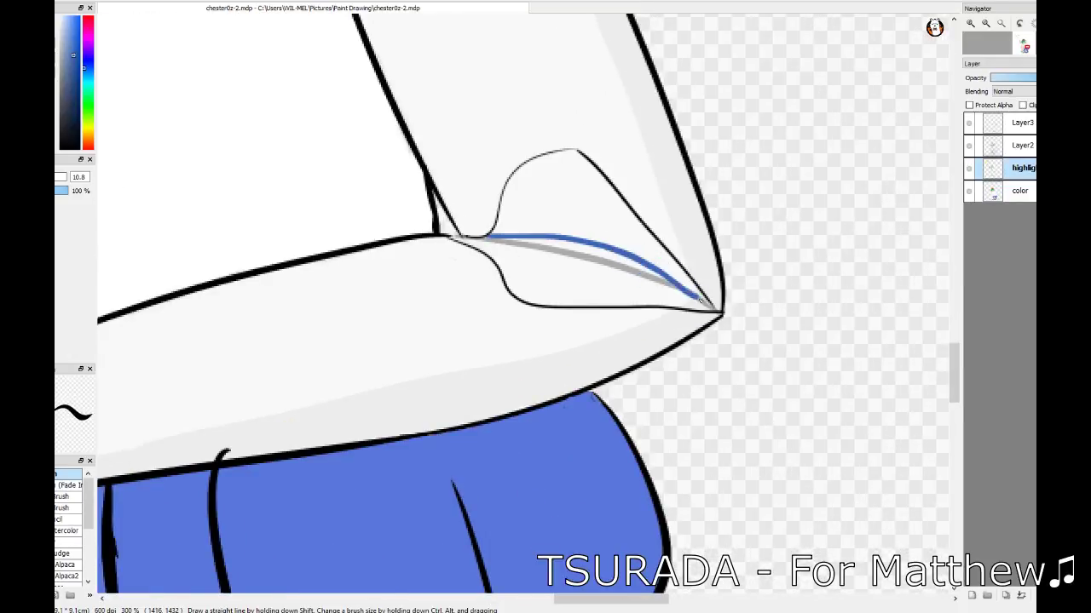
{"action": "key", "text": "ctrl+z"}
{"action": "left_click_drag", "start_coordinate": [491, 231], "coordinate": [686, 302]}
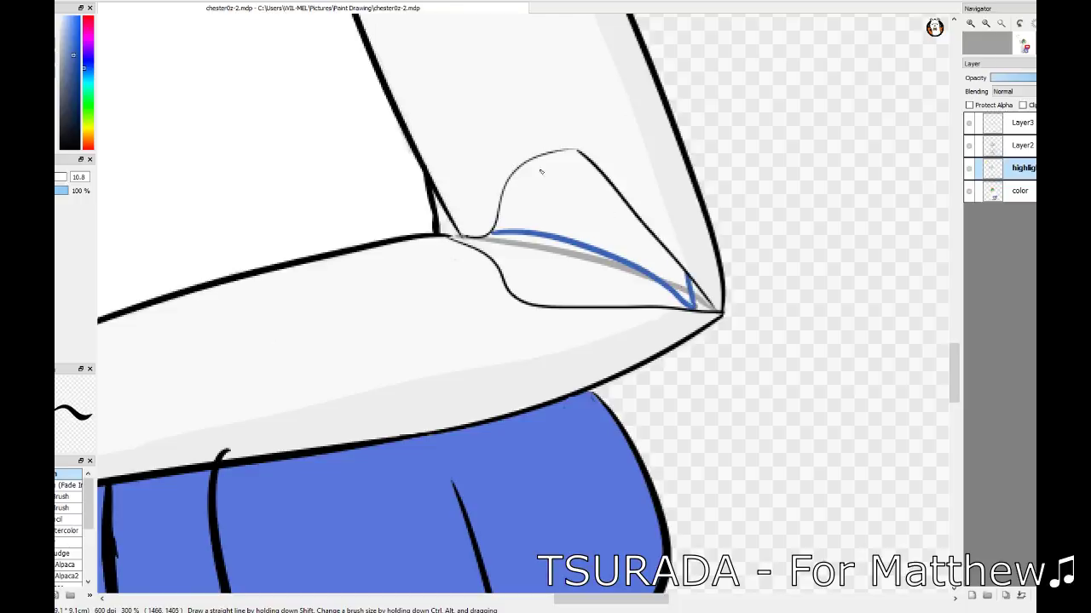
{"action": "mouse_move", "coordinate": [457, 240]}
{"action": "left_mouse_down"}
{"action": "mouse_move", "coordinate": [512, 266]}
{"action": "mouse_move", "coordinate": [639, 277]}
{"action": "mouse_move", "coordinate": [687, 307]}
{"action": "left_mouse_up"}
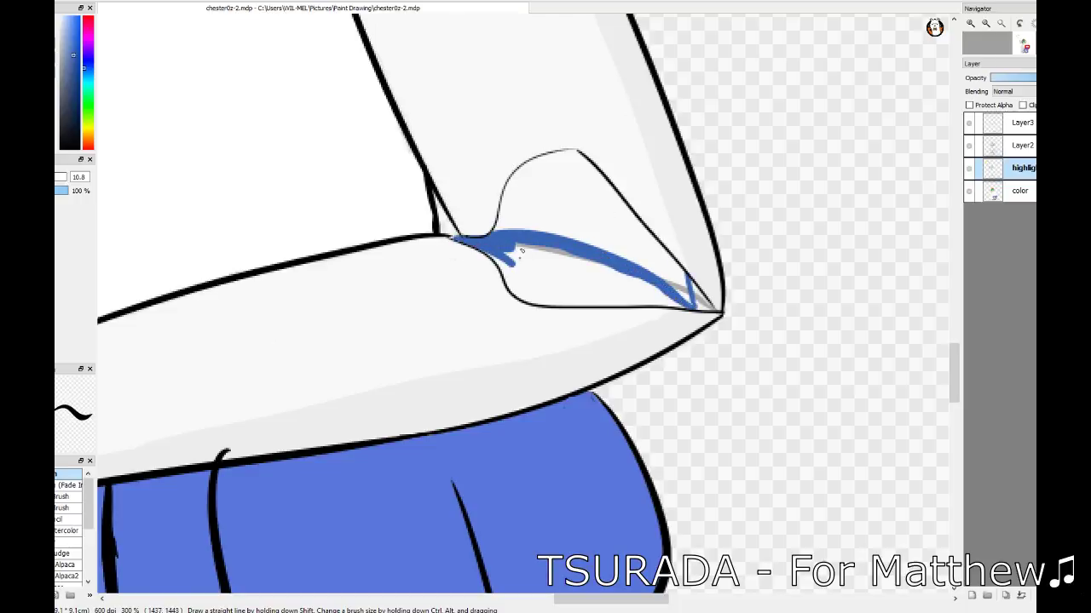
{"action": "left_click_drag", "start_coordinate": [515, 246], "coordinate": [491, 253]}
- Fill the elbow patch solid blue, then add a thin darker-blue curved crease
{"action": "mouse_move", "coordinate": [539, 299]}
{"action": "left_mouse_down"}
{"action": "mouse_move", "coordinate": [685, 305]}
{"action": "mouse_move", "coordinate": [596, 302]}
{"action": "mouse_move", "coordinate": [665, 301]}
{"action": "mouse_move", "coordinate": [597, 283]}
{"action": "mouse_move", "coordinate": [543, 288]}
{"action": "left_mouse_up"}
{"action": "left_click_drag", "start_coordinate": [689, 291], "coordinate": [682, 294]}
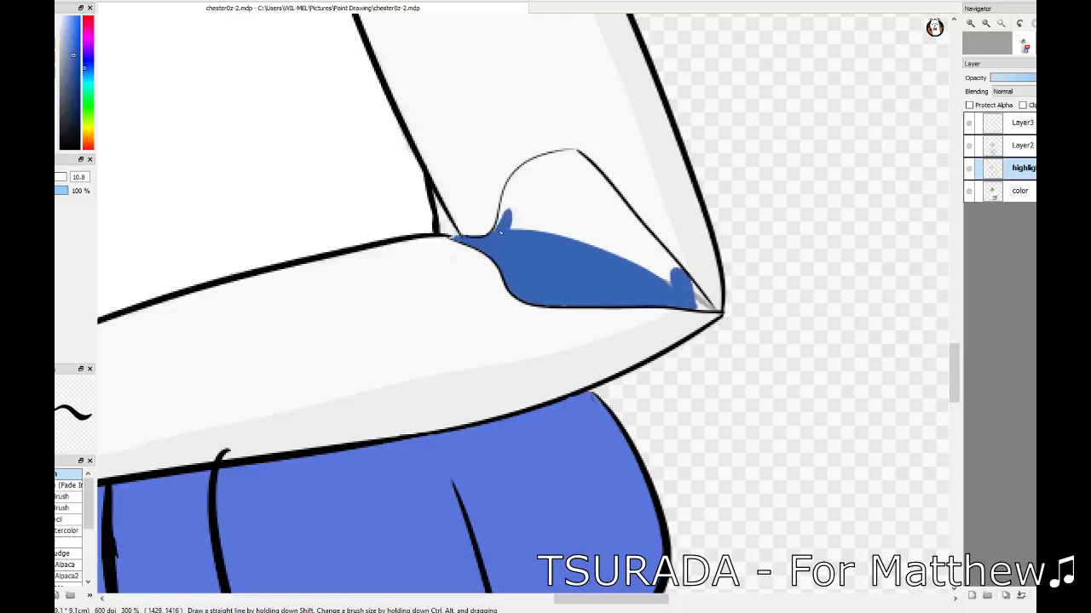
{"action": "mouse_move", "coordinate": [501, 230]}
{"action": "left_mouse_down"}
{"action": "mouse_move", "coordinate": [511, 181]}
{"action": "mouse_move", "coordinate": [585, 161]}
{"action": "mouse_move", "coordinate": [677, 271]}
{"action": "mouse_move", "coordinate": [601, 183]}
{"action": "mouse_move", "coordinate": [545, 179]}
{"action": "mouse_move", "coordinate": [596, 243]}
{"action": "left_mouse_up"}
{"action": "left_click", "coordinate": [544, 230], "text": "alt"}
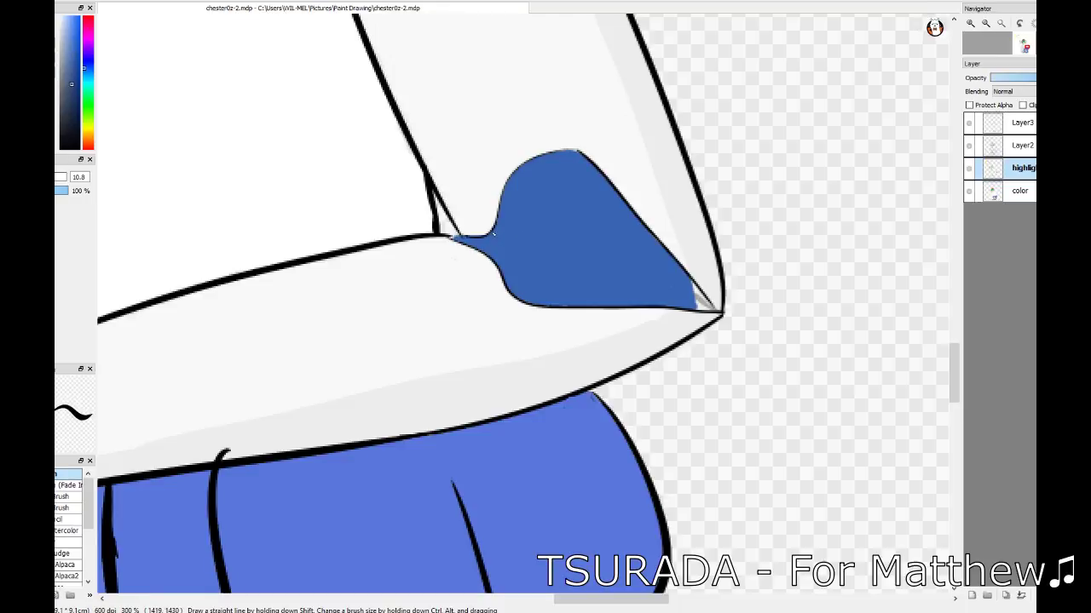
{"action": "left_click_drag", "start_coordinate": [493, 232], "coordinate": [691, 294]}
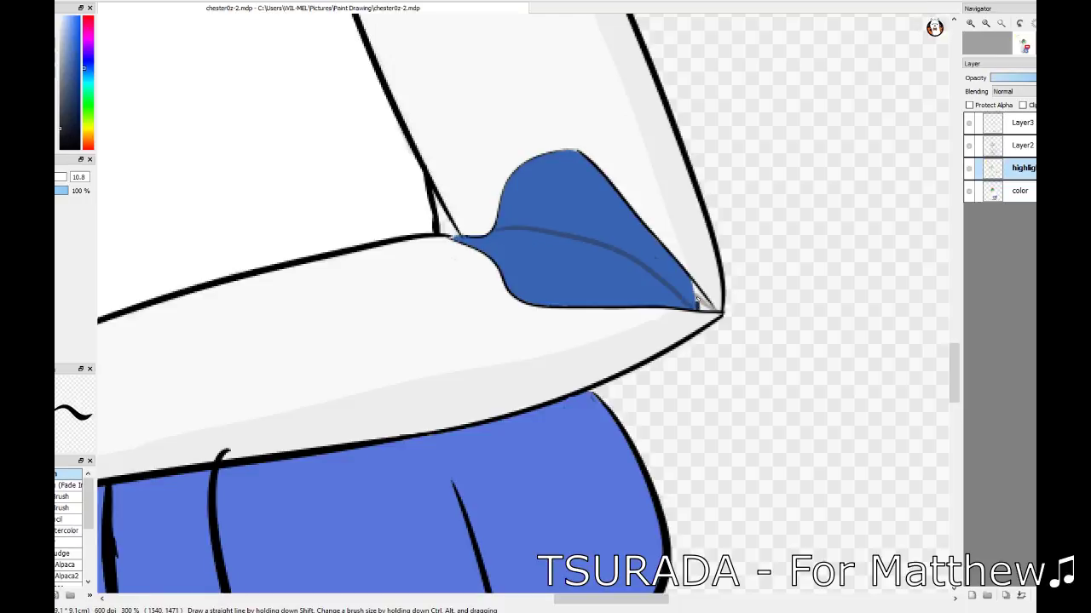
- Remove the stray stroke and paint a light-blue highlight across the lower elbow patch
{"action": "scroll", "coordinate": [492, 350], "scroll_direction": "down", "scroll_amount": 3}
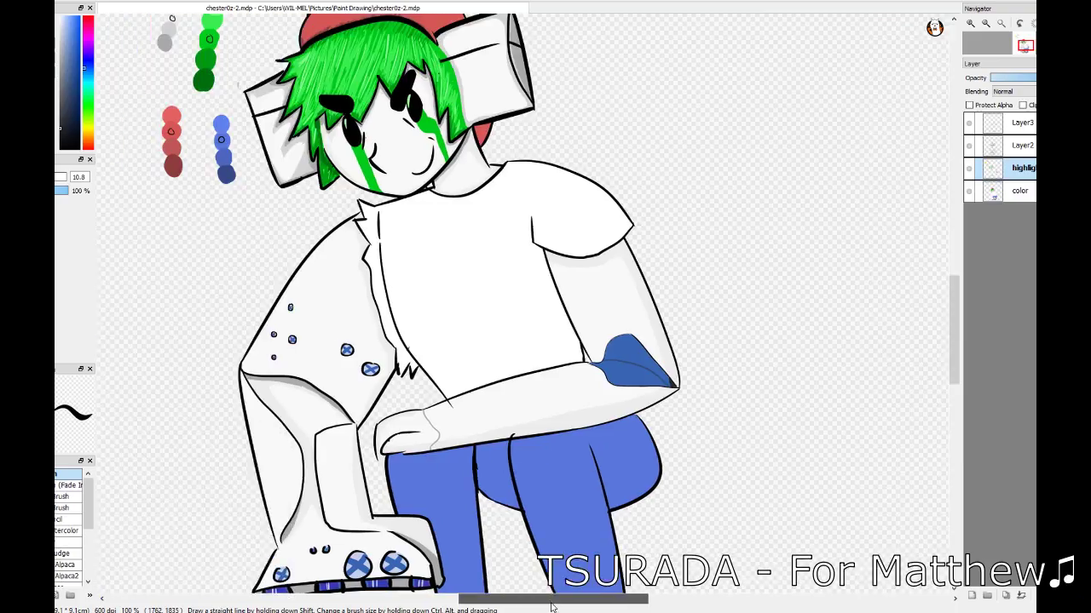
{"action": "scroll", "coordinate": [605, 377], "scroll_direction": "up", "scroll_amount": 3}
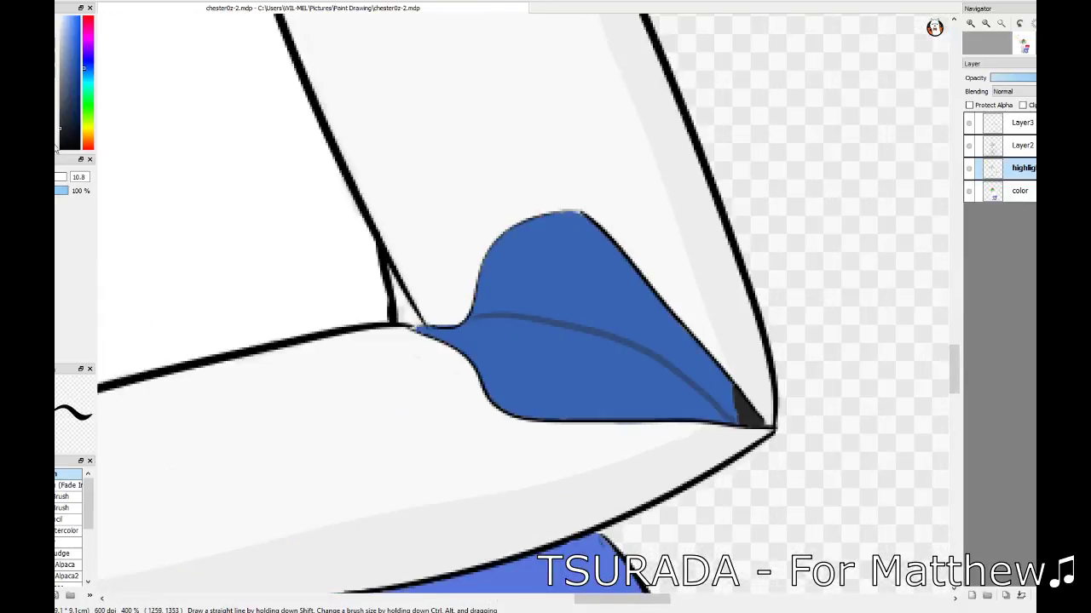
{"action": "scroll", "coordinate": [605, 376], "scroll_direction": "down", "scroll_amount": 2}
{"action": "scroll", "coordinate": [605, 377], "scroll_direction": "up", "scroll_amount": 2}
{"action": "scroll", "coordinate": [958, 365], "scroll_direction": "down", "scroll_amount": 3}
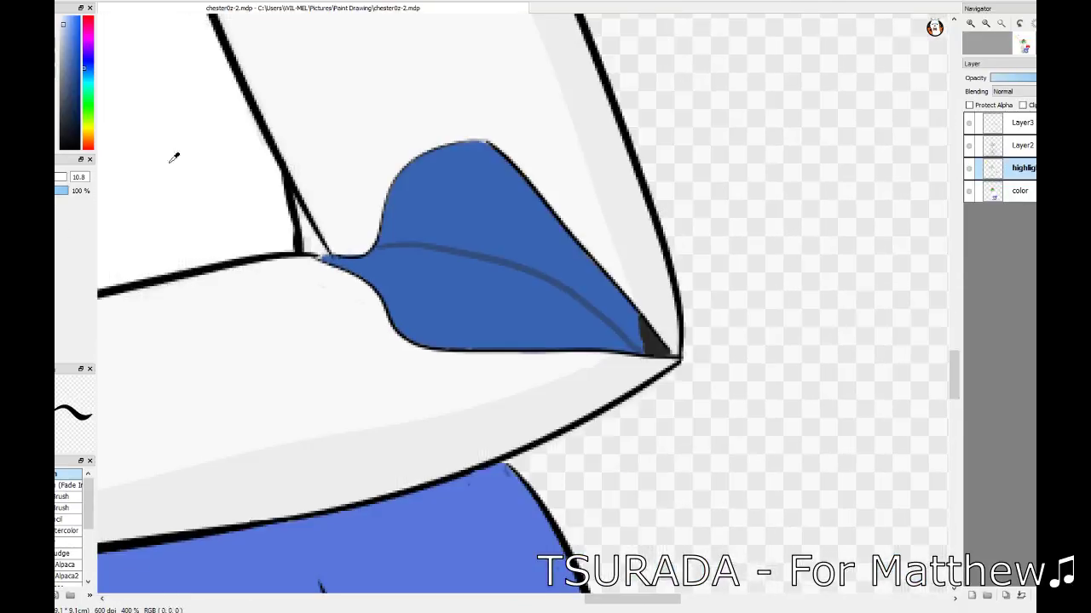
{"action": "key", "text": "ctrl+z"}
{"action": "mouse_move", "coordinate": [388, 269]}
{"action": "left_mouse_down"}
{"action": "mouse_move", "coordinate": [584, 331]}
{"action": "mouse_move", "coordinate": [430, 317]}
{"action": "mouse_move", "coordinate": [390, 269]}
{"action": "mouse_move", "coordinate": [503, 298]}
{"action": "mouse_move", "coordinate": [494, 312]}
{"action": "mouse_move", "coordinate": [511, 313]}
{"action": "left_mouse_up"}
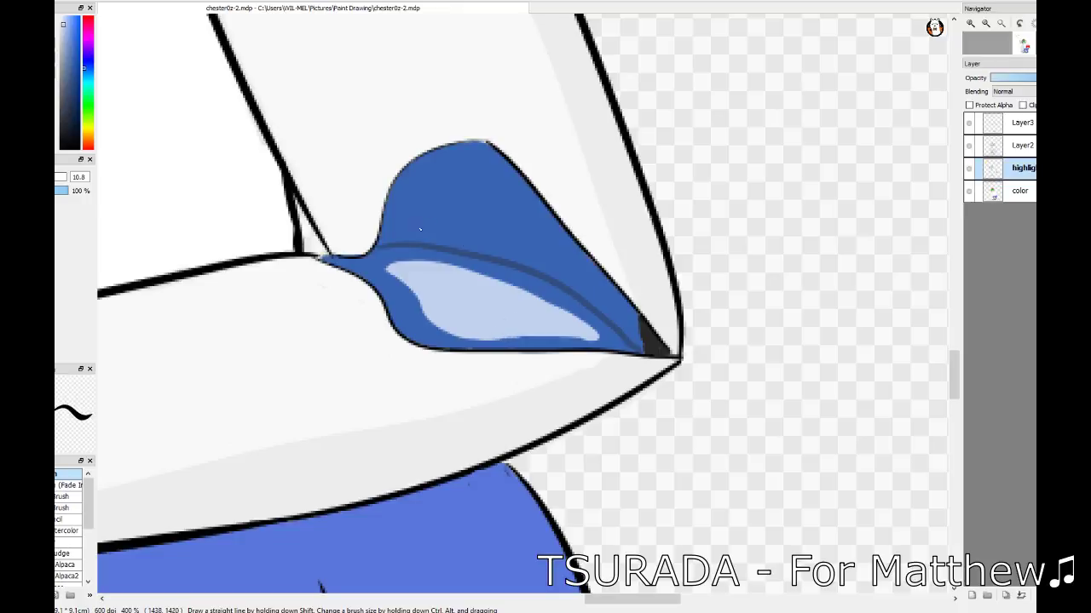
{"action": "mouse_move", "coordinate": [419, 229]}
{"action": "left_mouse_down"}
{"action": "mouse_move", "coordinate": [586, 281]}
{"action": "mouse_move", "coordinate": [408, 223]}
{"action": "left_mouse_up"}
{"action": "left_click_drag", "start_coordinate": [511, 196], "coordinate": [418, 213]}
{"action": "mouse_move", "coordinate": [537, 239]}
{"action": "left_mouse_down"}
{"action": "mouse_move", "coordinate": [457, 193]}
{"action": "mouse_move", "coordinate": [477, 205]}
{"action": "left_mouse_up"}
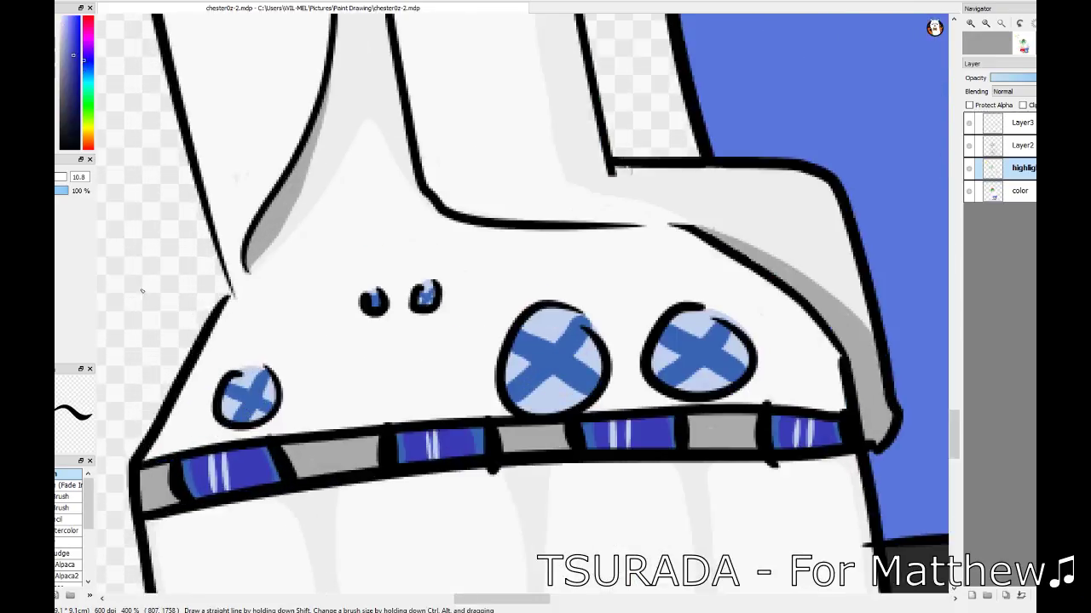
- Add a light-blue highlight line over the small X spot on the paw
{"action": "mouse_move", "coordinate": [260, 380]}
{"action": "left_mouse_down"}
{"action": "mouse_move", "coordinate": [232, 407]}
{"action": "mouse_move", "coordinate": [243, 421]}
{"action": "left_mouse_up"}
{"action": "left_click_drag", "start_coordinate": [516, 335], "coordinate": [595, 390]}
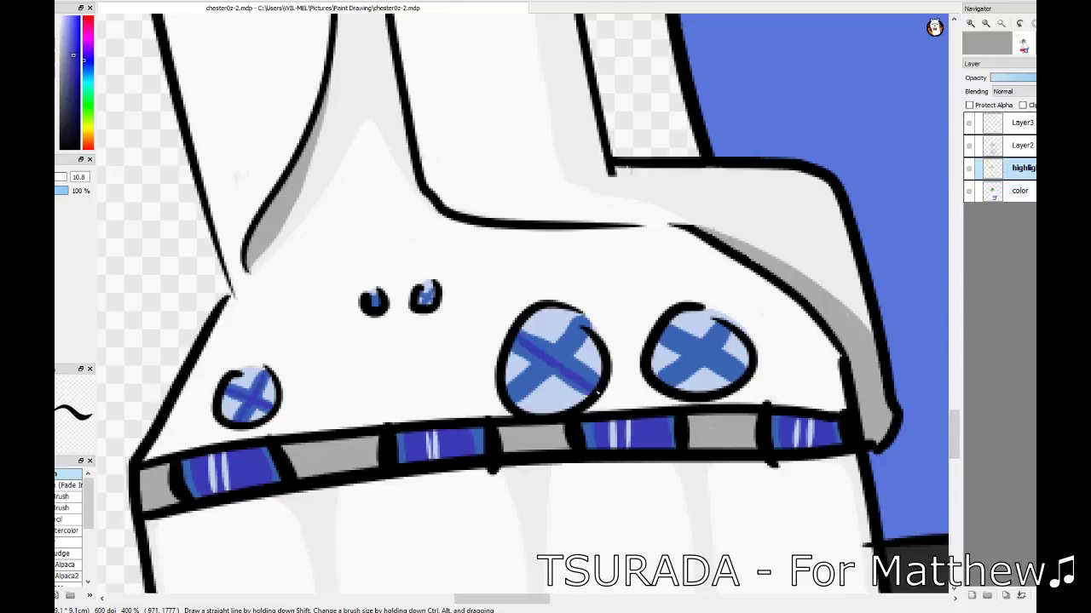
{"action": "key", "text": "ctrl+z"}
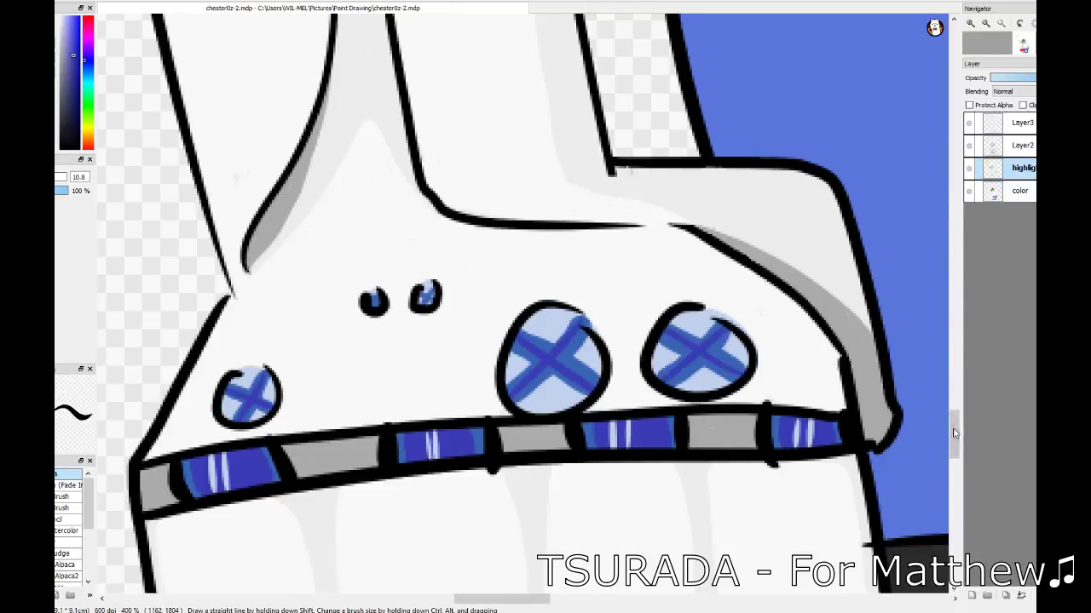
- Add a darker blue accent along the elbow patch's inner lower edge
{"action": "scroll", "coordinate": [511, 307], "scroll_direction": "up", "scroll_amount": 10}
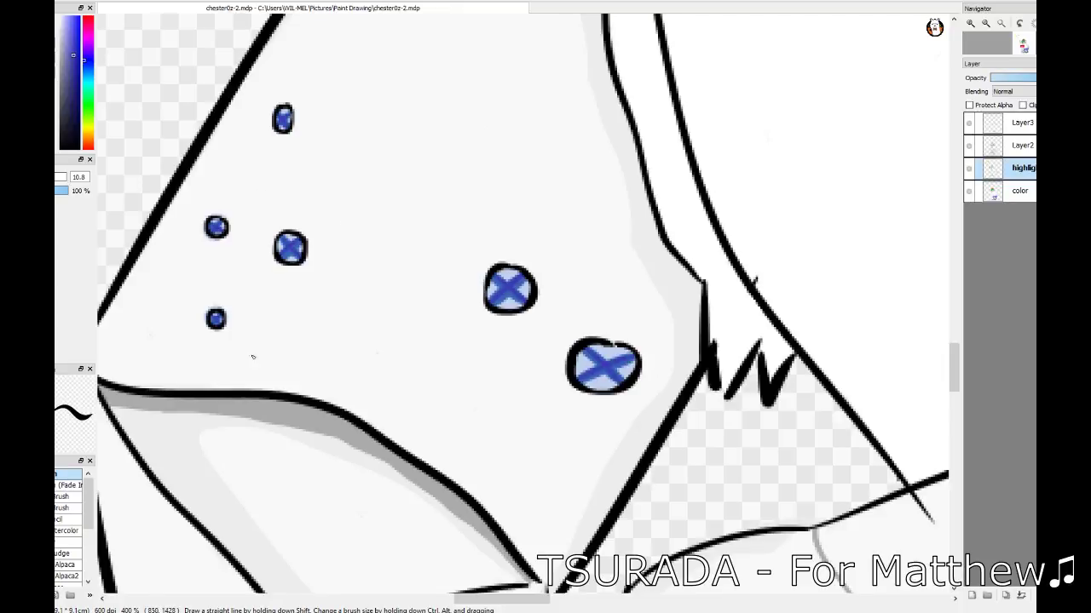
{"action": "scroll", "coordinate": [252, 356], "scroll_direction": "down", "scroll_amount": 5}
{"action": "scroll", "coordinate": [426, 341], "scroll_direction": "down", "scroll_amount": 3}
{"action": "scroll", "coordinate": [652, 171], "scroll_direction": "up", "scroll_amount": 5}
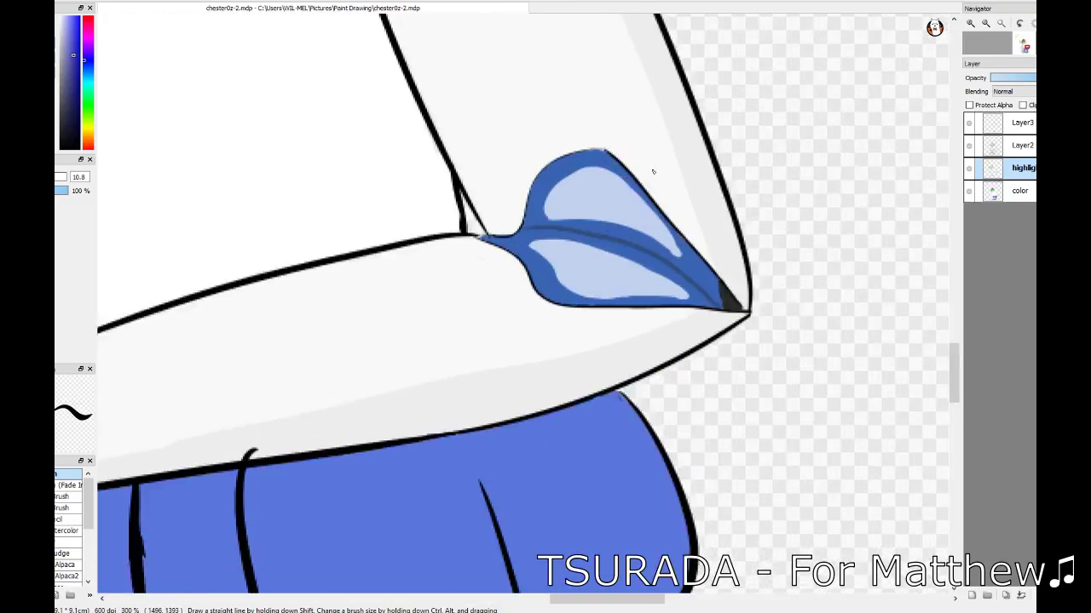
{"action": "scroll", "coordinate": [652, 172], "scroll_direction": "up", "scroll_amount": 1}
{"action": "left_click_drag", "start_coordinate": [425, 254], "coordinate": [487, 286]}
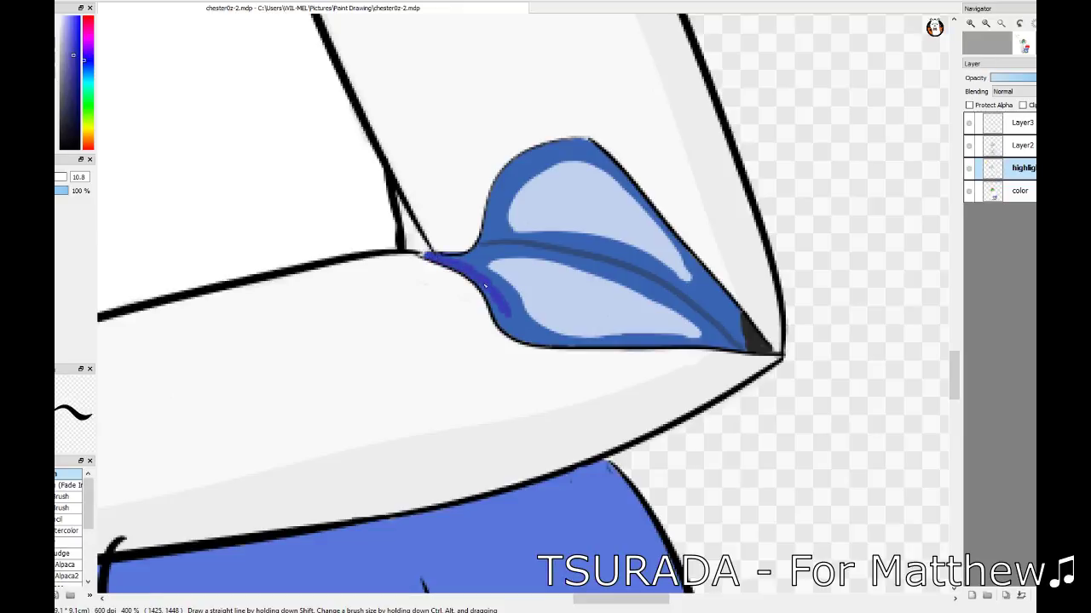
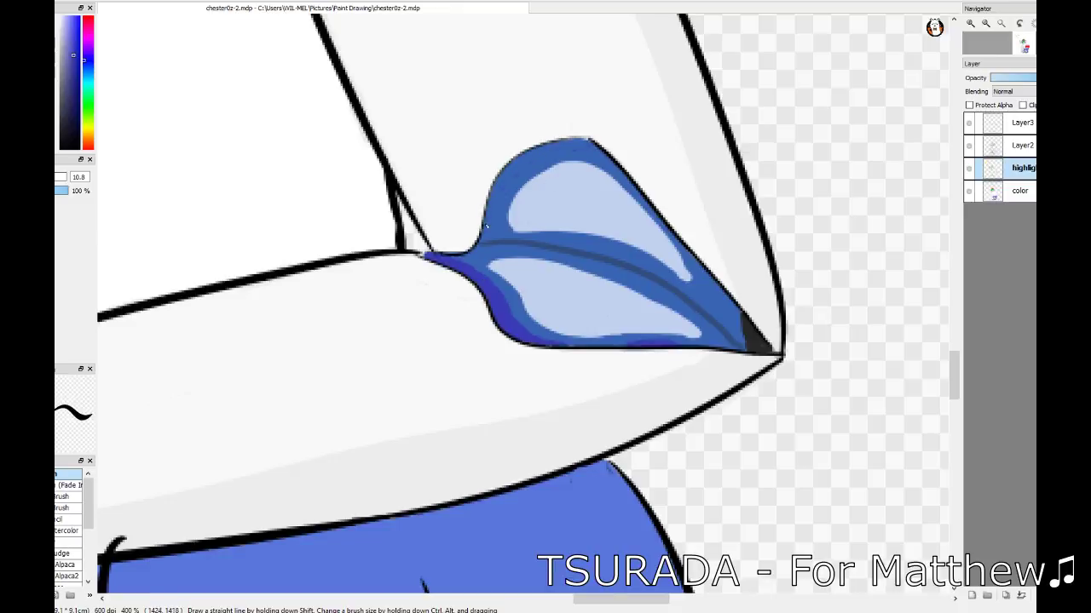
- Paint darker blue shading along the elbow piece's upper-left edge and near its tip
{"action": "mouse_move", "coordinate": [485, 226]}
{"action": "left_mouse_down"}
{"action": "mouse_move", "coordinate": [509, 176]}
{"action": "mouse_move", "coordinate": [540, 154]}
{"action": "left_mouse_up"}
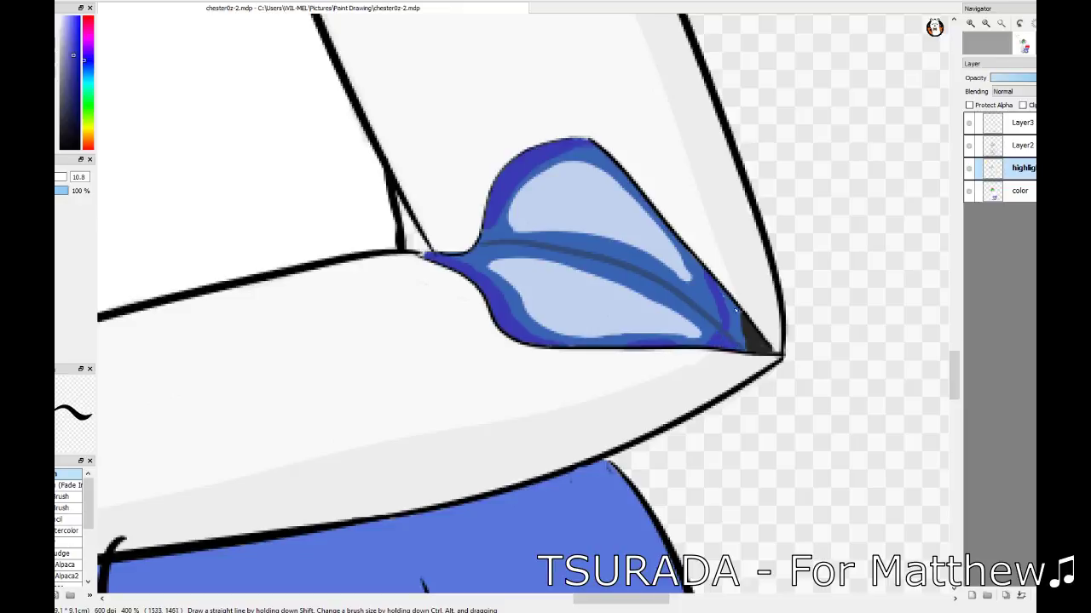
{"action": "left_click_drag", "start_coordinate": [736, 311], "coordinate": [734, 314]}
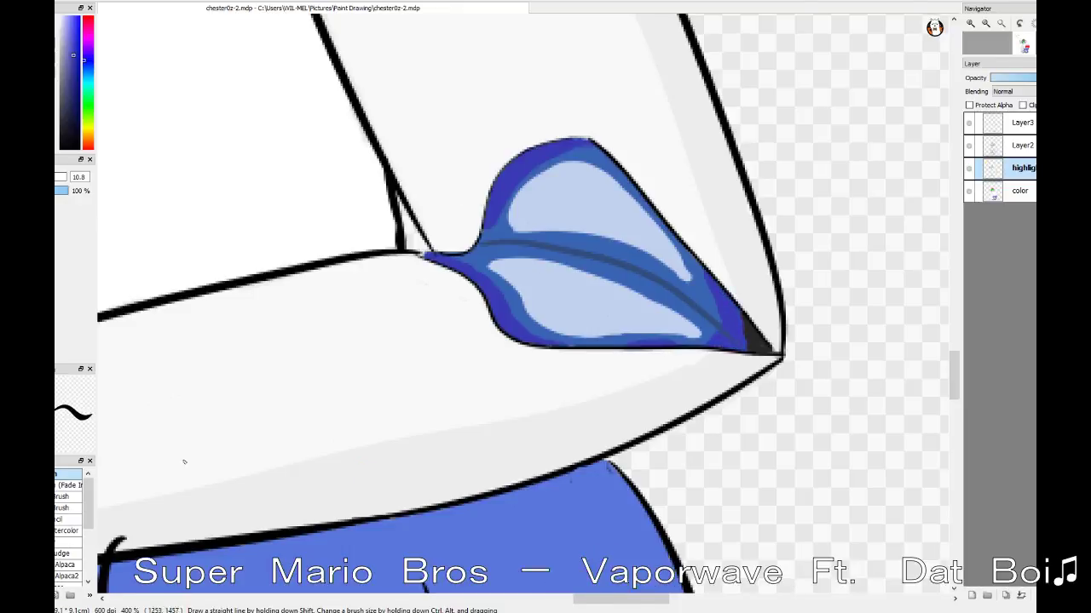
{"action": "scroll", "coordinate": [536, 254], "scroll_direction": "down", "scroll_amount": 5}
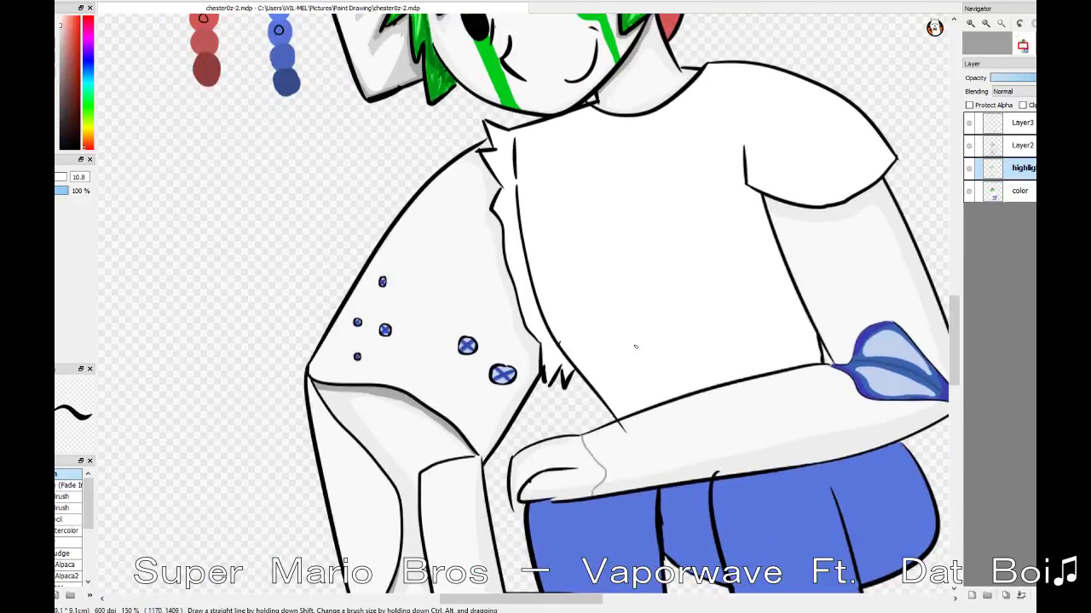
- Add a faint grey fold line across the shirt
{"action": "left_click_drag", "start_coordinate": [657, 325], "coordinate": [730, 295]}
{"action": "left_click_drag", "start_coordinate": [954, 340], "coordinate": [955, 387]}
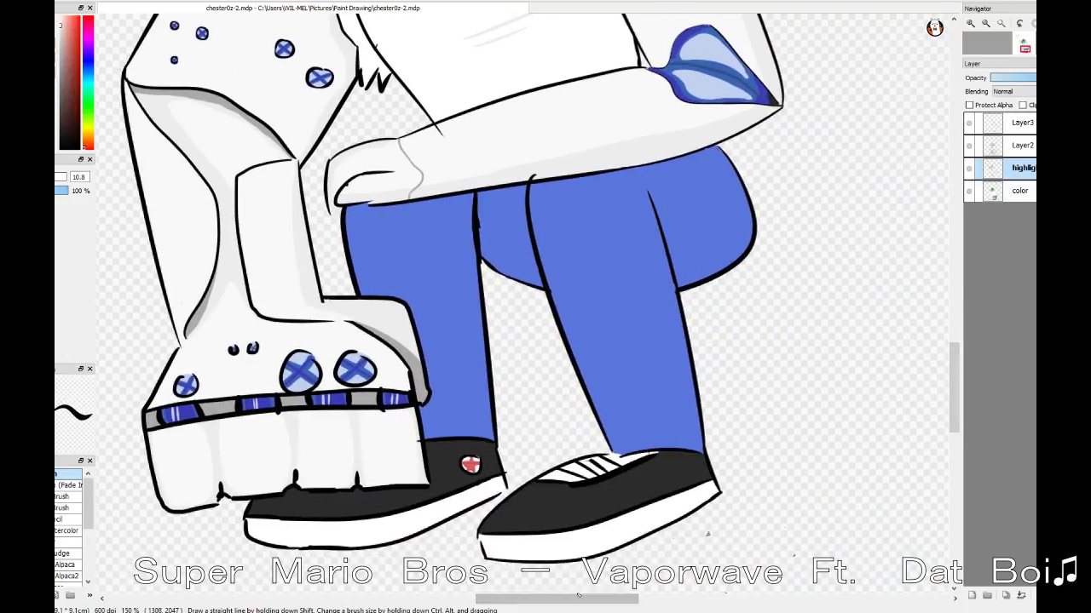
{"action": "left_click_drag", "start_coordinate": [520, 599], "coordinate": [557, 599]}
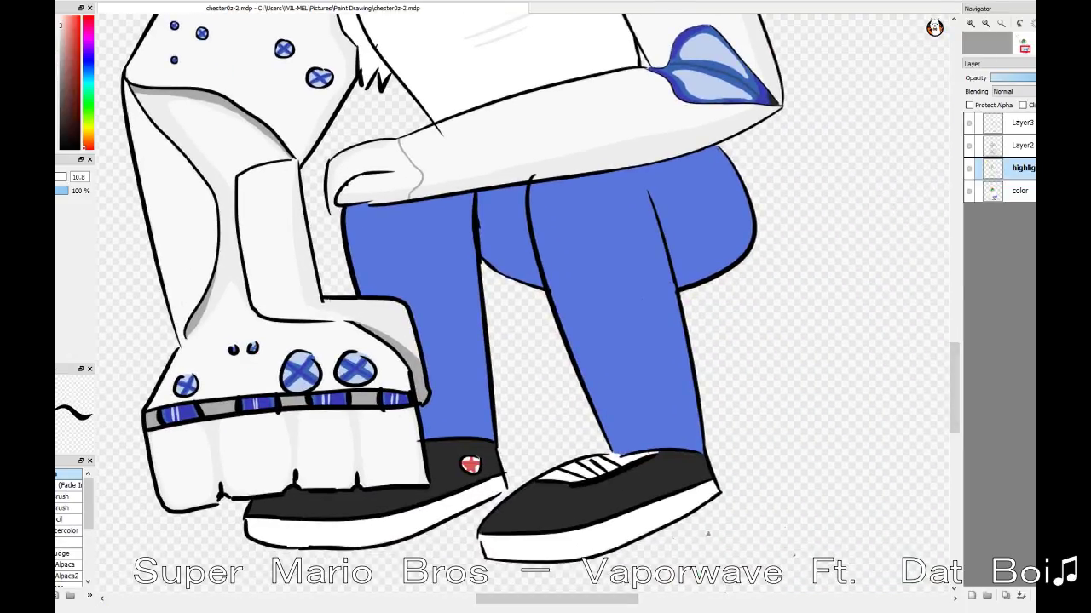
{"action": "scroll", "coordinate": [356, 549], "scroll_direction": "up", "scroll_amount": 3}
- Fill the left sneaker and its sole solid black
{"action": "mouse_move", "coordinate": [145, 464]}
{"action": "left_mouse_down"}
{"action": "mouse_move", "coordinate": [332, 479]}
{"action": "mouse_move", "coordinate": [230, 430]}
{"action": "mouse_move", "coordinate": [281, 457]}
{"action": "mouse_move", "coordinate": [375, 437]}
{"action": "left_mouse_up"}
{"action": "mouse_move", "coordinate": [281, 456]}
{"action": "left_mouse_down"}
{"action": "mouse_move", "coordinate": [408, 473]}
{"action": "mouse_move", "coordinate": [501, 433]}
{"action": "left_mouse_up"}
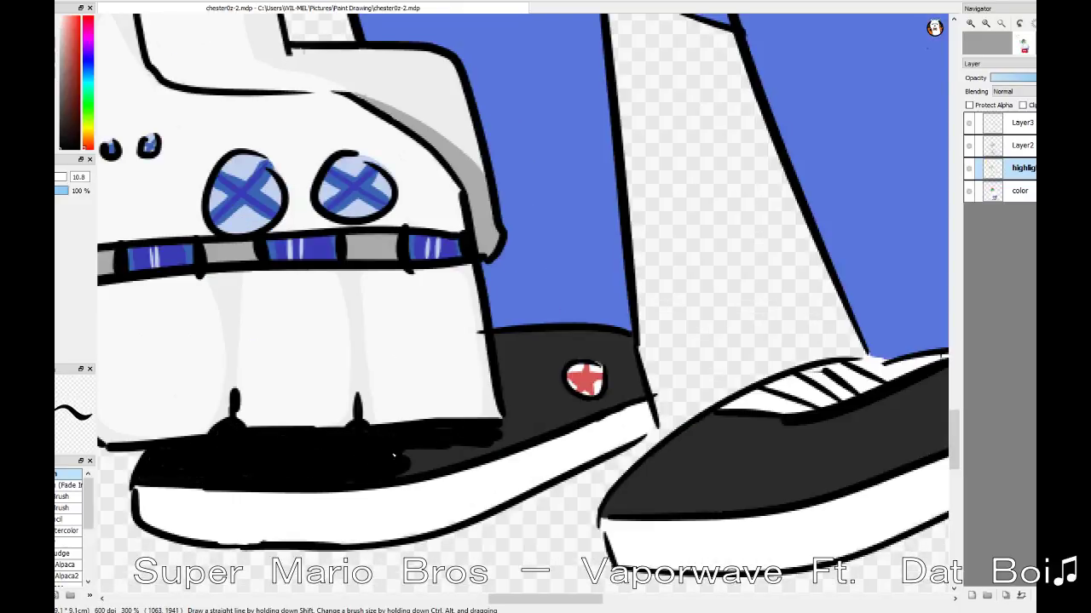
{"action": "left_click_drag", "start_coordinate": [401, 465], "coordinate": [503, 451]}
{"action": "left_click_drag", "start_coordinate": [552, 605], "coordinate": [571, 605]}
{"action": "mouse_move", "coordinate": [345, 341]}
{"action": "left_mouse_down"}
{"action": "mouse_move", "coordinate": [485, 354]}
{"action": "mouse_move", "coordinate": [366, 439]}
{"action": "left_mouse_up"}
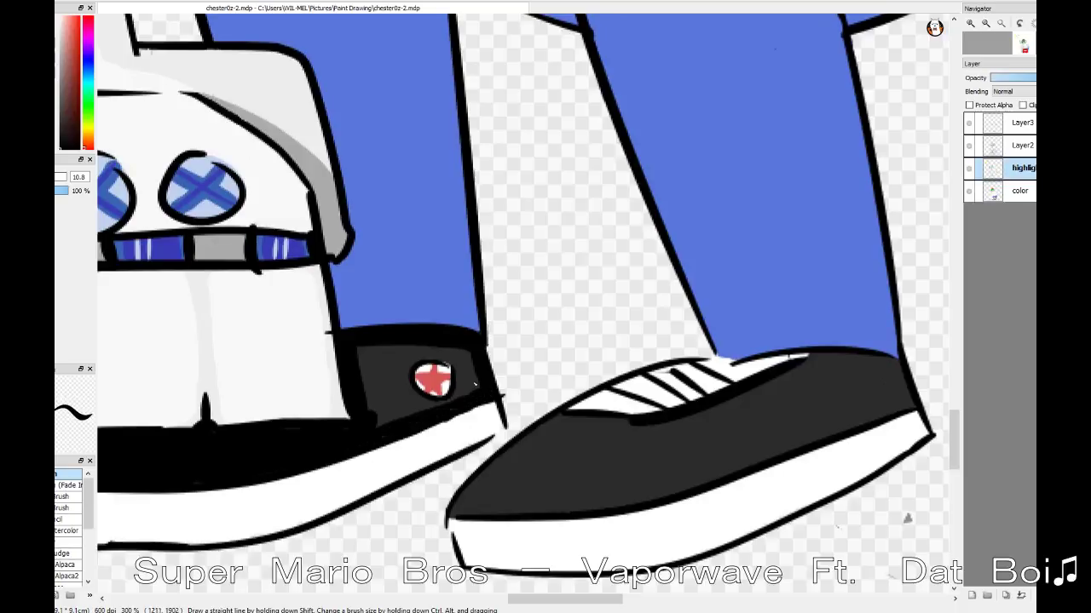
{"action": "mouse_move", "coordinate": [367, 383]}
{"action": "left_mouse_down"}
{"action": "mouse_move", "coordinate": [475, 385]}
{"action": "mouse_move", "coordinate": [384, 367]}
{"action": "mouse_move", "coordinate": [443, 413]}
{"action": "mouse_move", "coordinate": [448, 358]}
{"action": "left_mouse_up"}
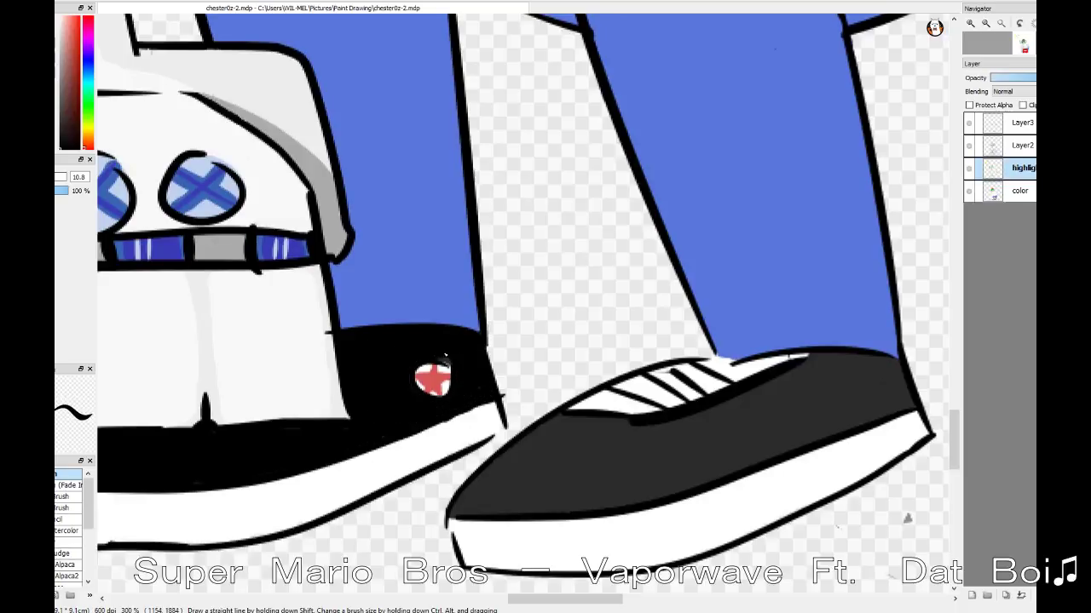
{"action": "left_click_drag", "start_coordinate": [546, 605], "coordinate": [583, 605]}
{"action": "left_click_drag", "start_coordinate": [443, 448], "coordinate": [601, 362]}
- Black in the right shoe's sole band and shade the white shoe stripes grey
{"action": "key", "text": "ctrl+z"}
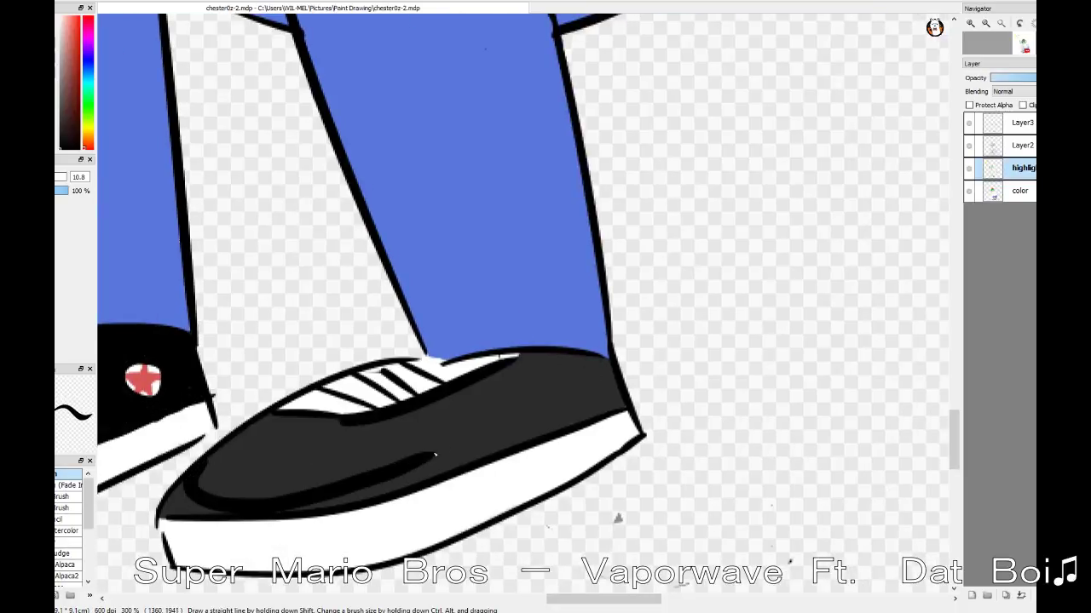
{"action": "left_click_drag", "start_coordinate": [426, 451], "coordinate": [605, 365]}
{"action": "mouse_move", "coordinate": [170, 492]}
{"action": "left_mouse_down"}
{"action": "mouse_move", "coordinate": [583, 400]}
{"action": "mouse_move", "coordinate": [575, 426]}
{"action": "left_mouse_up"}
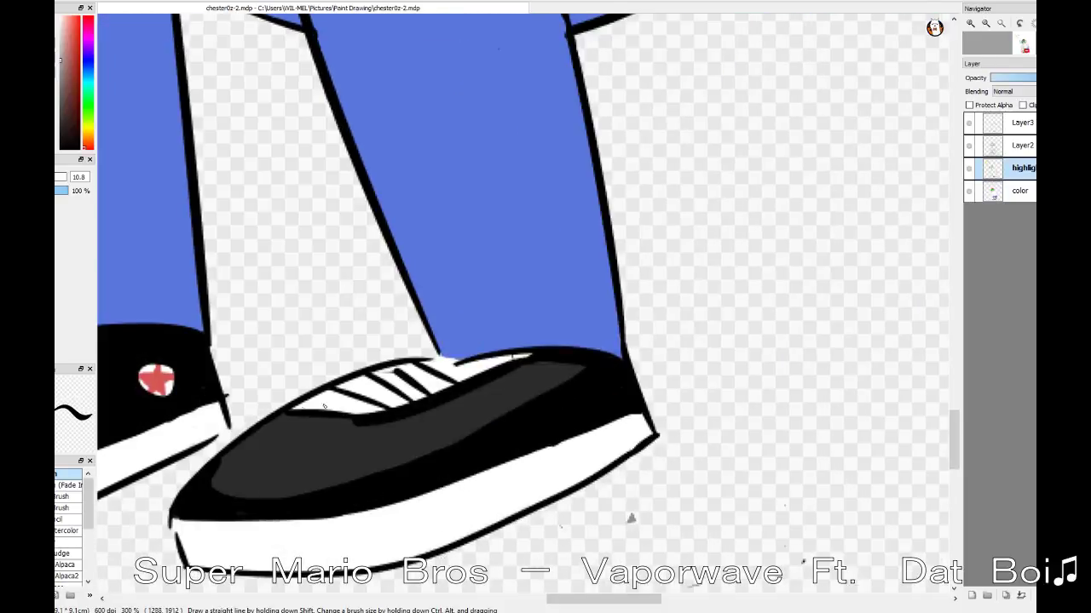
{"action": "mouse_move", "coordinate": [324, 405]}
{"action": "left_mouse_down"}
{"action": "mouse_move", "coordinate": [358, 412]}
{"action": "mouse_move", "coordinate": [430, 394]}
{"action": "left_mouse_up"}
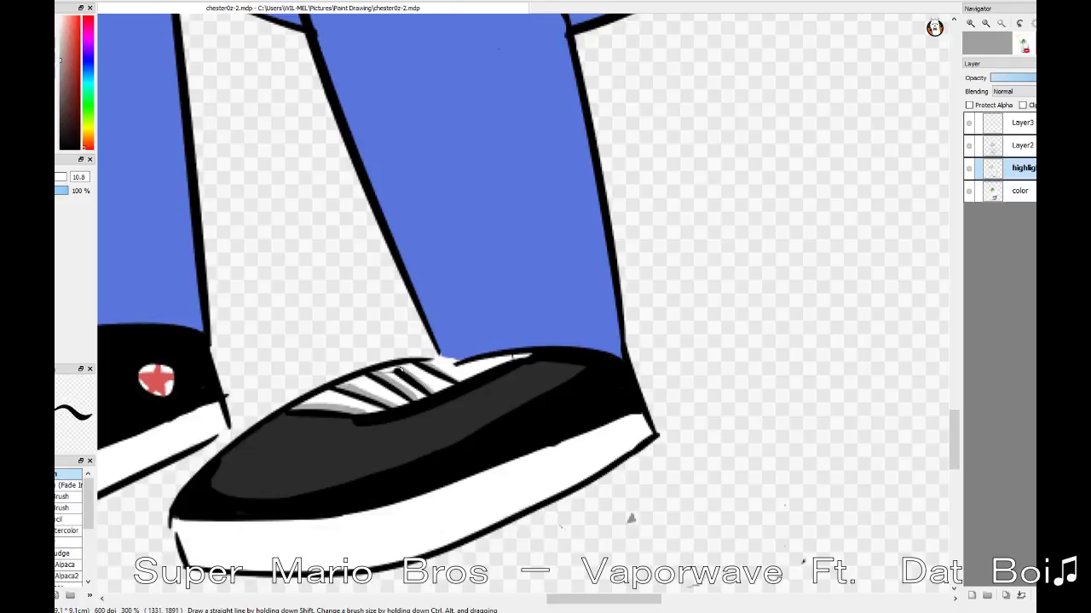
{"action": "scroll", "coordinate": [631, 518], "scroll_direction": "down", "scroll_amount": 5}
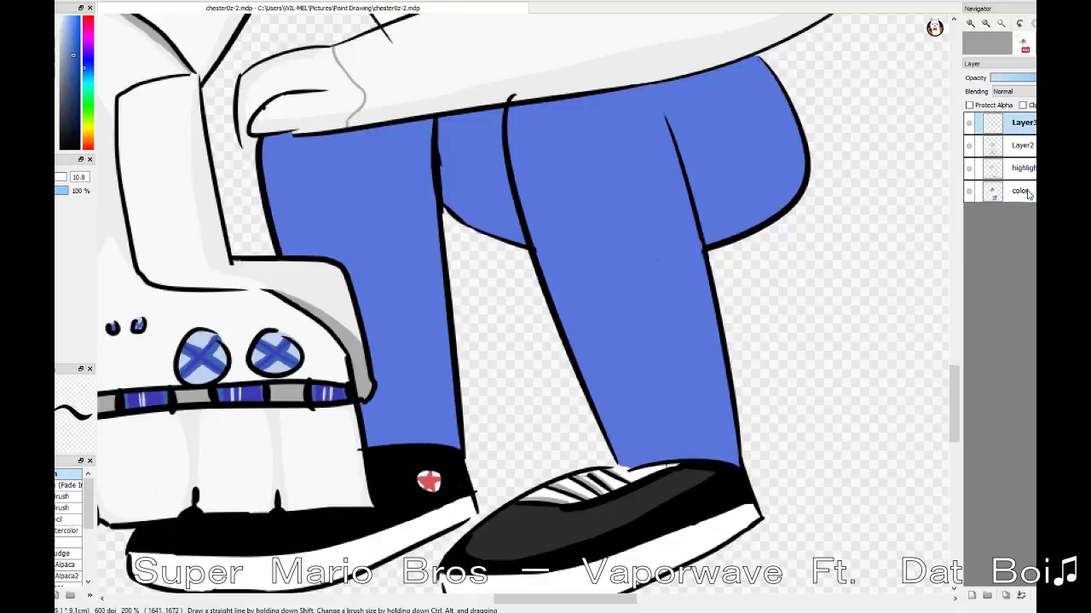
- On the color layer, draw blue jeans fold lines and a deeper back-pocket curve
{"action": "left_click", "coordinate": [1021, 191]}
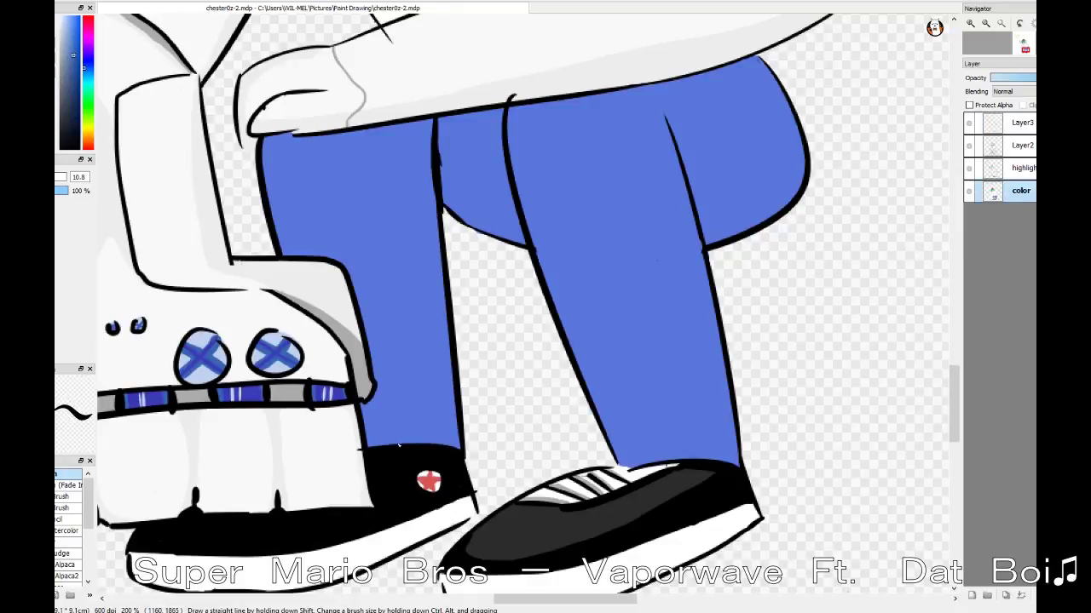
{"action": "left_click_drag", "start_coordinate": [398, 445], "coordinate": [351, 275]}
{"action": "left_click_drag", "start_coordinate": [271, 160], "coordinate": [430, 139]}
{"action": "mouse_move", "coordinate": [509, 128]}
{"action": "left_mouse_down"}
{"action": "mouse_move", "coordinate": [663, 118]}
{"action": "mouse_move", "coordinate": [758, 59]}
{"action": "left_mouse_up"}
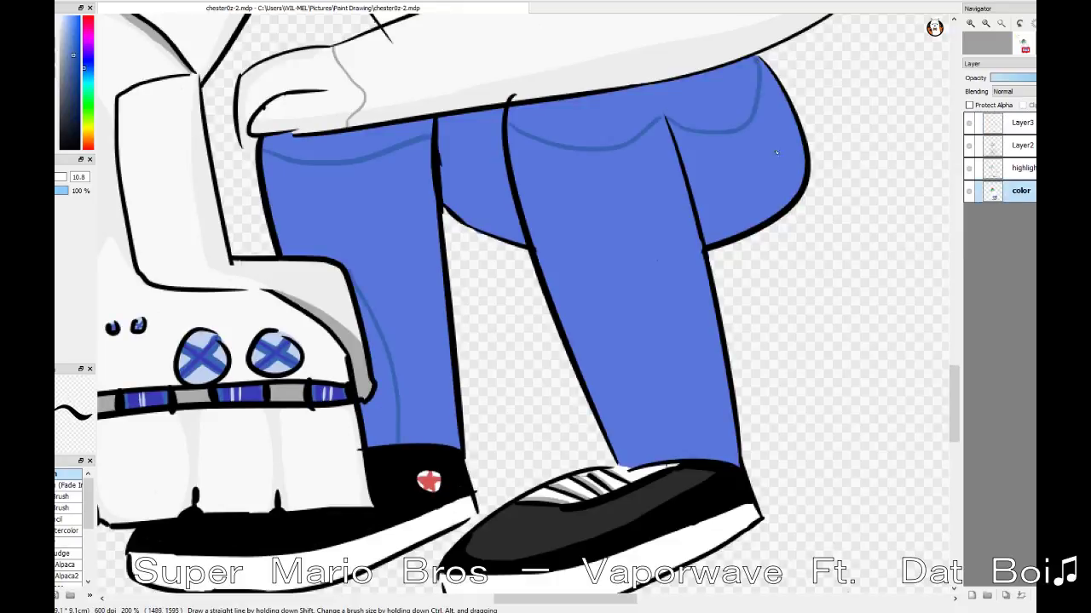
{"action": "key", "text": "ctrl+z"}
{"action": "left_click_drag", "start_coordinate": [670, 120], "coordinate": [761, 61]}
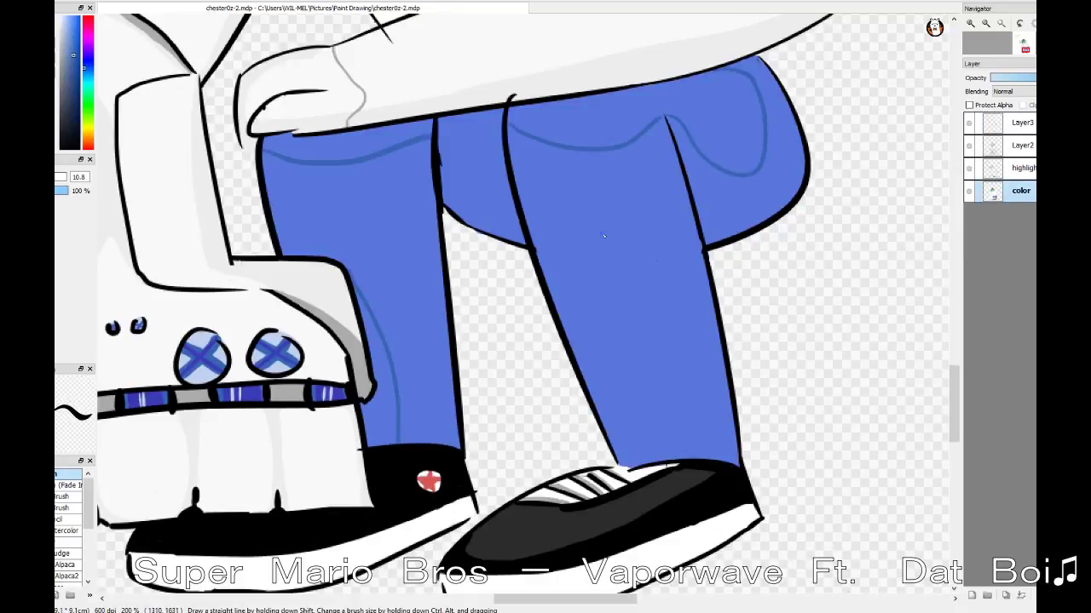
- Shade the left jeans leg darker blue along its edges and under the waist
{"action": "mouse_move", "coordinate": [380, 353]}
{"action": "left_mouse_down"}
{"action": "mouse_move", "coordinate": [388, 405]}
{"action": "mouse_move", "coordinate": [368, 443]}
{"action": "mouse_move", "coordinate": [392, 443]}
{"action": "mouse_move", "coordinate": [388, 434]}
{"action": "left_mouse_up"}
{"action": "mouse_move", "coordinate": [264, 140]}
{"action": "left_mouse_down"}
{"action": "mouse_move", "coordinate": [358, 147]}
{"action": "mouse_move", "coordinate": [430, 123]}
{"action": "left_mouse_up"}
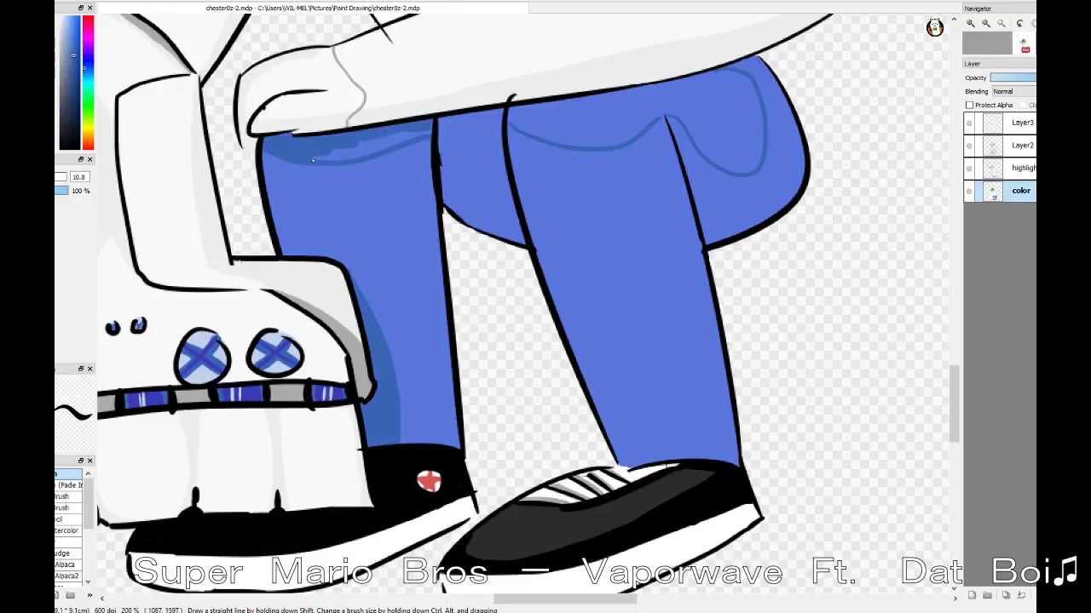
{"action": "left_click_drag", "start_coordinate": [312, 155], "coordinate": [416, 134]}
{"action": "left_click_drag", "start_coordinate": [443, 260], "coordinate": [454, 392]}
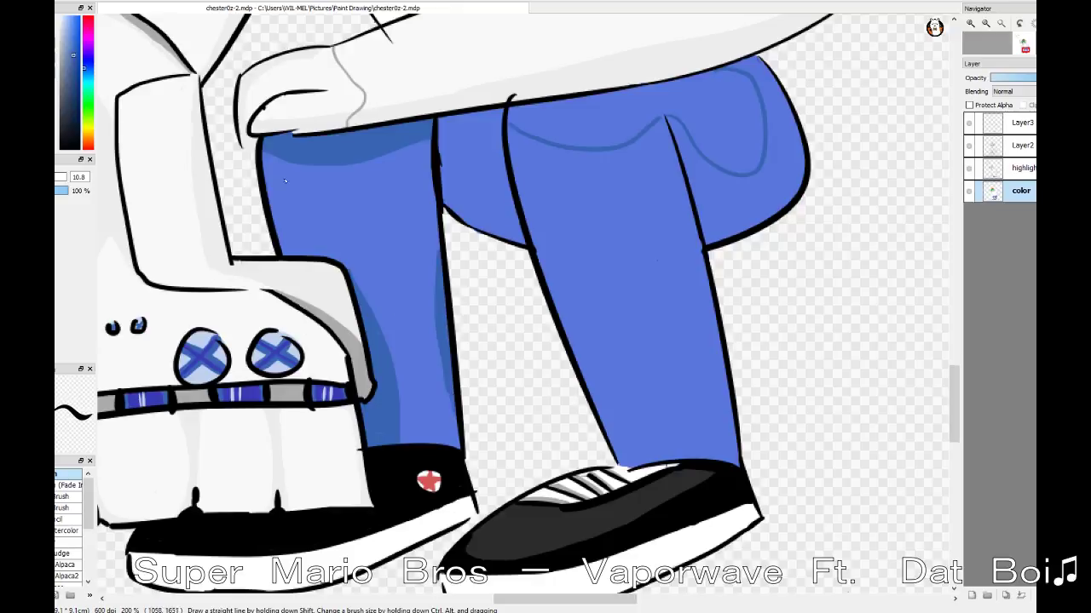
{"action": "left_click_drag", "start_coordinate": [264, 155], "coordinate": [284, 258]}
{"action": "mouse_move", "coordinate": [503, 112]}
{"action": "left_mouse_down"}
{"action": "mouse_move", "coordinate": [442, 147]}
{"action": "mouse_move", "coordinate": [448, 201]}
{"action": "mouse_move", "coordinate": [524, 243]}
{"action": "mouse_move", "coordinate": [460, 226]}
{"action": "mouse_move", "coordinate": [460, 204]}
{"action": "left_mouse_up"}
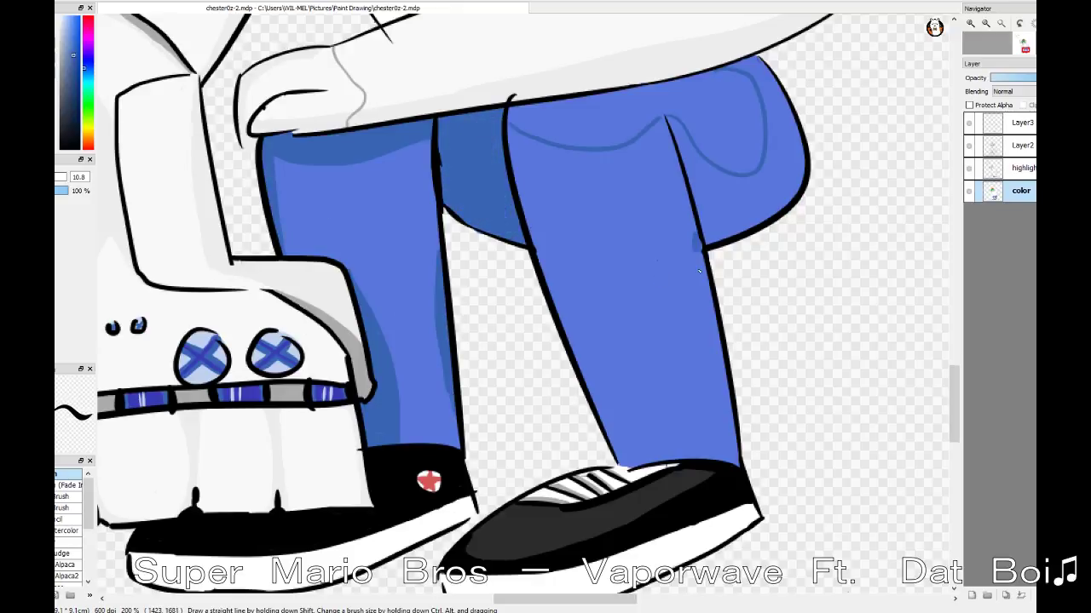
- Shade the right jeans leg's outer and inner edges and top darker blue
{"action": "left_click_drag", "start_coordinate": [698, 255], "coordinate": [724, 392]}
{"action": "left_click_drag", "start_coordinate": [558, 314], "coordinate": [630, 460]}
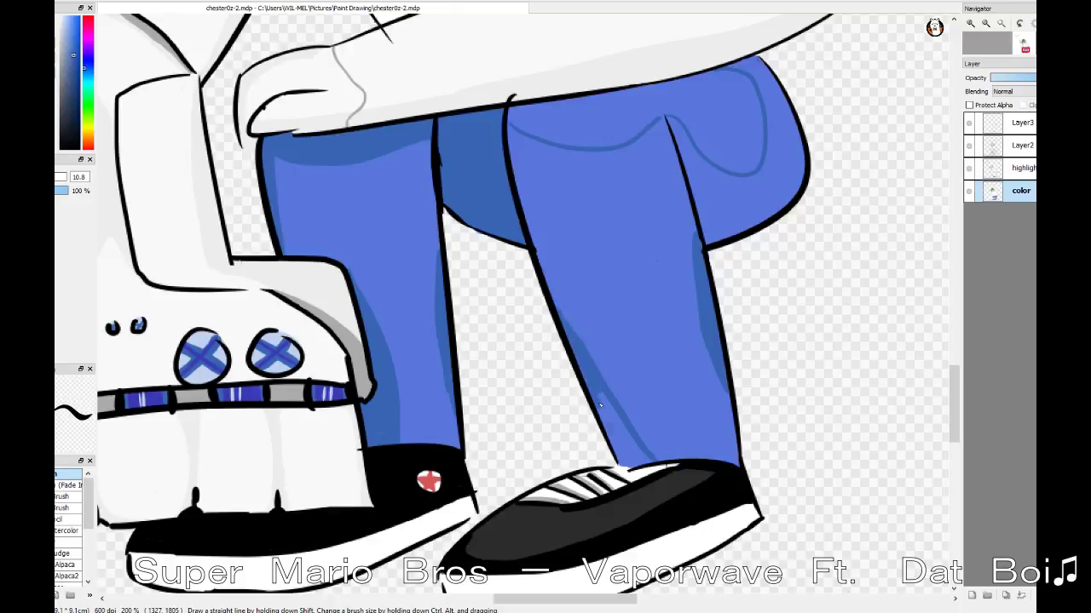
{"action": "mouse_move", "coordinate": [600, 405]}
{"action": "left_mouse_down"}
{"action": "mouse_move", "coordinate": [635, 460]}
{"action": "mouse_move", "coordinate": [645, 459]}
{"action": "left_mouse_up"}
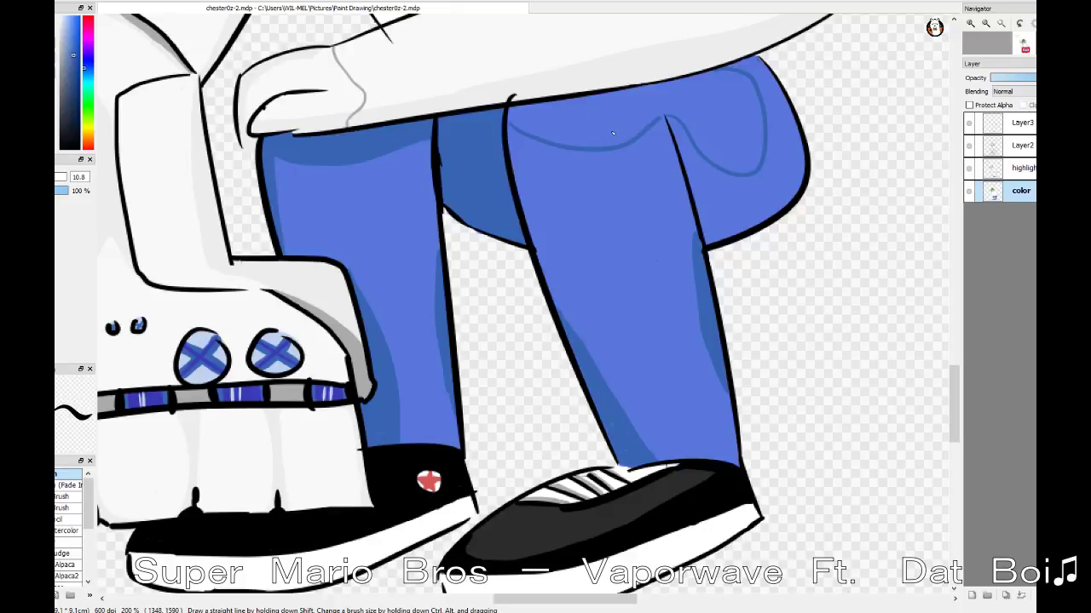
{"action": "mouse_move", "coordinate": [523, 119]}
{"action": "left_mouse_down"}
{"action": "mouse_move", "coordinate": [597, 140]}
{"action": "mouse_move", "coordinate": [657, 119]}
{"action": "mouse_move", "coordinate": [656, 95]}
{"action": "mouse_move", "coordinate": [528, 121]}
{"action": "mouse_move", "coordinate": [517, 213]}
{"action": "left_mouse_up"}
- Shade darker blue around the back pocket, leaving a highlight
{"action": "mouse_move", "coordinate": [660, 94]}
{"action": "left_mouse_down"}
{"action": "mouse_move", "coordinate": [686, 84]}
{"action": "mouse_move", "coordinate": [676, 113]}
{"action": "mouse_move", "coordinate": [720, 166]}
{"action": "mouse_move", "coordinate": [756, 171]}
{"action": "left_mouse_up"}
{"action": "mouse_move", "coordinate": [669, 119]}
{"action": "left_mouse_down"}
{"action": "mouse_move", "coordinate": [712, 235]}
{"action": "mouse_move", "coordinate": [771, 200]}
{"action": "left_mouse_up"}
{"action": "mouse_move", "coordinate": [690, 126]}
{"action": "left_mouse_down"}
{"action": "mouse_move", "coordinate": [707, 86]}
{"action": "mouse_move", "coordinate": [797, 149]}
{"action": "mouse_move", "coordinate": [695, 94]}
{"action": "mouse_move", "coordinate": [707, 170]}
{"action": "left_mouse_up"}
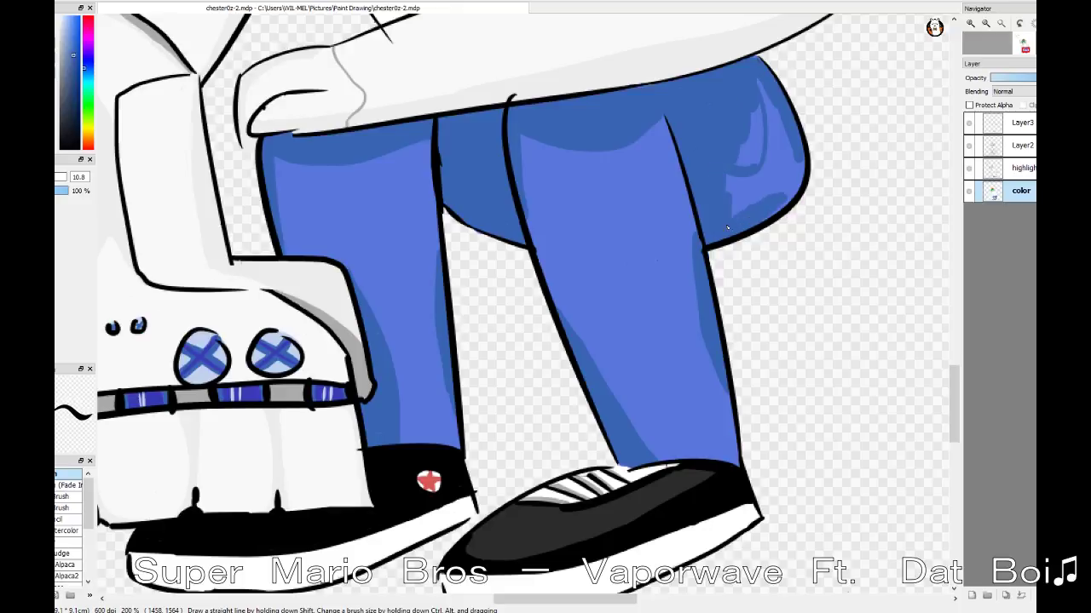
{"action": "left_click_drag", "start_coordinate": [715, 221], "coordinate": [793, 167]}
{"action": "left_click_drag", "start_coordinate": [771, 119], "coordinate": [733, 204]}
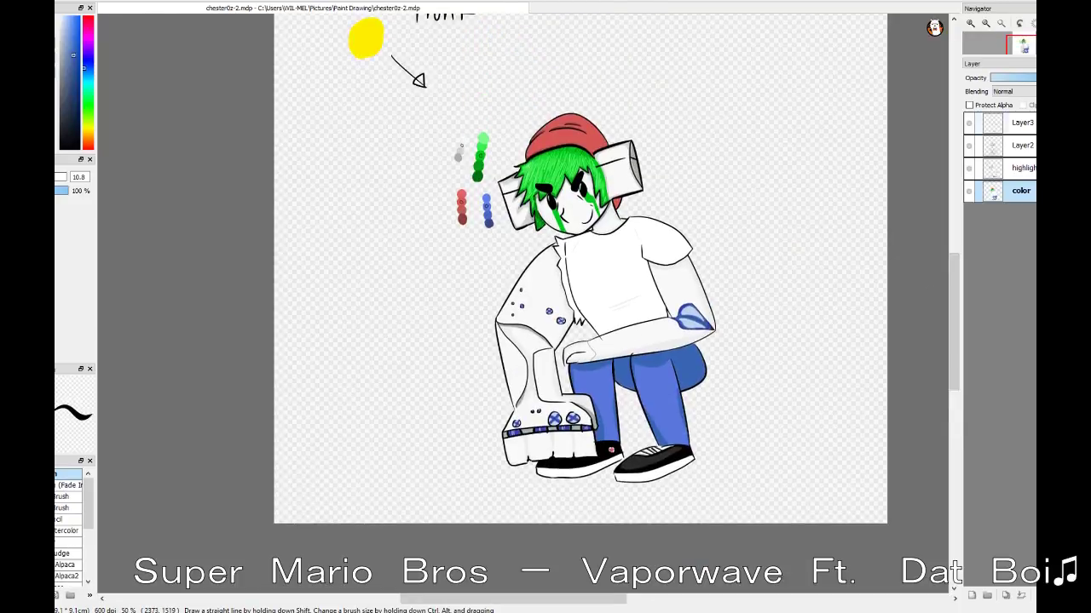
- Merge all drawing layers into one and apply a free transform to the figure
{"action": "left_click", "coordinate": [1022, 123]}
{"action": "key", "text": "ctrl+e"}
{"action": "key", "text": "ctrl+e"}
{"action": "key", "text": "ctrl+e"}
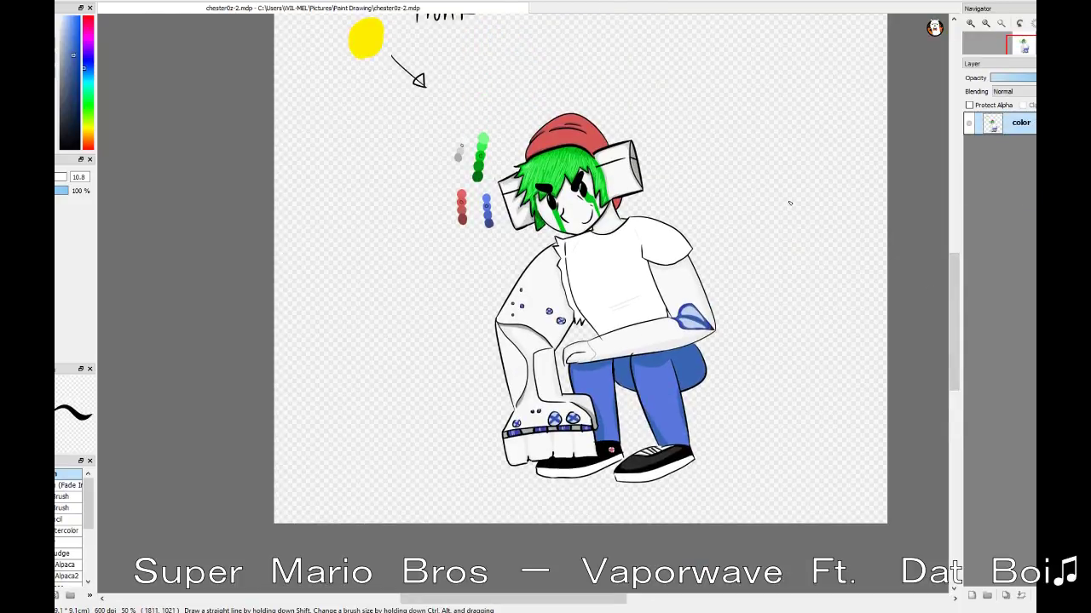
{"action": "key", "text": "ctrl+t"}
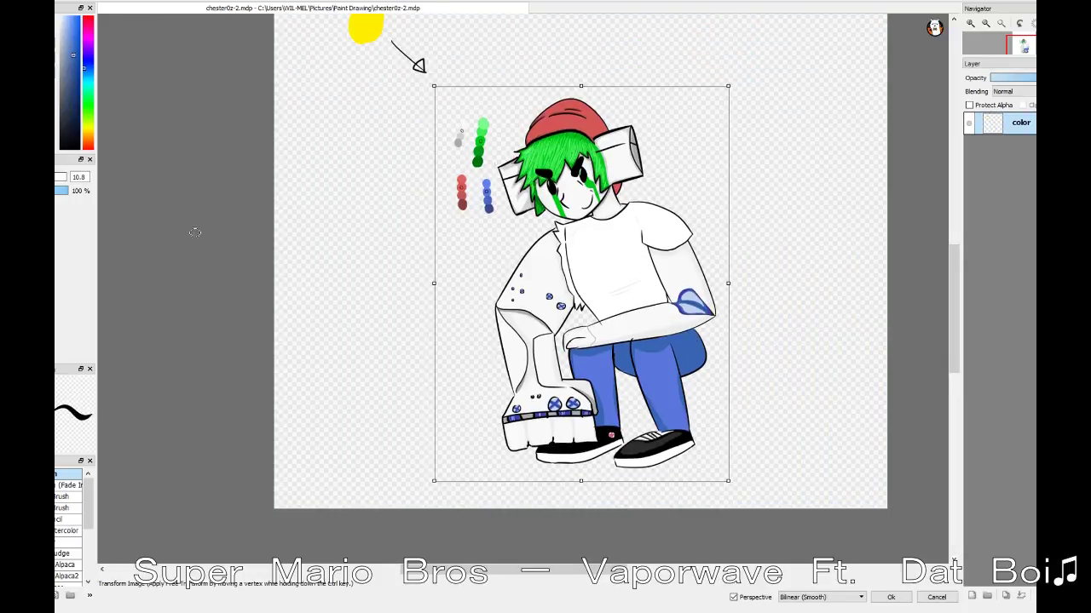
{"action": "left_click", "coordinate": [196, 2]}
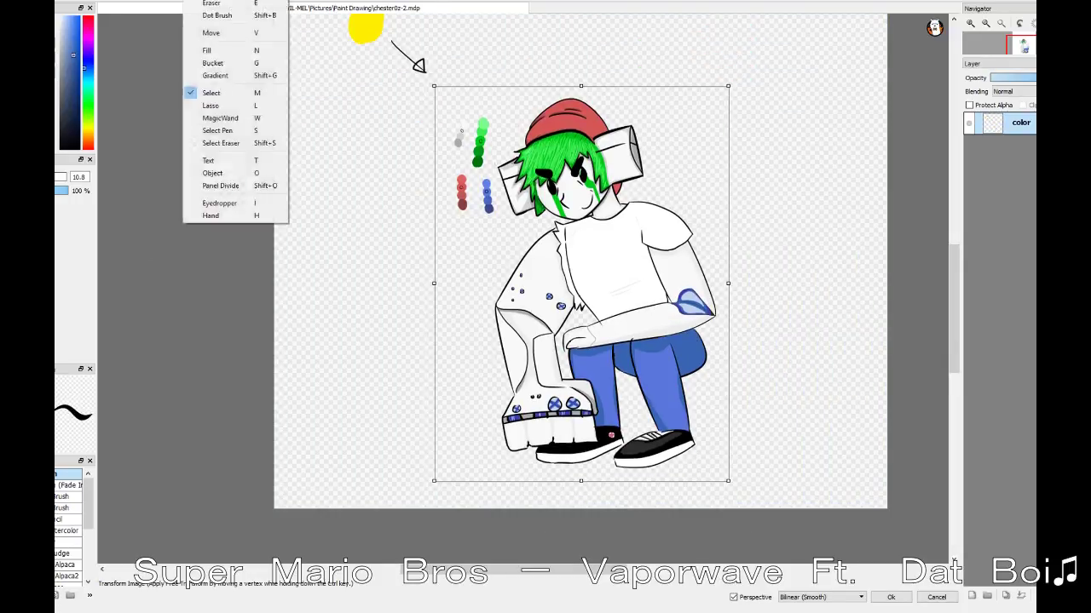
{"action": "key", "text": "Escape"}
{"action": "left_click", "coordinate": [68, 1]}
{"action": "key", "text": "Escape"}
{"action": "key", "text": "Return"}
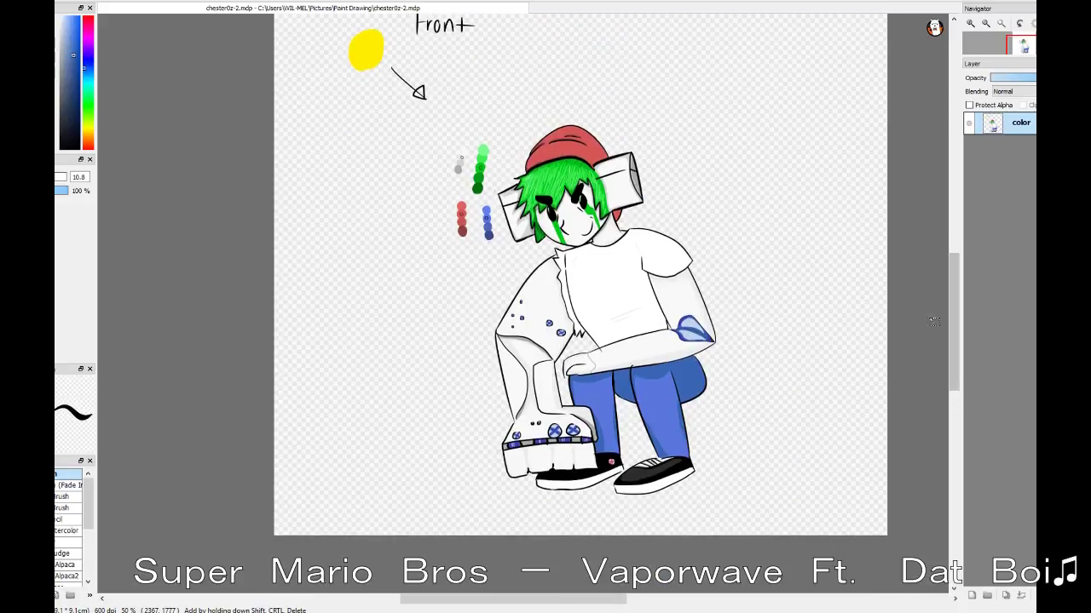
- Add a new layer, Layer2, beneath the drawing and fill it white
{"action": "left_click", "coordinate": [971, 594]}
{"action": "left_click", "coordinate": [968, 123]}
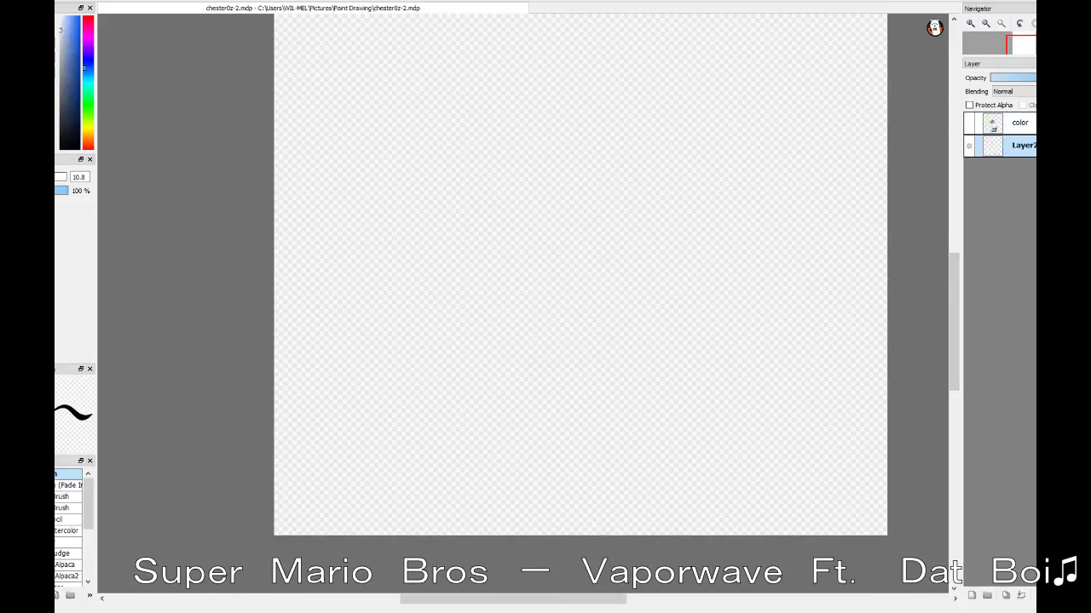
{"action": "left_click", "coordinate": [579, 273]}
{"action": "left_click", "coordinate": [968, 123]}
{"action": "left_click", "coordinate": [1020, 123]}
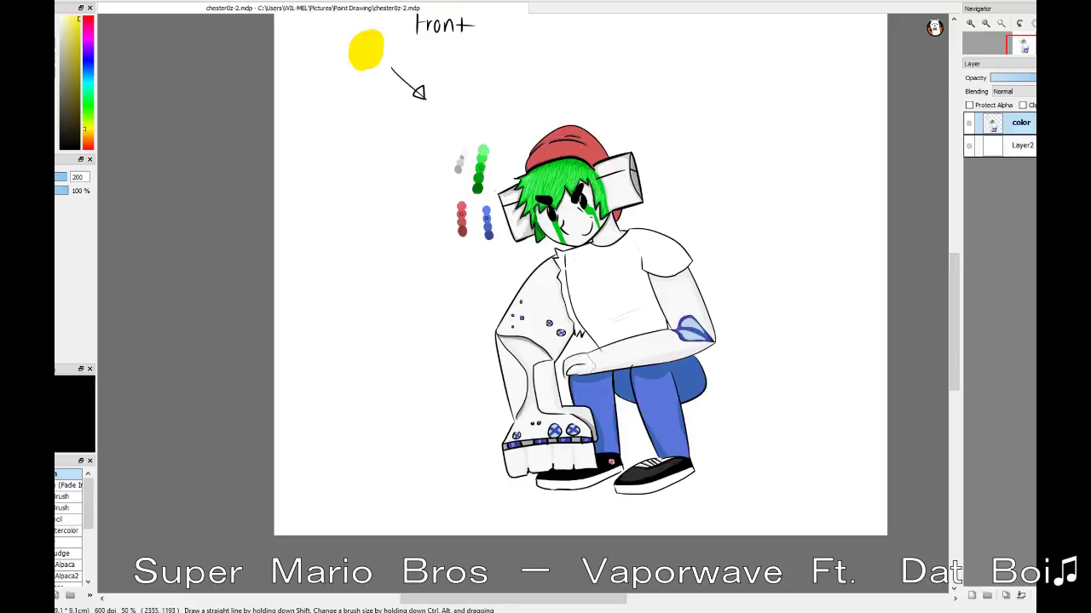
- On Layer2, paint a large yellow circle and an overlapping orange circle behind the character
{"action": "left_click", "coordinate": [1022, 145]}
{"action": "mouse_move", "coordinate": [545, 144]}
{"action": "left_mouse_down"}
{"action": "mouse_move", "coordinate": [513, 106]}
{"action": "mouse_move", "coordinate": [562, 364]}
{"action": "left_mouse_up"}
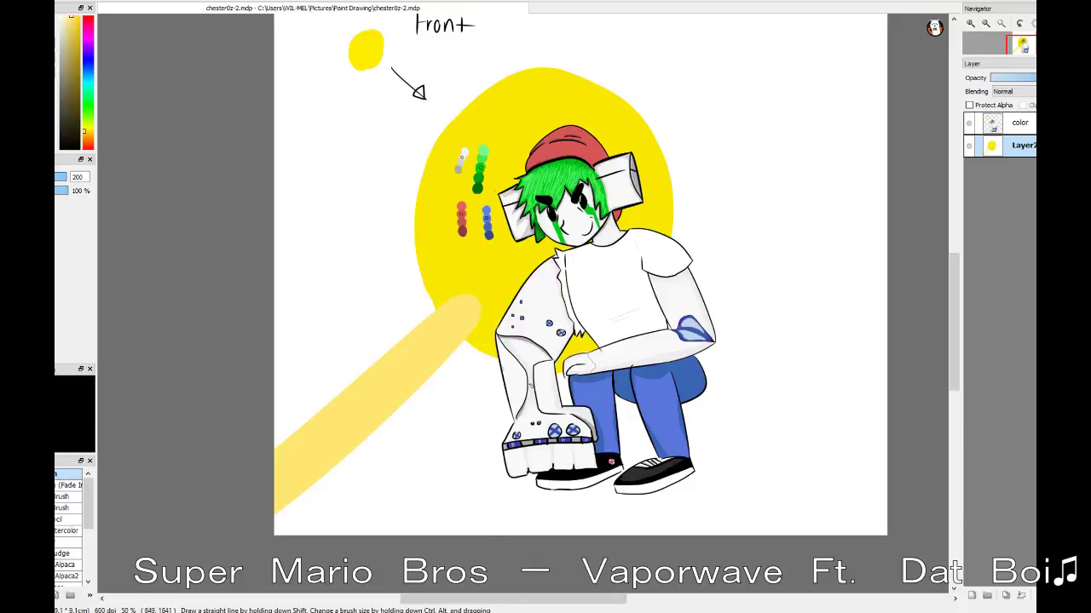
{"action": "left_click", "coordinate": [85, 142]}
{"action": "left_click_drag", "start_coordinate": [665, 162], "coordinate": [766, 256]}
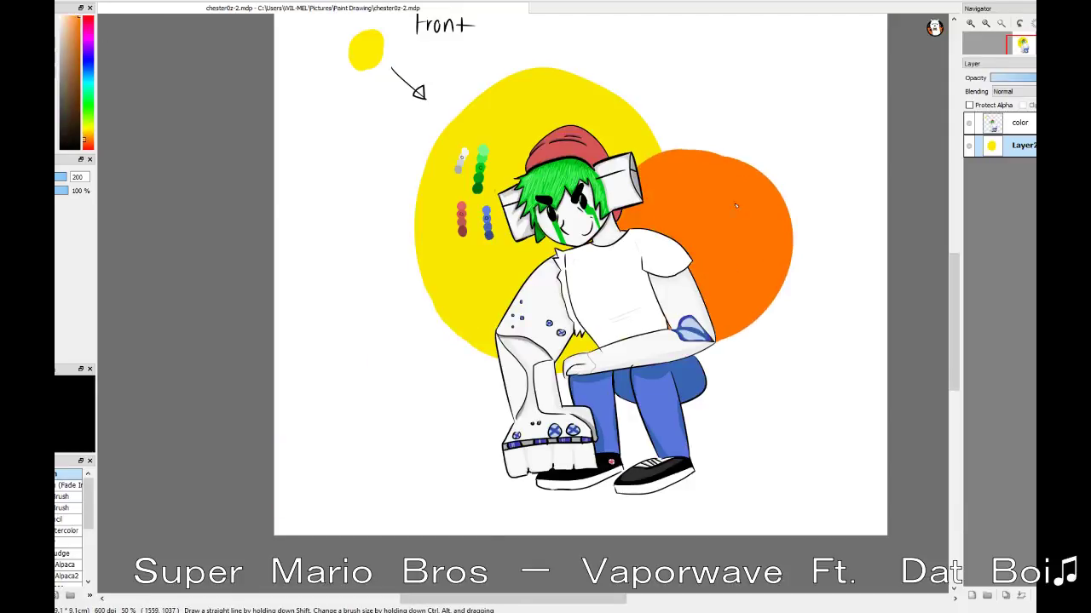
{"action": "left_click_drag", "start_coordinate": [647, 145], "coordinate": [743, 298]}
{"action": "left_click_drag", "start_coordinate": [718, 252], "coordinate": [719, 265]}
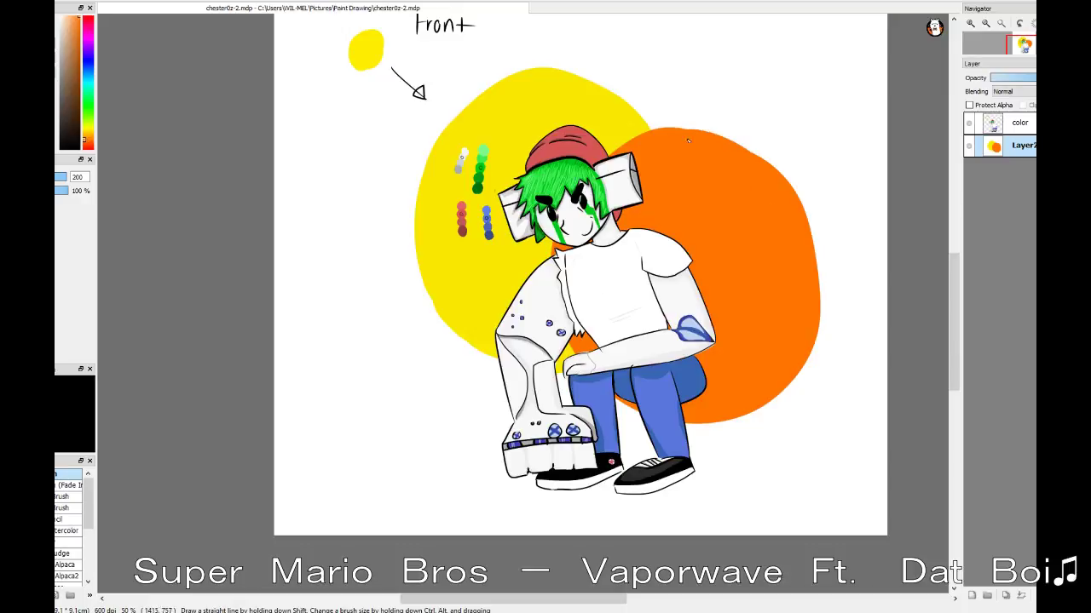